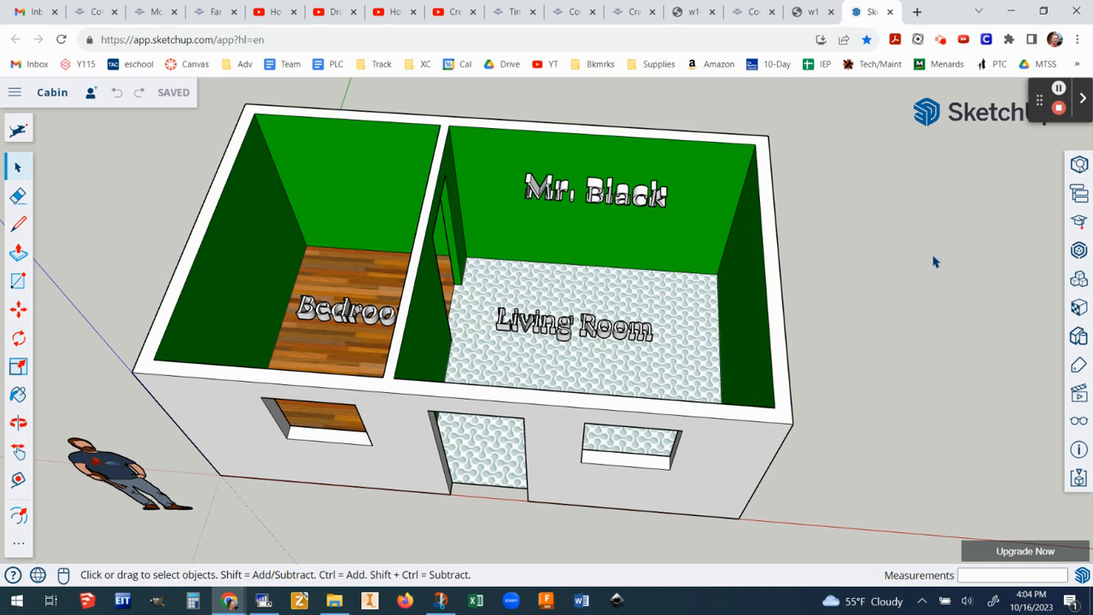
# Step: Examine the reference picture of the finished cabin with a garage in Snip & Sketch and the current cabin model in SketchUp
pyautogui.click(440, 602)
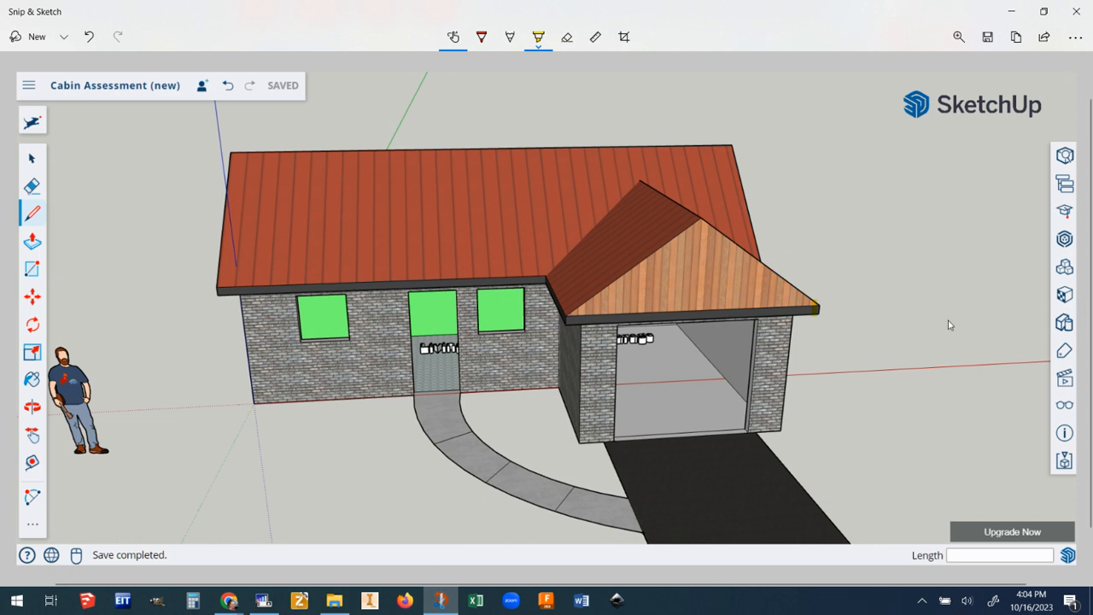
pyautogui.click(1008, 12)
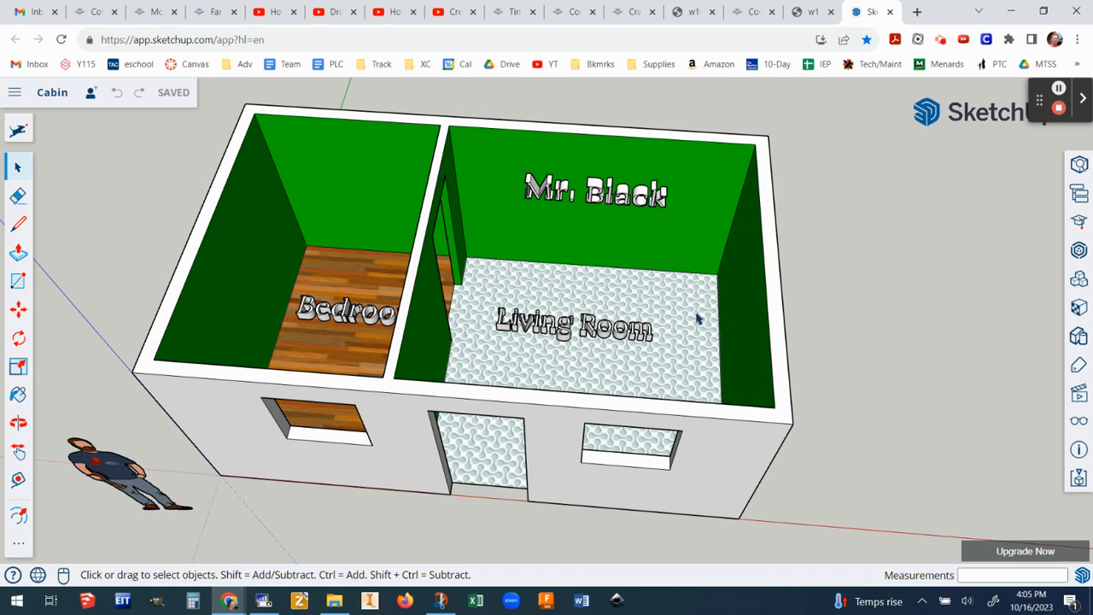
pyautogui.scroll(-4, 697, 318)
pyautogui.scroll(6, 696, 318)
pyautogui.scroll(-5, 697, 319)
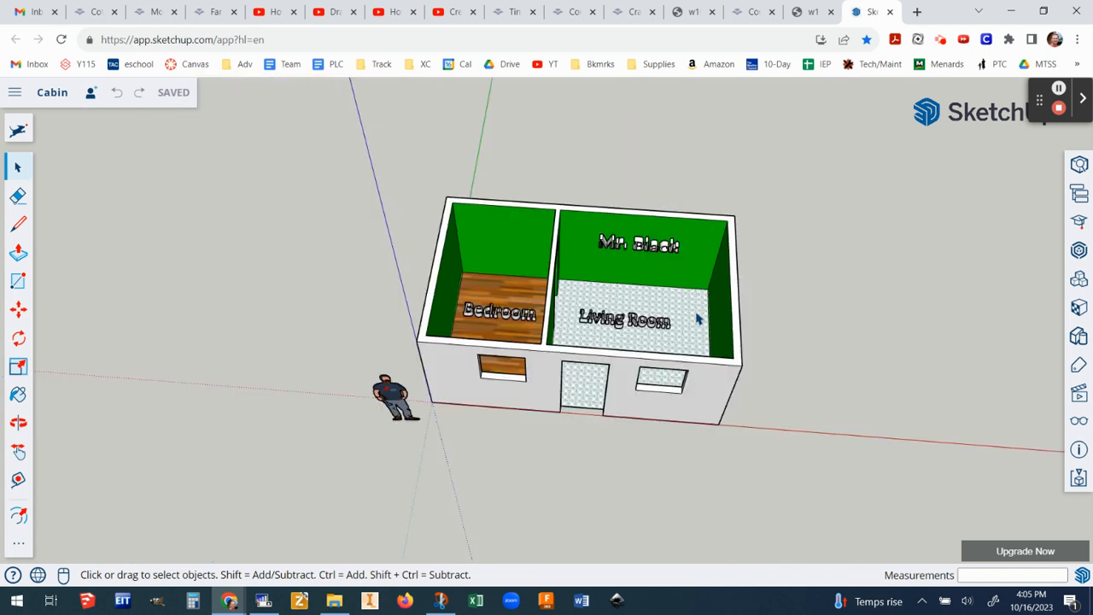
pyautogui.scroll(5, 697, 319)
pyautogui.scroll(-3, 697, 319)
pyautogui.scroll(1, 697, 318)
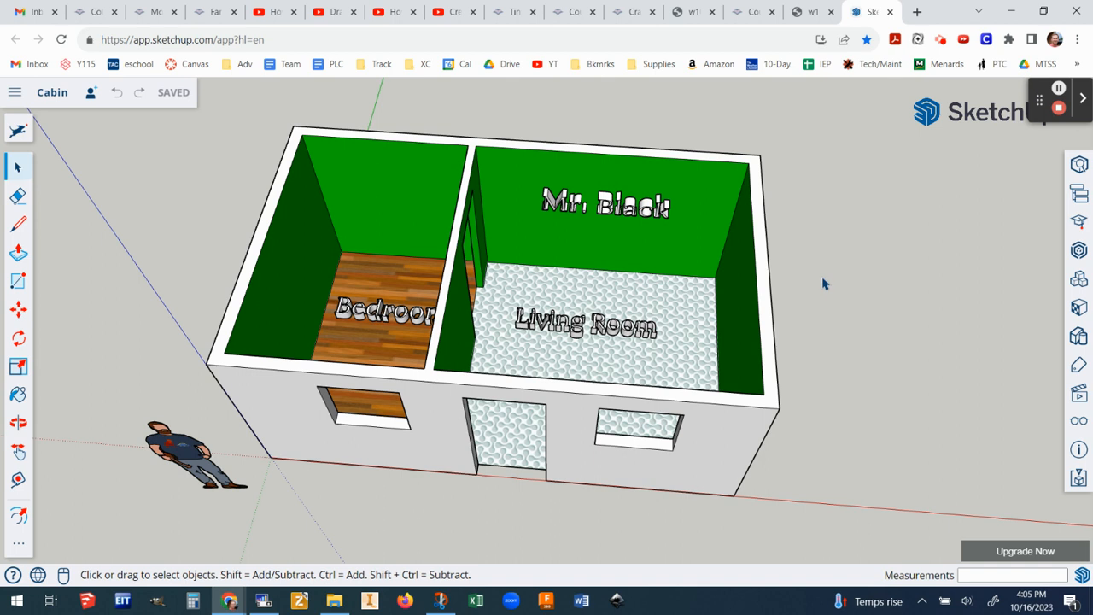
pyautogui.moveTo(824, 283); pyautogui.dragTo(839, 250, button='middle')
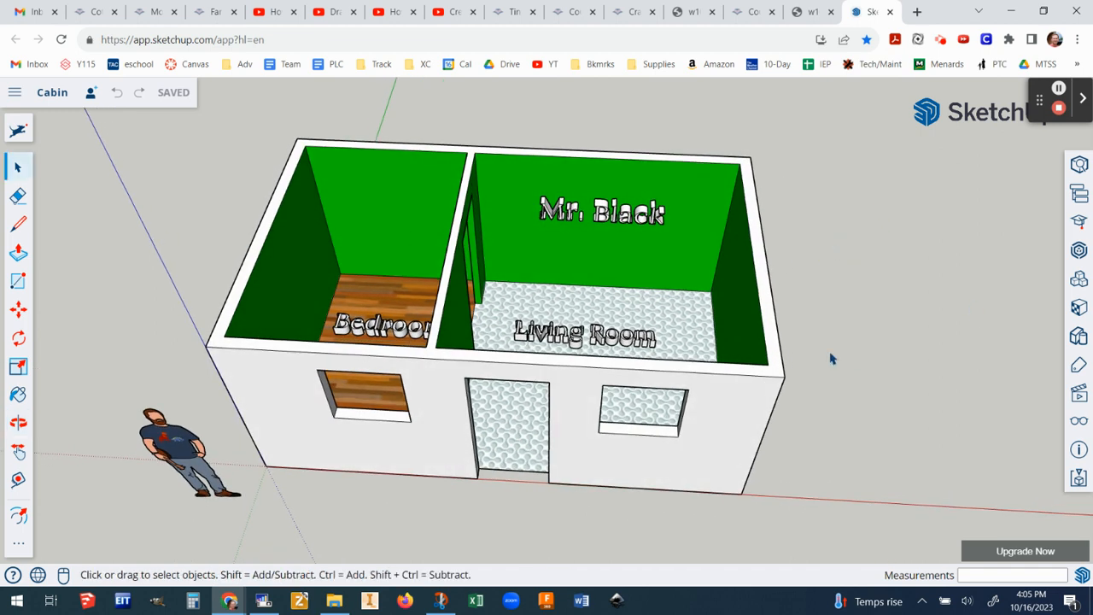
pyautogui.scroll(2, 812, 313)
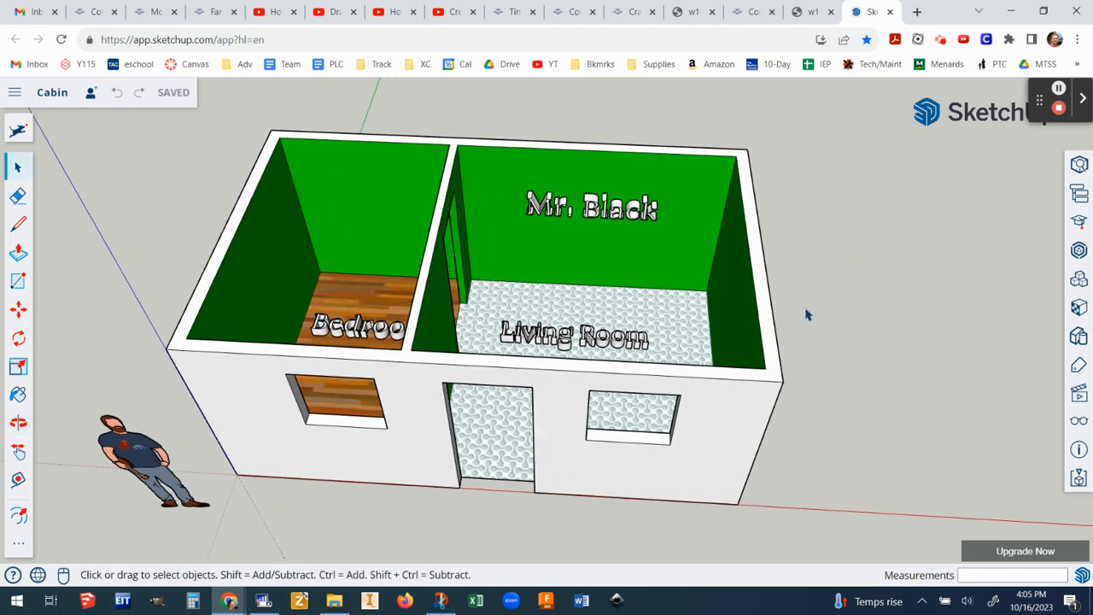
pyautogui.moveTo(800, 304)
pyautogui.mouseDown(button='middle')
pyautogui.moveTo(985, 300)
pyautogui.moveTo(691, 271)
pyautogui.moveTo(945, 335)
pyautogui.moveTo(866, 264)
pyautogui.moveTo(822, 319)
pyautogui.moveTo(851, 295)
pyautogui.mouseUp(button='middle')
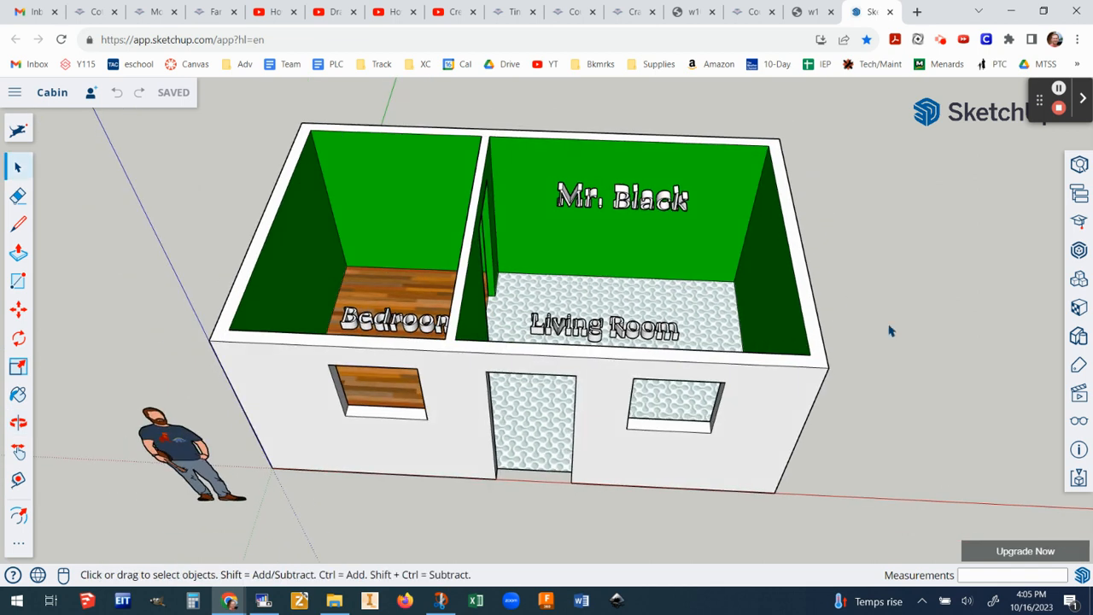
# Step: Draw a 20' by 11'6" rectangle on the ground from the cabin's rear corner, along its side wall and past the front
pyautogui.moveTo(904, 319); pyautogui.dragTo(512, 240, button='middle')
pyautogui.scroll(-2, 820, 303)
pyautogui.scroll(-5, 546, 316)
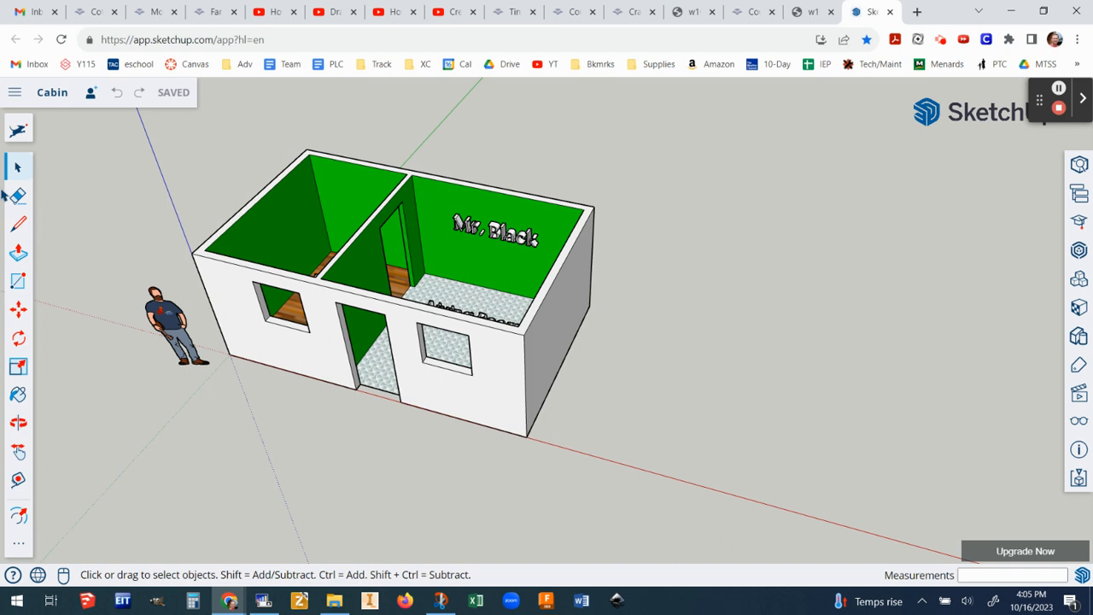
pyautogui.click(19, 282)
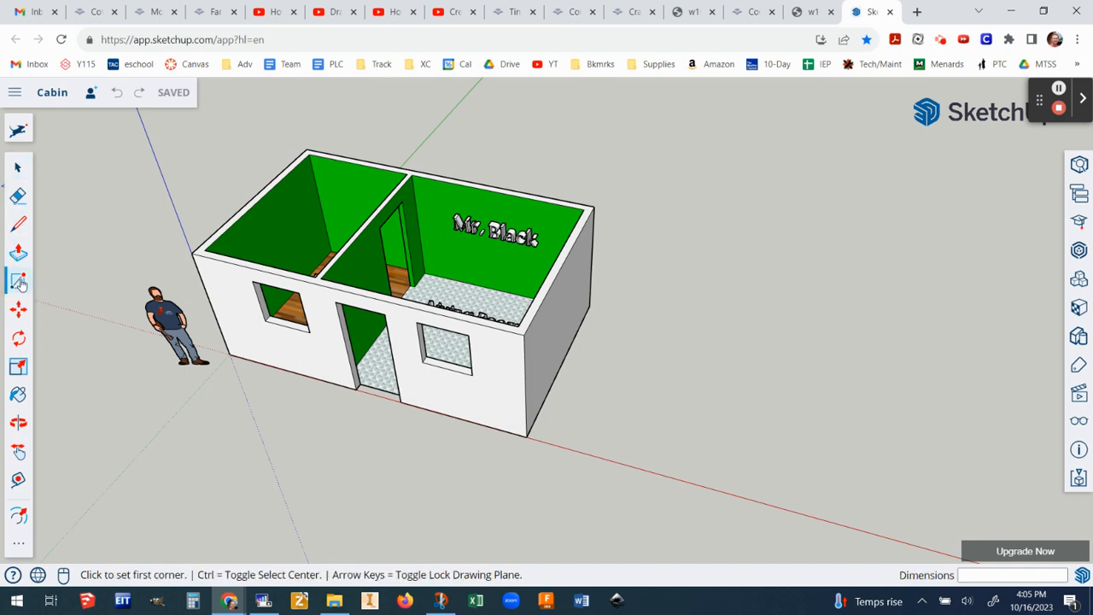
pyautogui.click(589, 305)
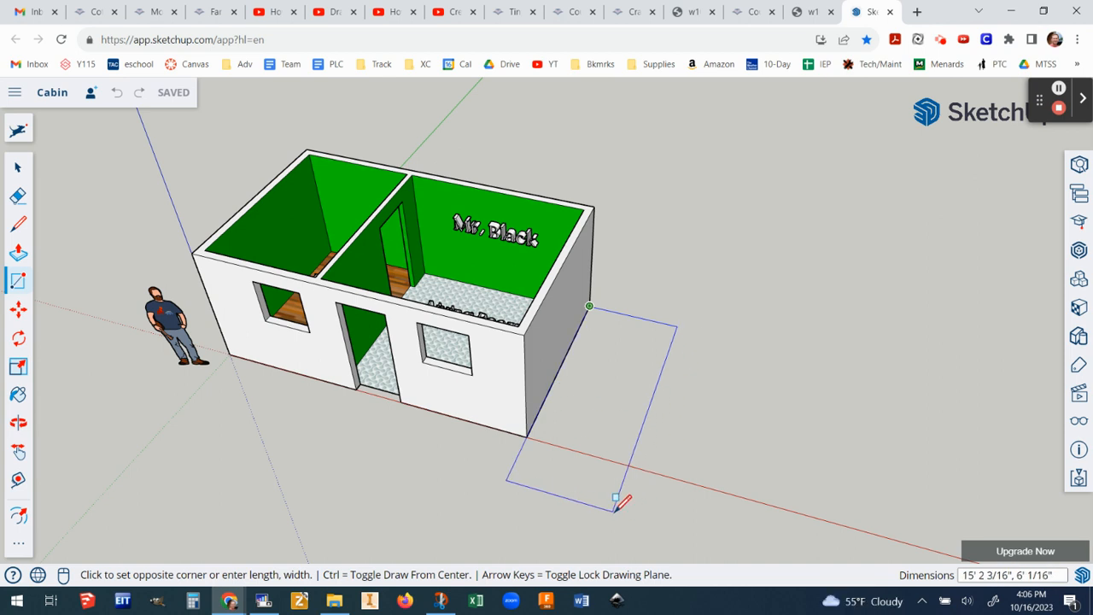
pyautogui.write('20')
pyautogui.write('\',11\'6"')
pyautogui.press('Return')
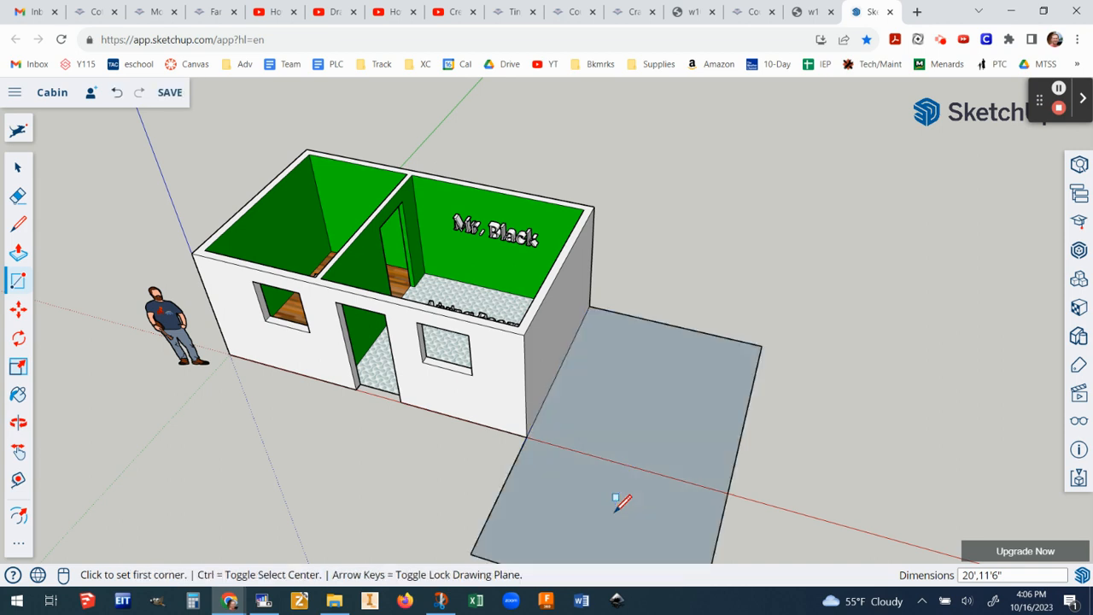
# Step: From the rectangle's front corner nearest the cabin, draw a 6" line outward and an 8' line back to the cabin's front wall
pyautogui.scroll(-3, 587, 453)
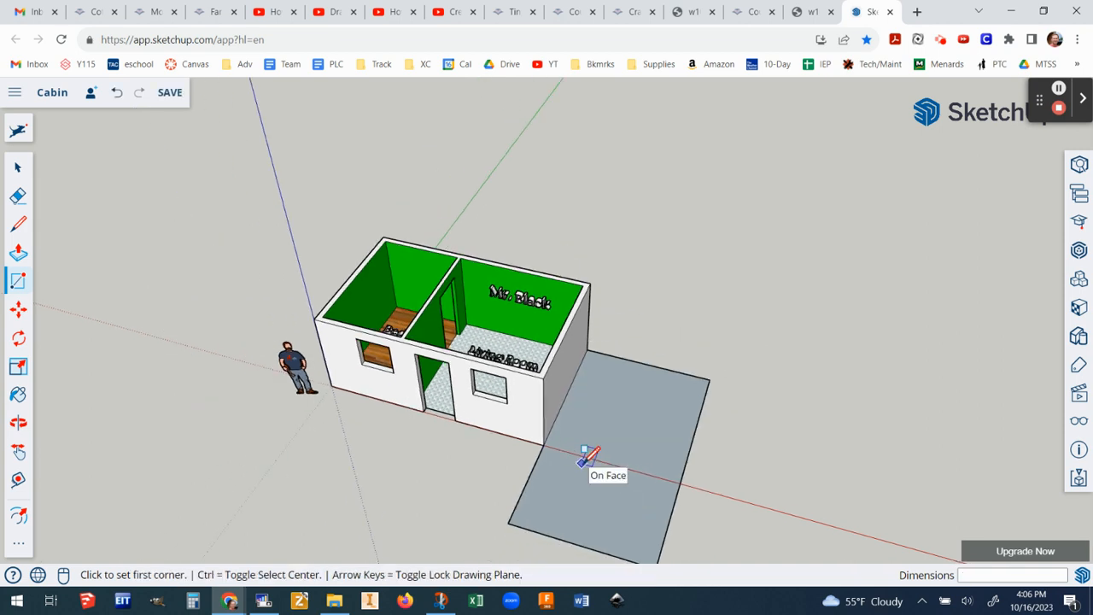
pyautogui.scroll(1, 595, 472)
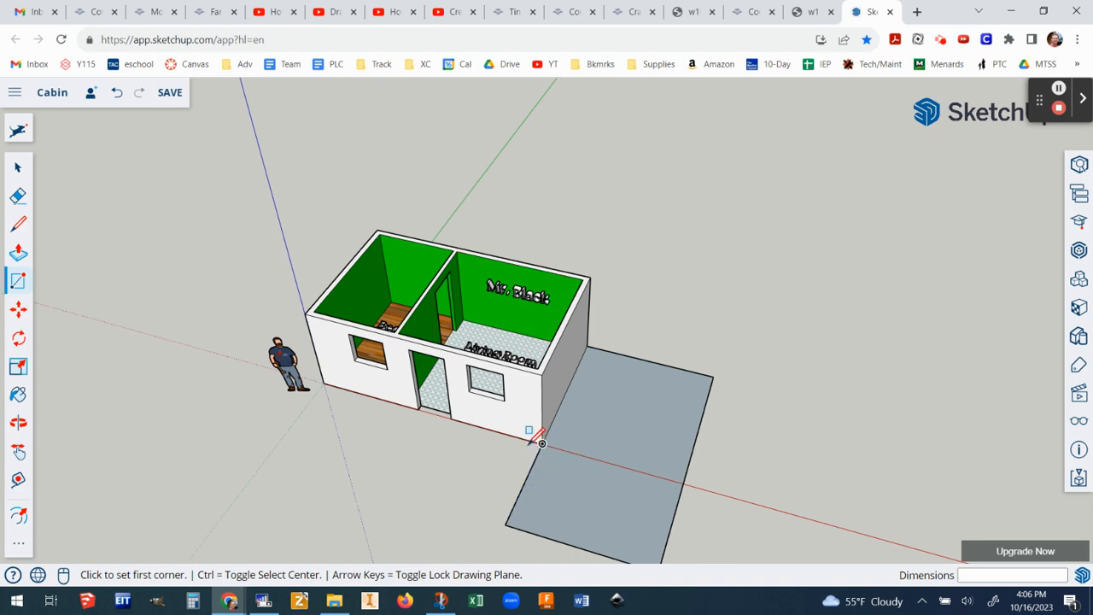
pyautogui.scroll(2, 528, 429)
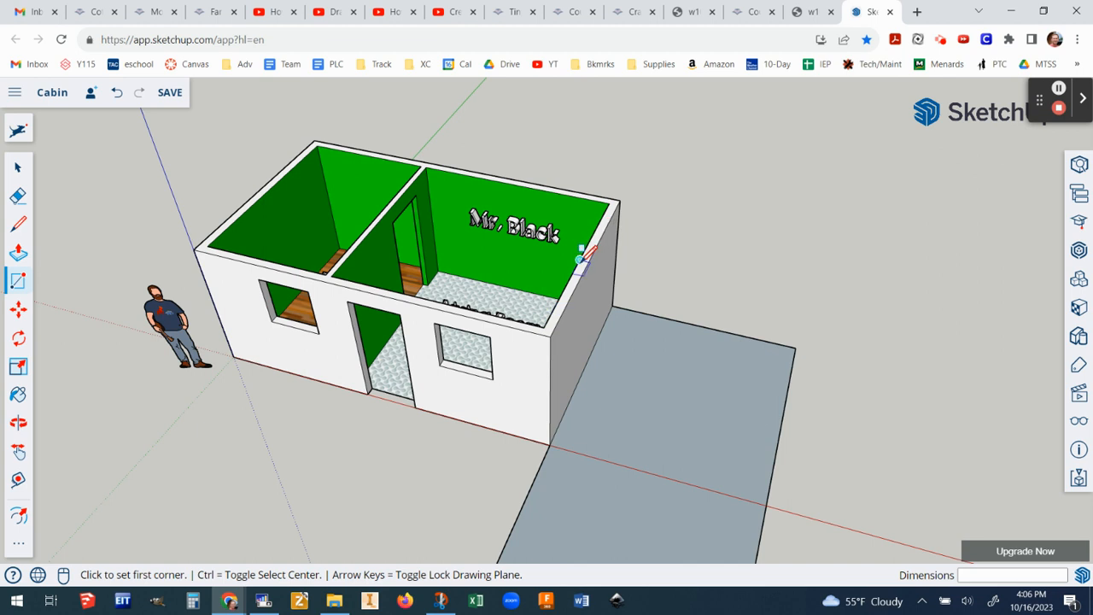
pyautogui.scroll(-2, 551, 321)
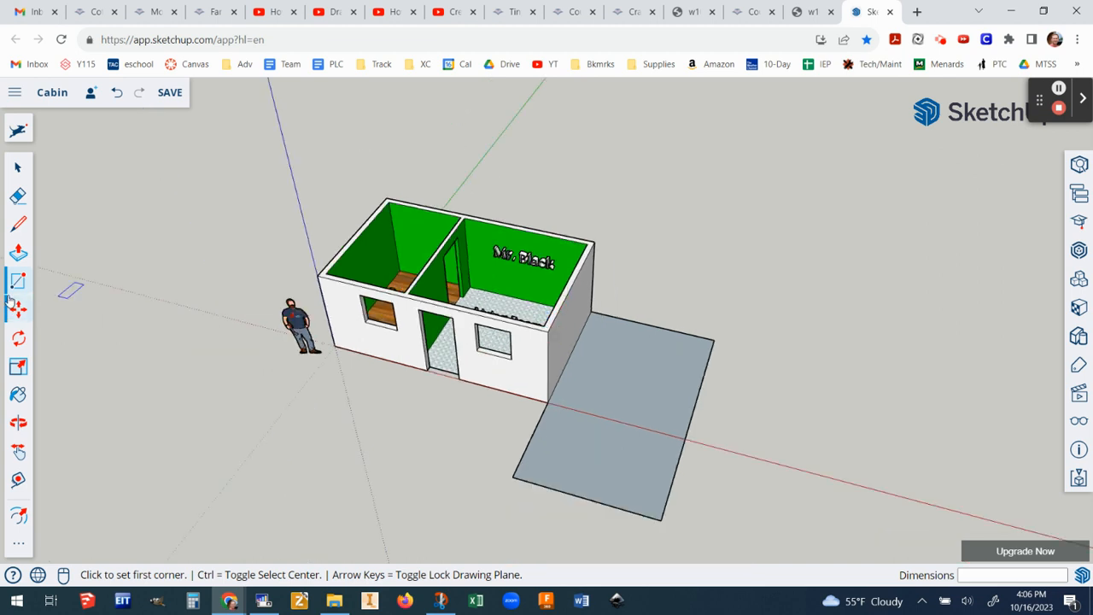
pyautogui.click(17, 226)
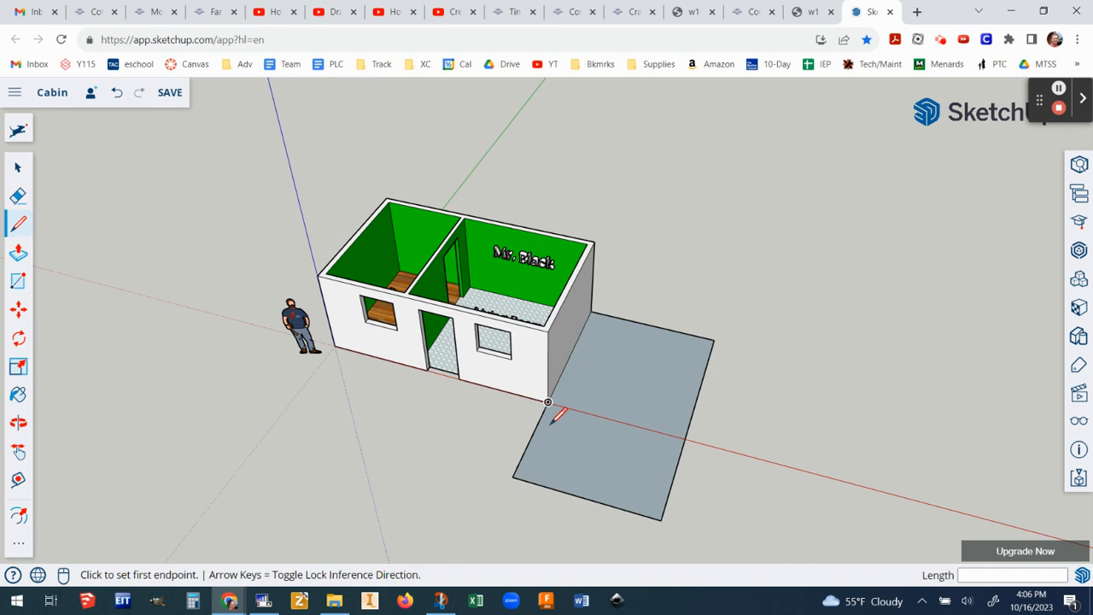
pyautogui.scroll(4, 538, 418)
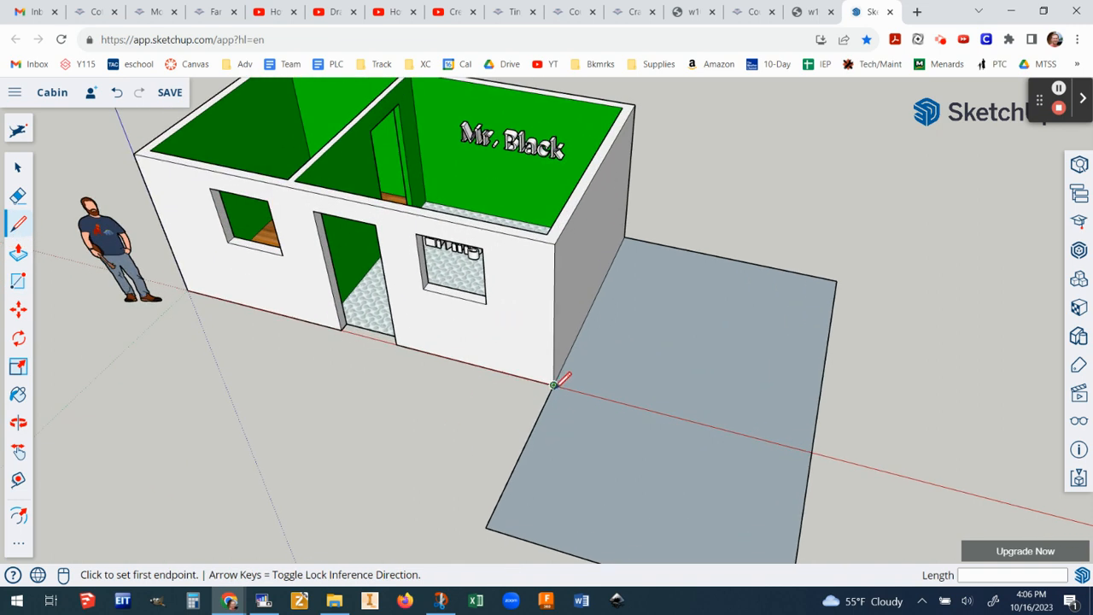
pyautogui.click(554, 384)
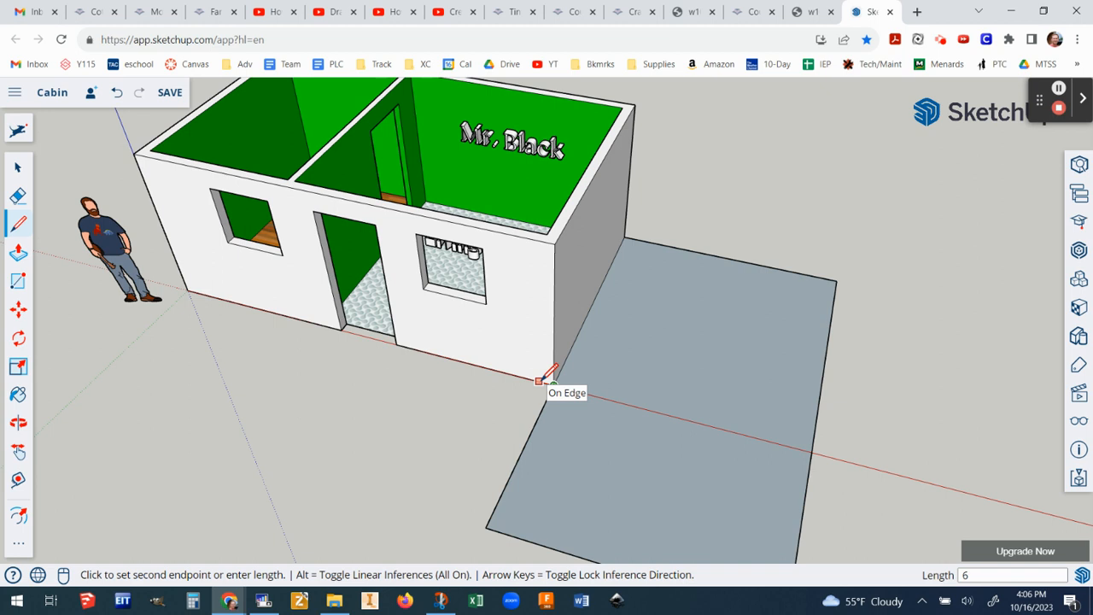
pyautogui.press('Escape')
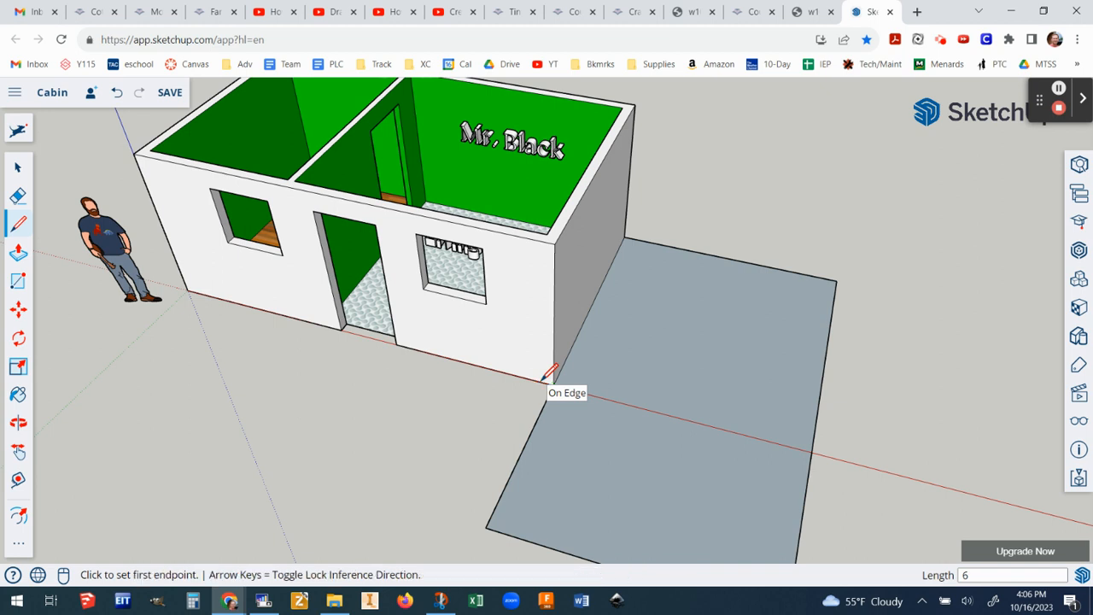
pyautogui.scroll(5, 542, 415)
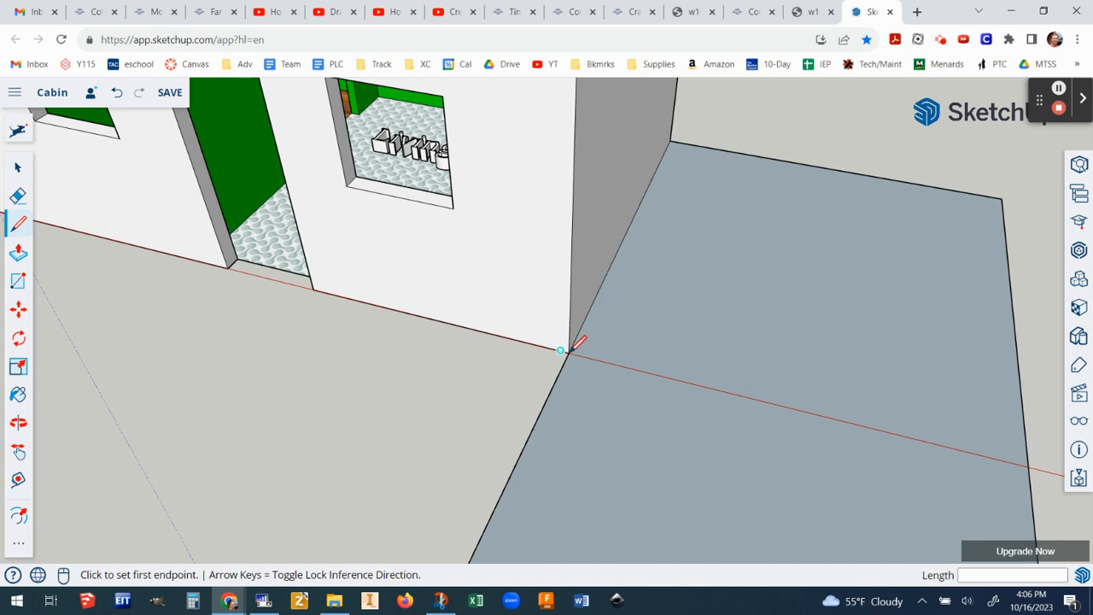
pyautogui.scroll(-4, 564, 350)
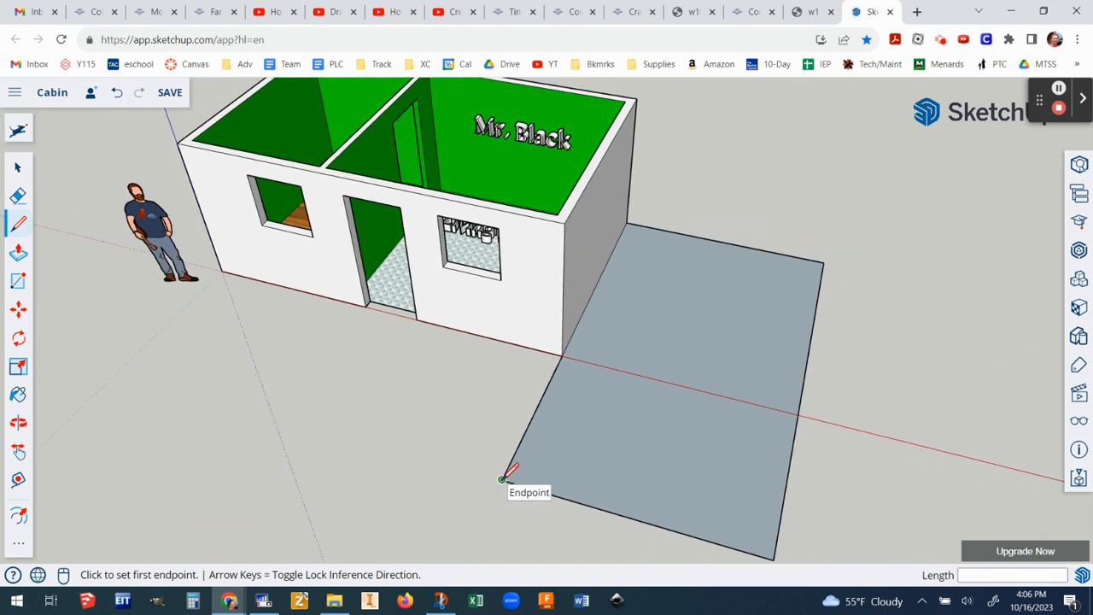
pyautogui.click(502, 477)
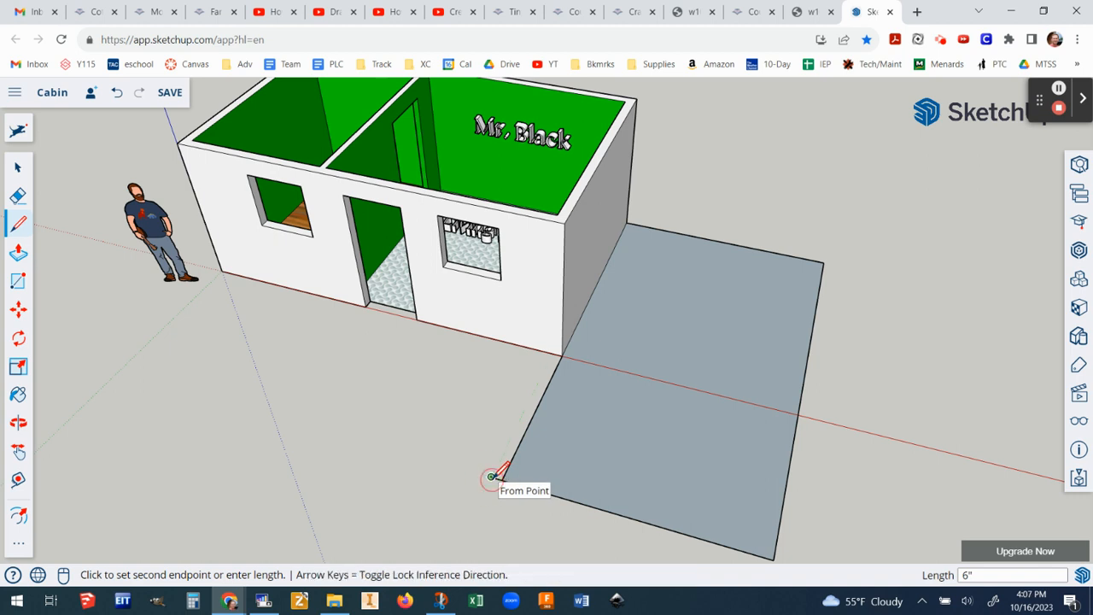
pyautogui.click(553, 351)
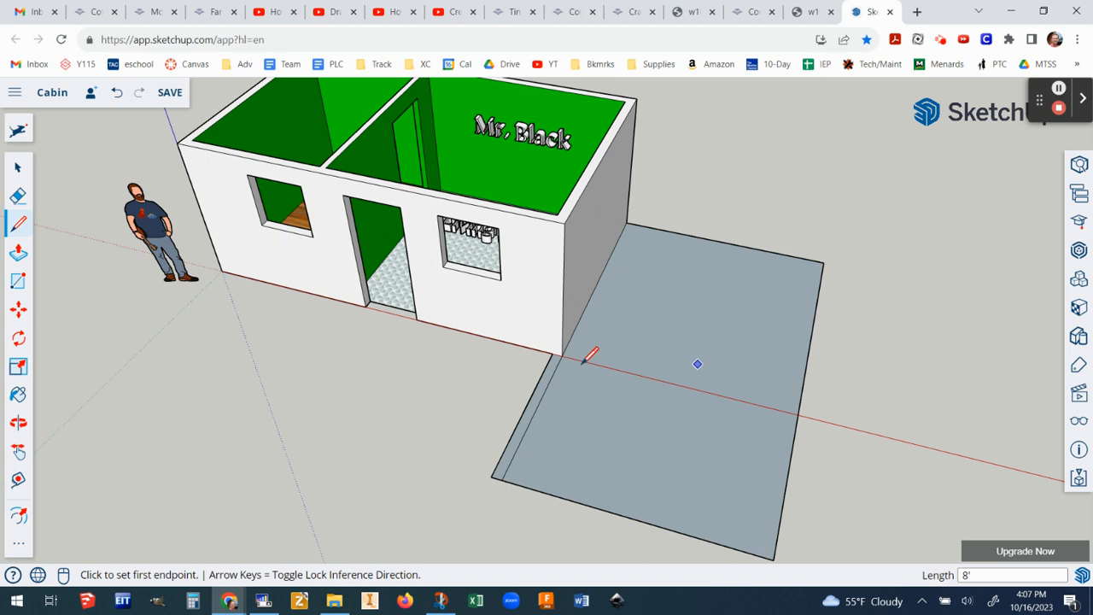
# Step: Offset the outline of the garage floor rectangle 6" inward
pyautogui.click(19, 547)
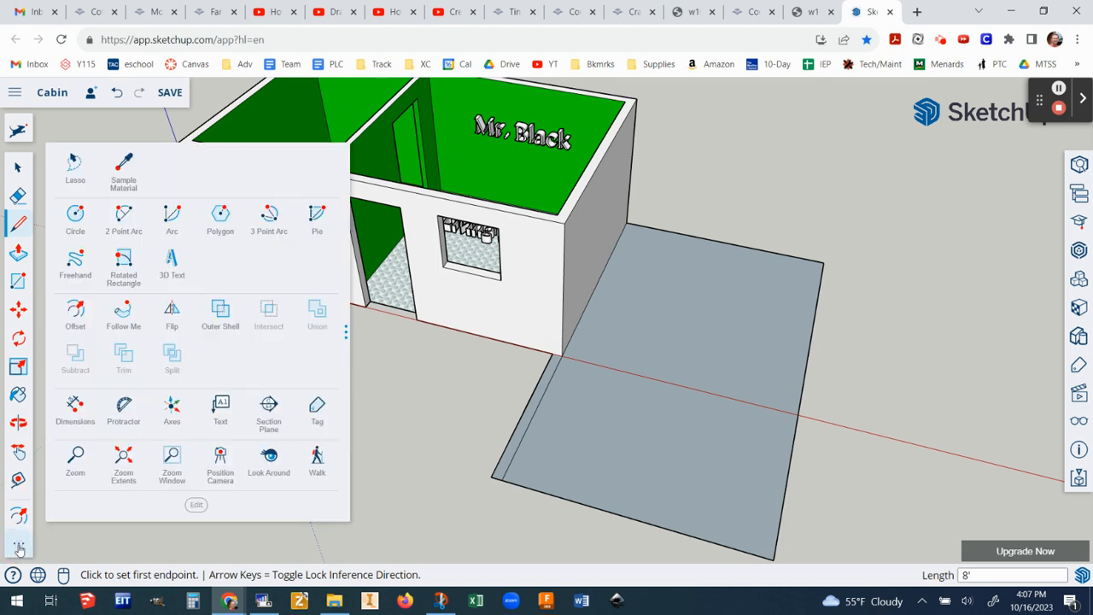
pyautogui.click(75, 311)
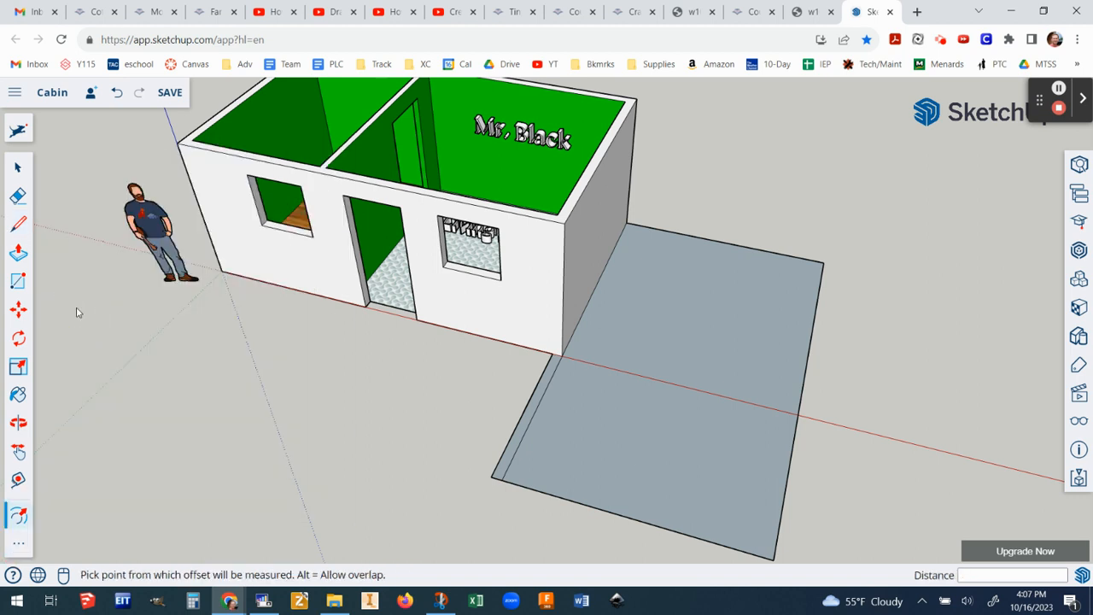
pyautogui.click(686, 432)
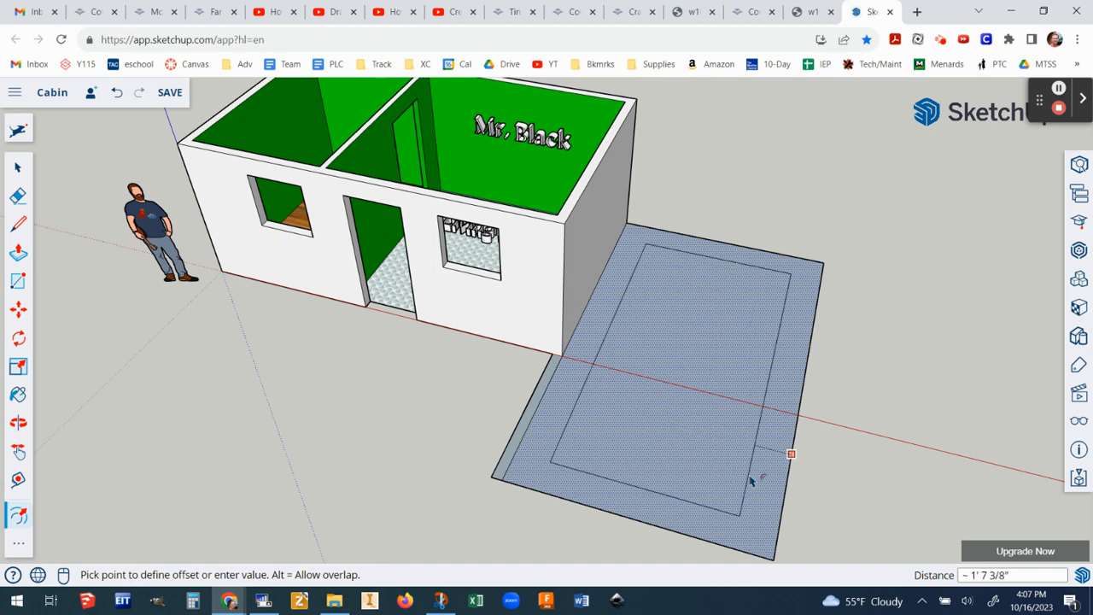
pyautogui.write('6')
pyautogui.press('Return')
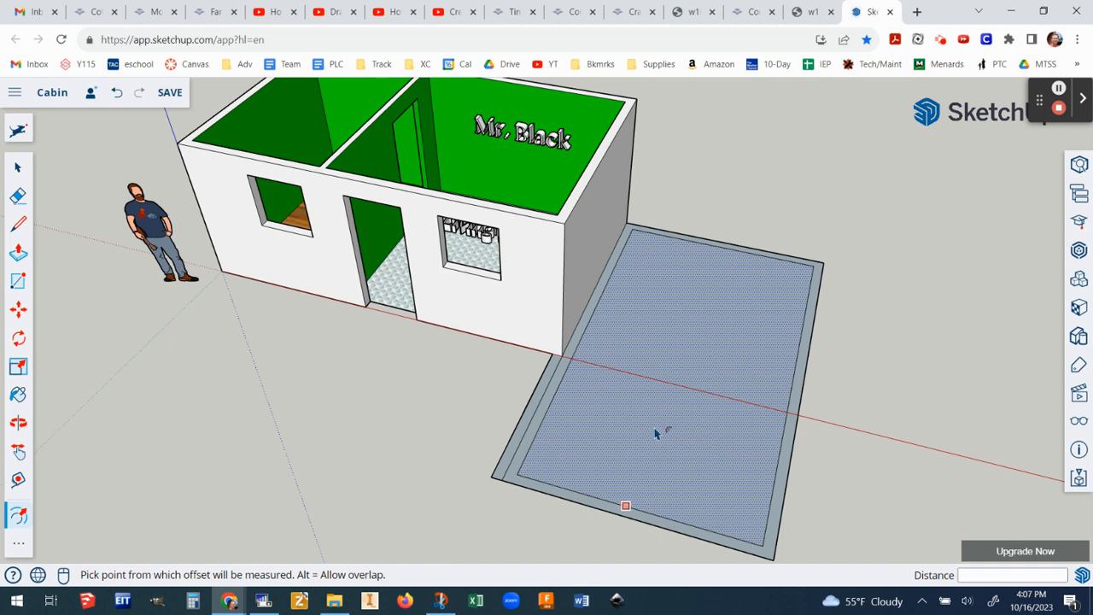
# Step: Draw short lines joining the inner outline's front corner to the added strip's edge and its rear corner to the cabin's side wall
pyautogui.click(17, 224)
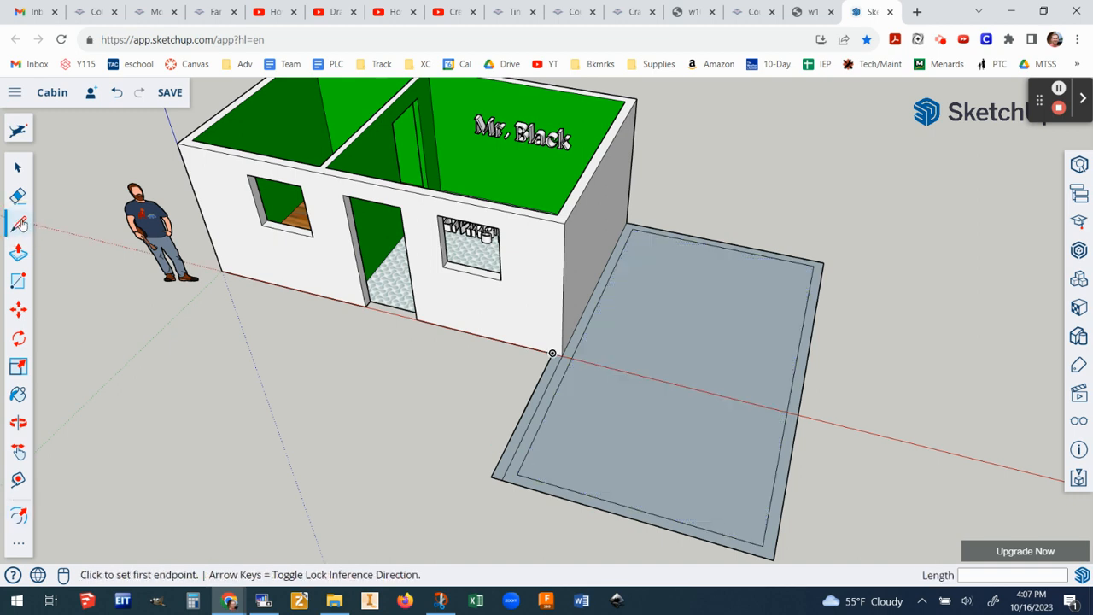
pyautogui.click(517, 473)
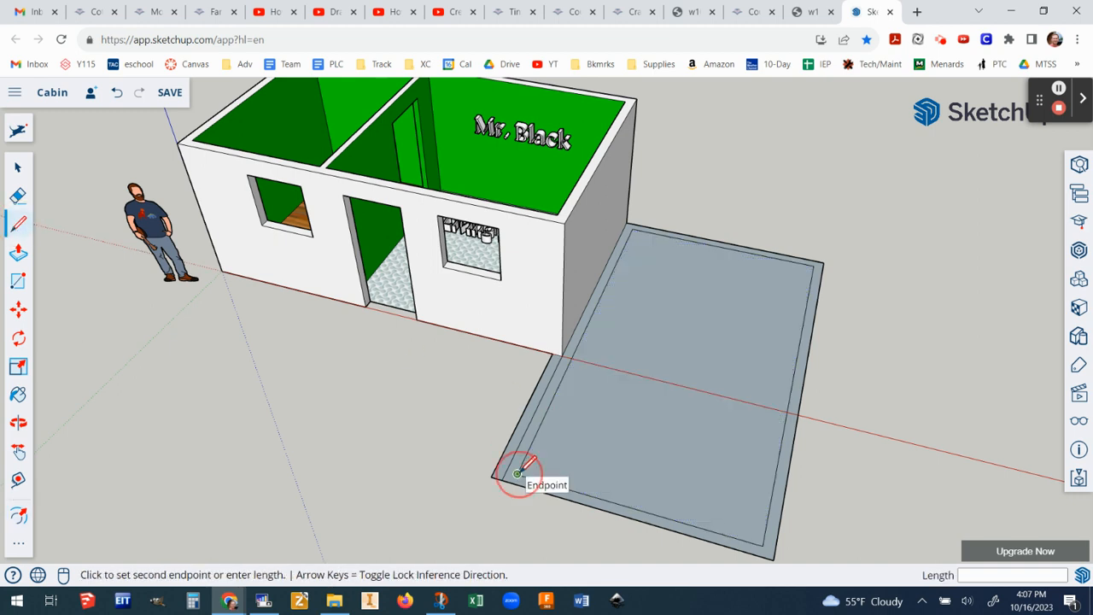
pyautogui.click(506, 470)
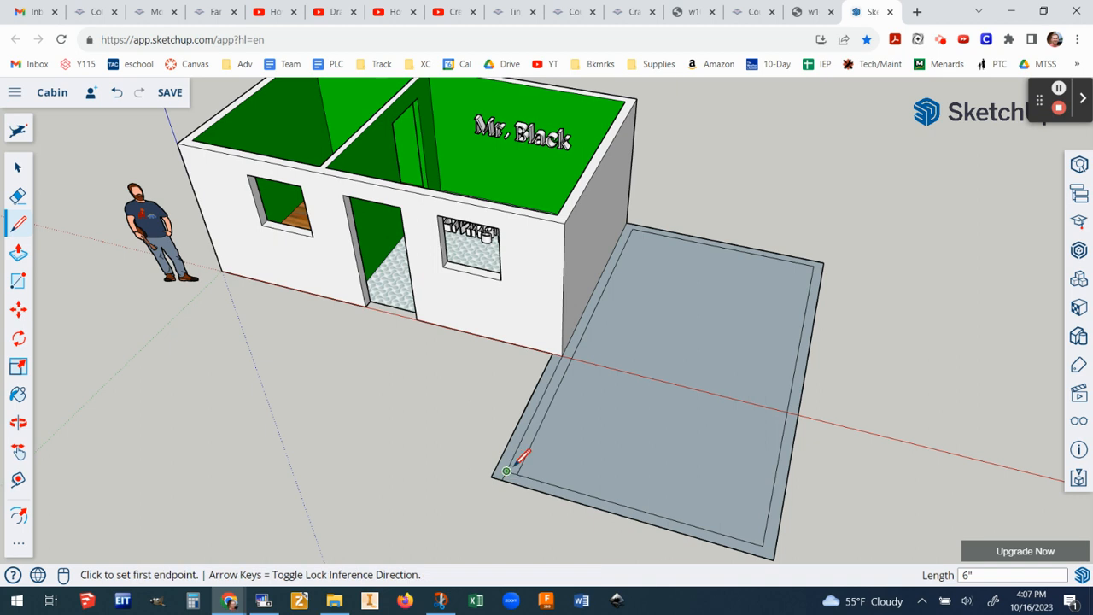
pyautogui.scroll(2, 579, 359)
pyautogui.scroll(1, 574, 359)
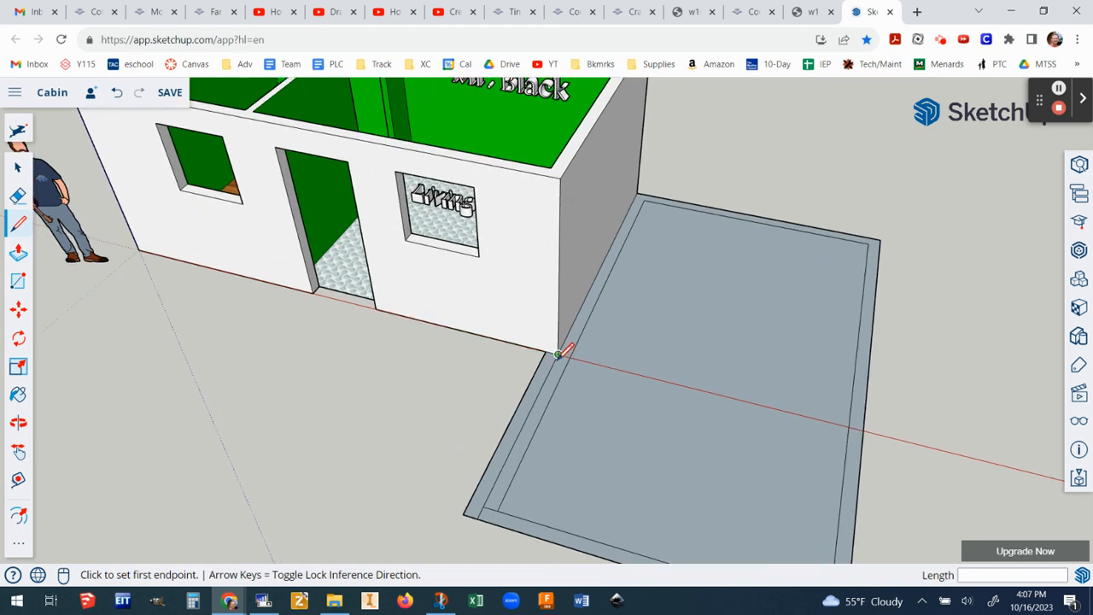
pyautogui.scroll(-1, 601, 393)
pyautogui.scroll(3, 662, 194)
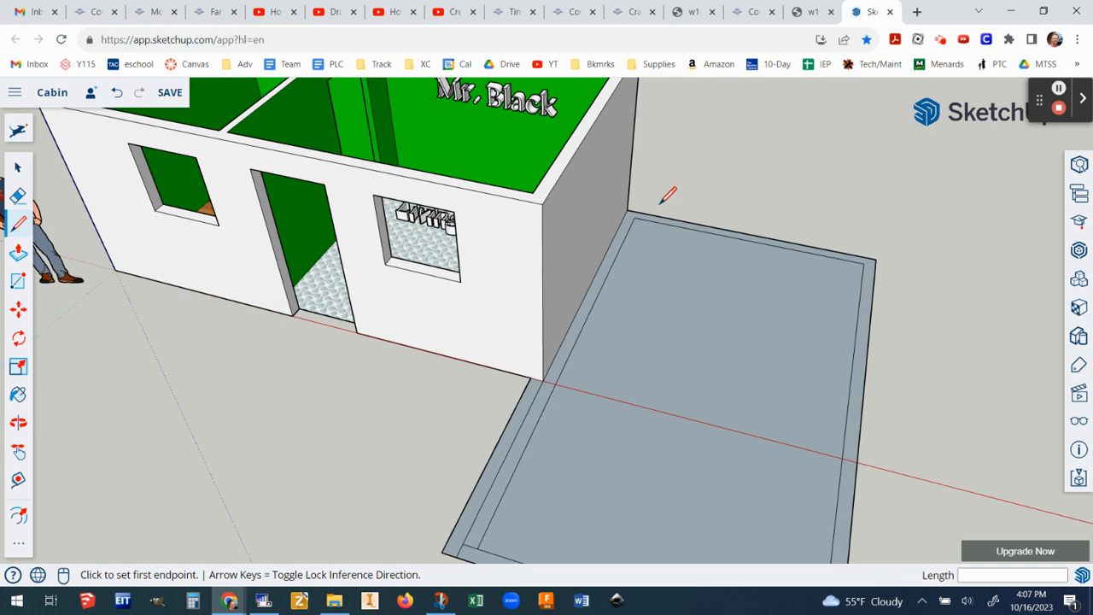
pyautogui.scroll(3, 653, 194)
pyautogui.click(623, 213)
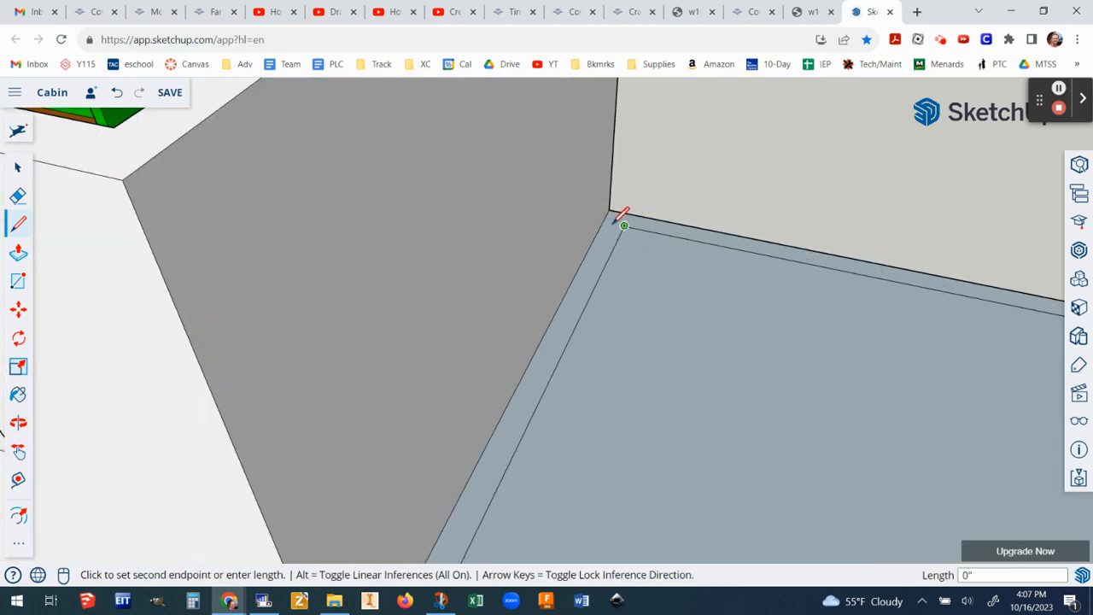
pyautogui.click(609, 213)
pyautogui.scroll(-6, 609, 214)
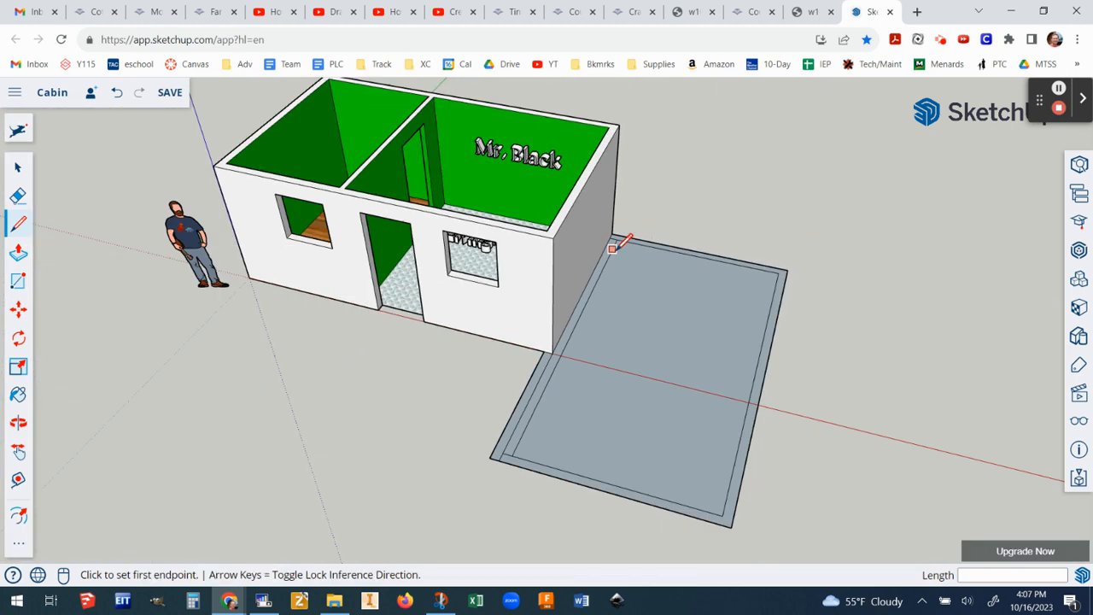
# Step: Erase the leftover inner line, the short connecting line at the front corner and the extra line along the cabin's side wall
pyautogui.click(19, 197)
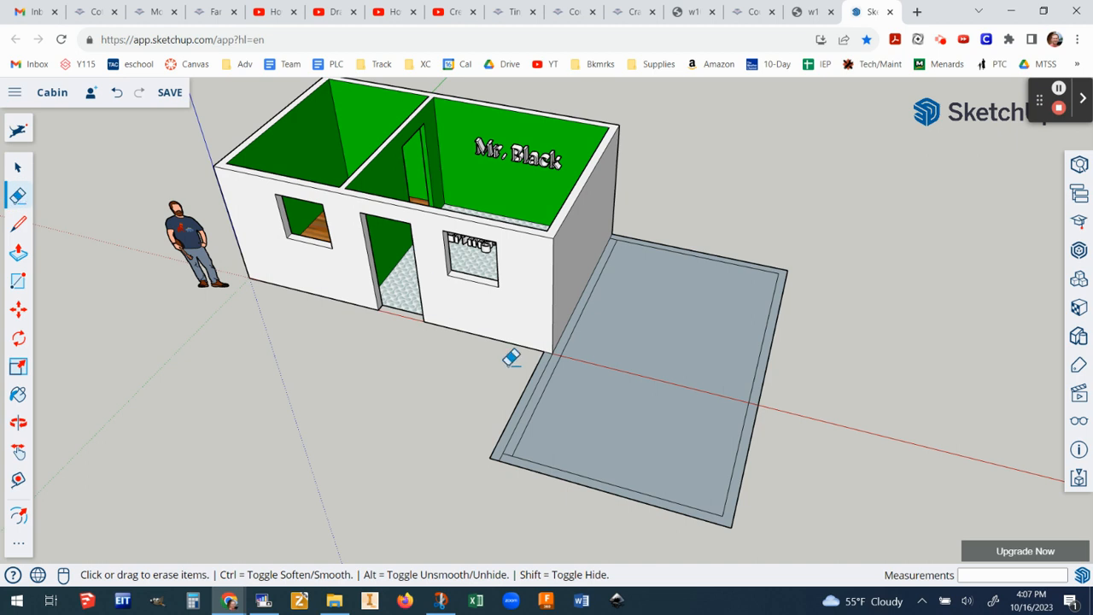
pyautogui.scroll(3, 572, 395)
pyautogui.click(510, 414)
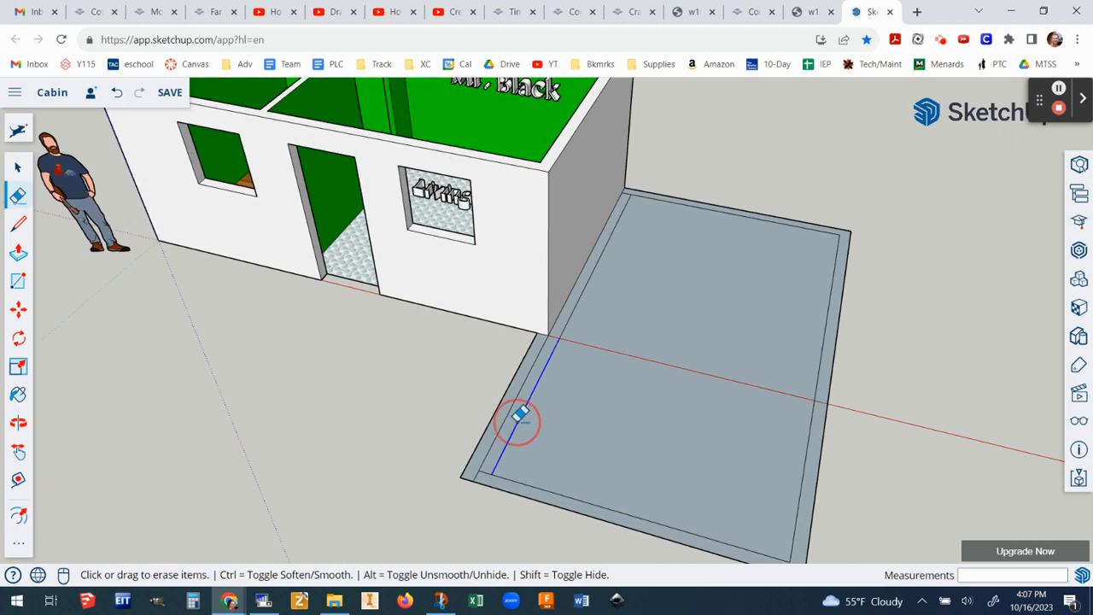
pyautogui.click(478, 470)
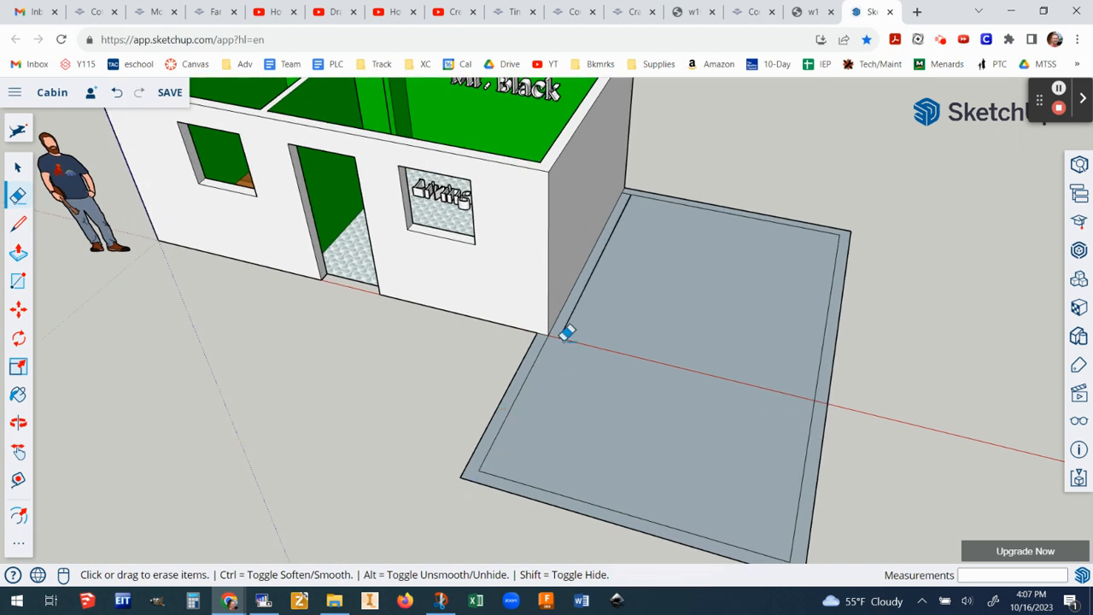
pyautogui.click(581, 317)
pyautogui.scroll(-3, 630, 307)
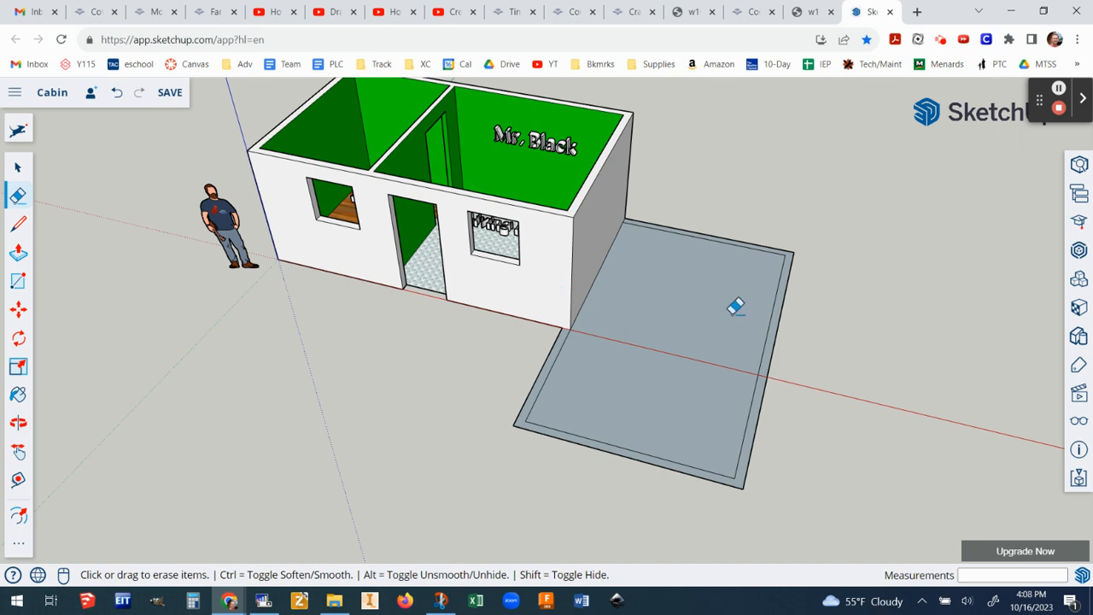
# Step: Reverse the face of the garage floor
pyautogui.rightClick(677, 309)
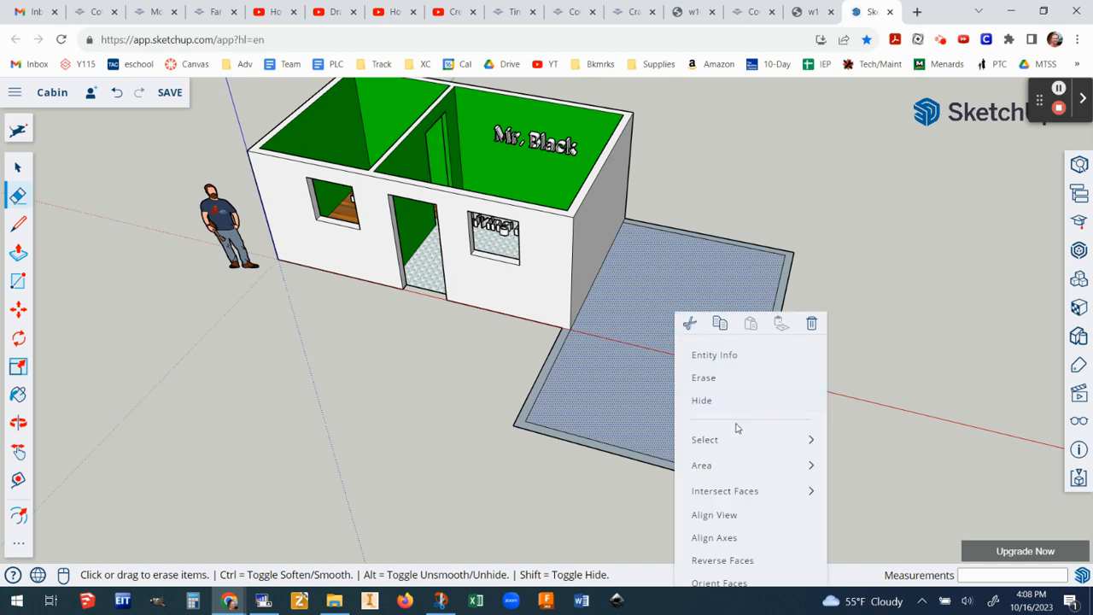
pyautogui.moveTo(749, 466)
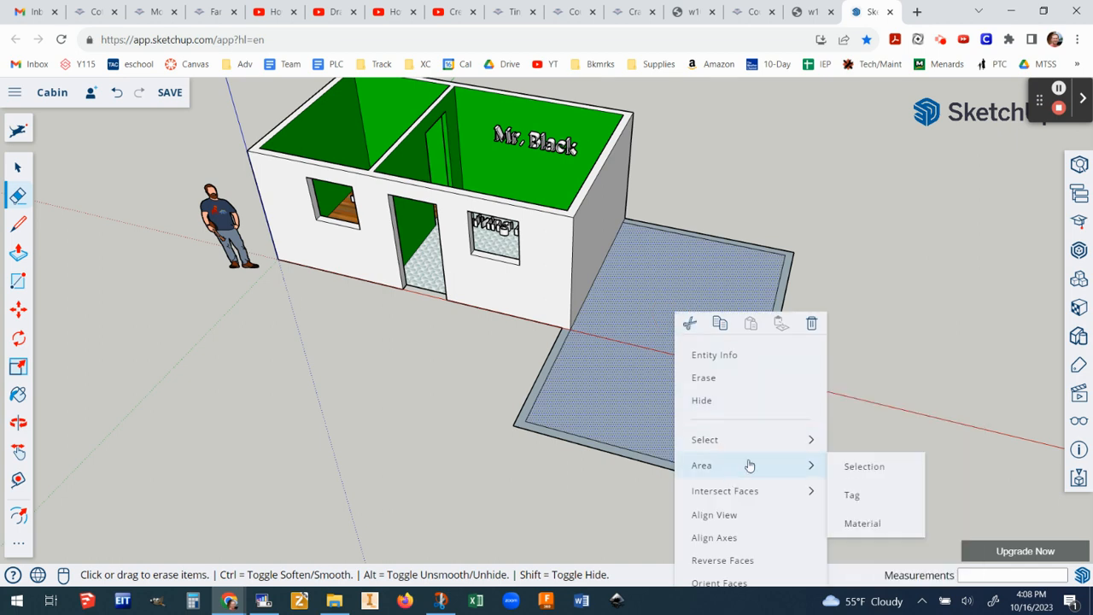
pyautogui.click(723, 560)
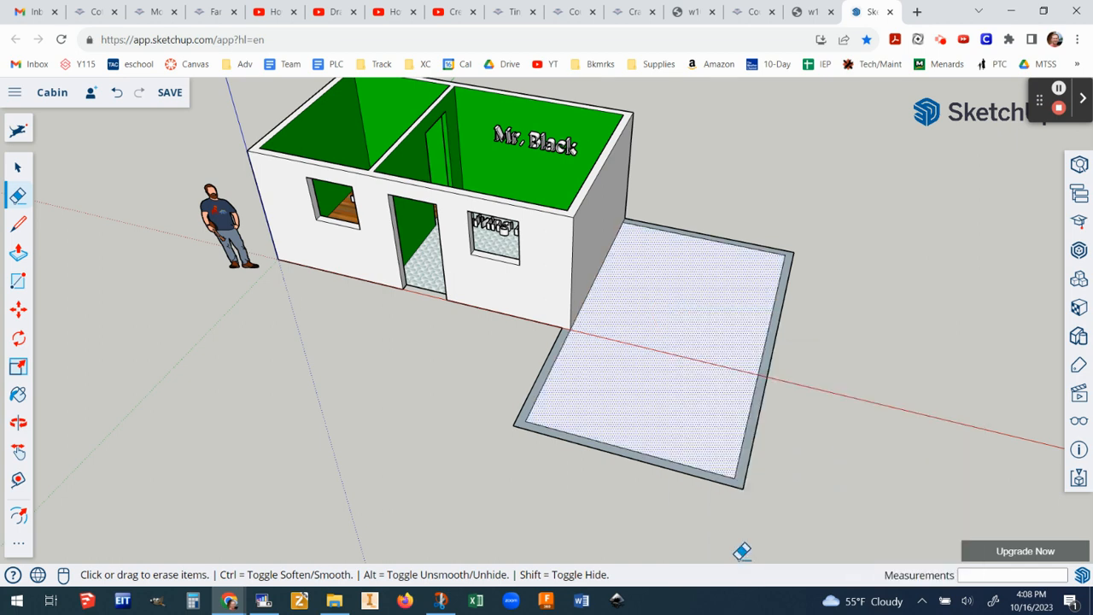
pyautogui.rightClick(549, 365)
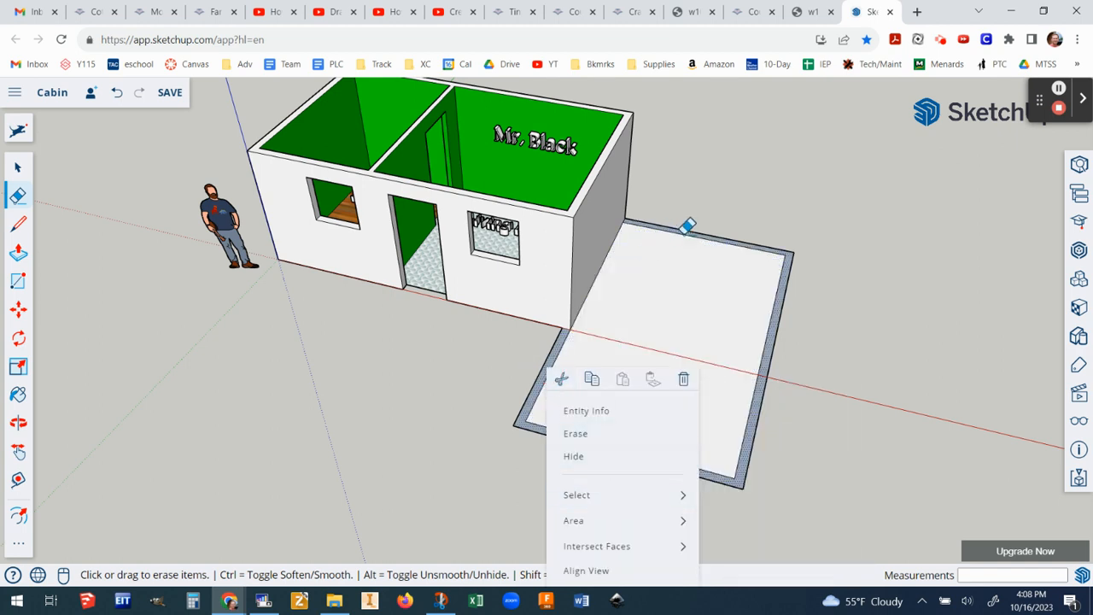
pyautogui.scroll(-1, 632, 278)
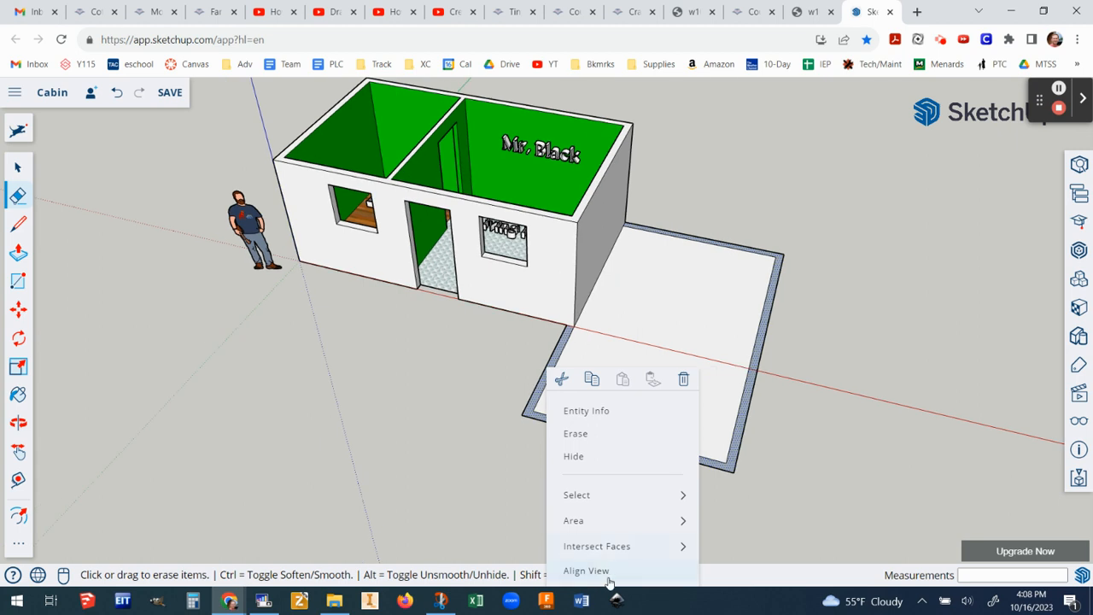
pyautogui.moveTo(610, 496)
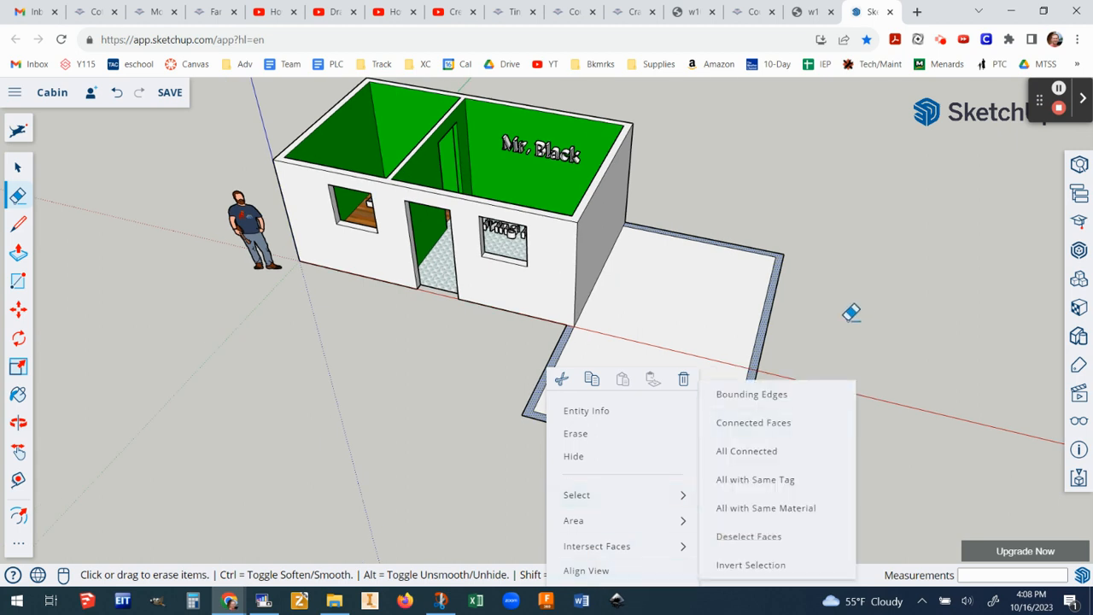
pyautogui.moveTo(849, 323)
pyautogui.mouseDown(button='middle')
pyautogui.moveTo(854, 219)
pyautogui.moveTo(828, 191)
pyautogui.mouseUp(button='middle')
pyautogui.press('e')
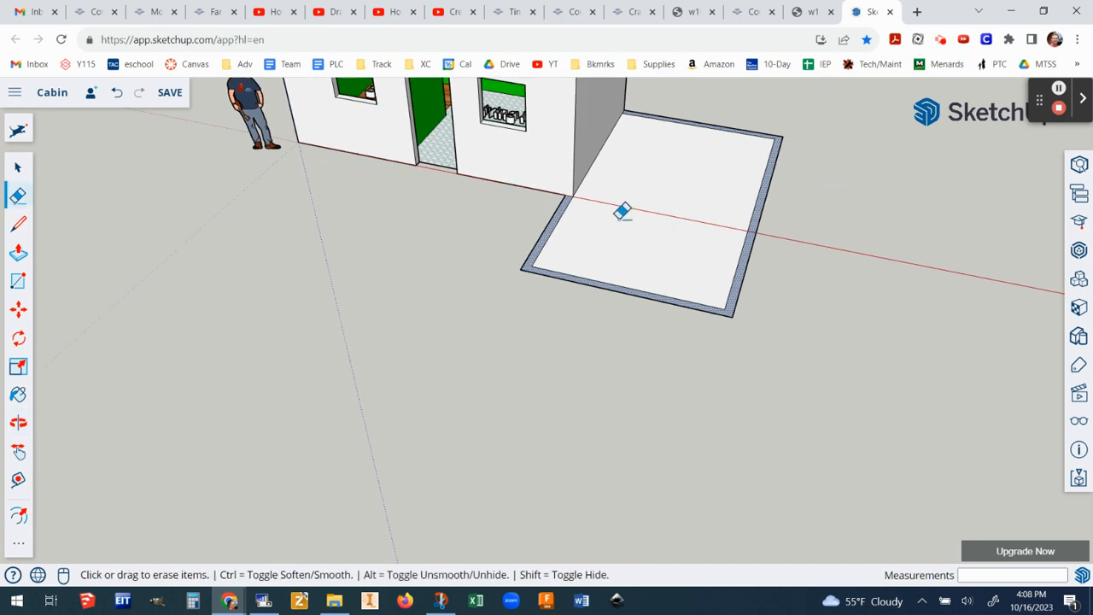
pyautogui.rightClick(564, 204)
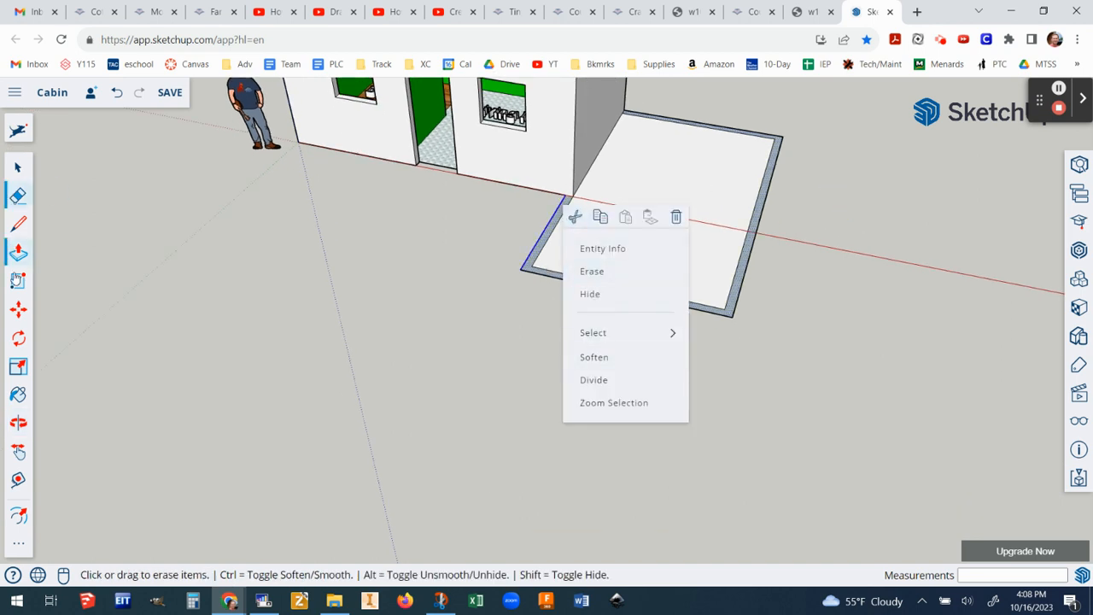
# Step: Push/Pull the garage's wall outline up 8' to match the height of the cabin walls
pyautogui.click(18, 252)
pyautogui.scroll(-3, 557, 220)
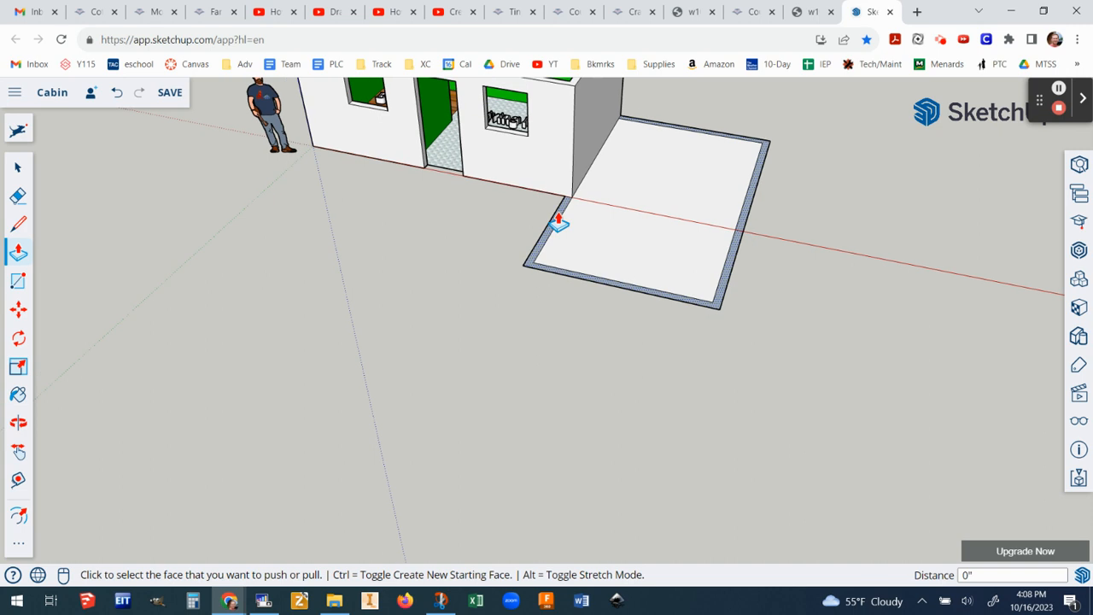
pyautogui.scroll(-2, 558, 220)
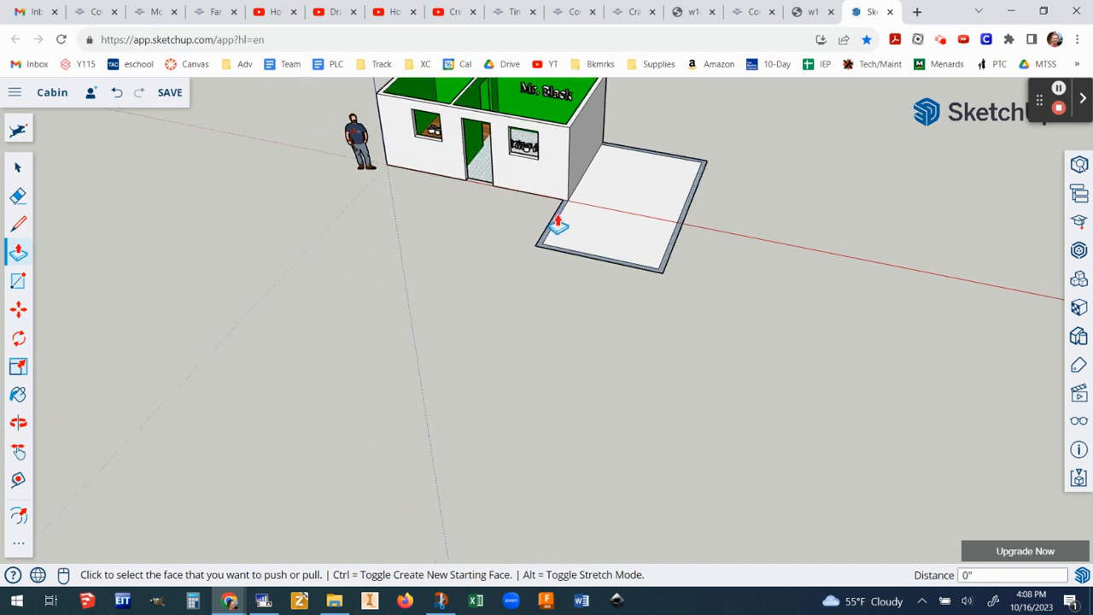
pyautogui.click(558, 225)
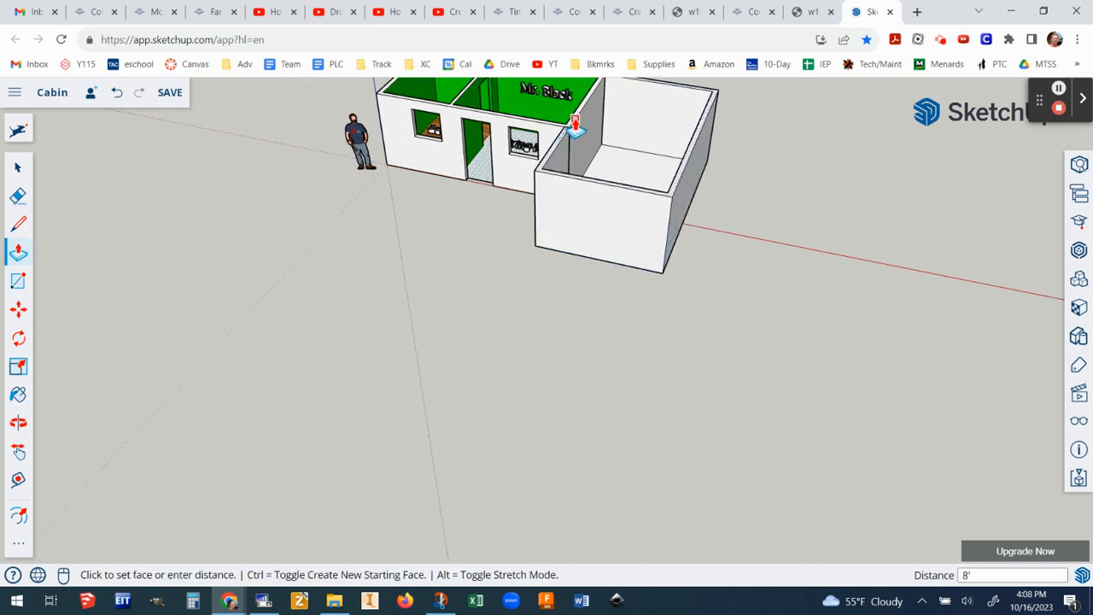
pyautogui.click(577, 127)
# Step: Draw a 3' by 7' door rectangle on the cabin's side wall inside the garage, starting from its bottom edge near the rear
pyautogui.scroll(-2, 602, 189)
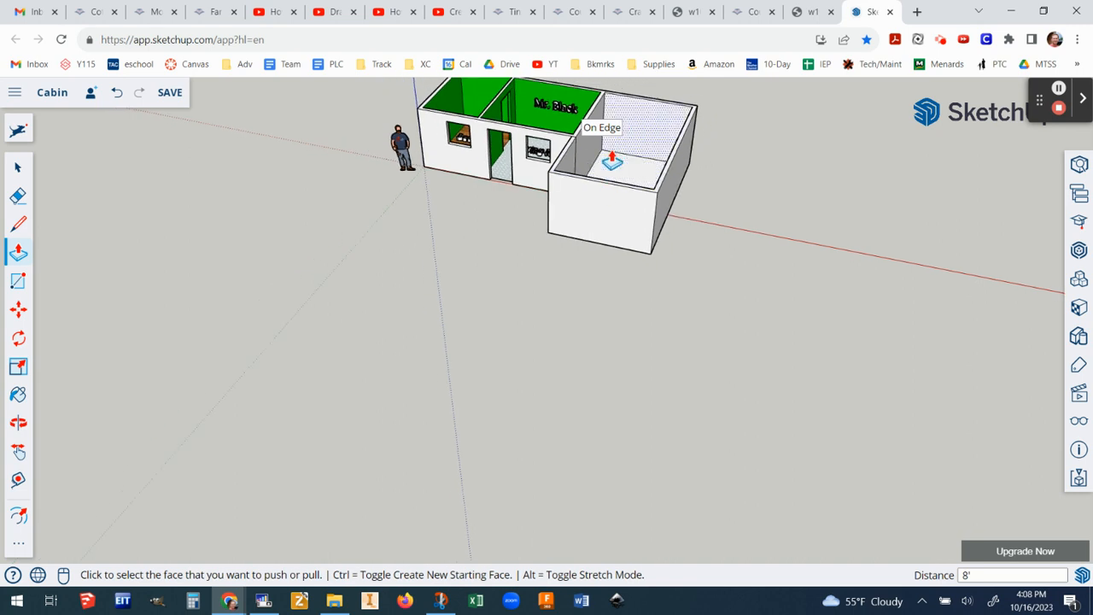
pyautogui.moveTo(611, 159); pyautogui.dragTo(654, 336, button='middle')
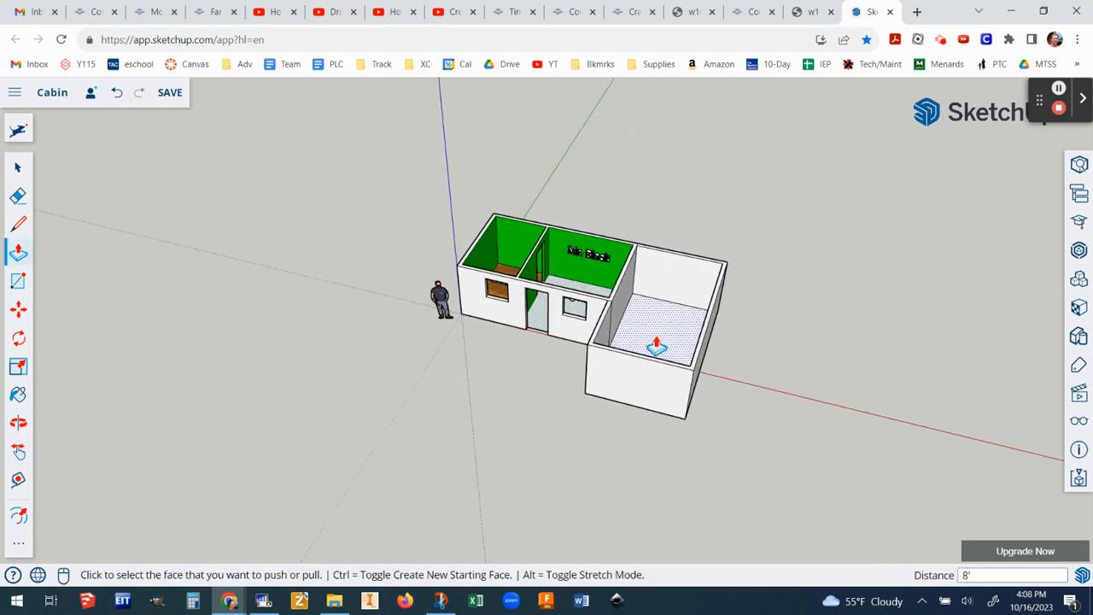
pyautogui.scroll(4, 613, 339)
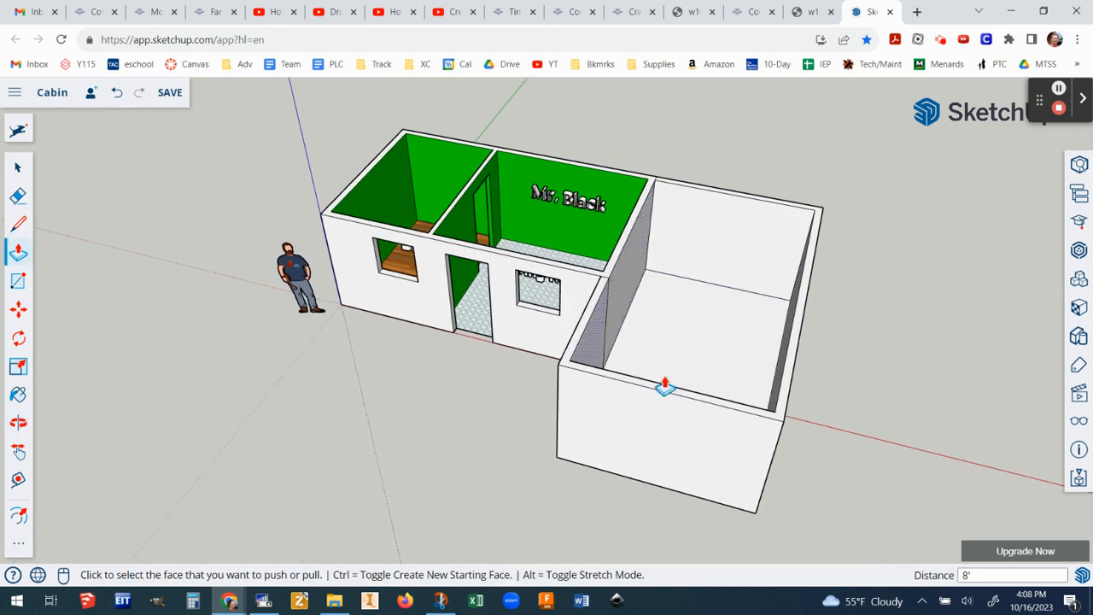
pyautogui.moveTo(727, 312); pyautogui.dragTo(478, 388, button='middle')
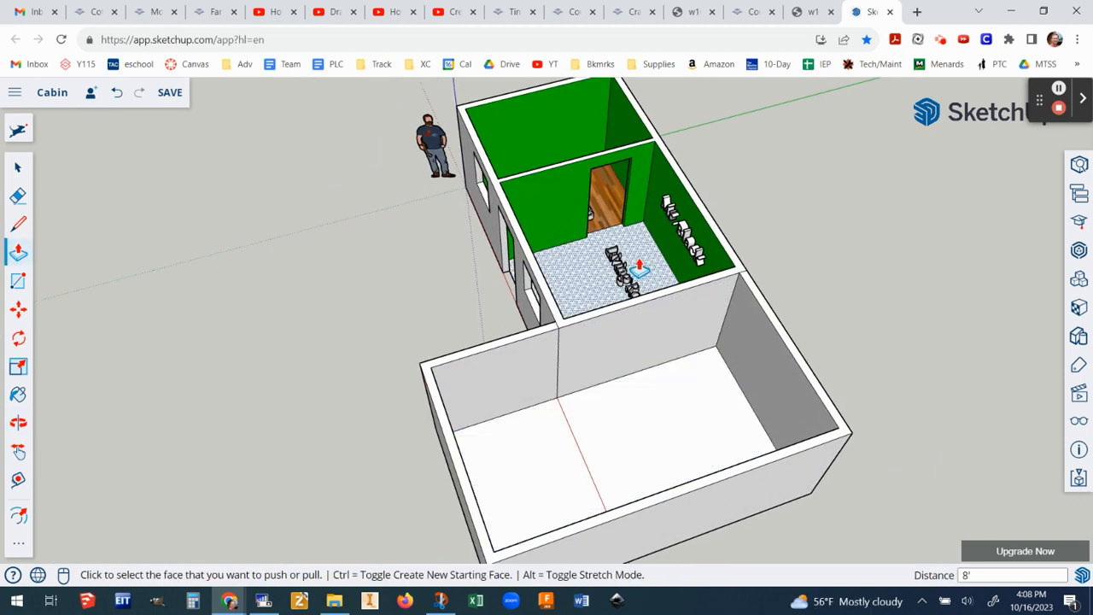
pyautogui.click(18, 282)
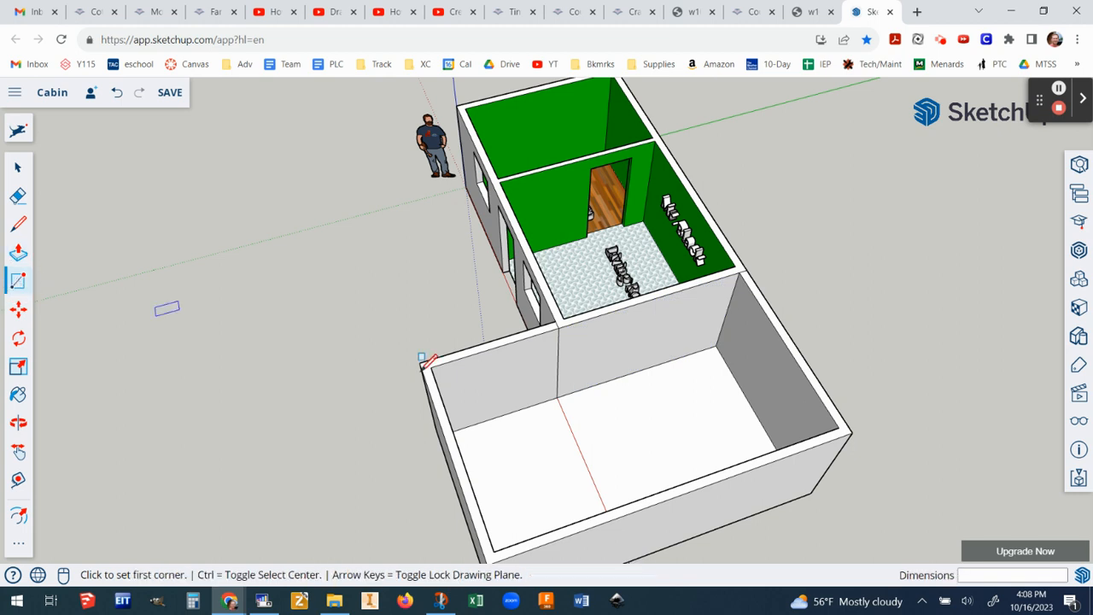
pyautogui.click(660, 363)
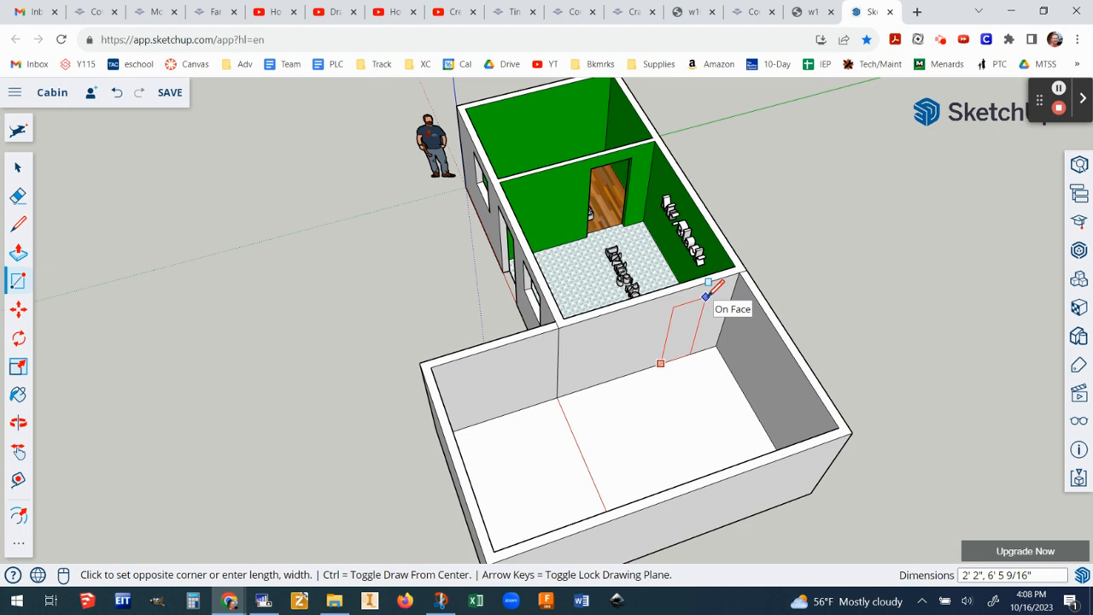
pyautogui.write("3,7'")
pyautogui.press('Return')
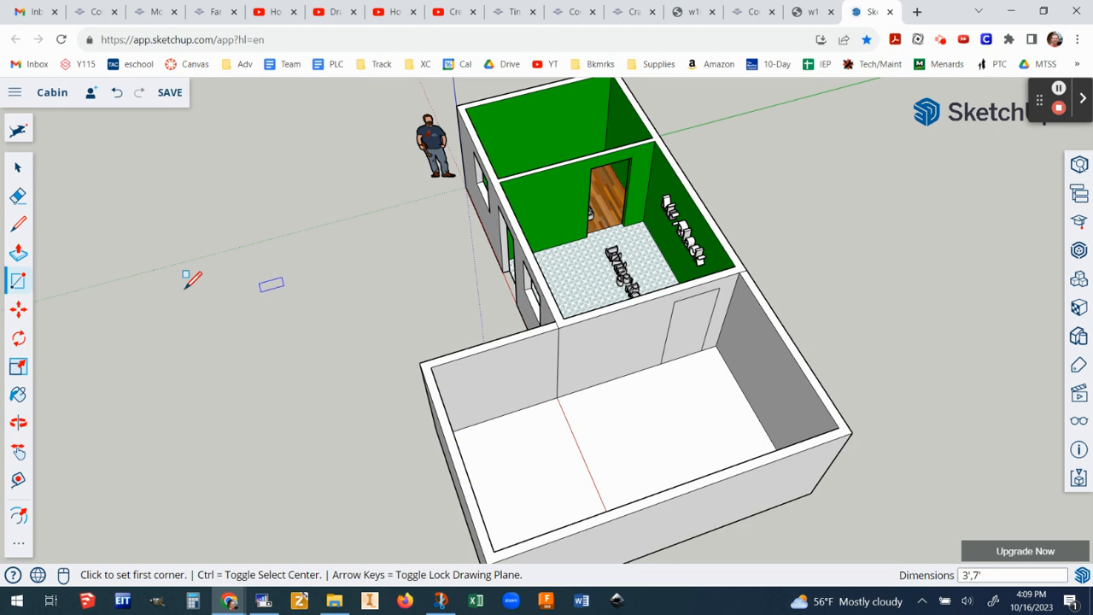
# Step: Push the door rectangle 6" through the wall to open a doorway between the garage and the living room
pyautogui.click(19, 253)
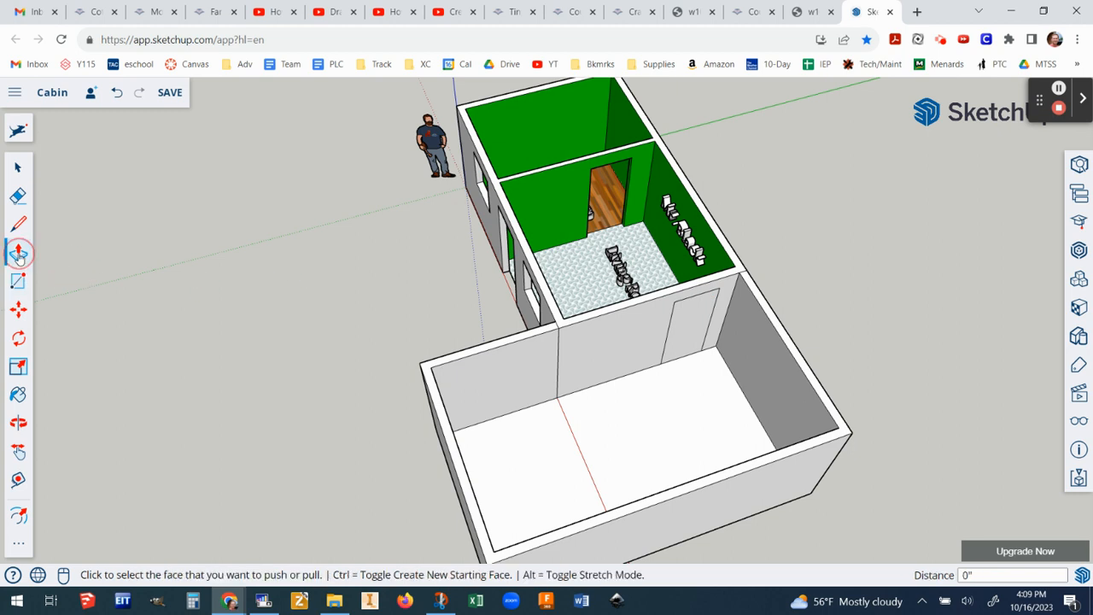
pyautogui.click(692, 343)
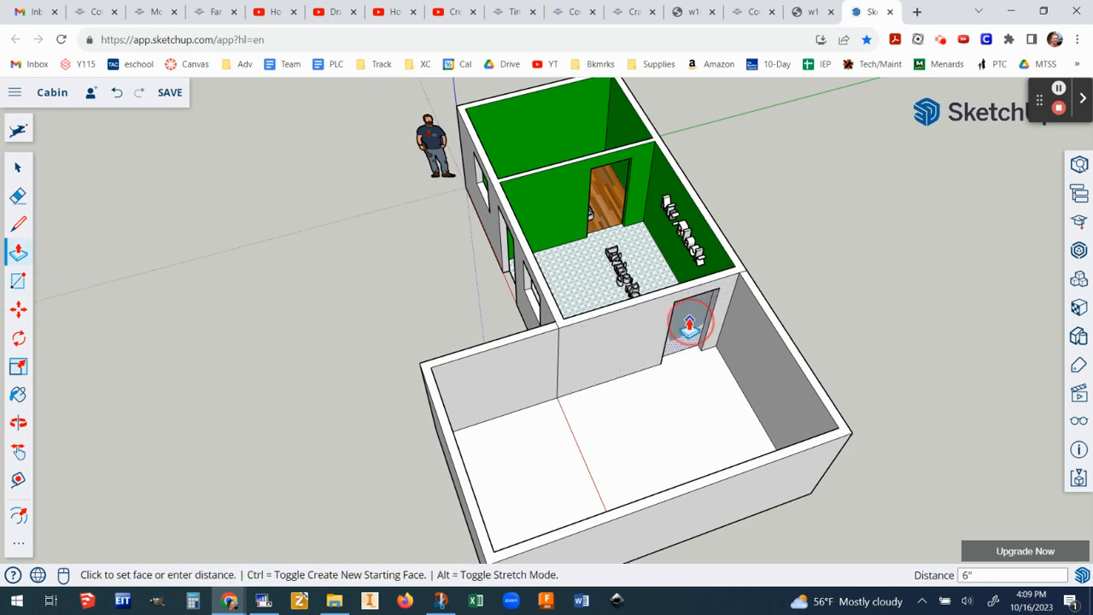
pyautogui.click(688, 322)
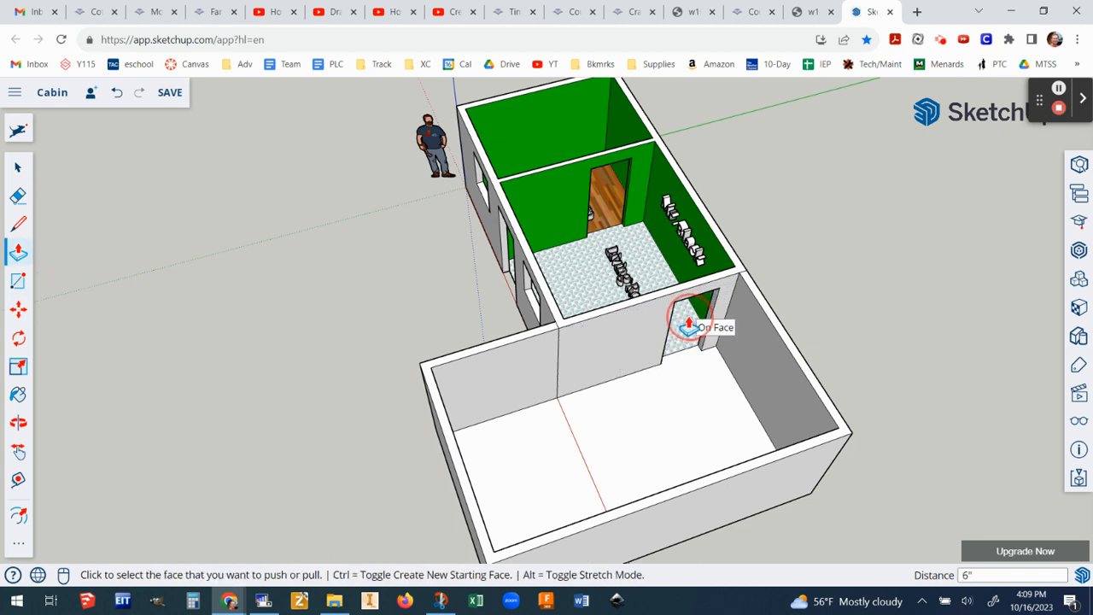
pyautogui.scroll(-3, 686, 325)
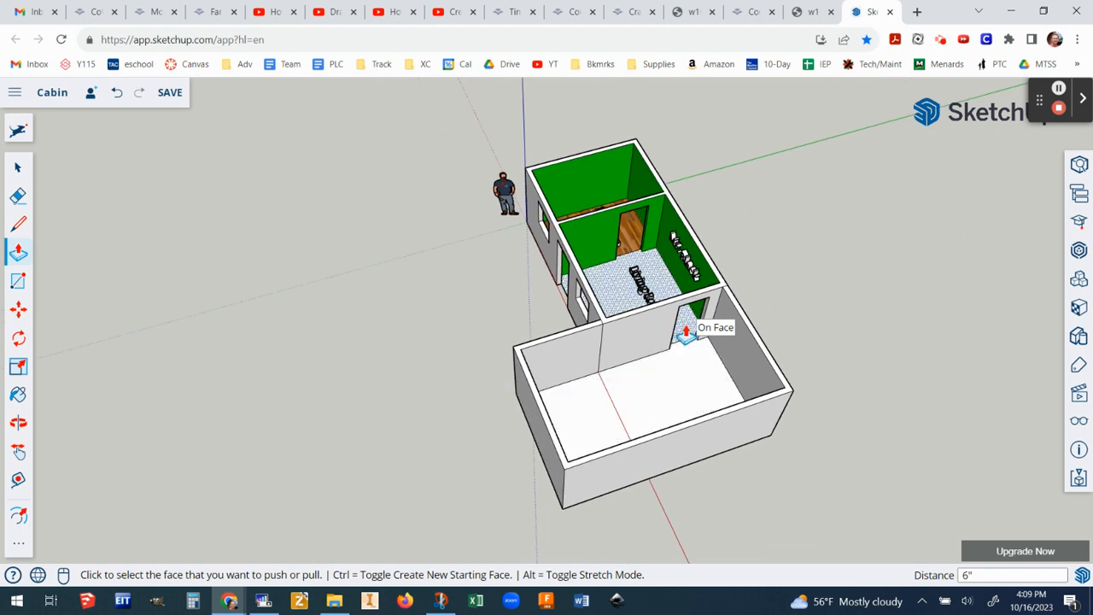
pyautogui.moveTo(603, 425); pyautogui.dragTo(615, 447, button='middle')
pyautogui.scroll(2, 618, 362)
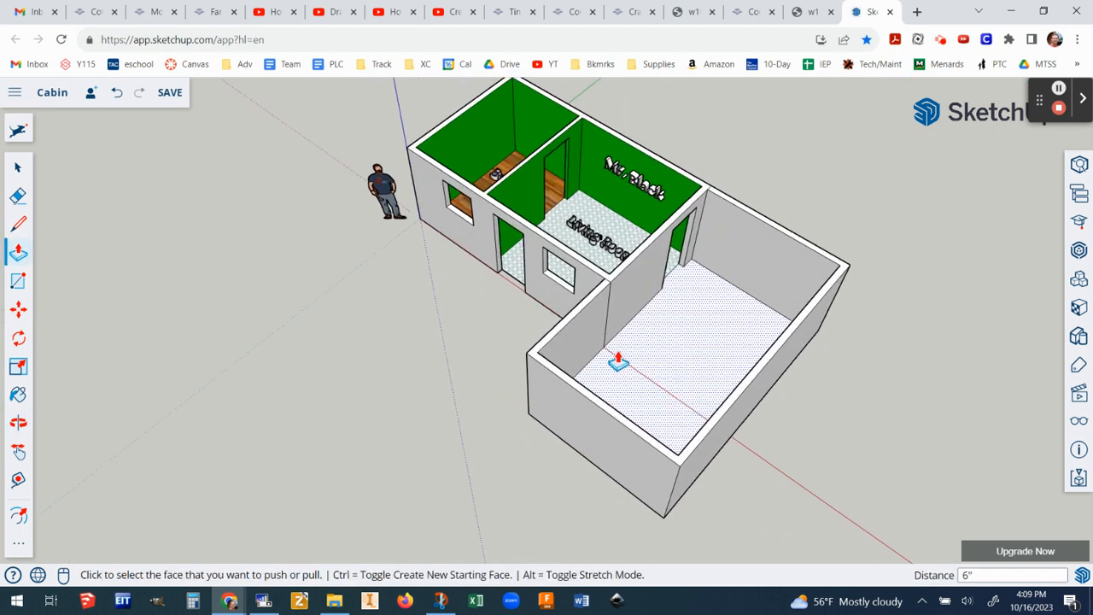
pyautogui.scroll(2, 618, 362)
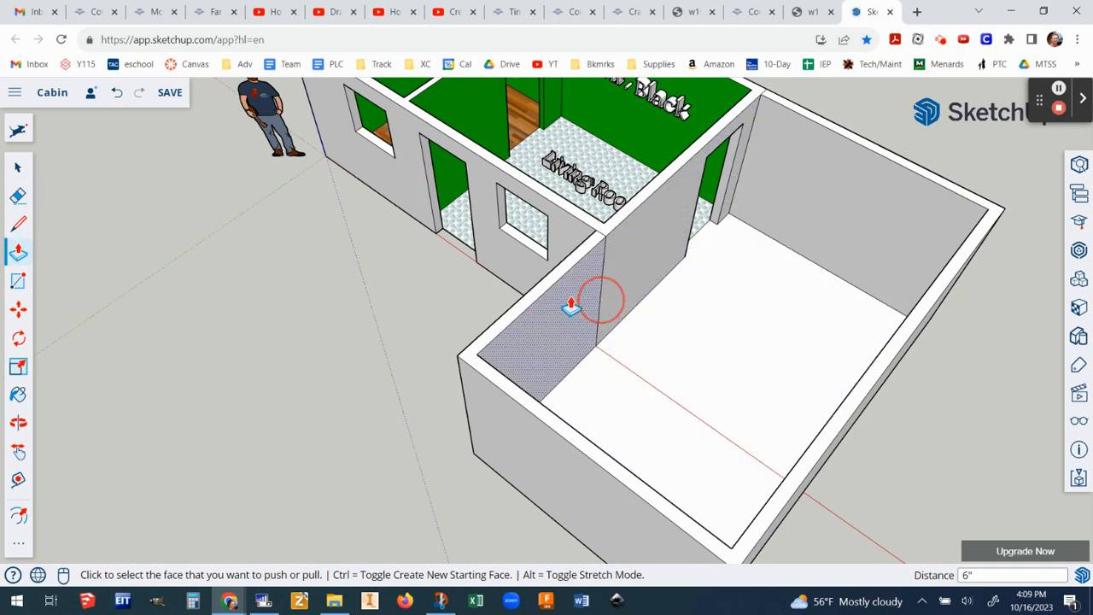
pyautogui.click(18, 195)
pyautogui.scroll(-5, 603, 289)
# Step: Measure 2' along the bottom edge of the garage's front wall from the corner nearest the cabin using the Tape Measure tool
pyautogui.moveTo(605, 354); pyautogui.dragTo(859, 372, button='middle')
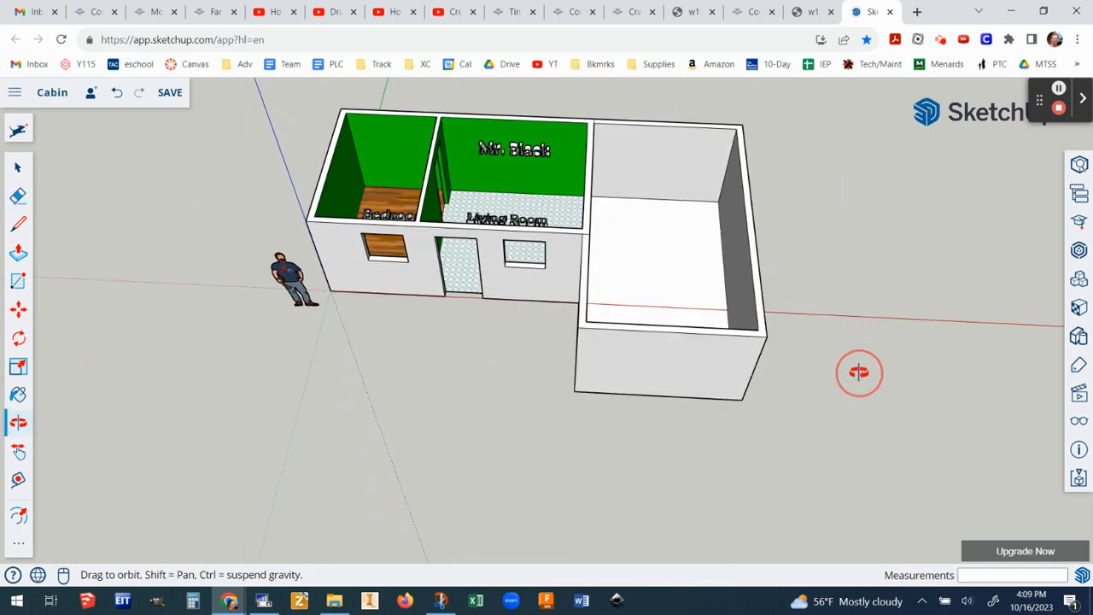
pyautogui.scroll(1, 741, 245)
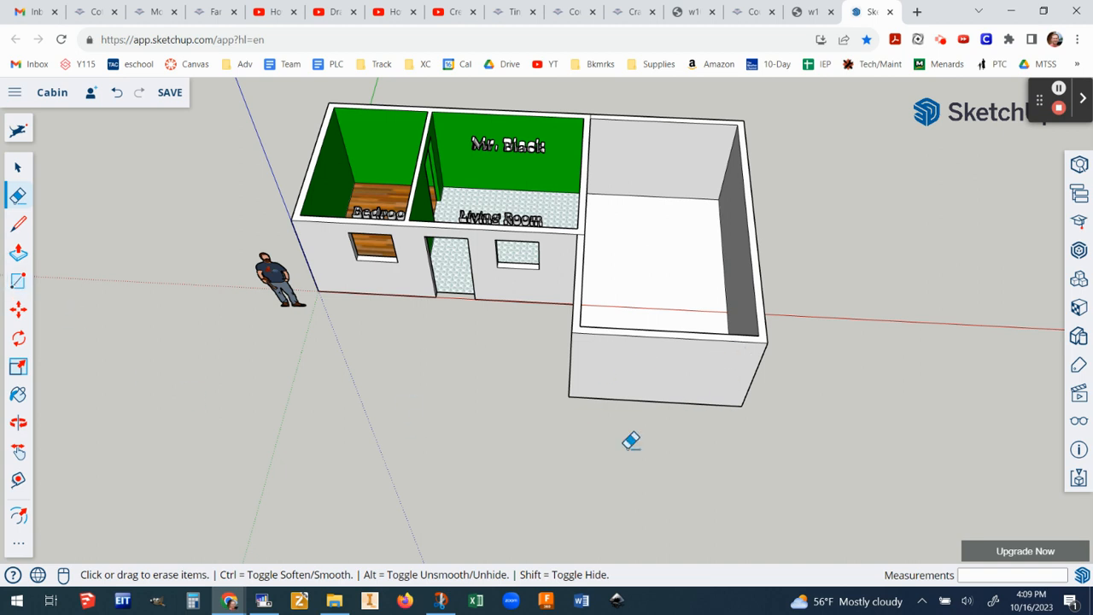
pyautogui.scroll(1, 744, 452)
pyautogui.scroll(1, 738, 450)
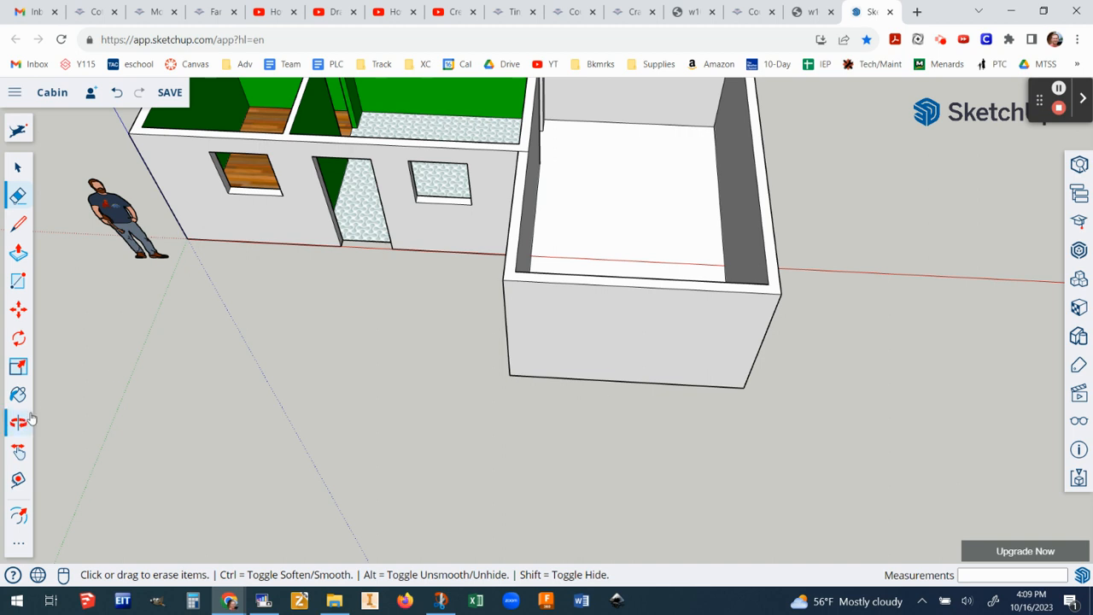
pyautogui.click(18, 483)
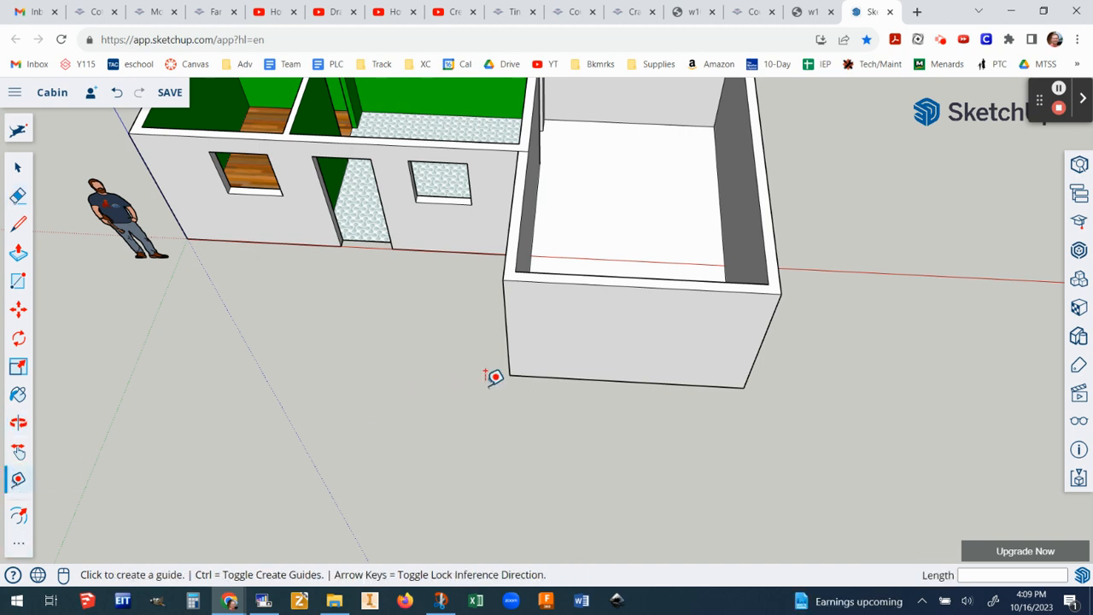
pyautogui.click(511, 372)
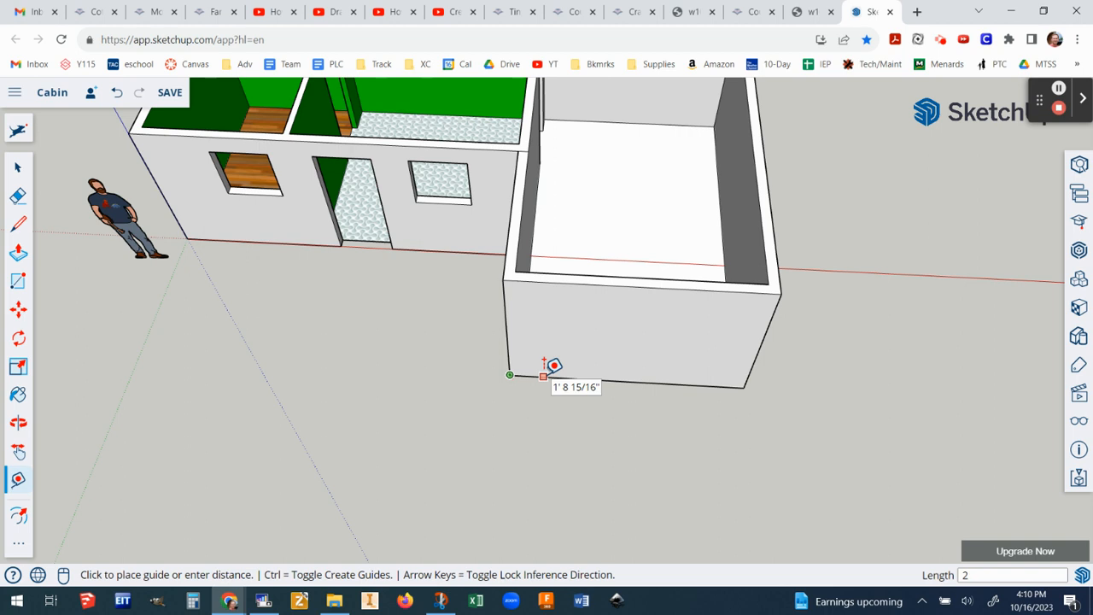
pyautogui.press('Return')
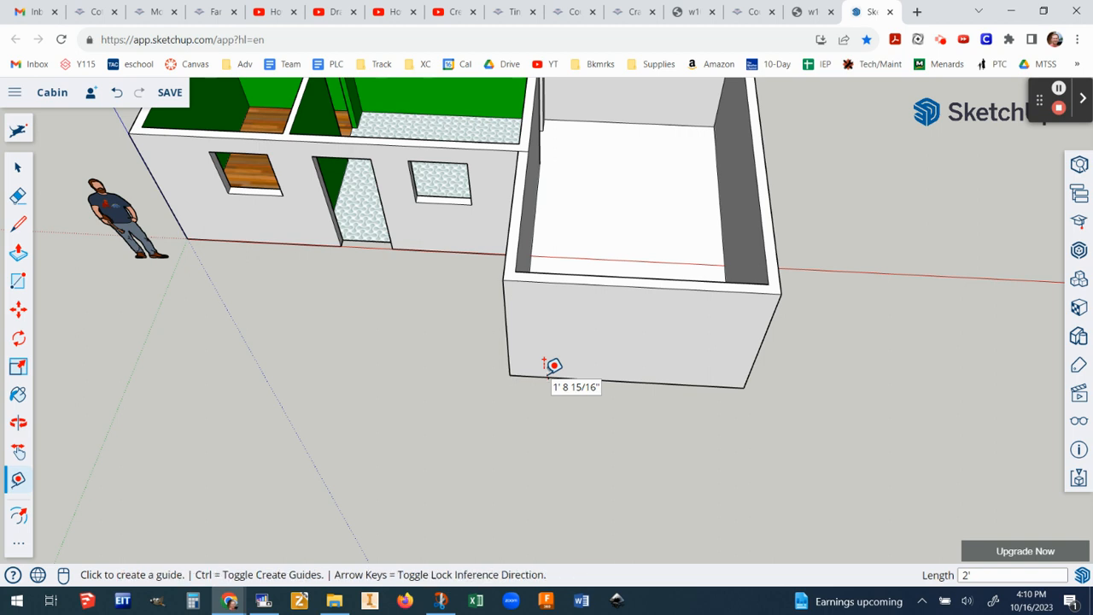
pyautogui.scroll(5, 553, 365)
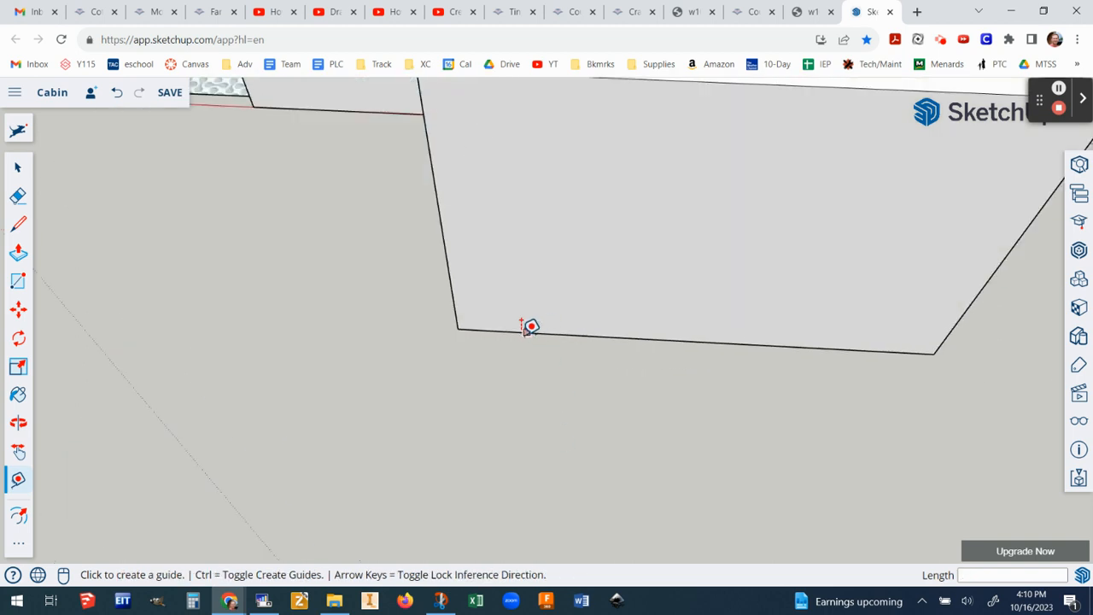
# Step: Draw an 8' by 7' garage door rectangle on the garage's front wall, starting from the 2' mark on its bottom edge
pyautogui.scroll(-5, 538, 358)
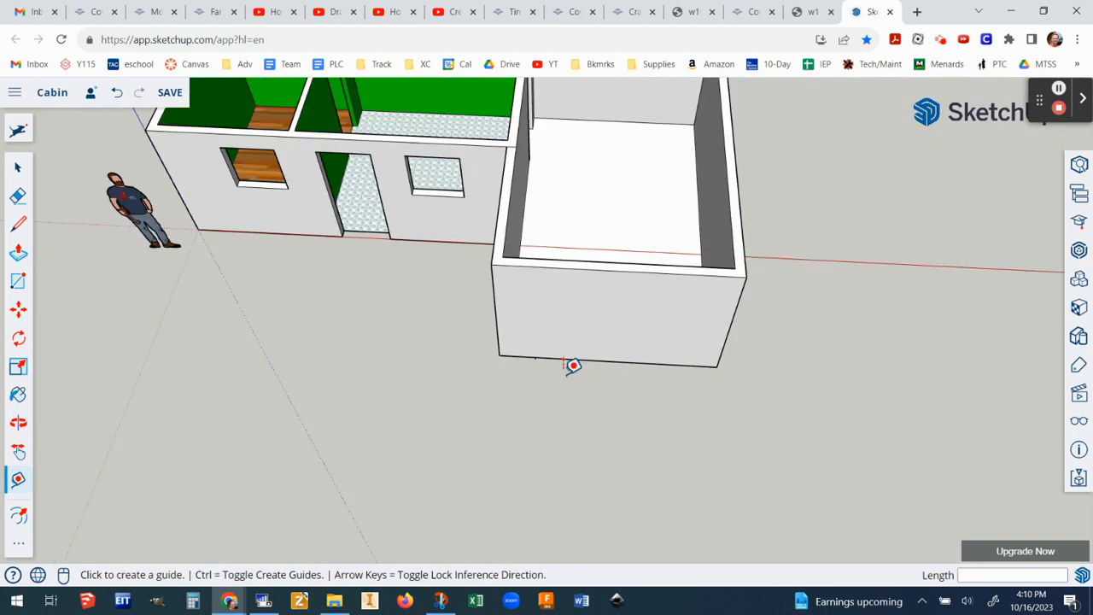
pyautogui.scroll(3, 596, 368)
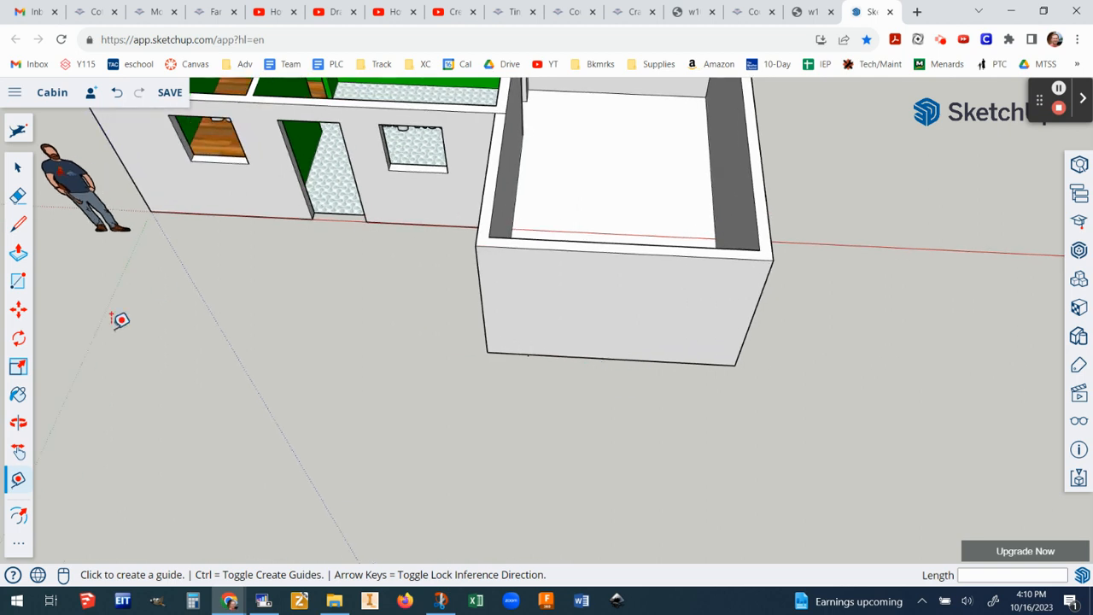
pyautogui.click(18, 282)
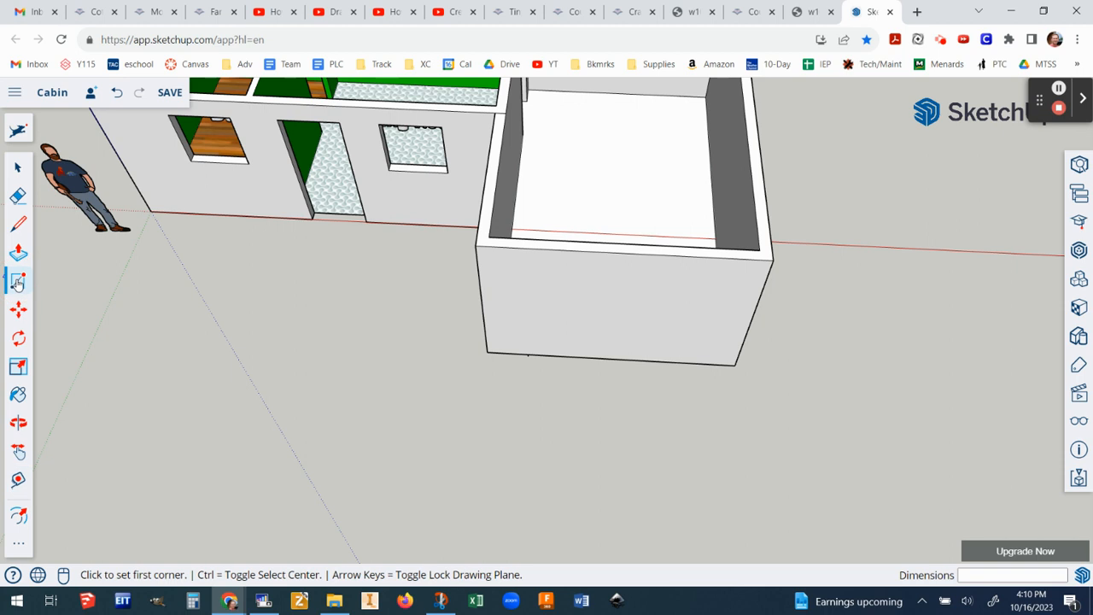
pyautogui.click(528, 352)
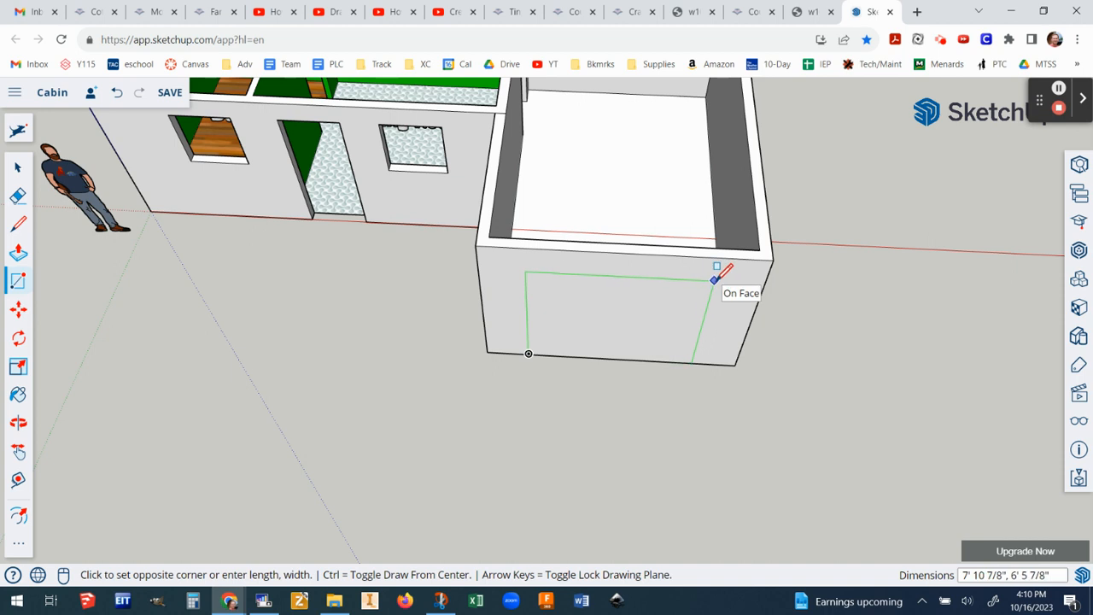
pyautogui.write("8',7")
pyautogui.press('Return')
# Step: Push the garage door rectangle 6" through the front wall to cut the opening
pyautogui.scroll(-1, 717, 271)
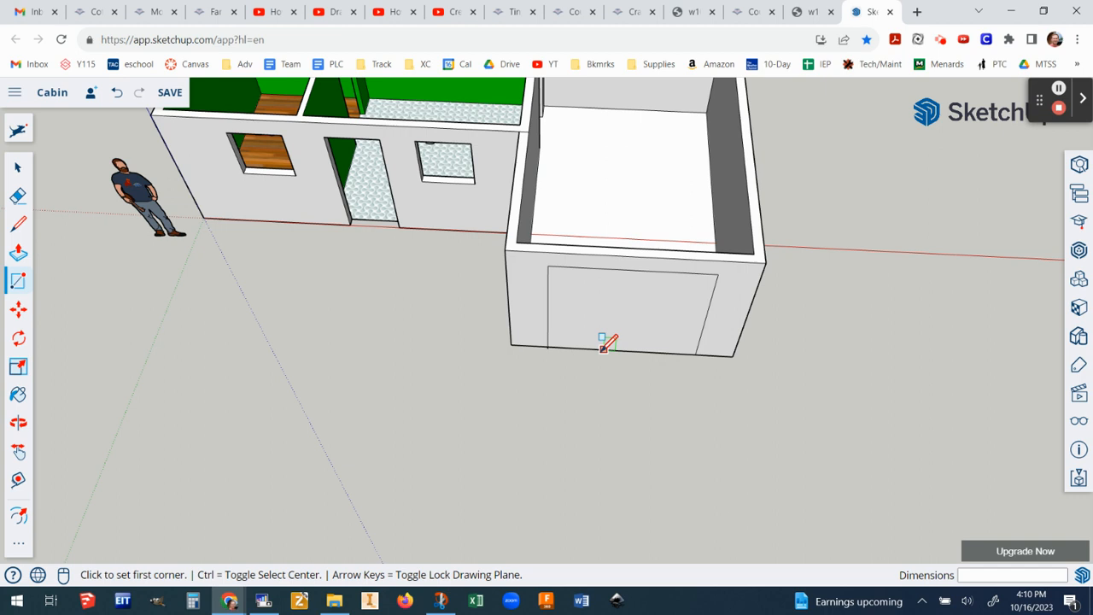
pyautogui.click(18, 252)
pyautogui.moveTo(619, 319); pyautogui.dragTo(592, 302)
pyautogui.scroll(-5, 593, 302)
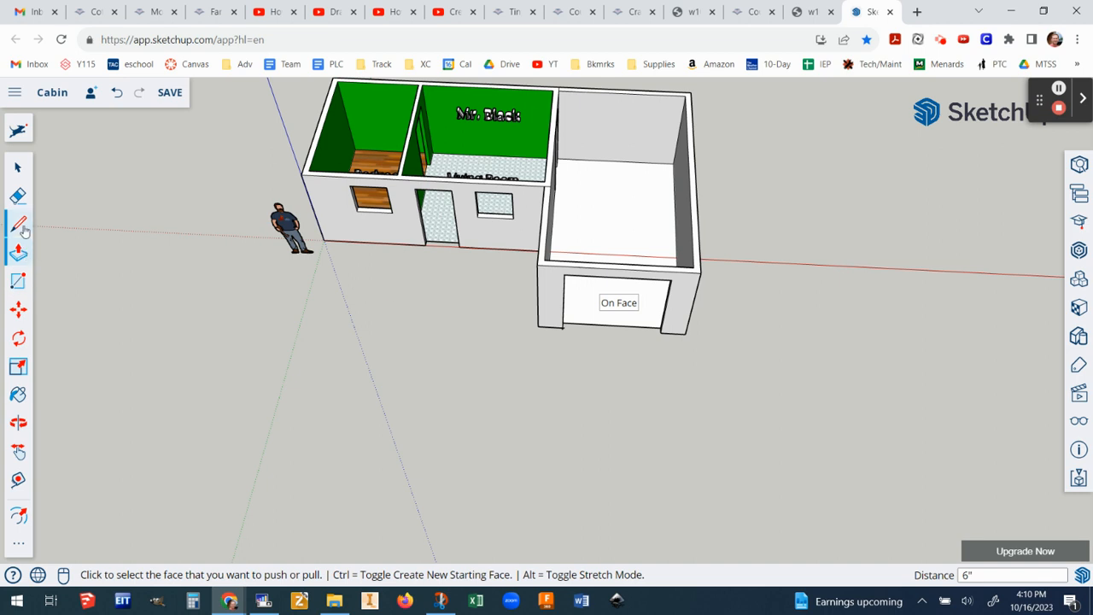
# Step: Create 3D text reading "Garage", place it on the garage floor and deselect it
pyautogui.click(18, 543)
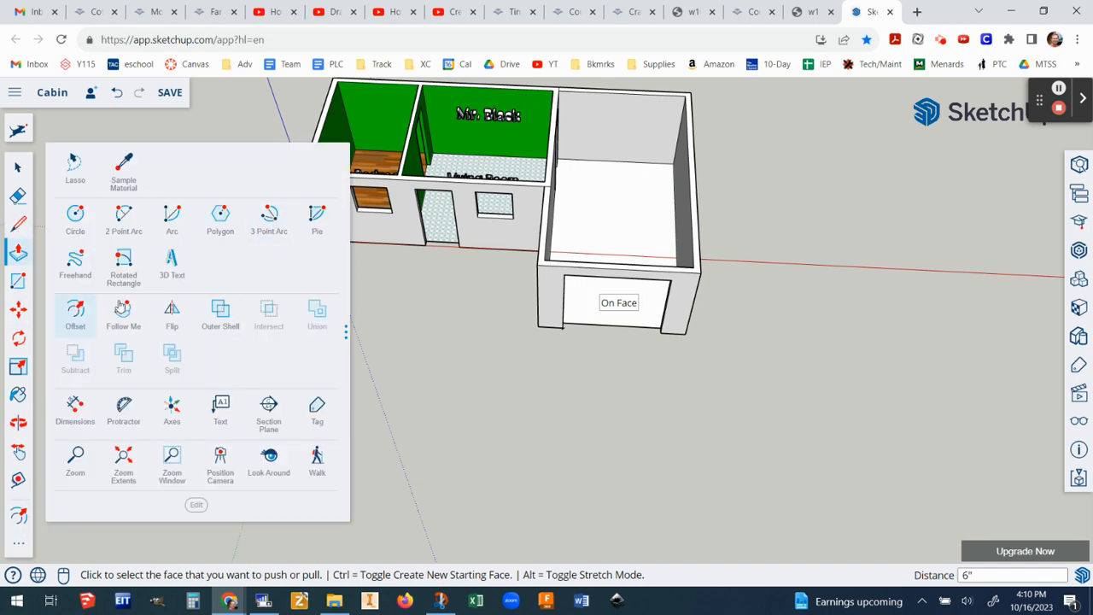
pyautogui.click(171, 261)
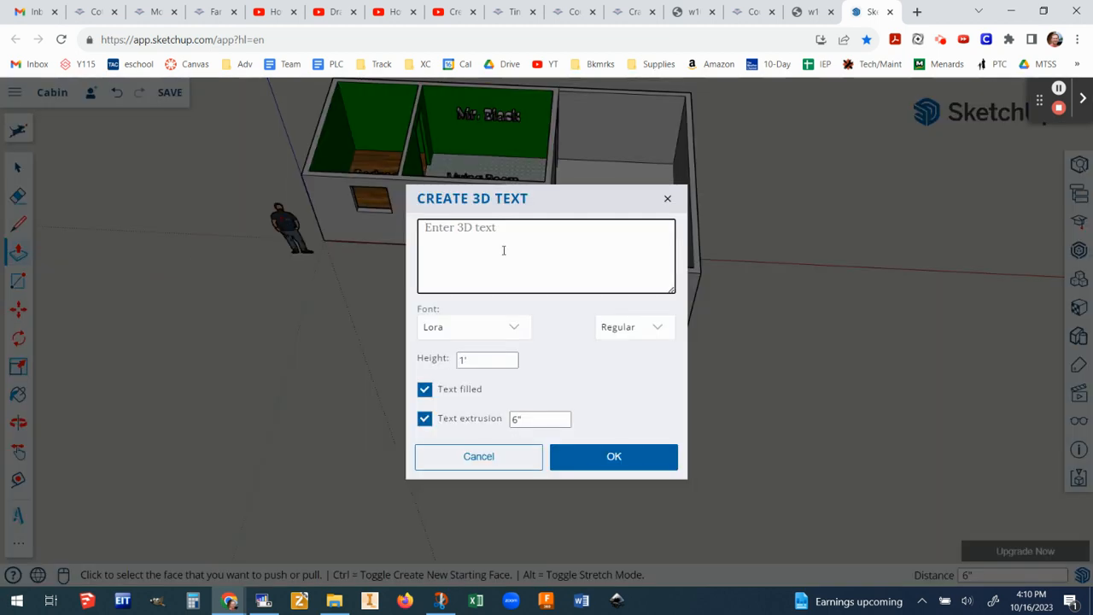
pyautogui.write('Garage')
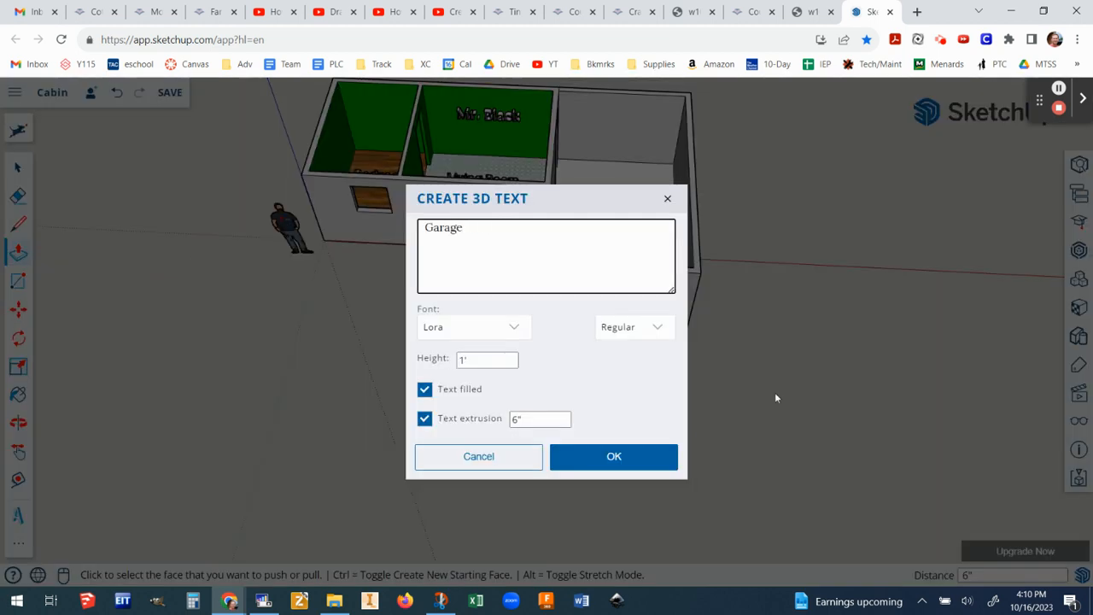
pyautogui.click(614, 456)
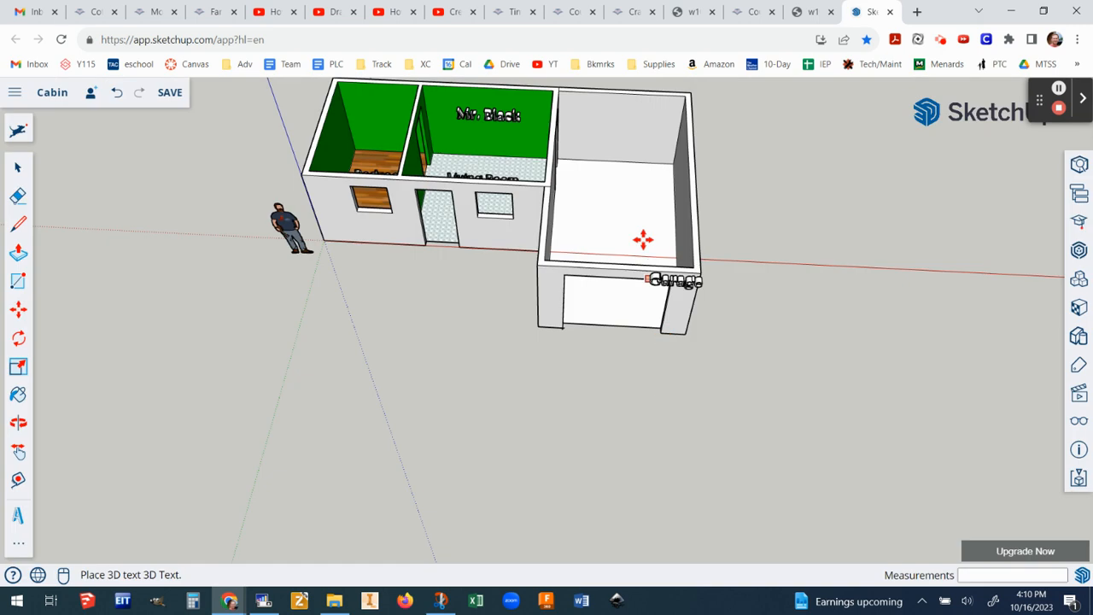
pyautogui.click(595, 193)
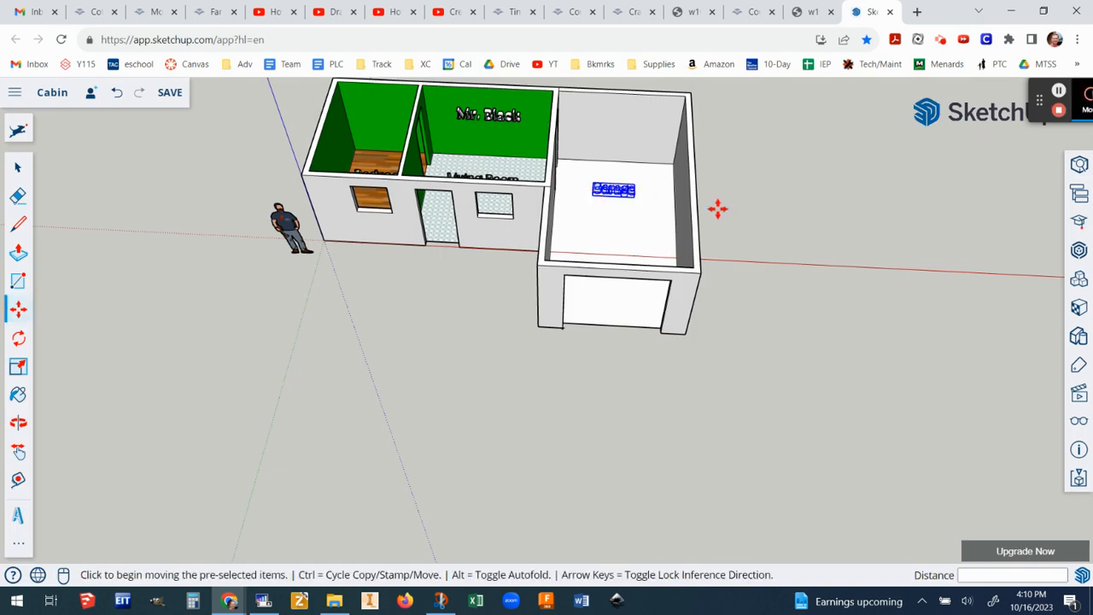
pyautogui.click(23, 168)
pyautogui.click(786, 207)
# Step: Check the cabin and garage as a whole and save the model
pyautogui.scroll(1, 785, 212)
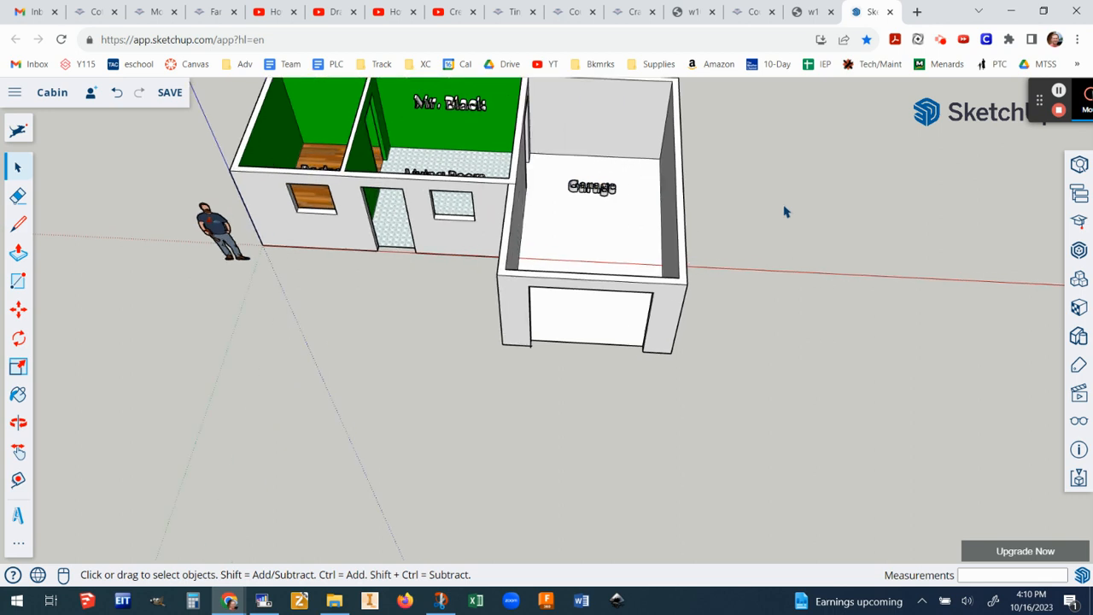
pyautogui.scroll(-3, 786, 212)
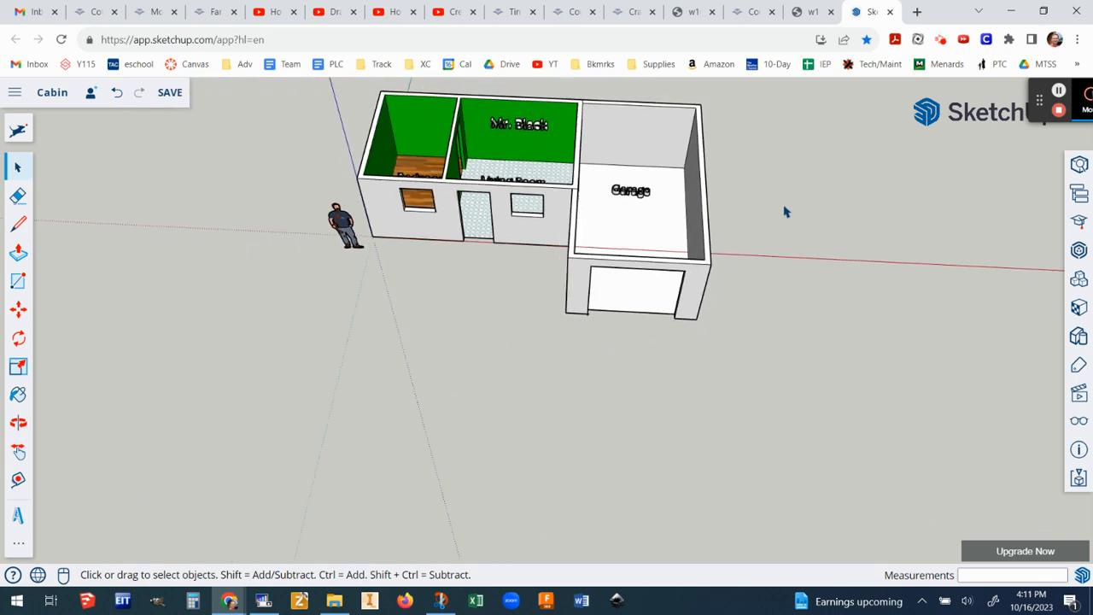
pyautogui.moveTo(753, 203); pyautogui.dragTo(753, 145, button='middle')
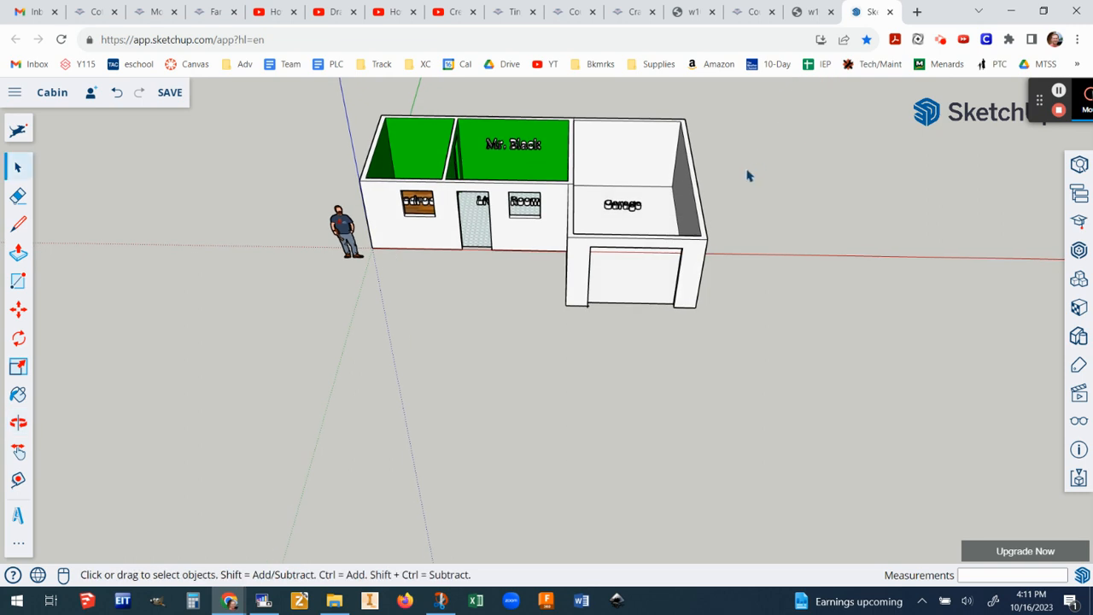
pyautogui.moveTo(751, 187); pyautogui.dragTo(746, 332, button='middle')
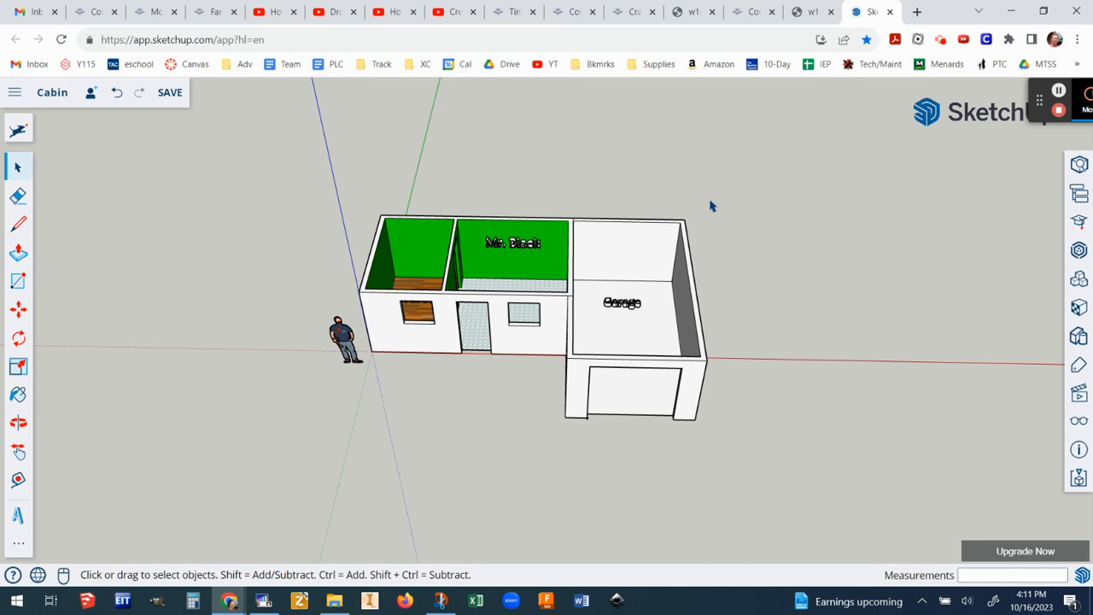
pyautogui.hotkey('ctrl', 's')
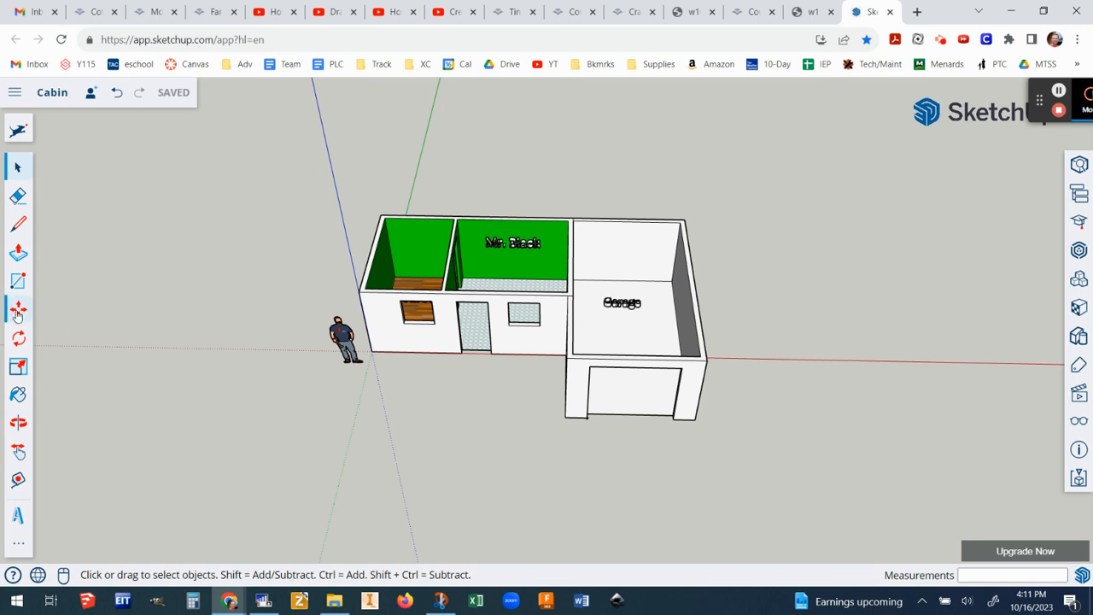
# Step: Move the scale figure about 10' 4" away from the cabin so it stands clear of the building
pyautogui.click(18, 310)
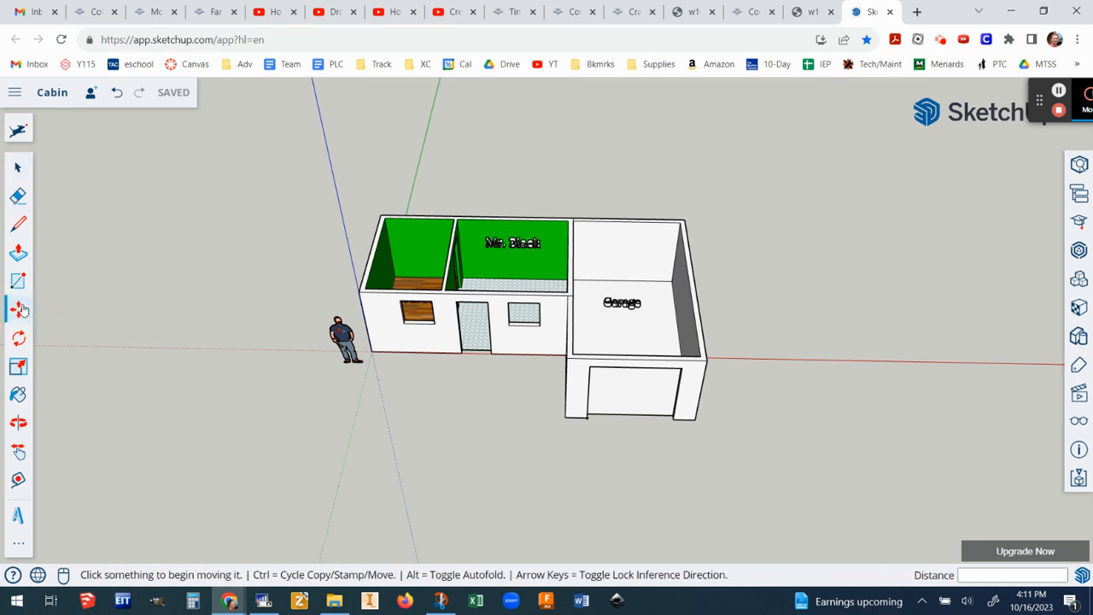
pyautogui.click(339, 343)
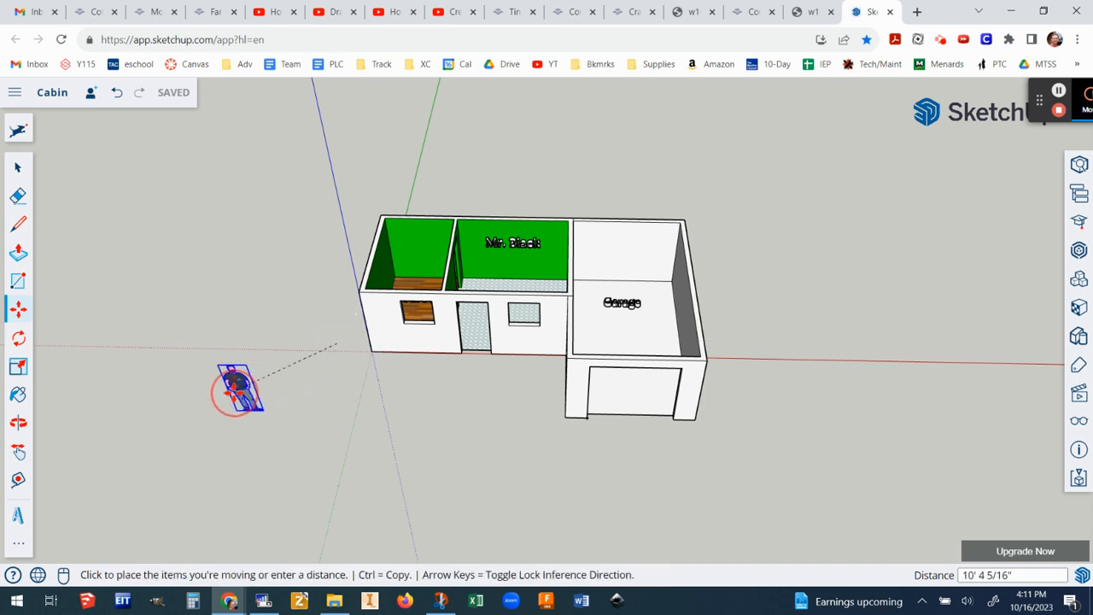
pyautogui.click(237, 391)
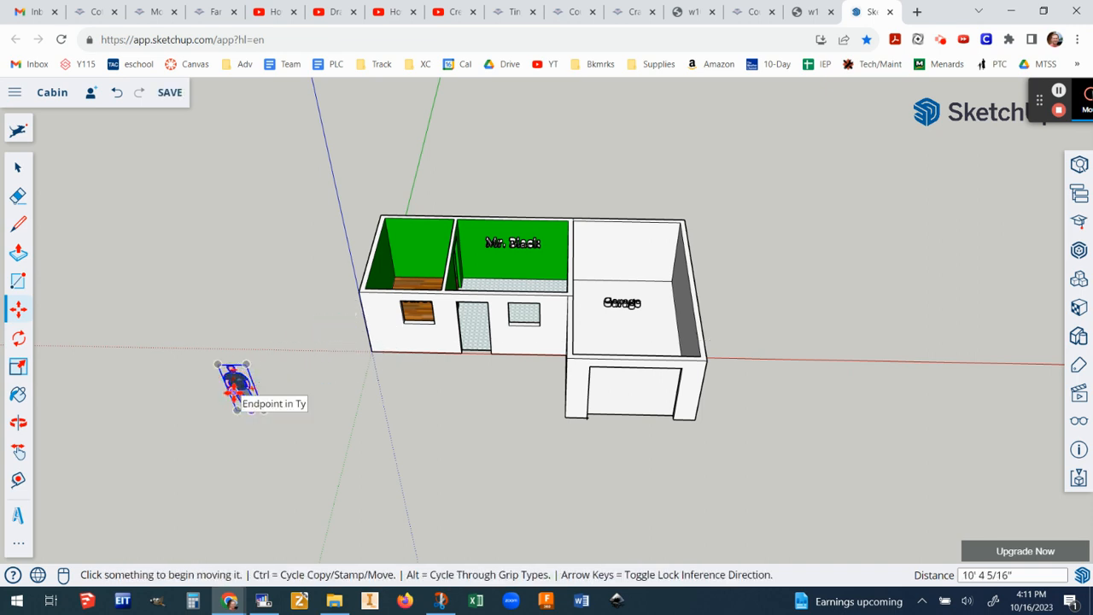
# Step: Select the entire cabin and garage without the scale figure and make them a single group
pyautogui.click(19, 168)
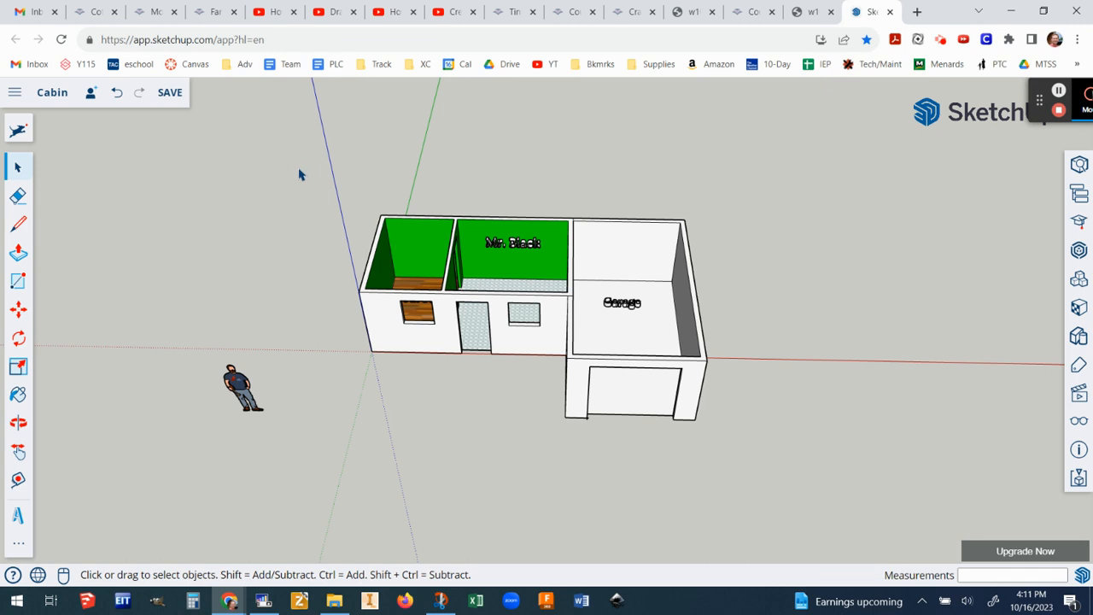
pyautogui.moveTo(320, 177); pyautogui.dragTo(744, 442)
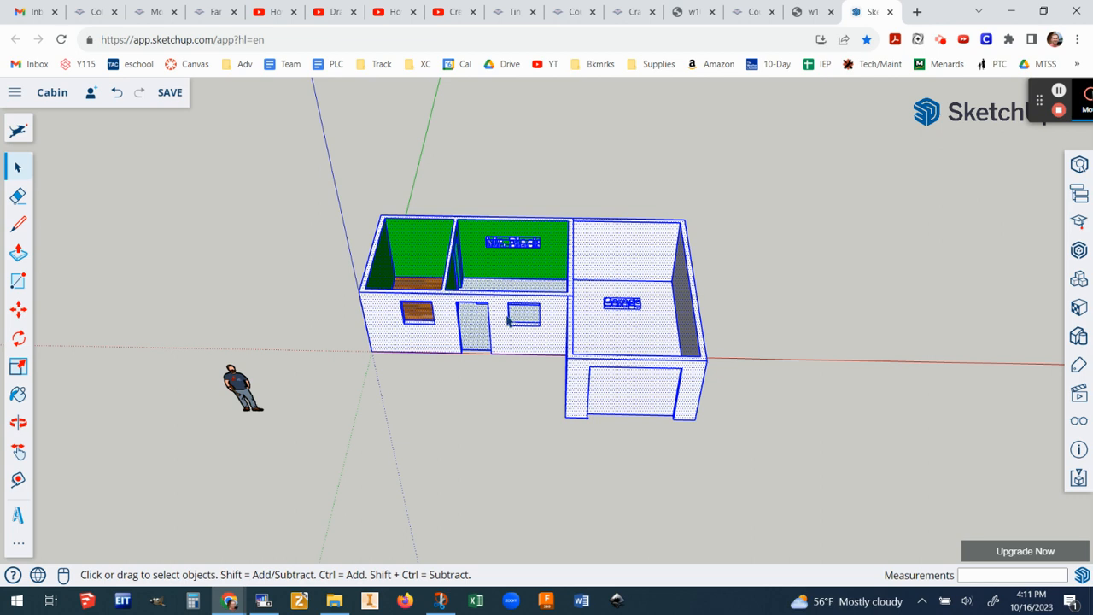
pyautogui.rightClick(611, 343)
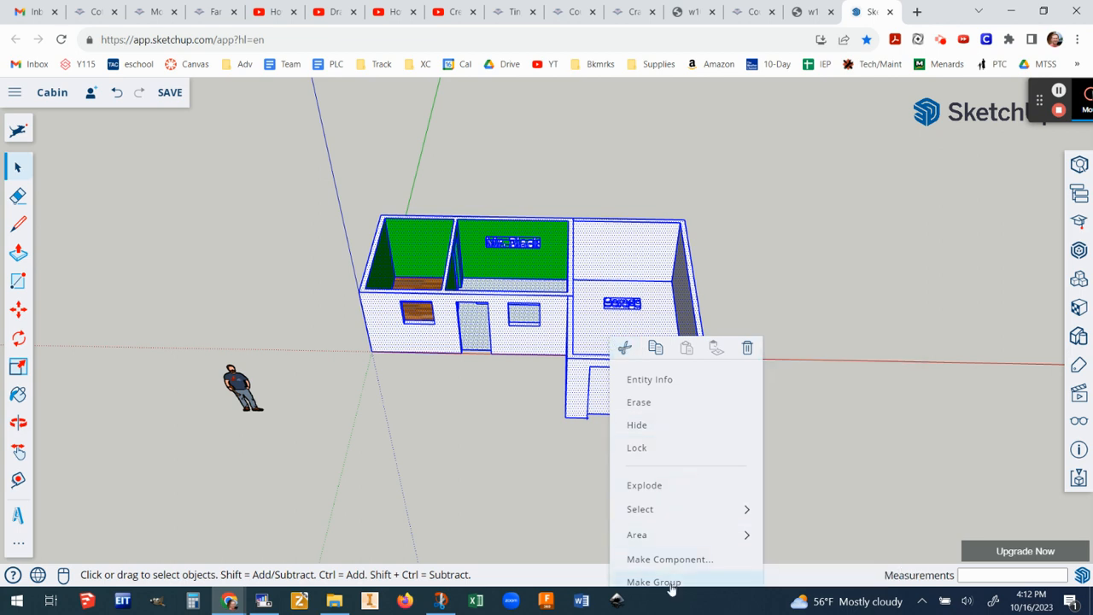
pyautogui.rightClick(582, 411)
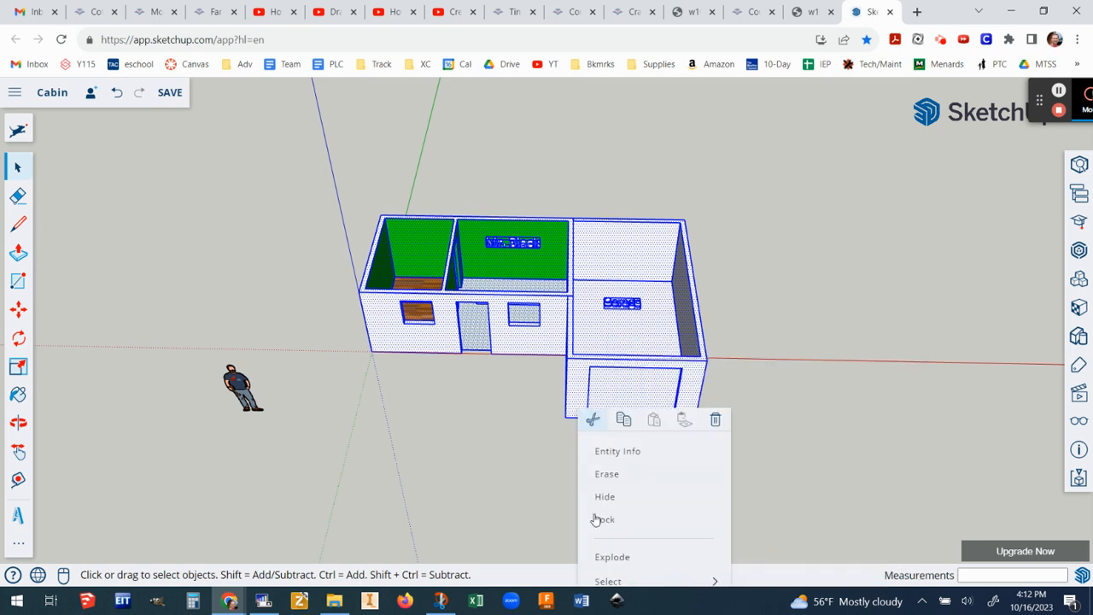
pyautogui.moveTo(616, 585)
pyautogui.rightClick(629, 235)
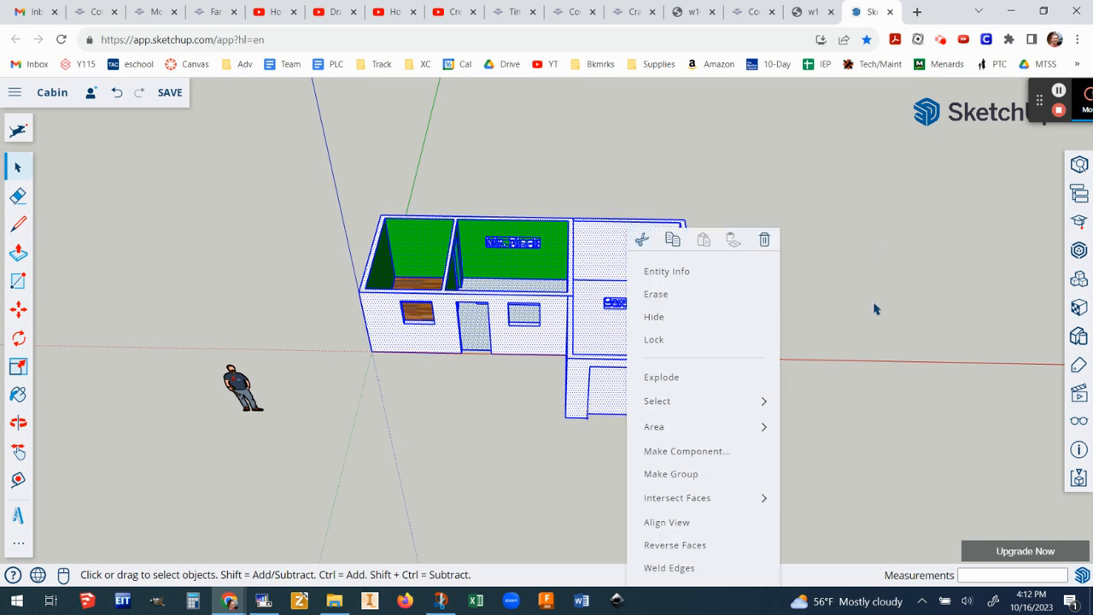
pyautogui.scroll(-1, 875, 322)
pyautogui.moveTo(875, 322); pyautogui.dragTo(871, 202, button='middle')
pyautogui.rightClick(626, 161)
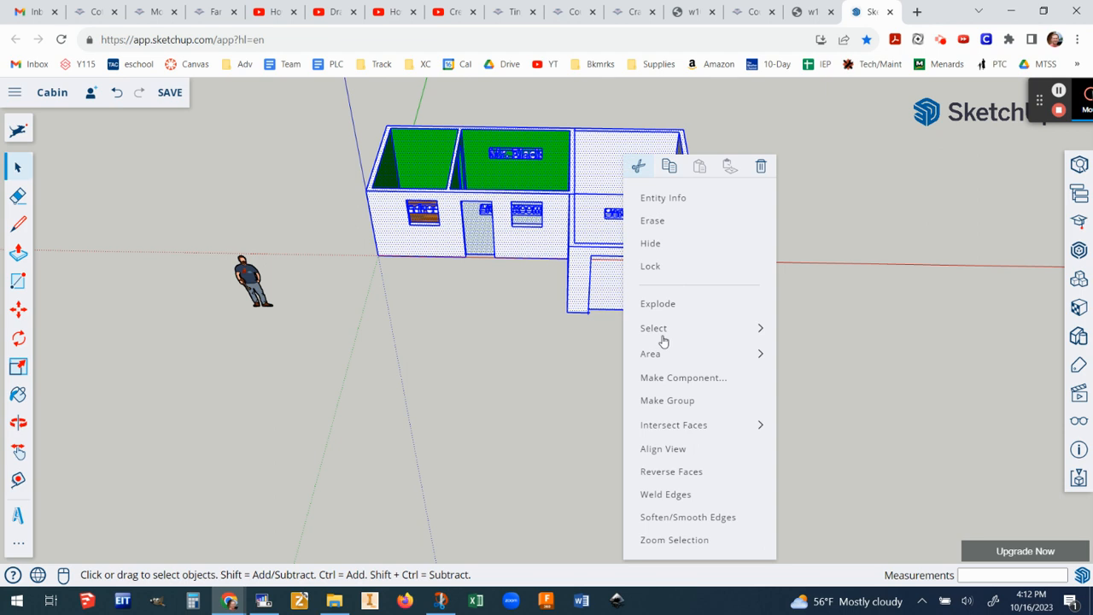
pyautogui.click(673, 400)
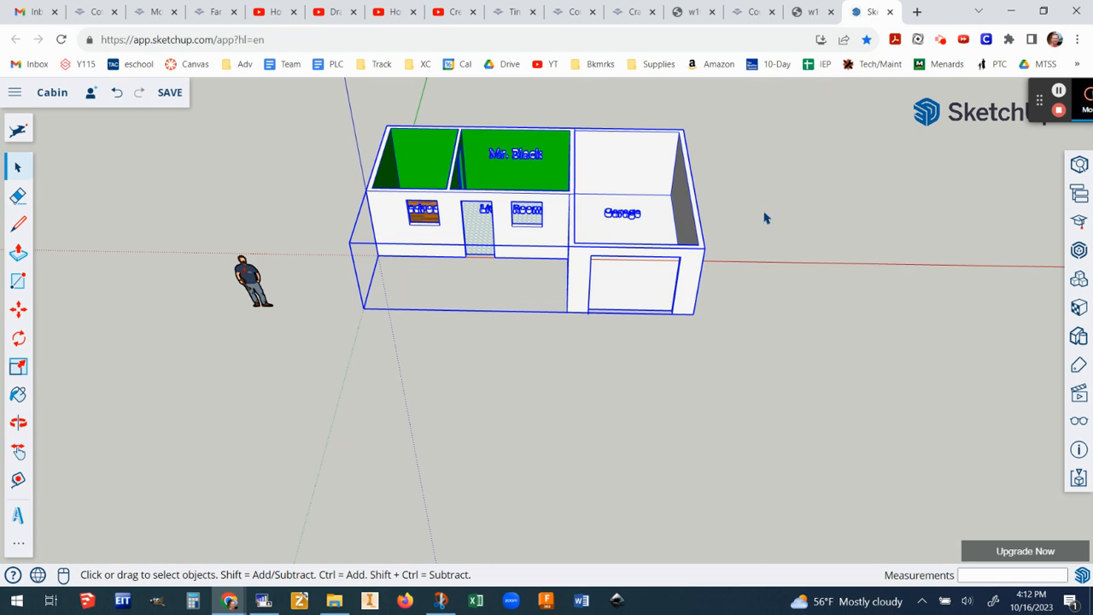
# Step: Create two new tags named Walls and Roof
pyautogui.moveTo(766, 215); pyautogui.dragTo(784, 343, button='middle')
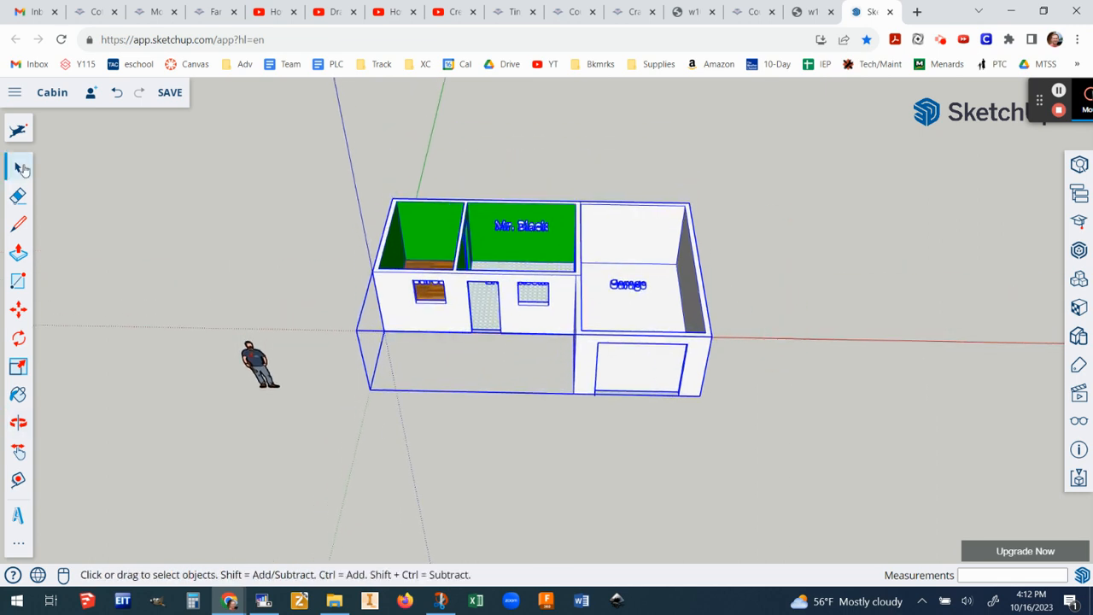
pyautogui.click(1078, 365)
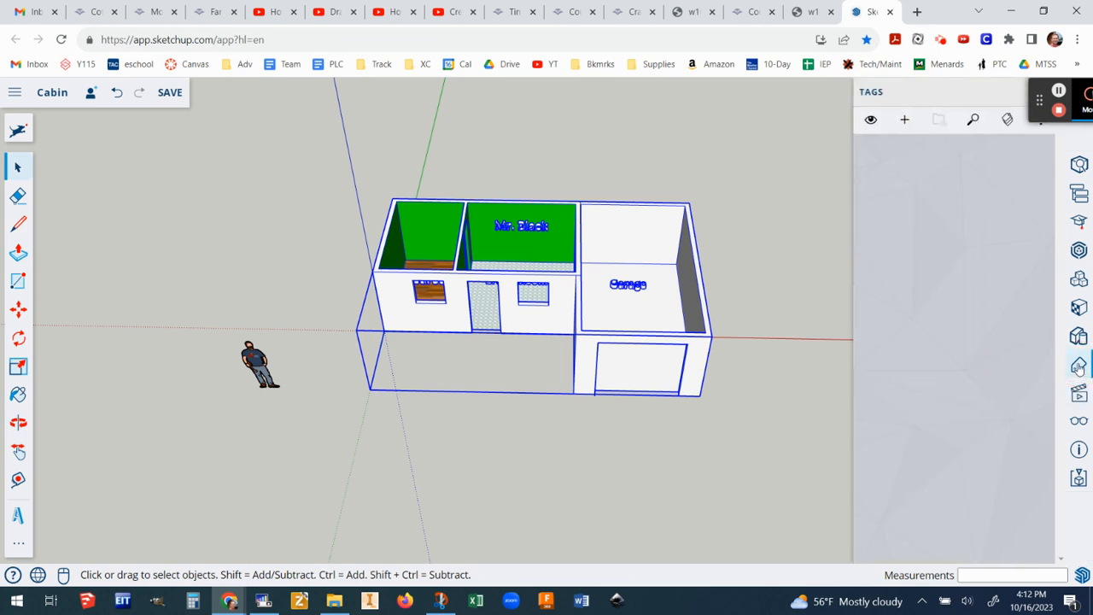
pyautogui.click(902, 121)
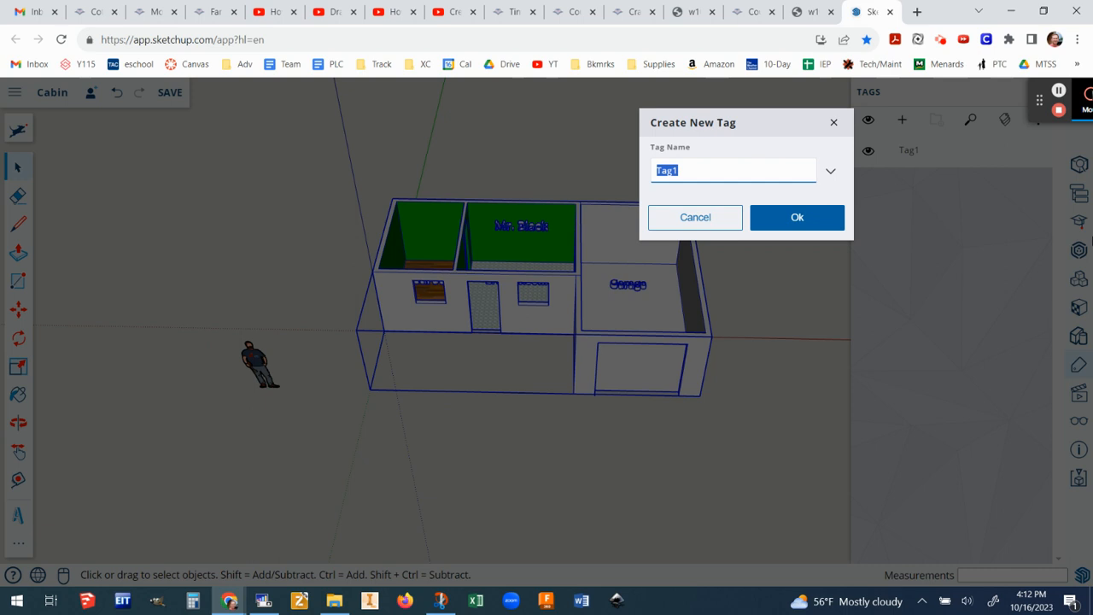
pyautogui.write('W')
pyautogui.click(820, 220)
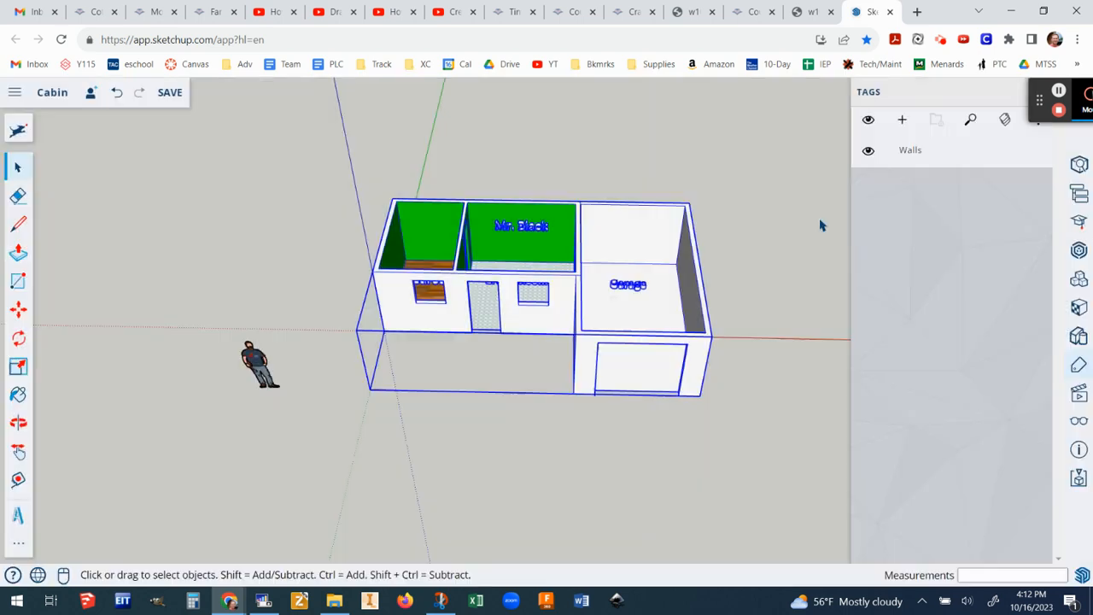
pyautogui.click(902, 122)
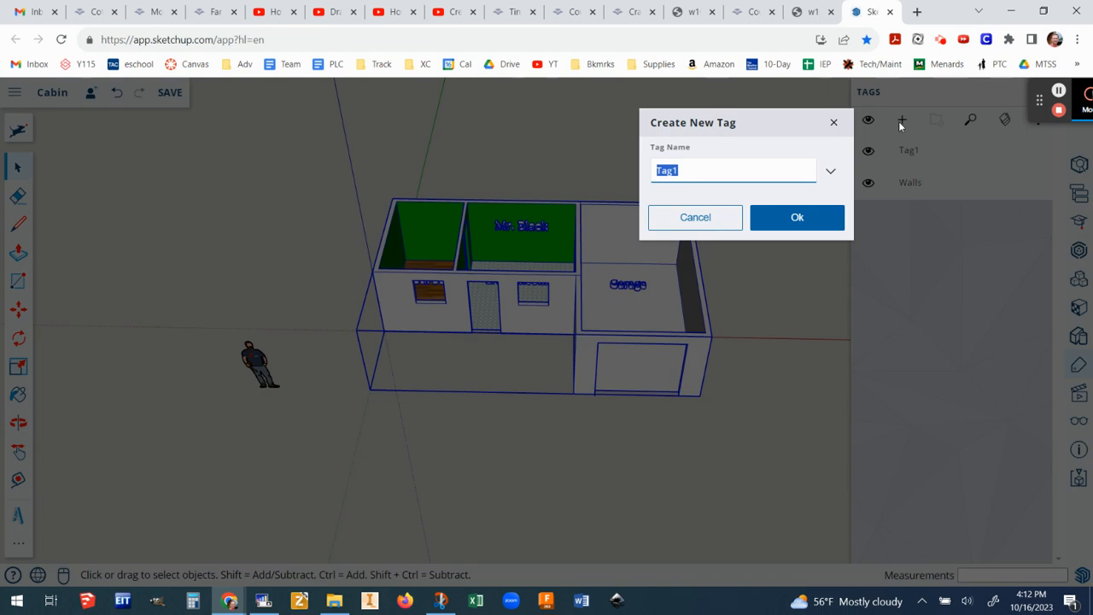
pyautogui.write('Roof')
pyautogui.press('Return')
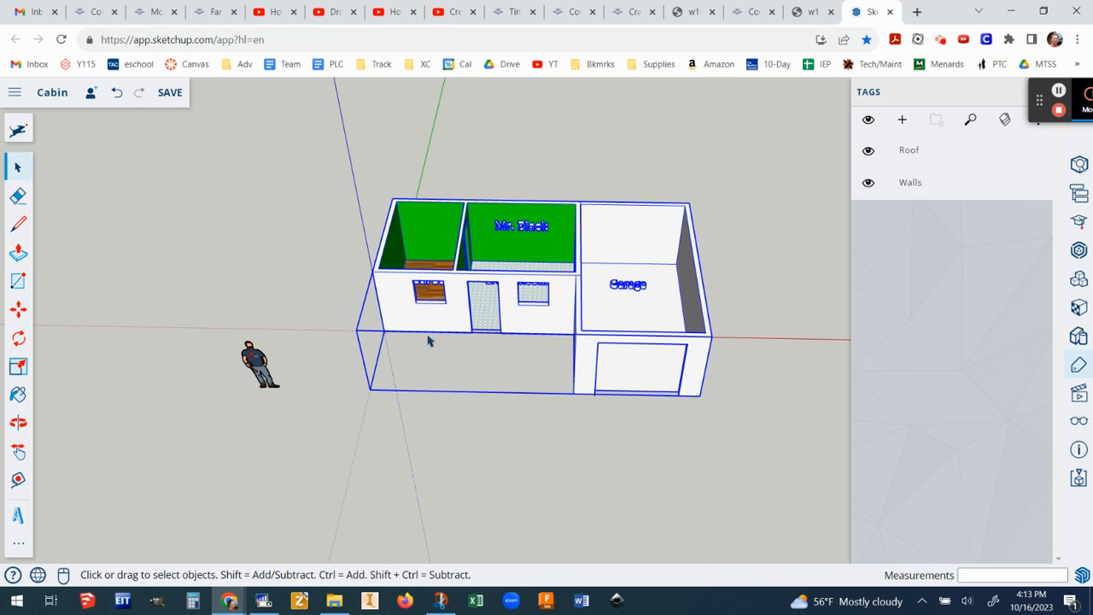
# Step: Assign the Walls tag to the cabin and garage group, then deselect the group
pyautogui.rightClick(613, 240)
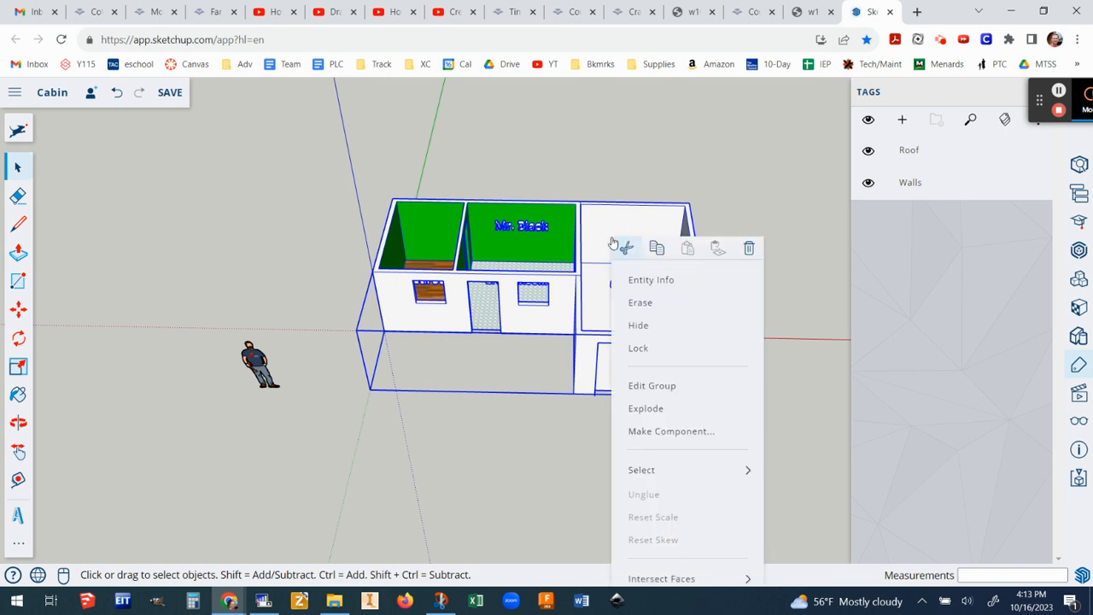
pyautogui.click(651, 281)
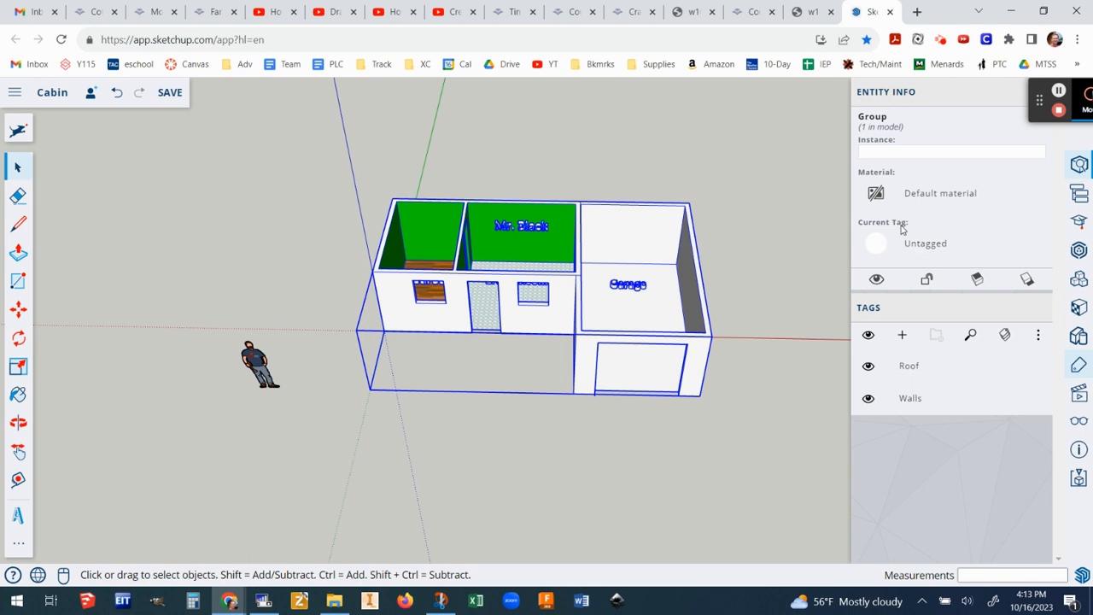
pyautogui.click(920, 245)
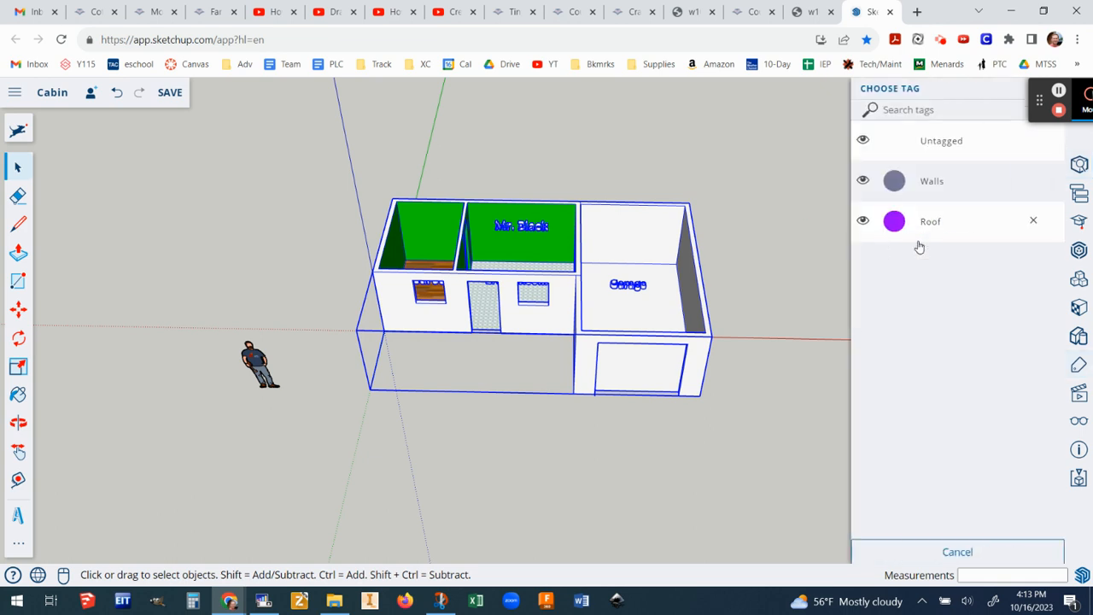
pyautogui.click(932, 183)
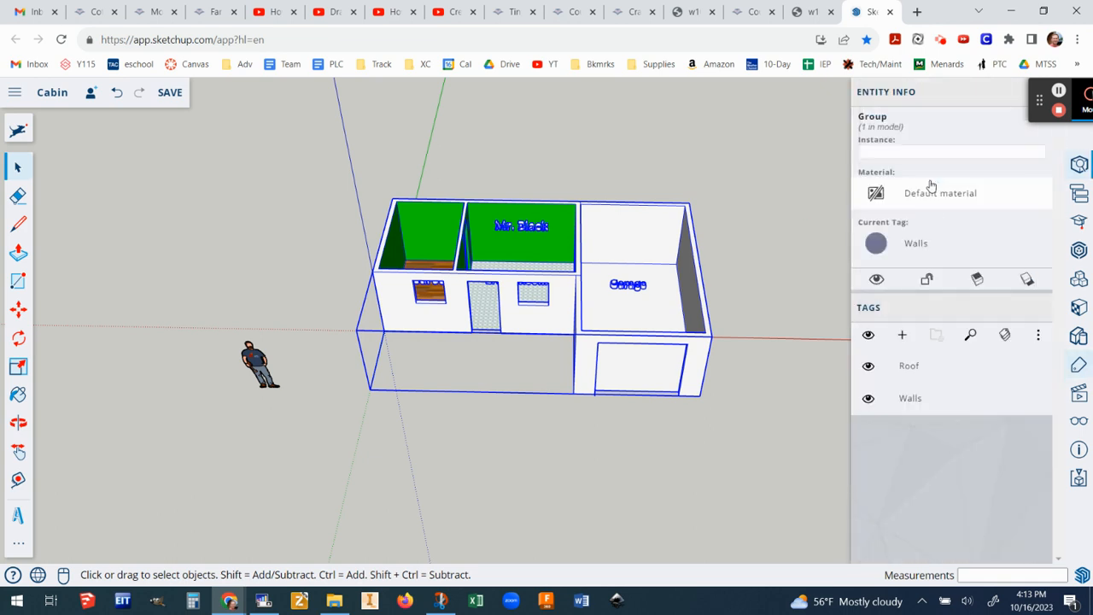
pyautogui.click(755, 250)
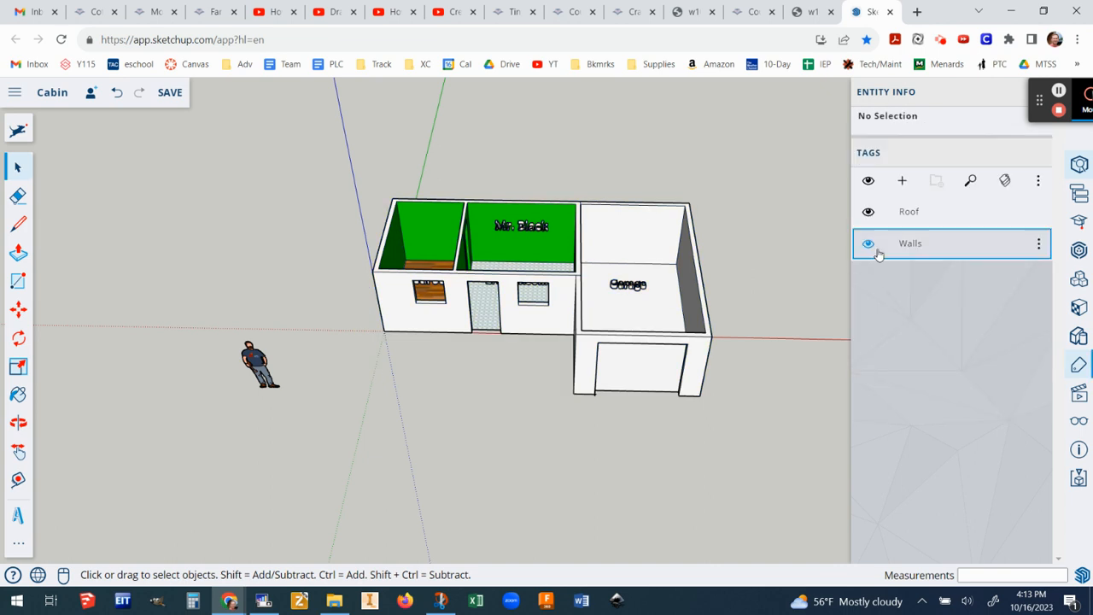
# Step: Switch the Walls tag's visibility off and on to check that it controls the whole building
pyautogui.click(868, 246)
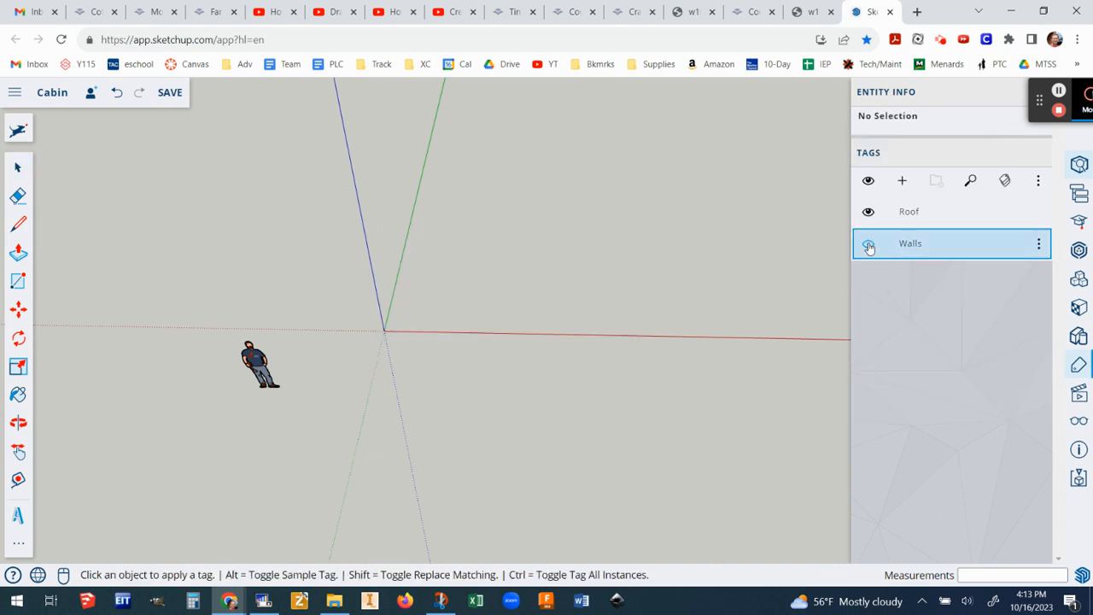
pyautogui.click(869, 246)
pyautogui.click(868, 246)
pyautogui.click(868, 246)
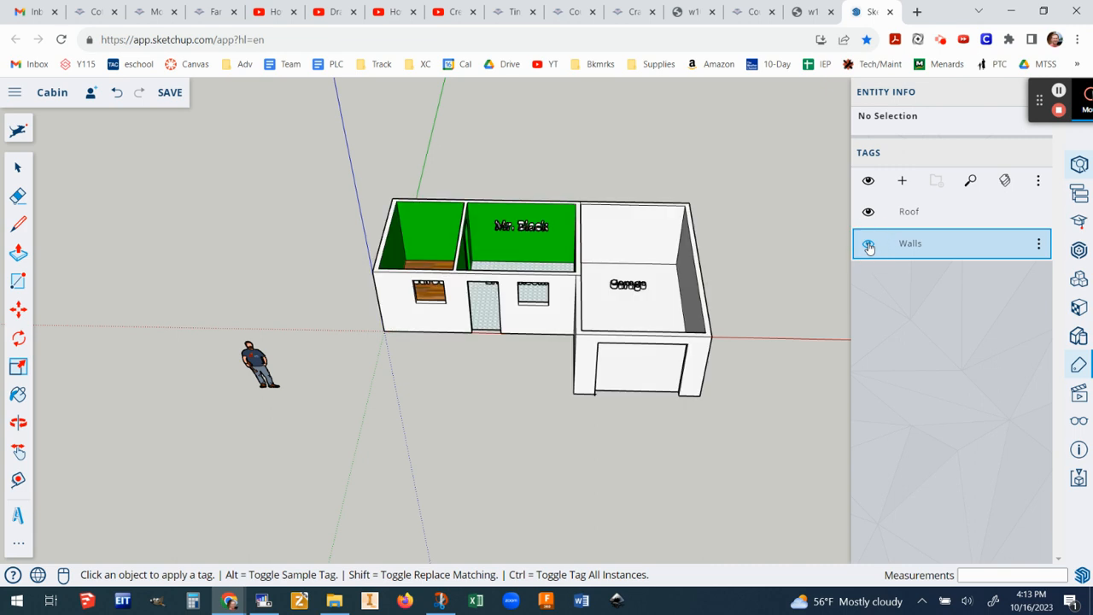
# Step: Draw a 13' line along the green axis from the end wall's rear top corner past its front corner
pyautogui.scroll(3, 786, 207)
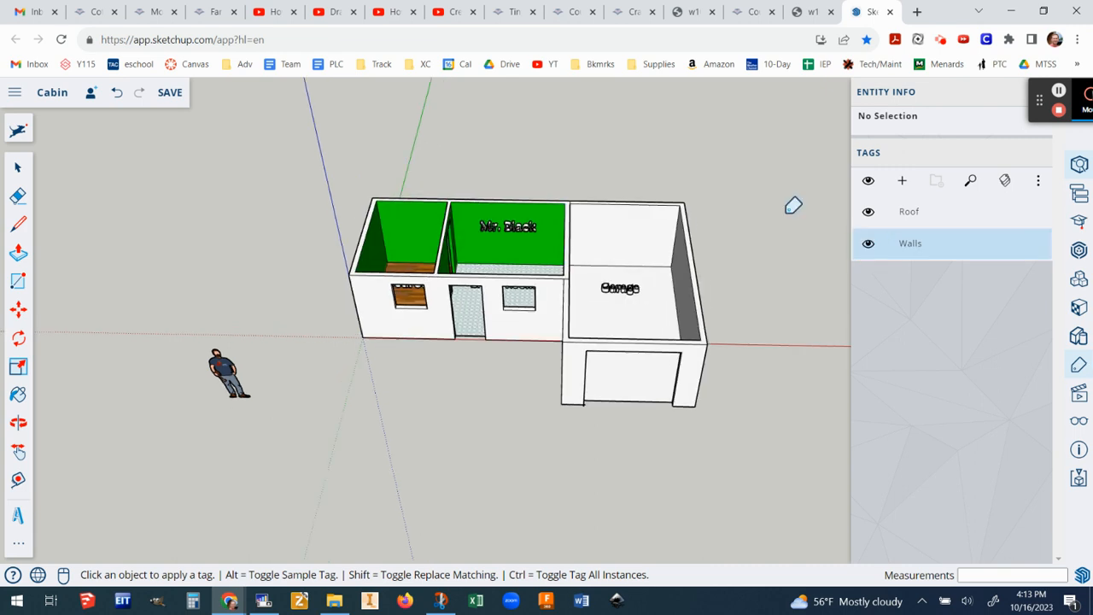
pyautogui.keyDown('shift'); pyautogui.moveTo(825, 223); pyautogui.dragTo(847, 300, button='middle'); pyautogui.keyUp('shift')
pyautogui.scroll(3, 359, 290)
pyautogui.moveTo(357, 305)
pyautogui.mouseDown(button='middle')
pyautogui.moveTo(520, 391)
pyautogui.moveTo(366, 480)
pyautogui.moveTo(593, 268)
pyautogui.moveTo(602, 210)
pyautogui.mouseUp(button='middle')
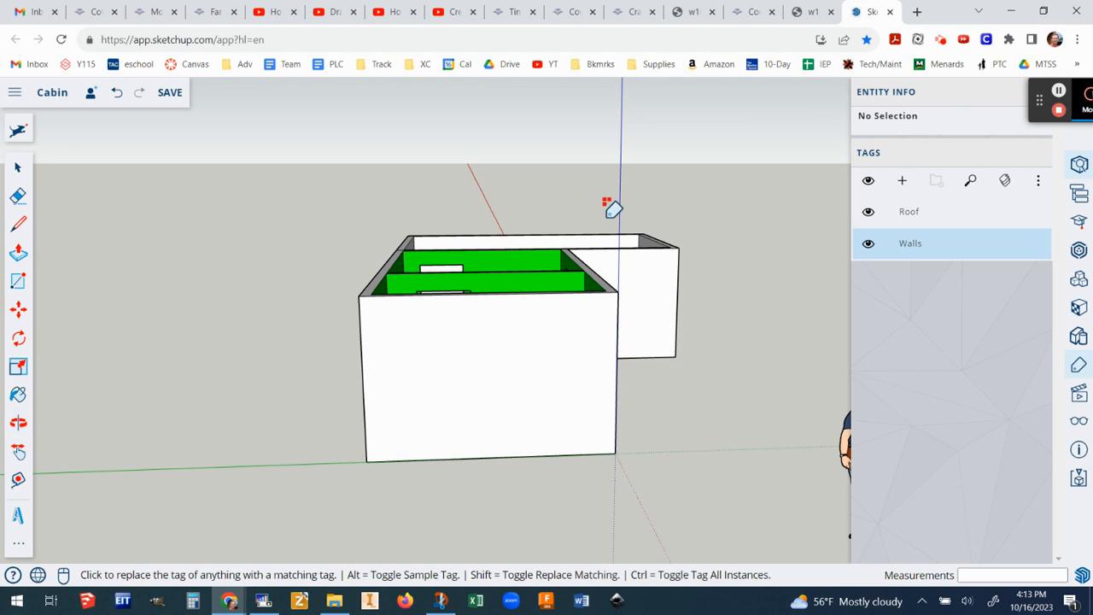
pyautogui.click(18, 225)
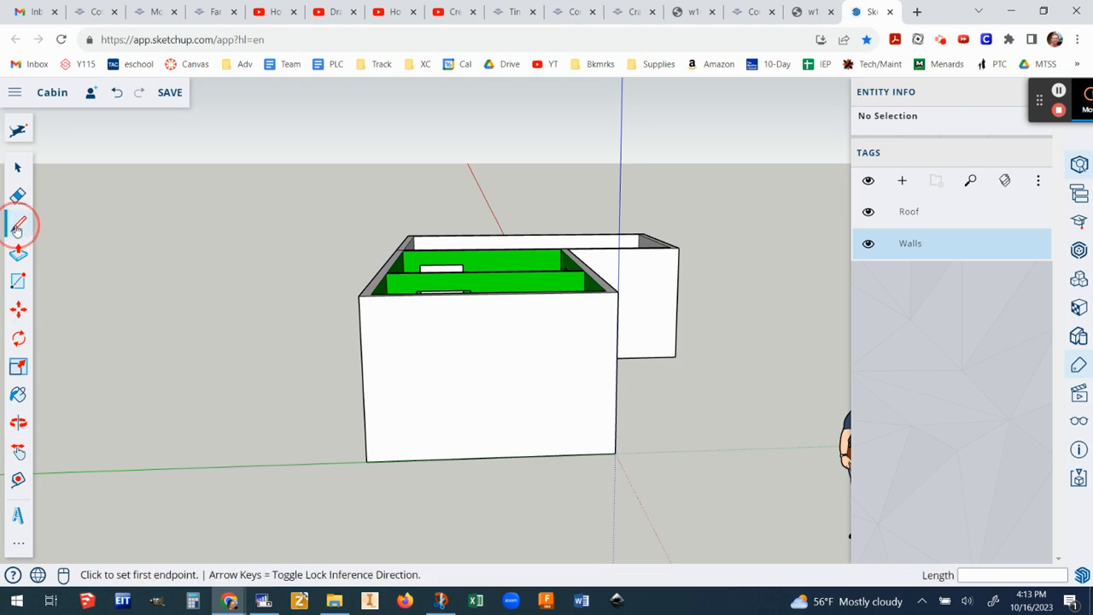
pyautogui.scroll(-1, 359, 294)
pyautogui.scroll(3, 358, 294)
pyautogui.scroll(1, 358, 295)
pyautogui.click(358, 294)
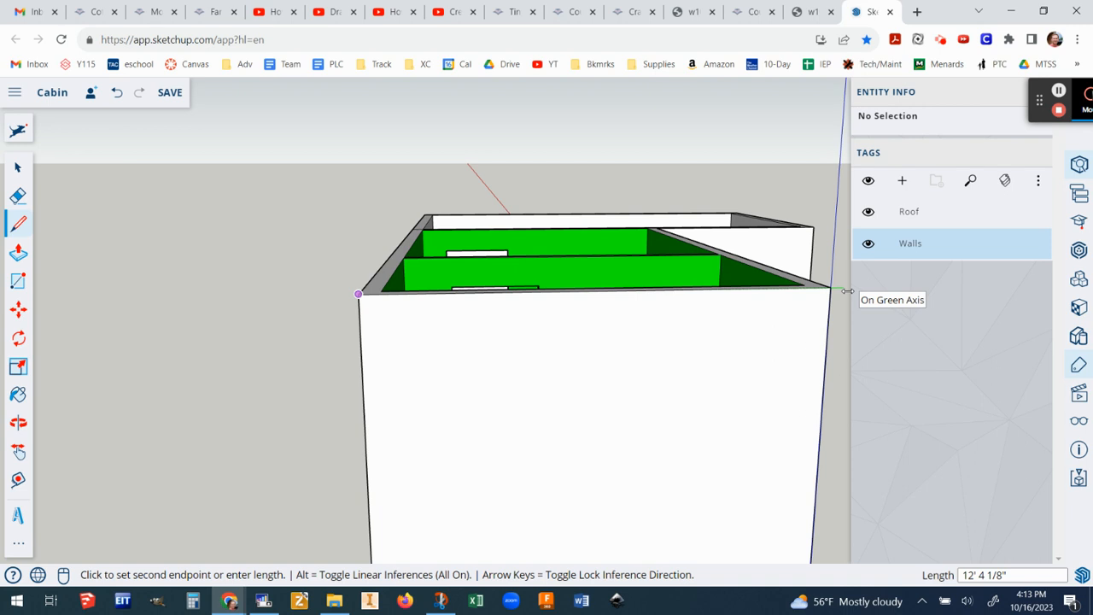
pyautogui.write("13'")
pyautogui.press('Return')
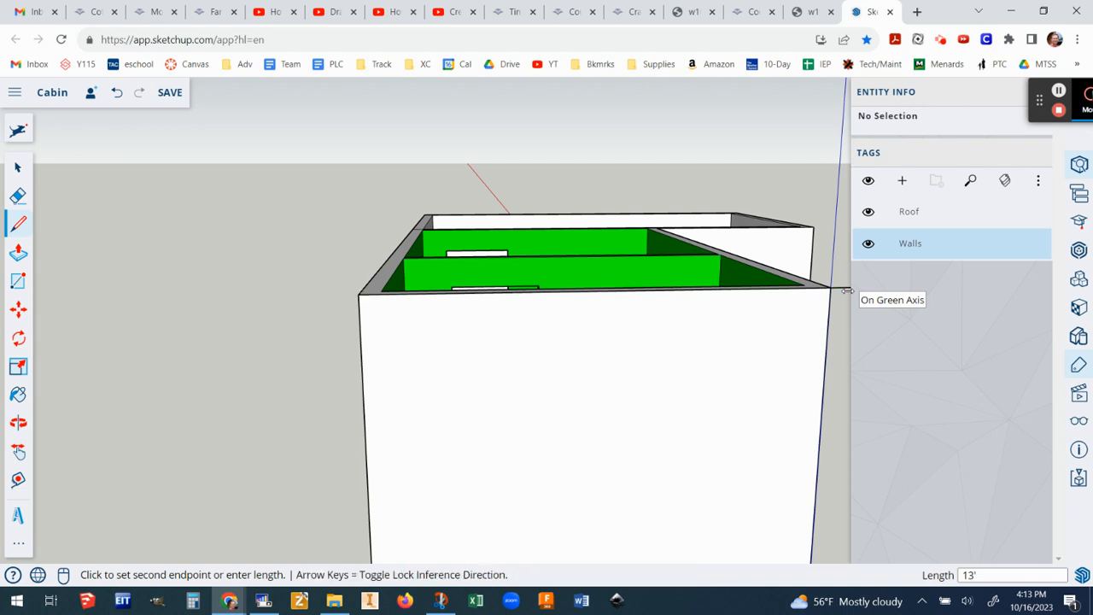
# Step: Close the side panels and run the line from the front overhang end back to the end wall's rear top corner
pyautogui.scroll(-2, 841, 289)
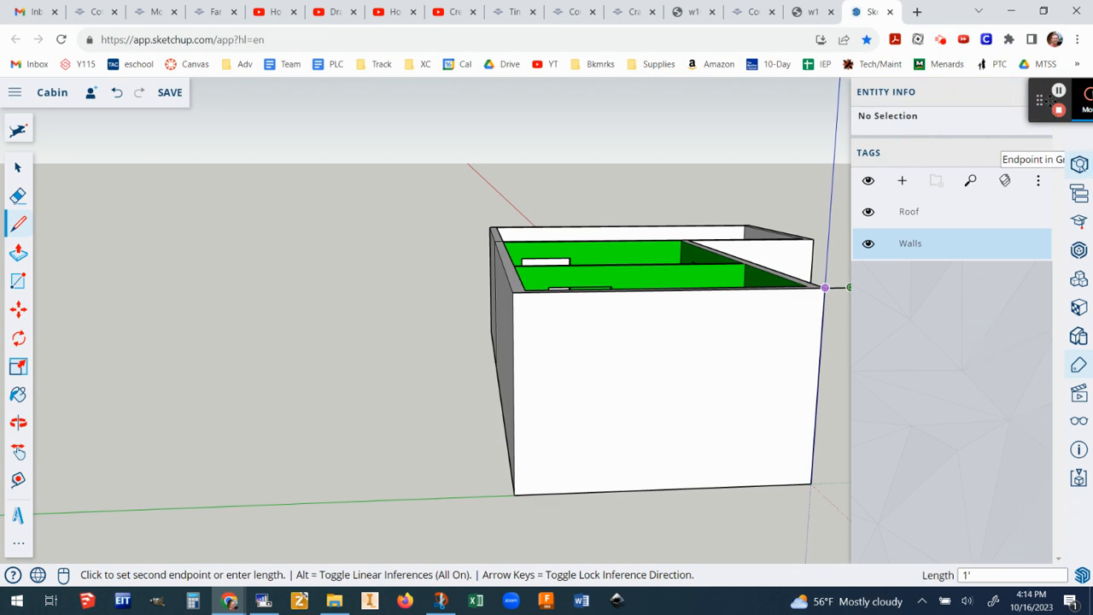
pyautogui.moveTo(1039, 101); pyautogui.dragTo(1067, 543)
pyautogui.click(1081, 541)
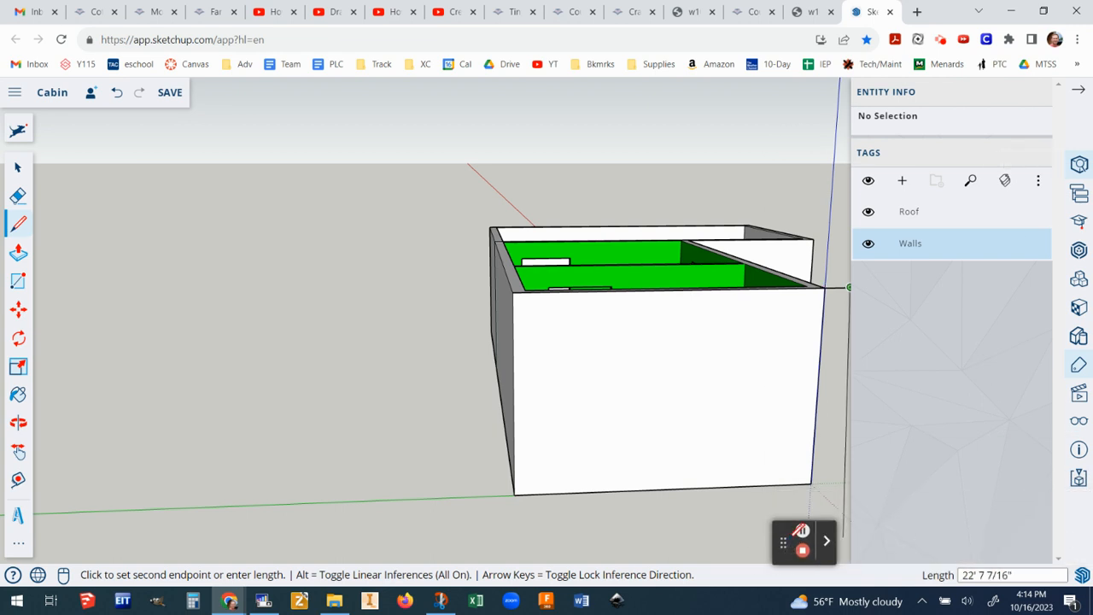
pyautogui.moveTo(781, 543); pyautogui.dragTo(986, 536)
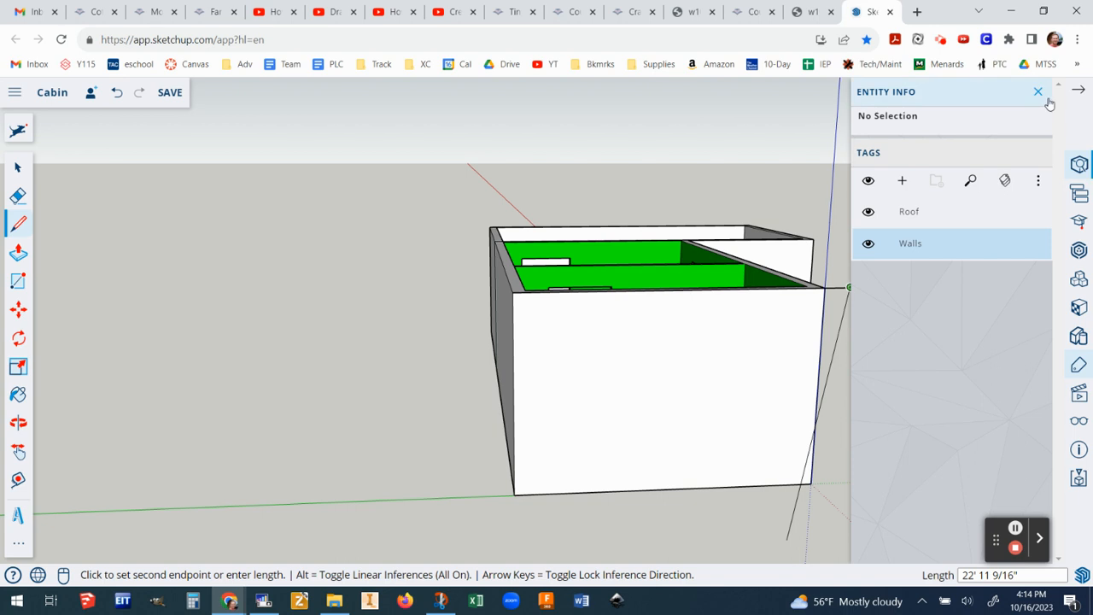
pyautogui.click(1081, 94)
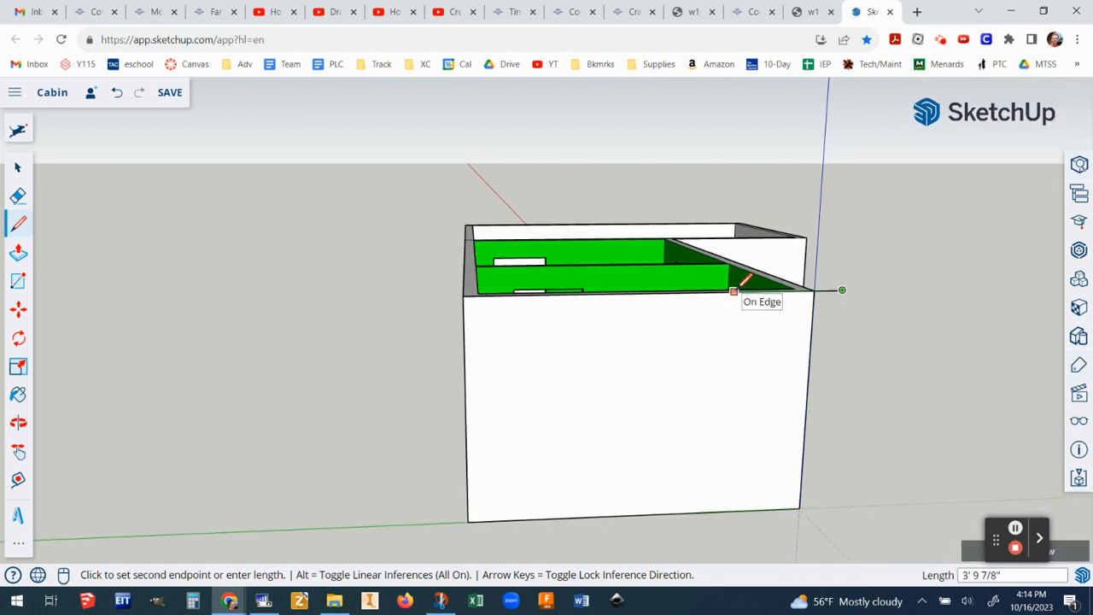
pyautogui.click(468, 290)
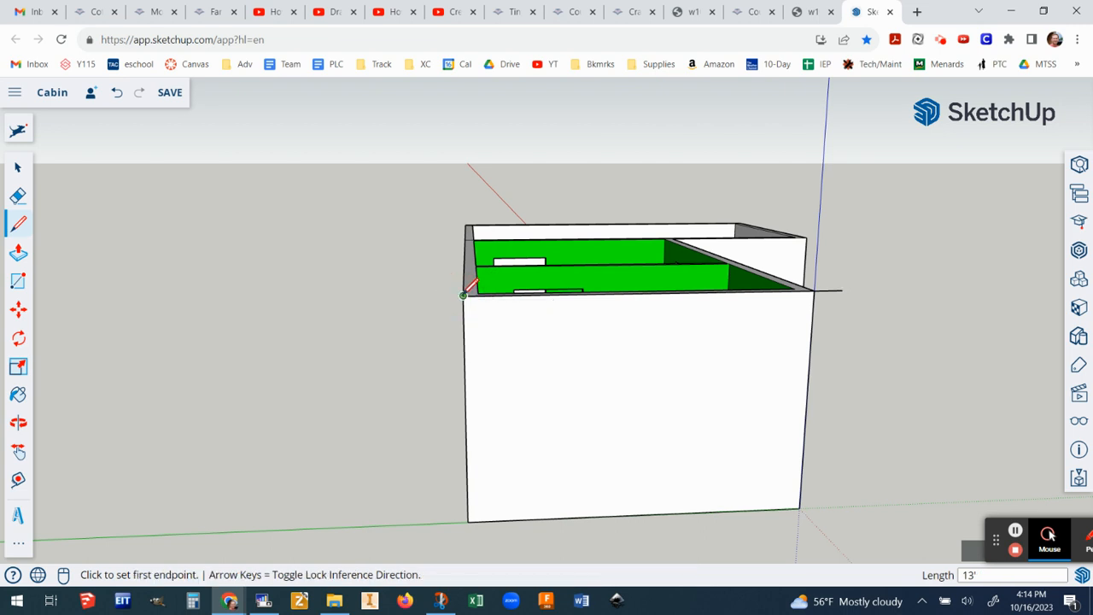
# Step: Draw a 1' overhang line outward along the green axis from the end wall's rear top corner
pyautogui.scroll(4, 436, 290)
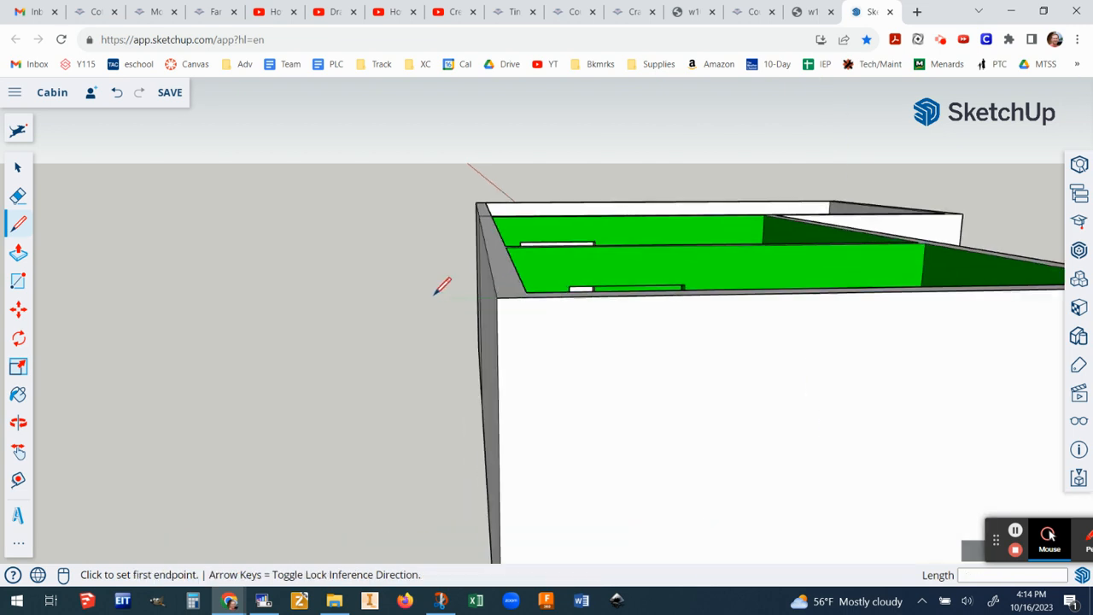
pyautogui.scroll(-1, 442, 288)
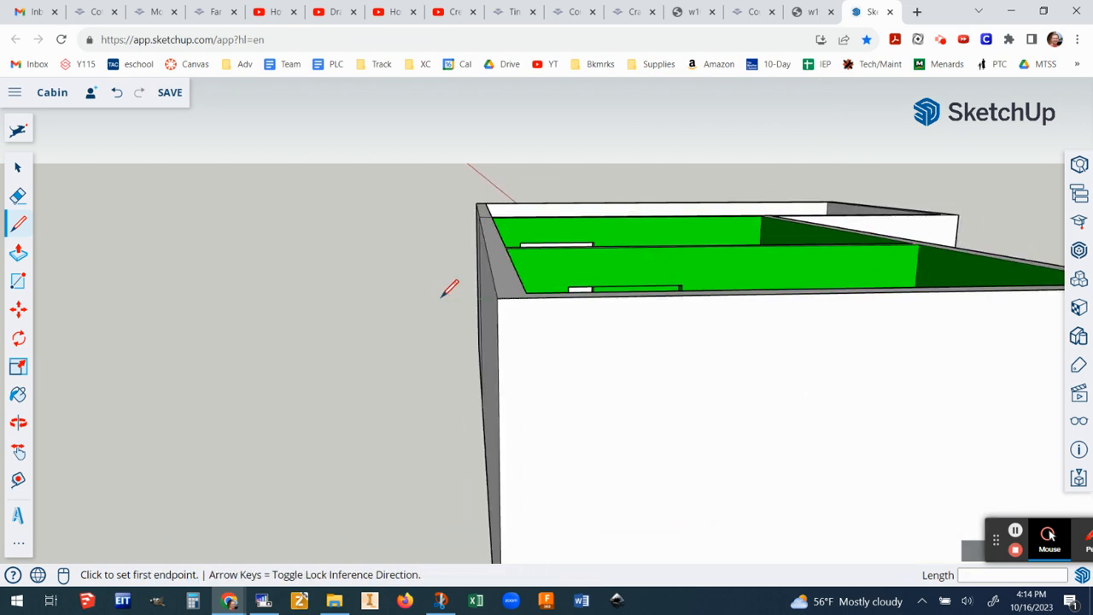
pyautogui.click(496, 297)
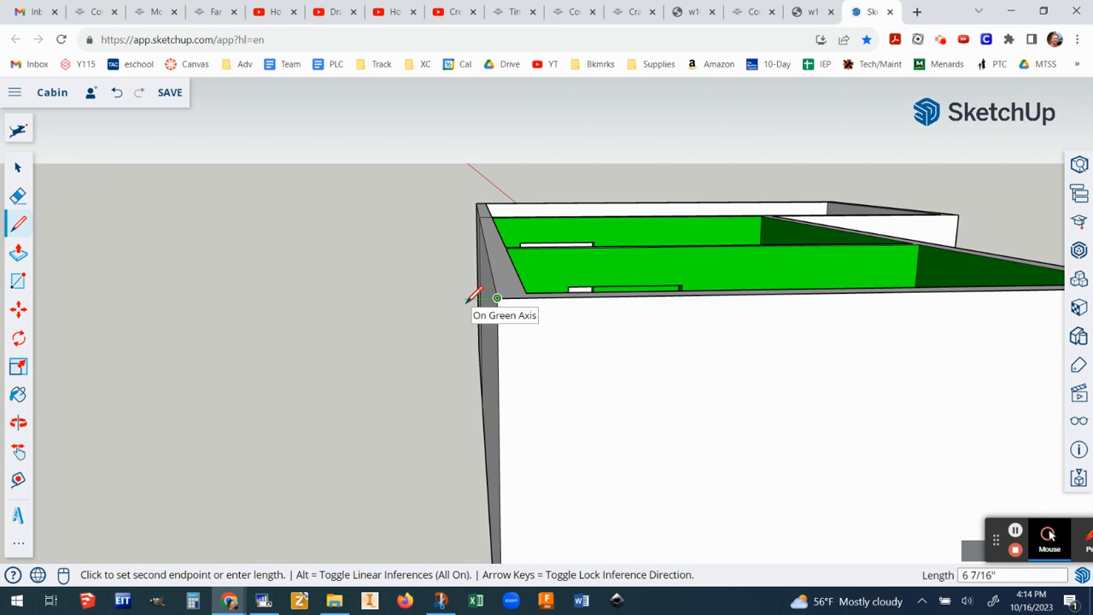
pyautogui.write('1')
pyautogui.press('Return')
# Step: Draw a line from the rear overhang end to the roof base's midpoint, and from there a 7' vertical line up to the peak
pyautogui.moveTo(476, 295)
pyautogui.mouseDown(button='middle')
pyautogui.moveTo(541, 298)
pyautogui.moveTo(846, 236)
pyautogui.mouseUp(button='middle')
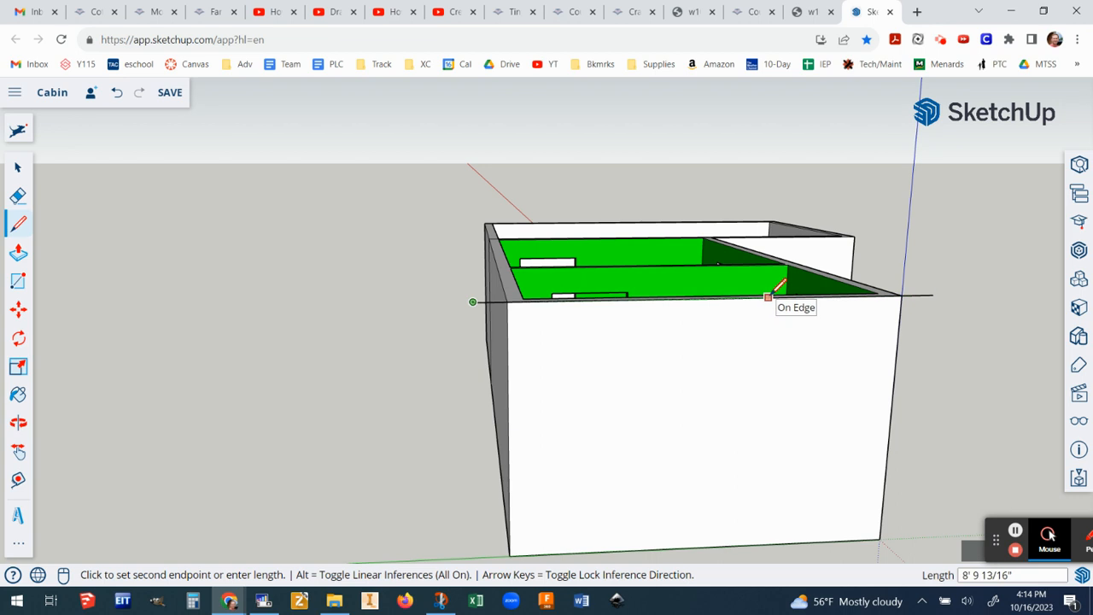
pyautogui.moveTo(726, 296); pyautogui.dragTo(674, 302, button='middle')
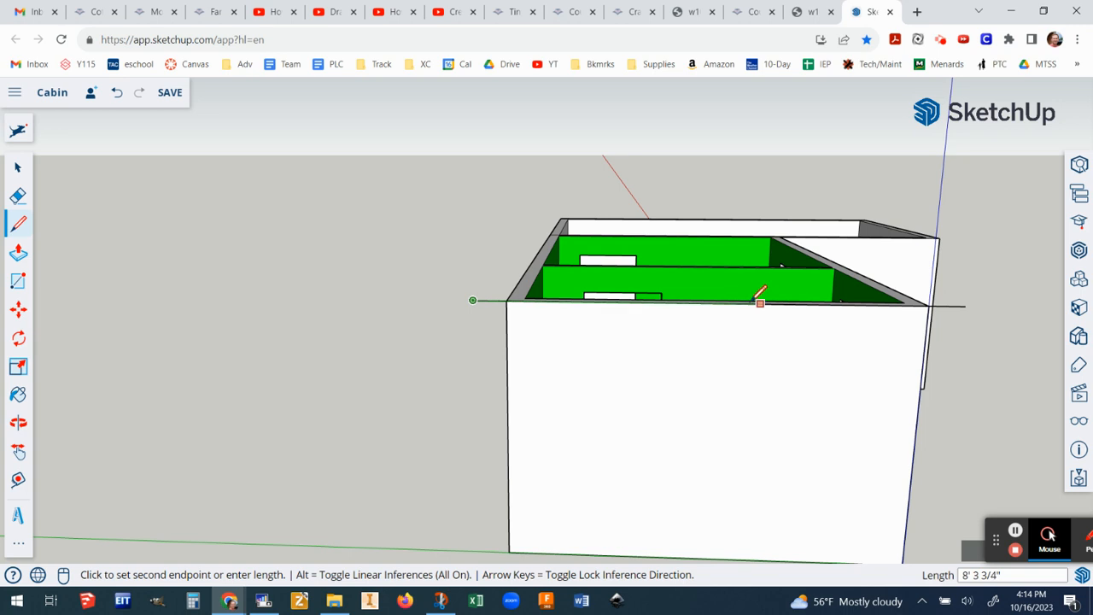
pyautogui.click(715, 301)
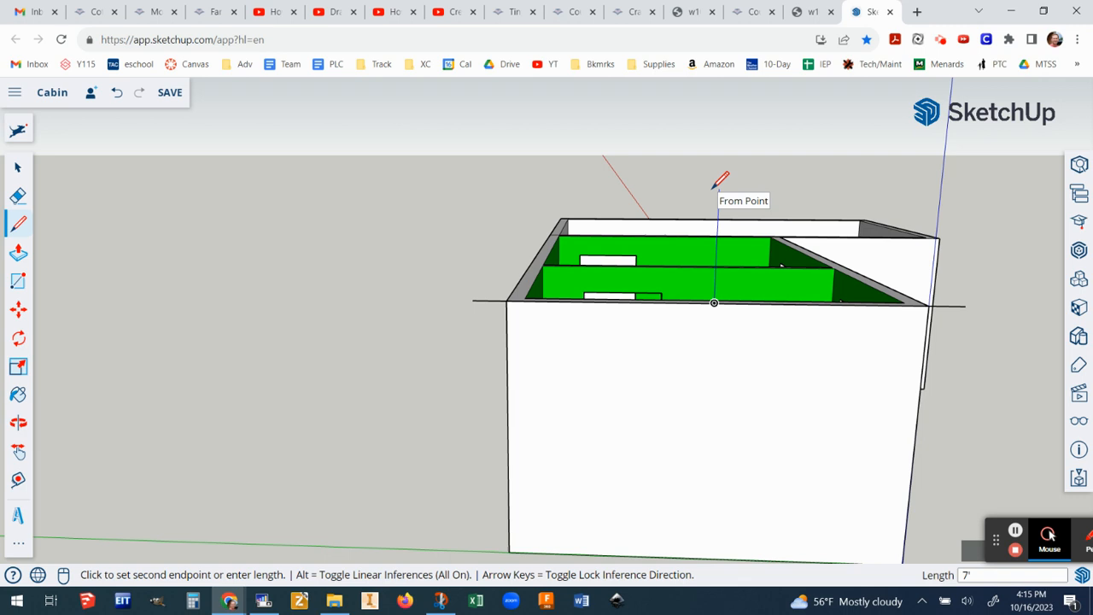
pyautogui.scroll(-5, 714, 187)
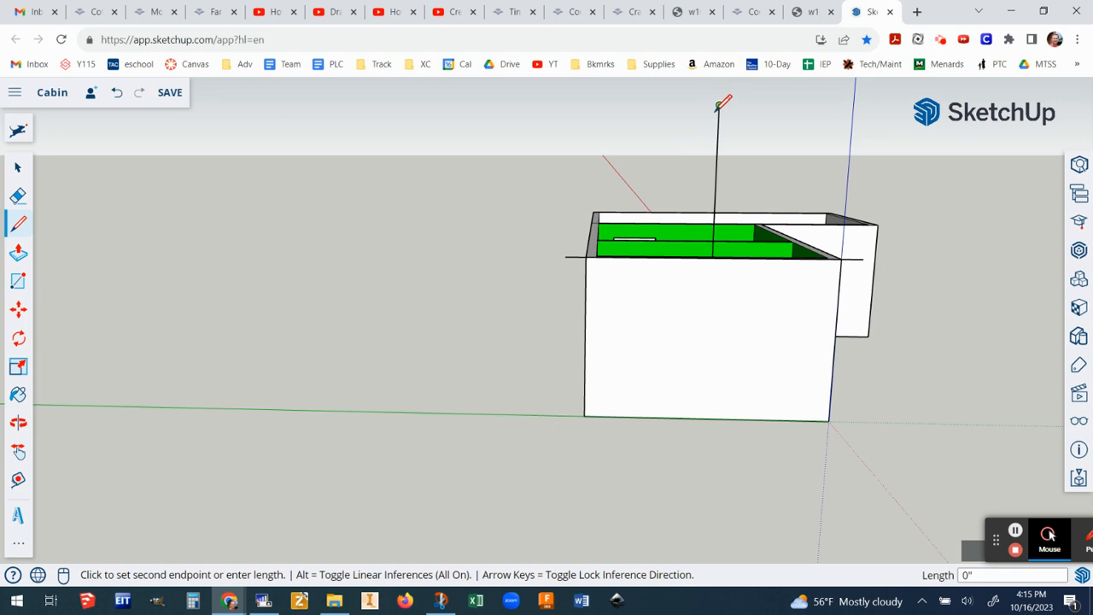
# Step: Draw the gable's two sloping edges from the overhang ends to the peak and erase the vertical center line
pyautogui.click(565, 256)
pyautogui.click(719, 104)
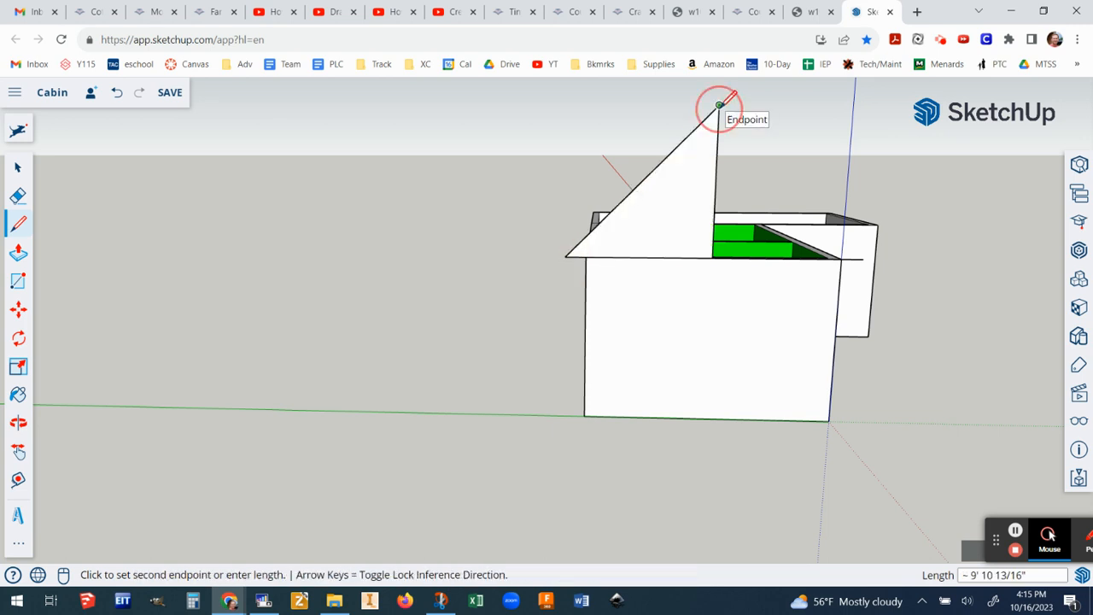
pyautogui.click(863, 257)
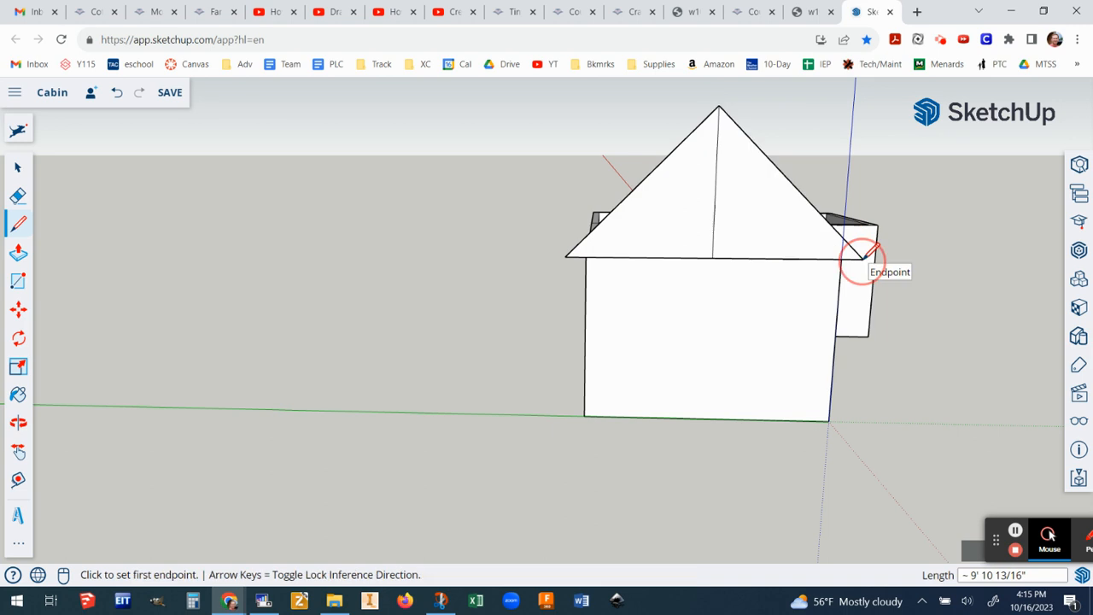
pyautogui.scroll(1, 739, 256)
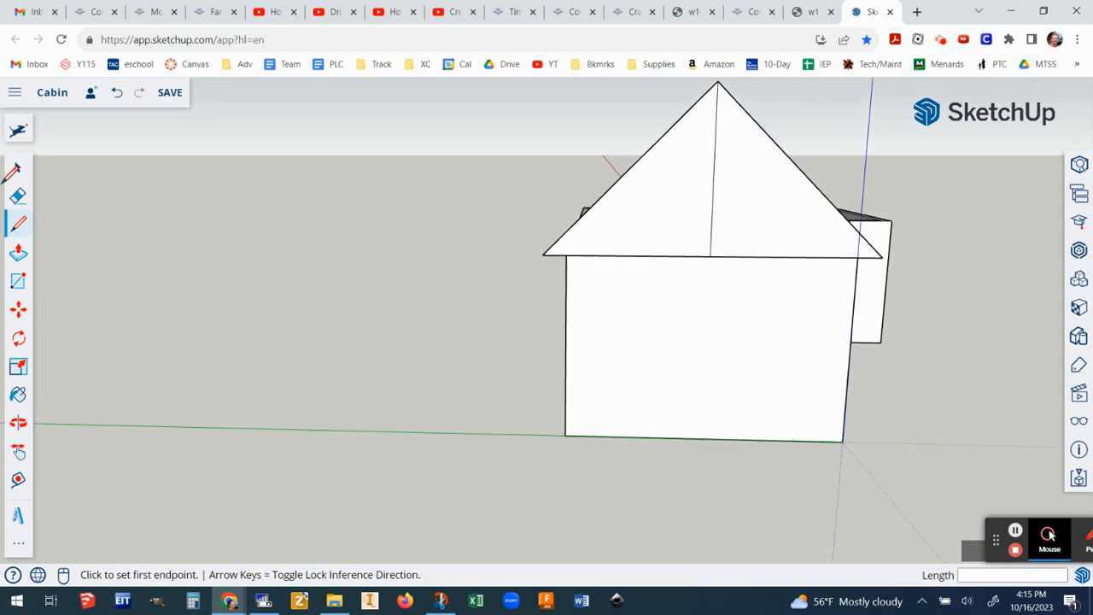
pyautogui.click(18, 196)
pyautogui.click(717, 207)
# Step: Push/Pull the gable face 1' outward to form an overhang beyond the cabin's end wall
pyautogui.scroll(-2, 726, 201)
pyautogui.moveTo(896, 231)
pyautogui.mouseDown(button='middle')
pyautogui.moveTo(800, 261)
pyautogui.moveTo(593, 265)
pyautogui.moveTo(454, 244)
pyautogui.moveTo(317, 270)
pyautogui.moveTo(666, 312)
pyautogui.moveTo(589, 303)
pyautogui.mouseUp(button='middle')
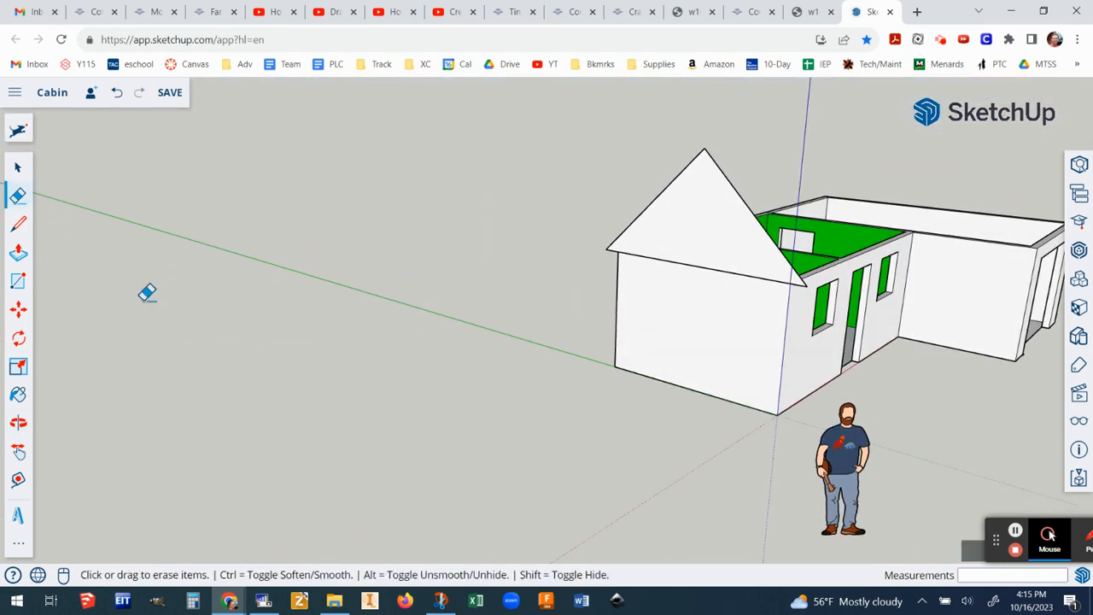
pyautogui.click(19, 253)
pyautogui.click(717, 255)
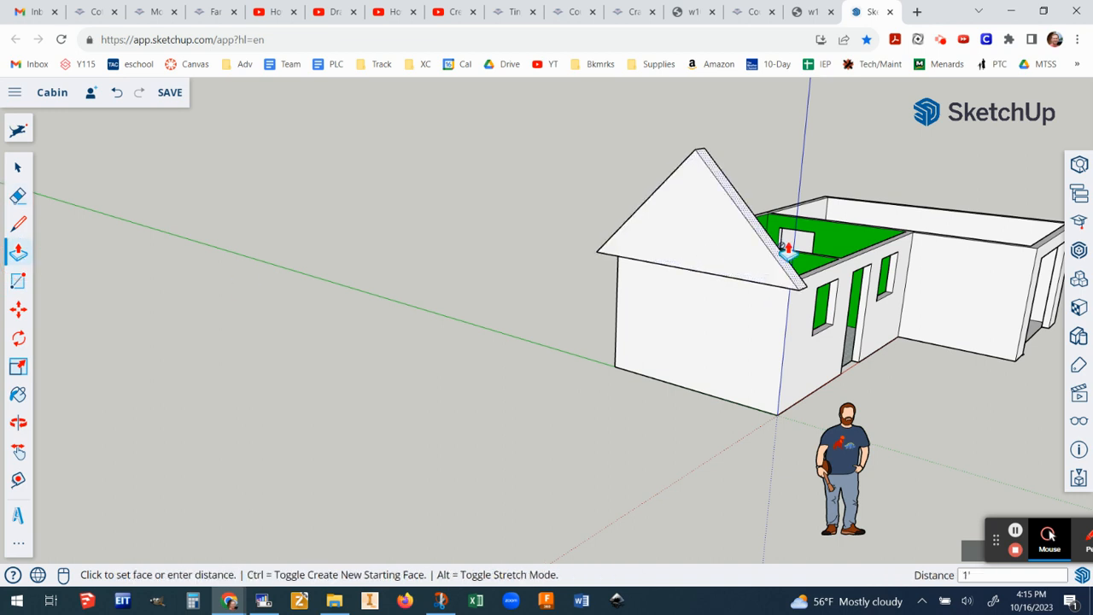
# Step: Push/Pull the gable's back face 31' 6" along the building to align with the garage's outer side wall
pyautogui.moveTo(743, 271); pyautogui.dragTo(308, 213, button='middle')
pyautogui.scroll(-4, 871, 304)
pyautogui.moveTo(883, 300); pyautogui.dragTo(628, 291, button='middle')
pyautogui.scroll(-1, 628, 289)
pyautogui.scroll(1, 628, 289)
pyautogui.click(476, 270)
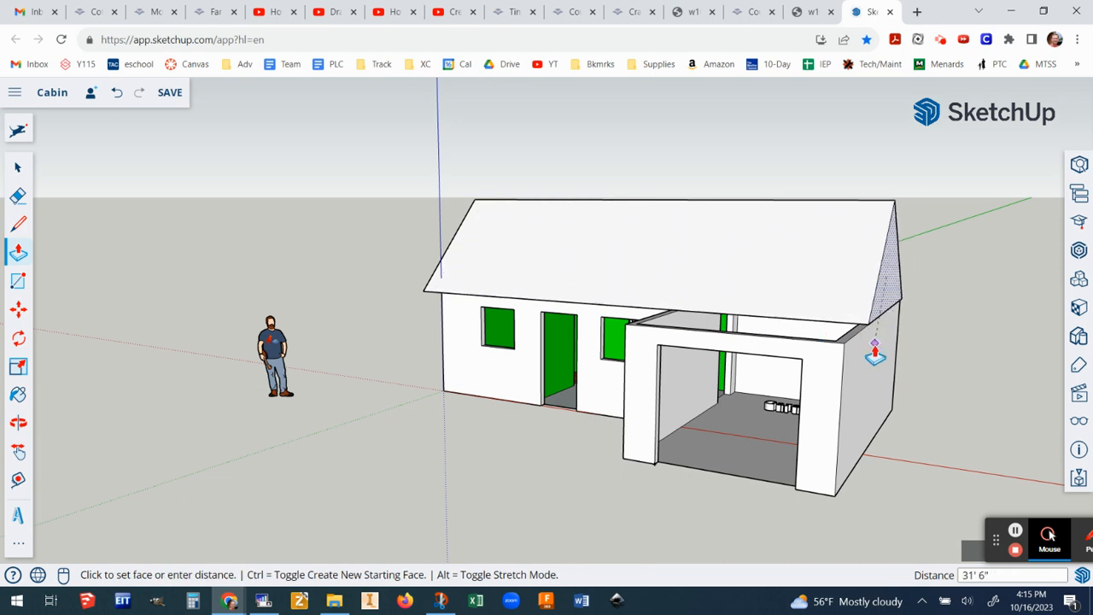
pyautogui.click(875, 350)
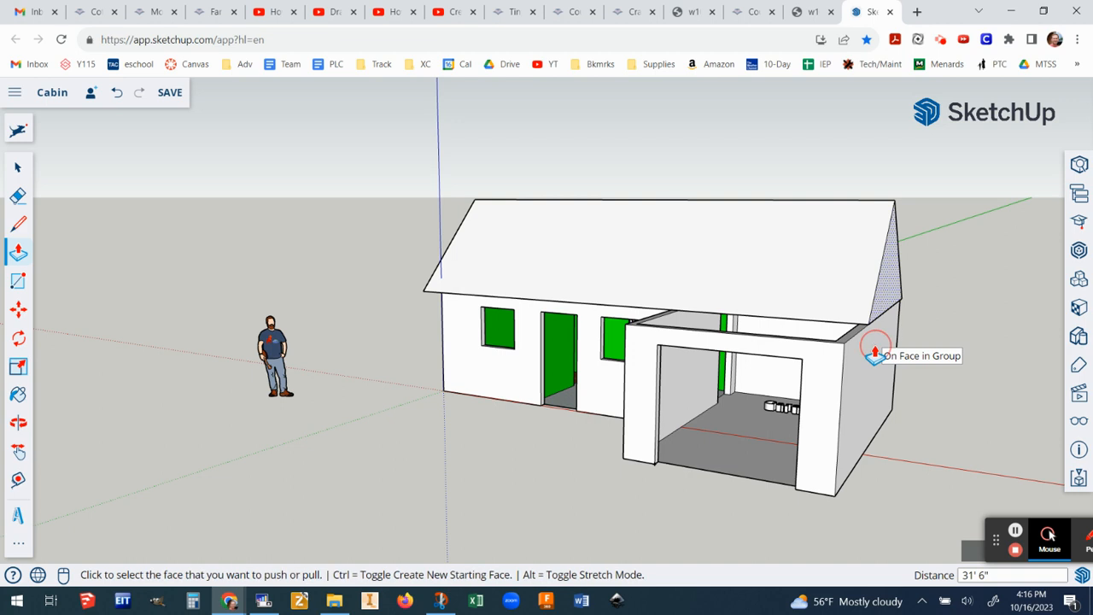
# Step: Extend the roof's garage-side end face another 1' to form an overhang beyond the outer wall
pyautogui.click(890, 301)
pyautogui.write('1')
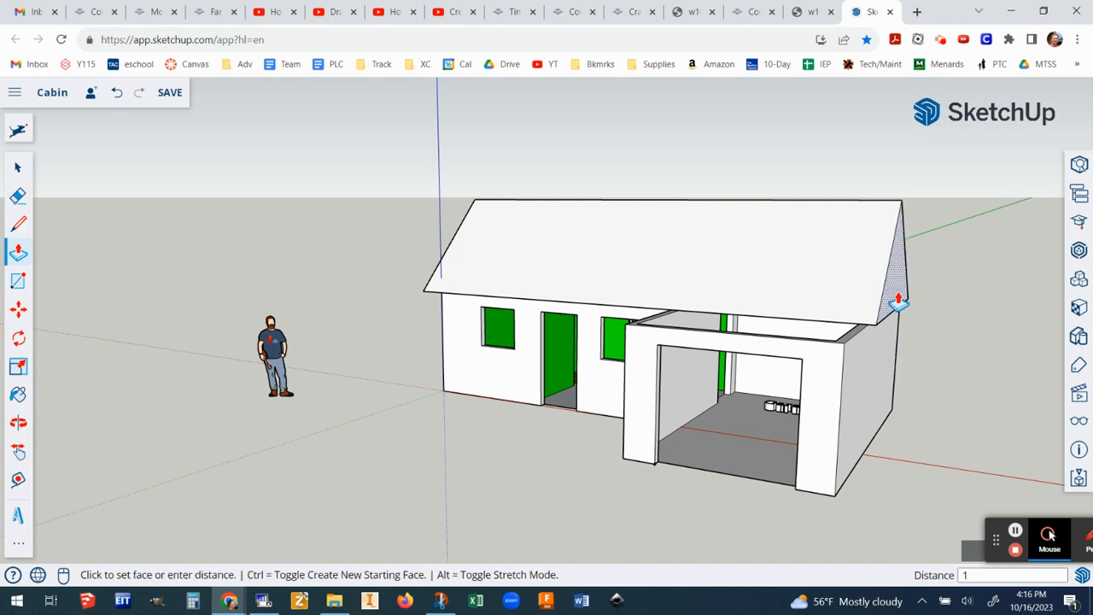
pyautogui.write("'")
pyautogui.press('Return')
pyautogui.moveTo(957, 300); pyautogui.dragTo(907, 329, button='middle')
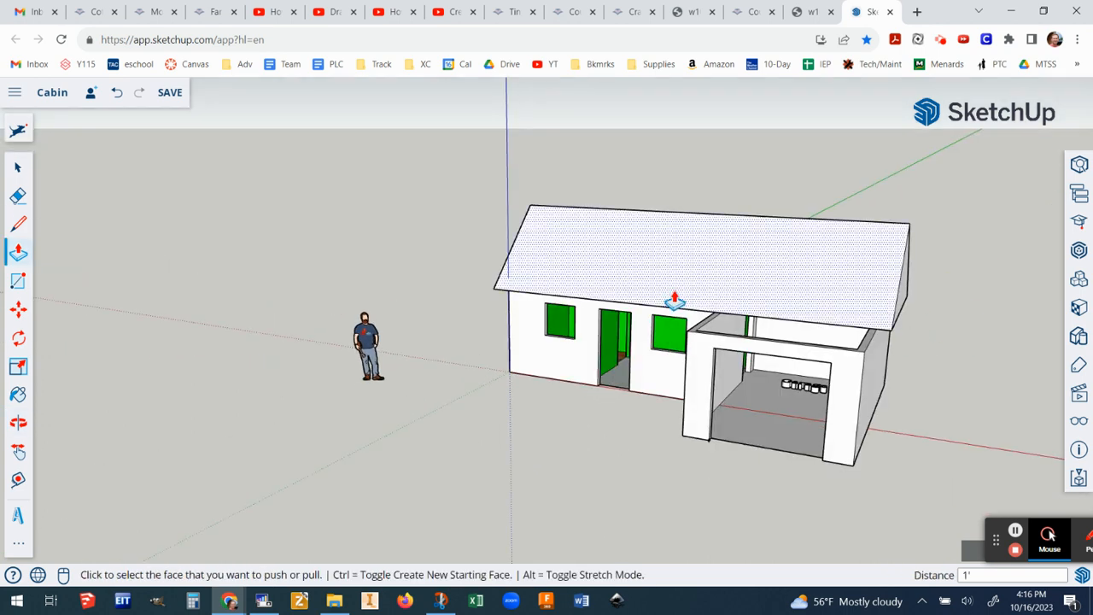
pyautogui.moveTo(449, 286); pyautogui.dragTo(873, 317, button='middle')
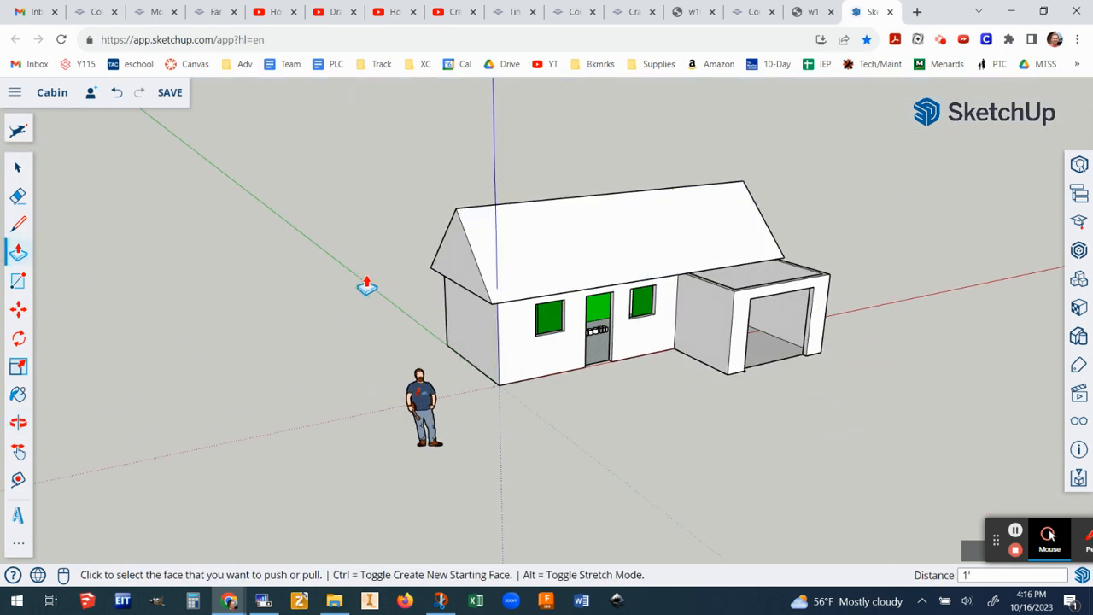
pyautogui.scroll(2, 390, 269)
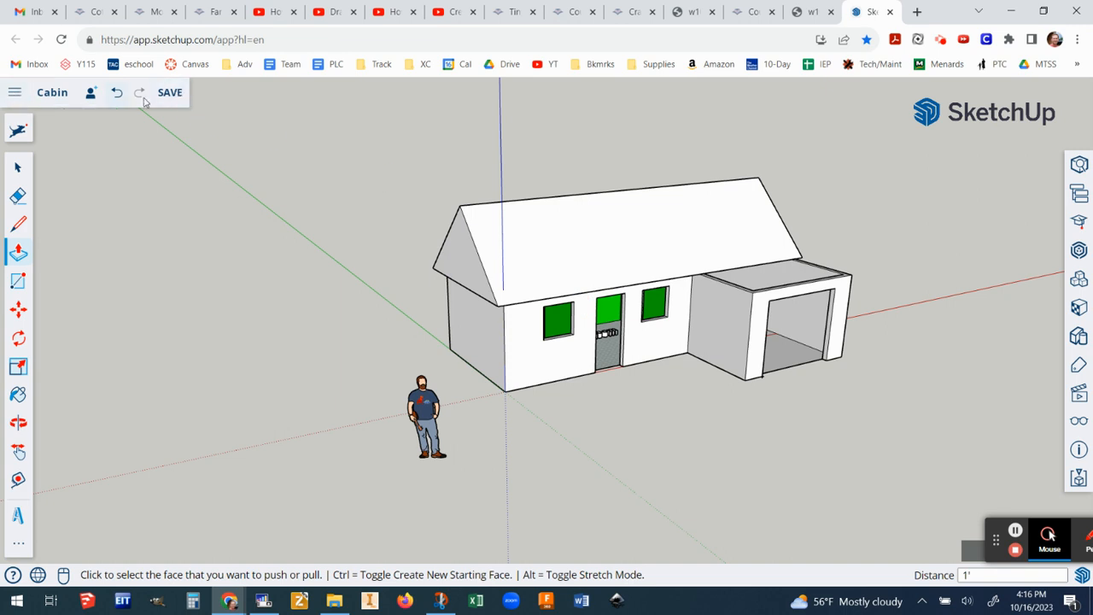
# Step: Save a copy of the model as "Cabin with Roof" in the SketchUp project folder, purging all unused items
pyautogui.click(19, 95)
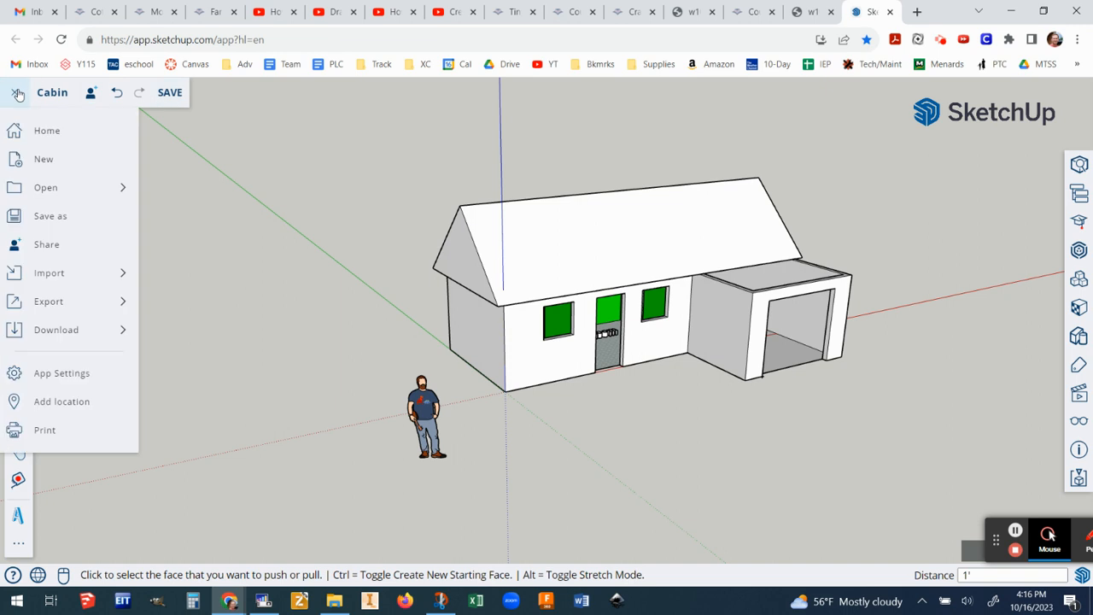
pyautogui.click(47, 216)
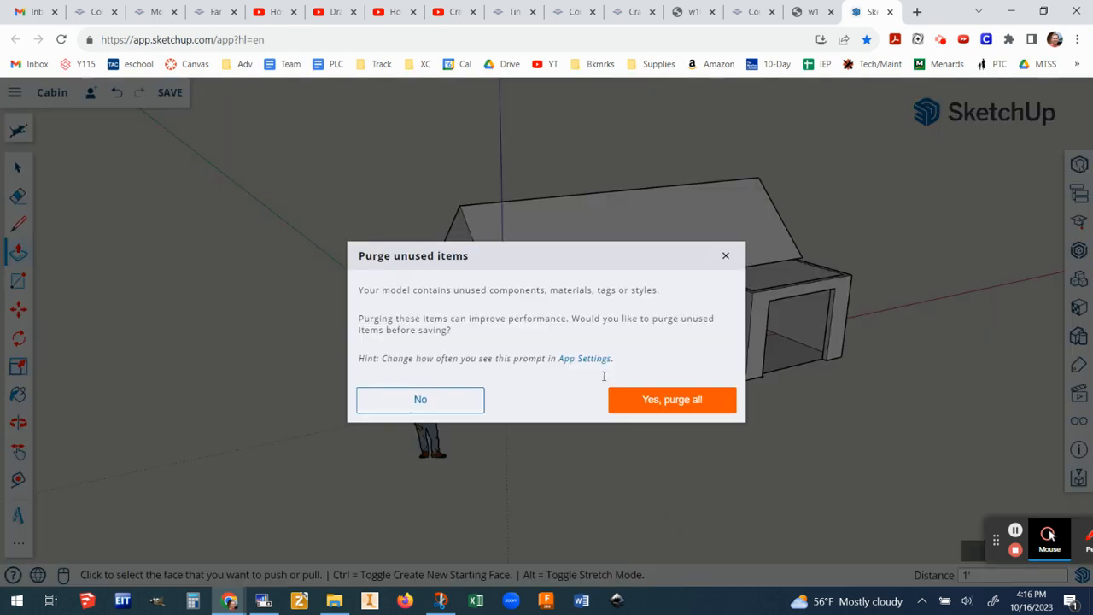
pyautogui.click(706, 401)
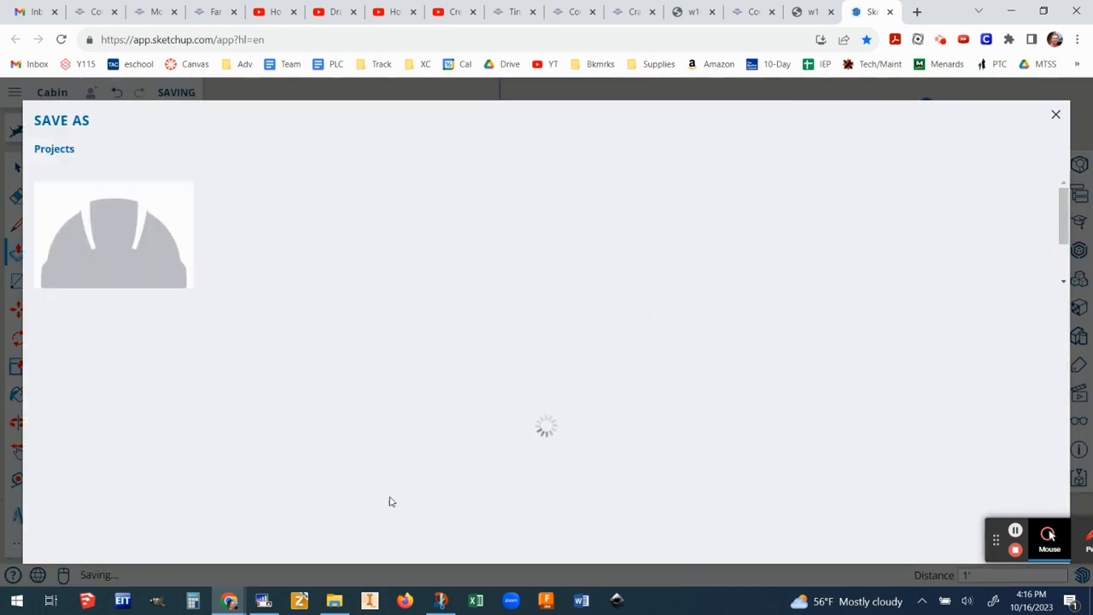
pyautogui.click(159, 267)
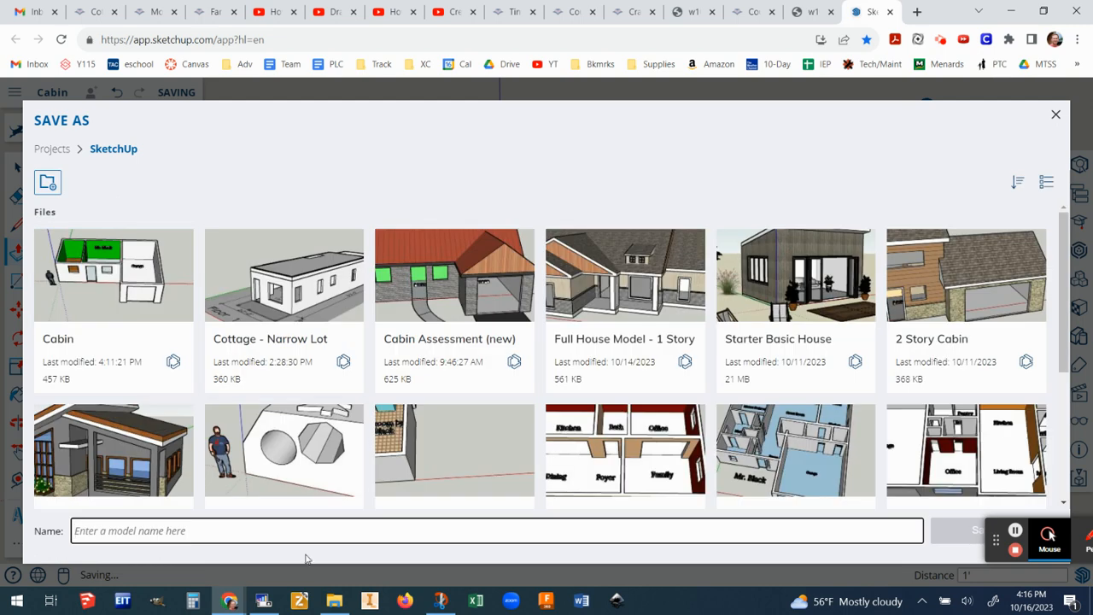
pyautogui.click(230, 540)
pyautogui.write('Cabin with Roof')
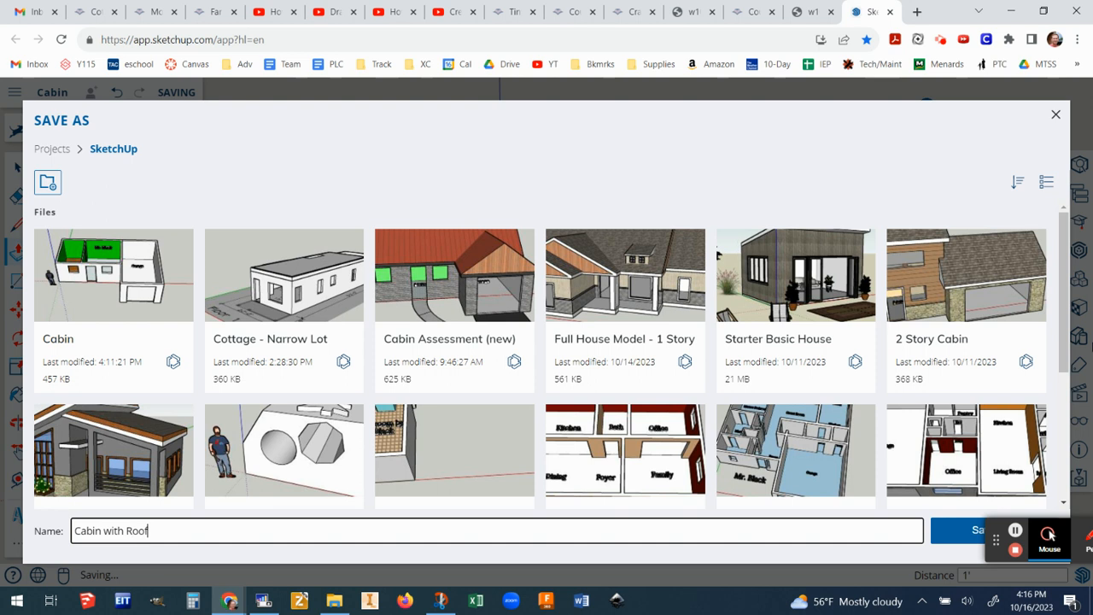
pyautogui.click(961, 530)
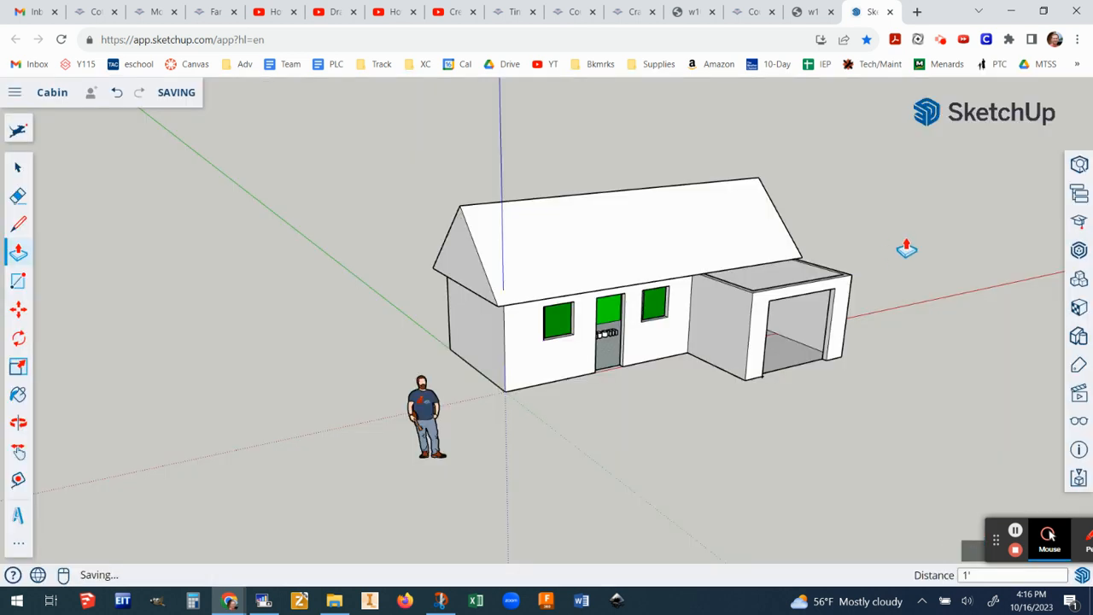
# Step: Draw a 13' line along the garage's front top edge, from the cabin-side corner to past the outer corner
pyautogui.scroll(3, 907, 249)
pyautogui.moveTo(891, 291); pyautogui.dragTo(647, 256, button='middle')
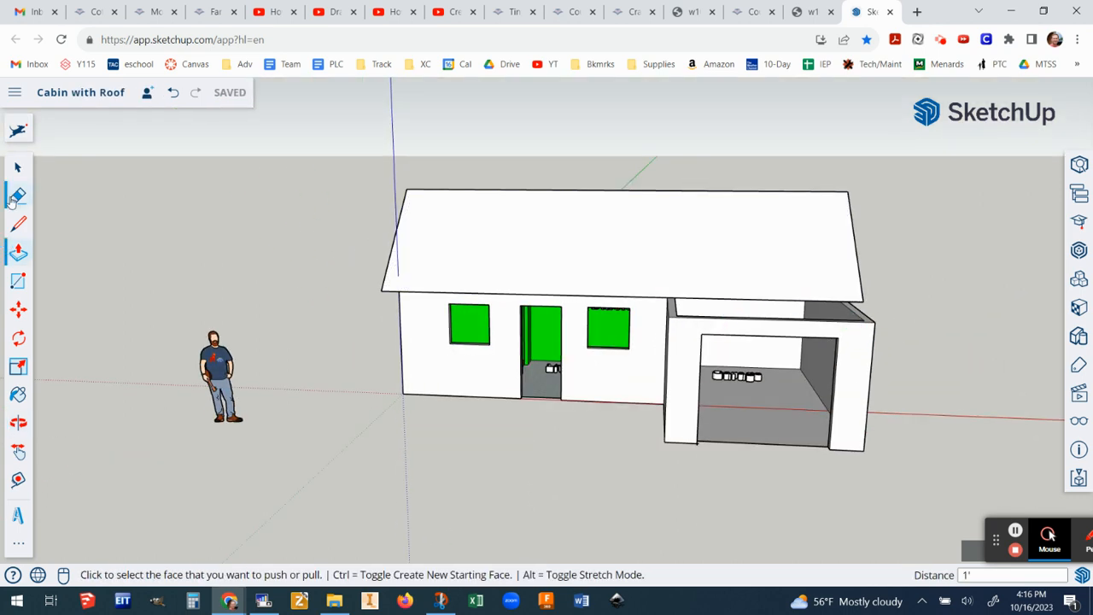
pyautogui.moveTo(415, 402); pyautogui.dragTo(810, 468, button='middle')
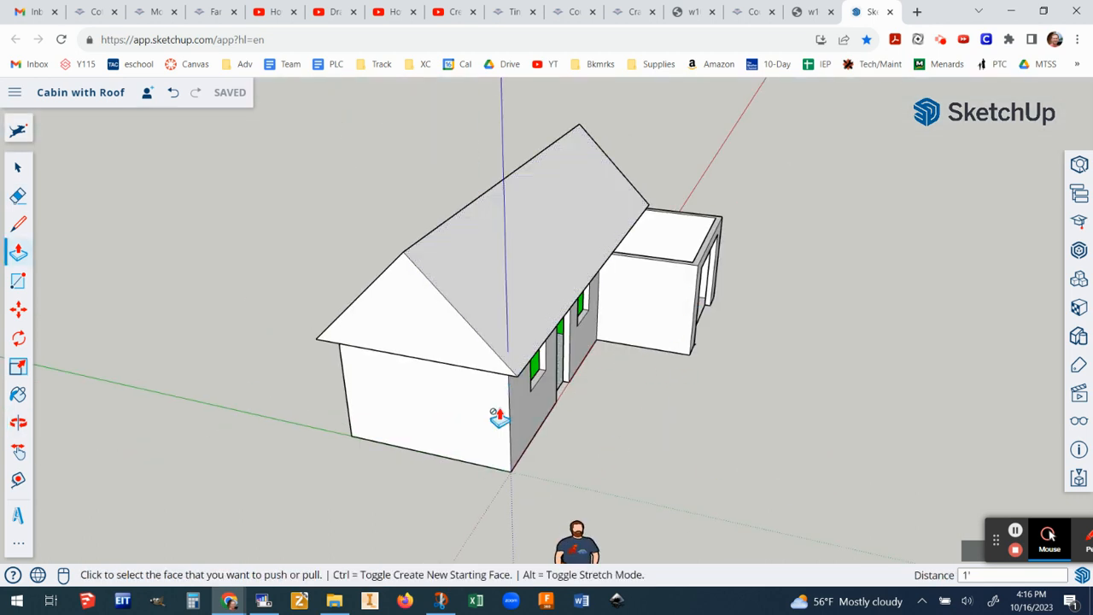
pyautogui.moveTo(717, 362); pyautogui.dragTo(359, 318, button='middle')
pyautogui.scroll(1, 894, 384)
pyautogui.scroll(3, 893, 385)
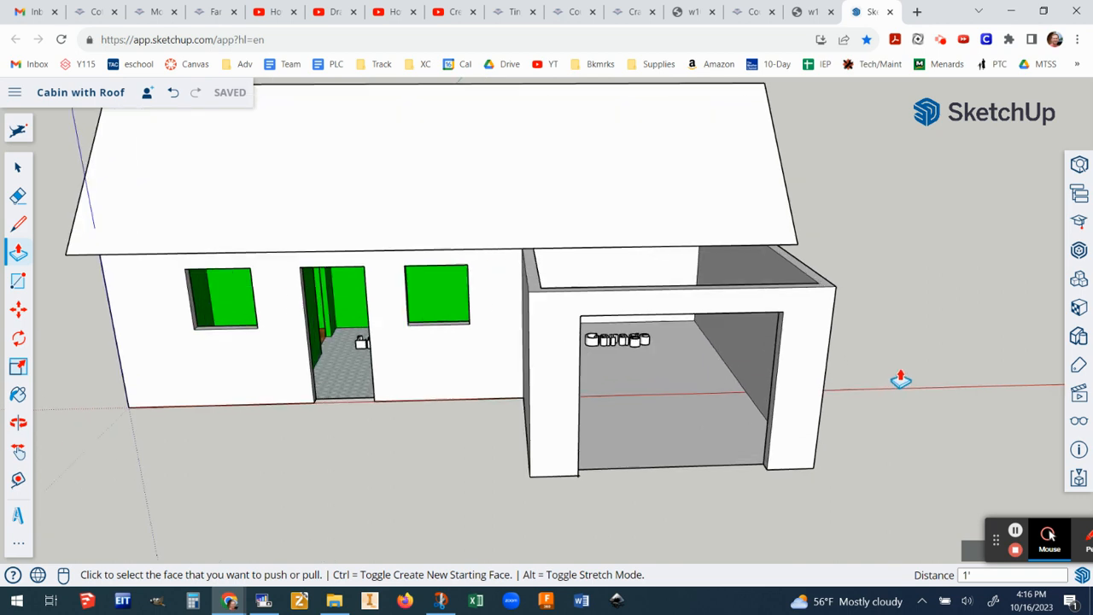
pyautogui.click(19, 224)
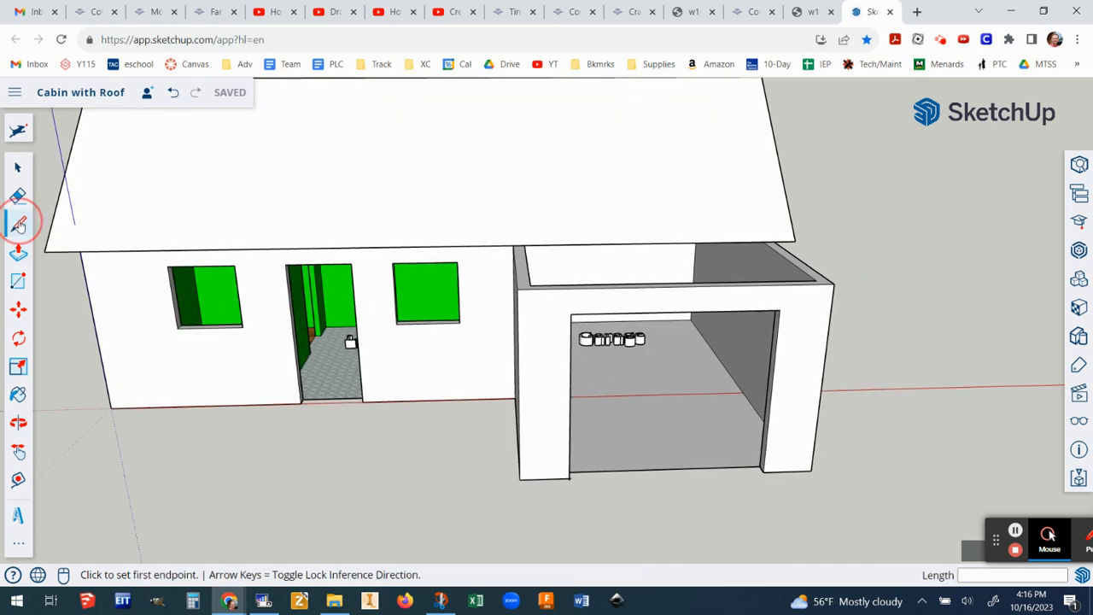
pyautogui.click(517, 288)
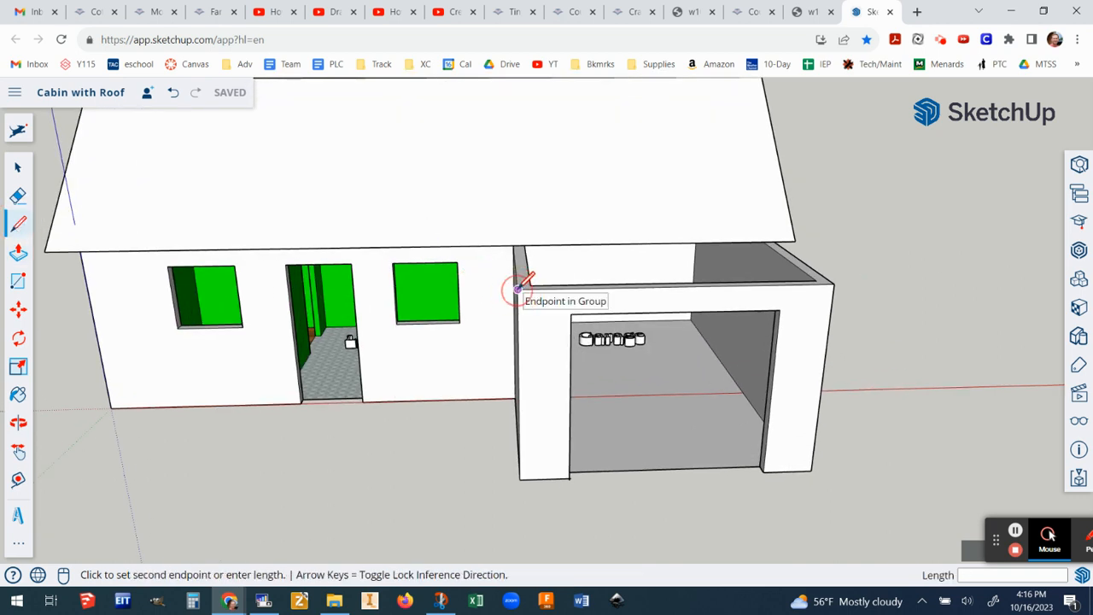
pyautogui.click(856, 282)
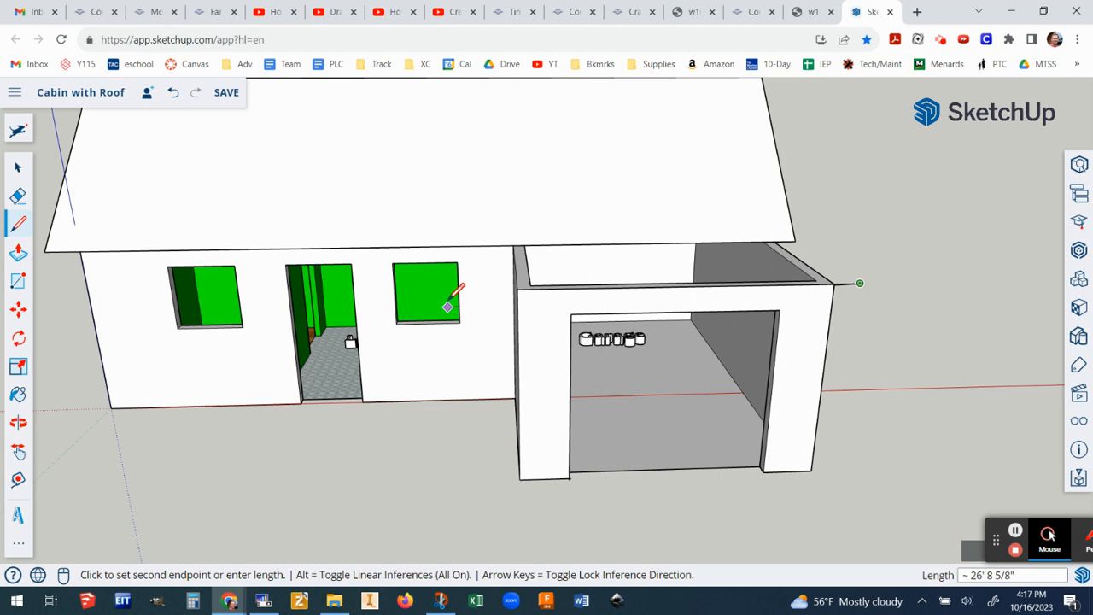
# Step: Draw a matching overhang line outward from the garage's cabin-side front top corner, parallel to the red axis
pyautogui.click(518, 288)
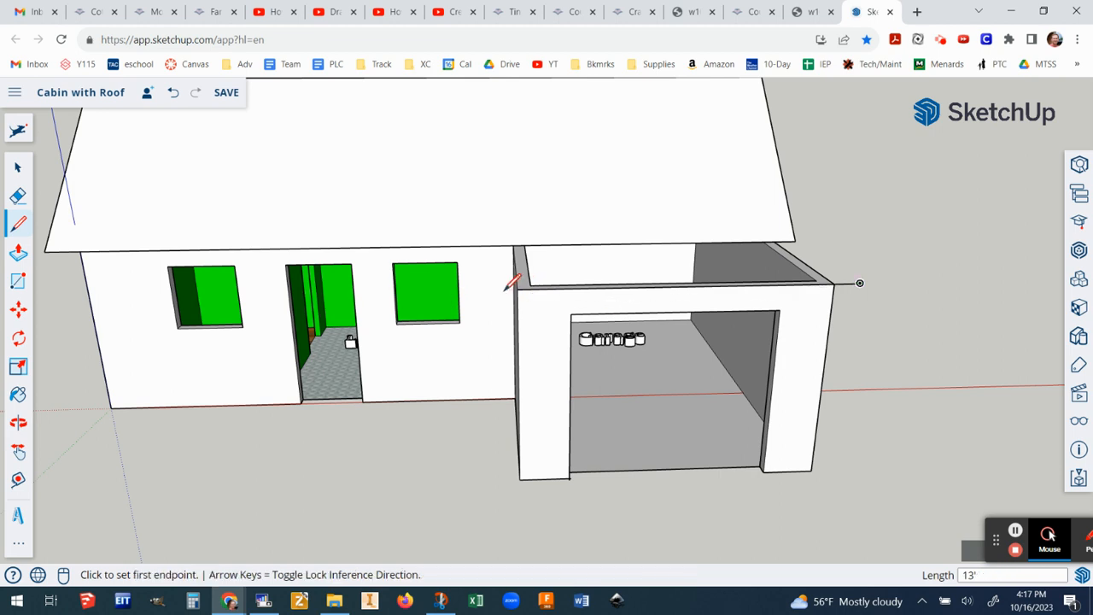
pyautogui.scroll(2, 507, 284)
pyautogui.click(524, 288)
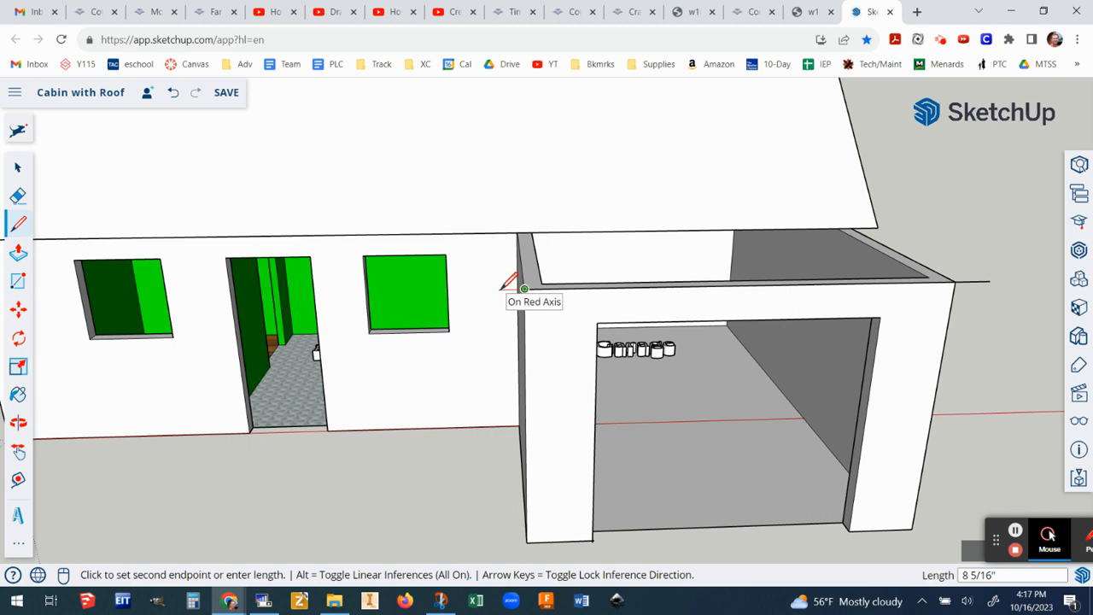
pyautogui.scroll(-3, 509, 282)
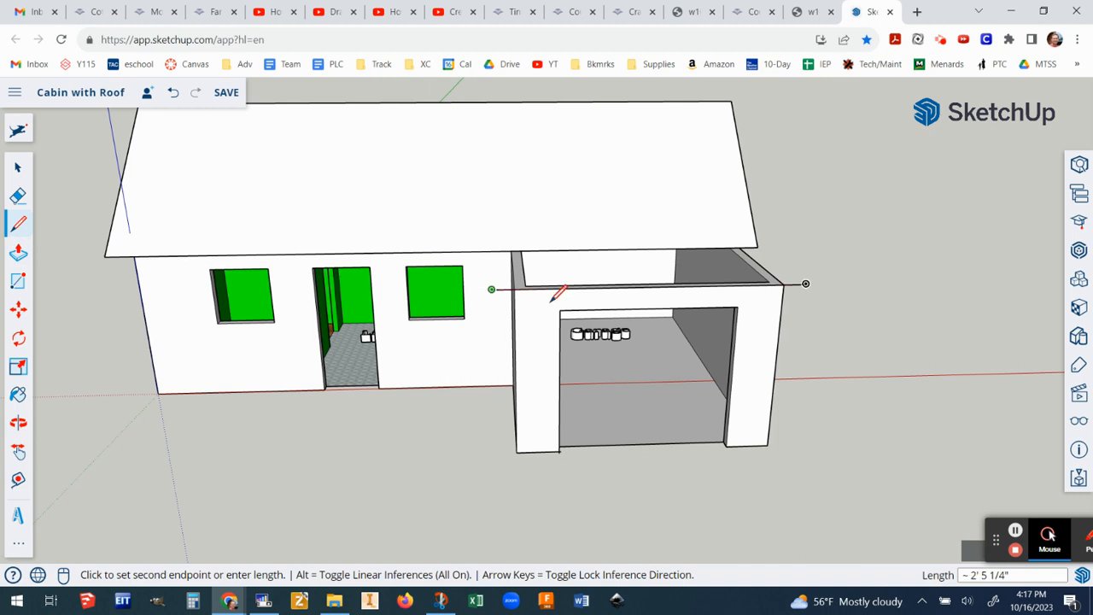
# Step: Draw the garage gable from a 5' vertical center line and two slopes to the overhang ends, erasing the center line
pyautogui.click(650, 286)
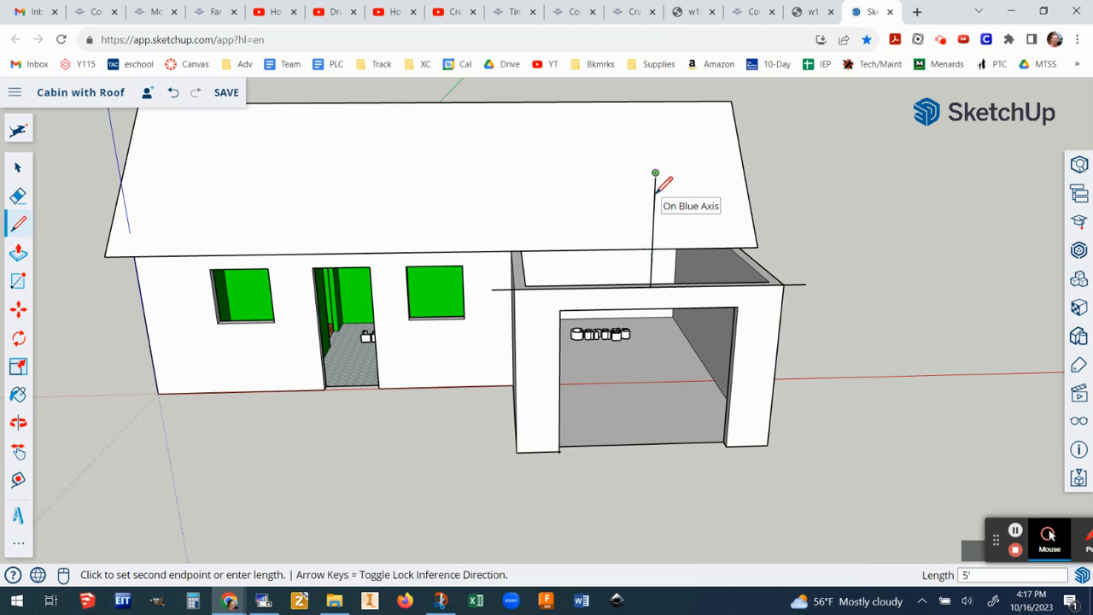
pyautogui.click(655, 172)
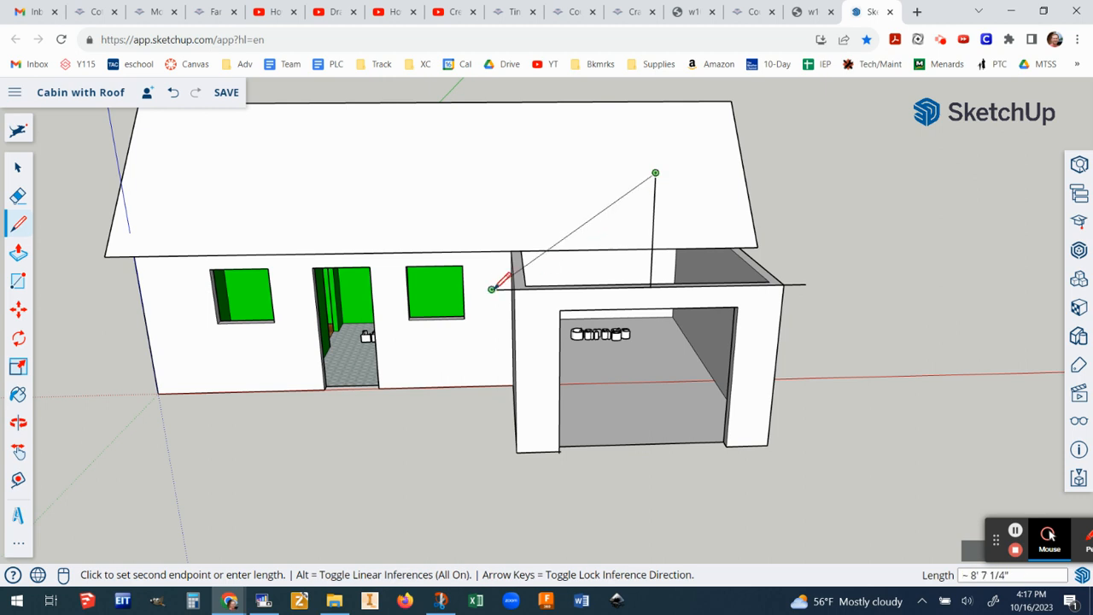
pyautogui.click(492, 288)
pyautogui.click(655, 173)
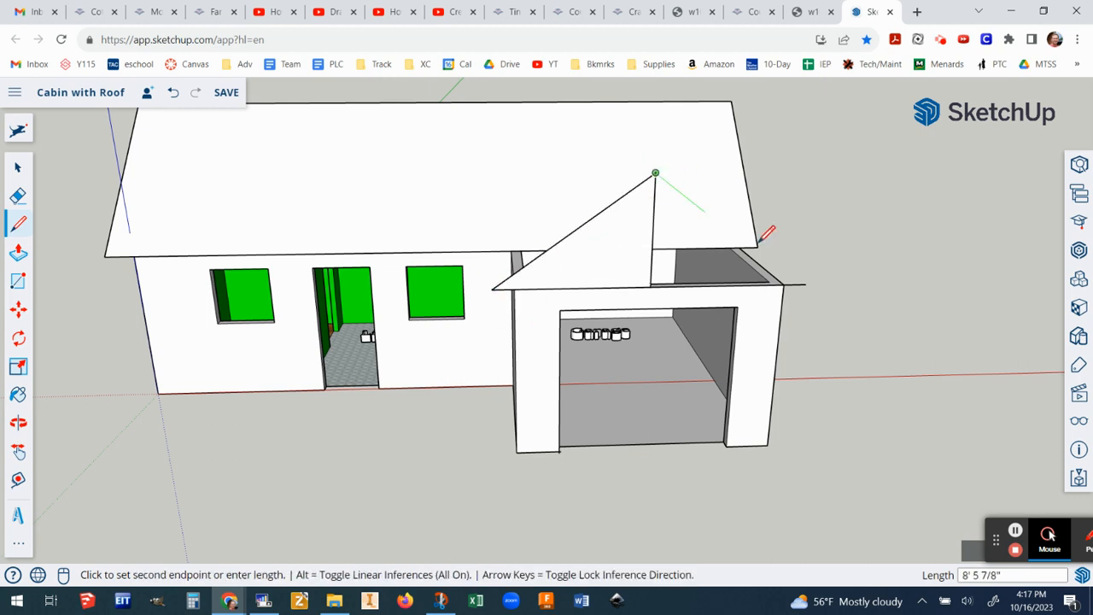
pyautogui.click(805, 283)
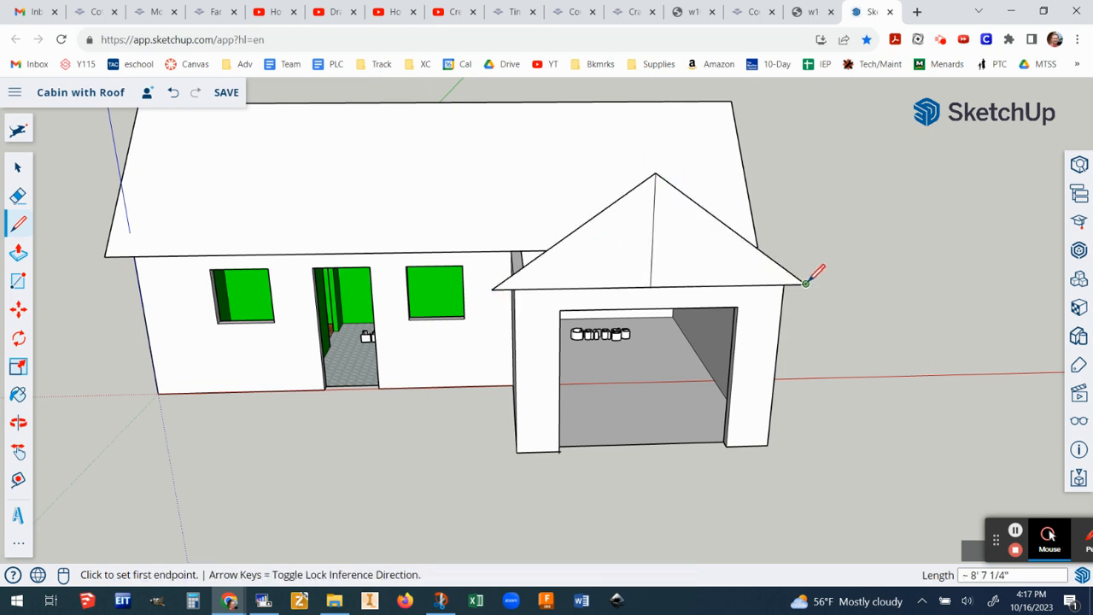
pyautogui.click(18, 196)
pyautogui.click(639, 244)
# Step: Push/Pull the garage gable face 1' outward to form a front overhang
pyautogui.moveTo(649, 246)
pyautogui.mouseDown(button='middle')
pyautogui.moveTo(889, 266)
pyautogui.moveTo(688, 315)
pyautogui.moveTo(522, 309)
pyautogui.mouseUp(button='middle')
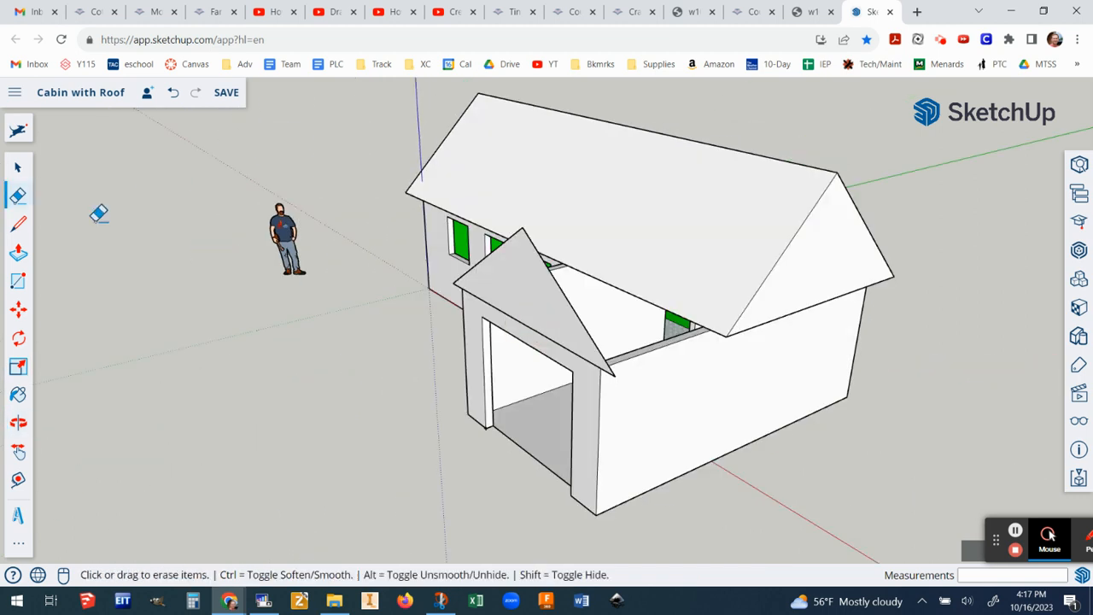
pyautogui.click(18, 253)
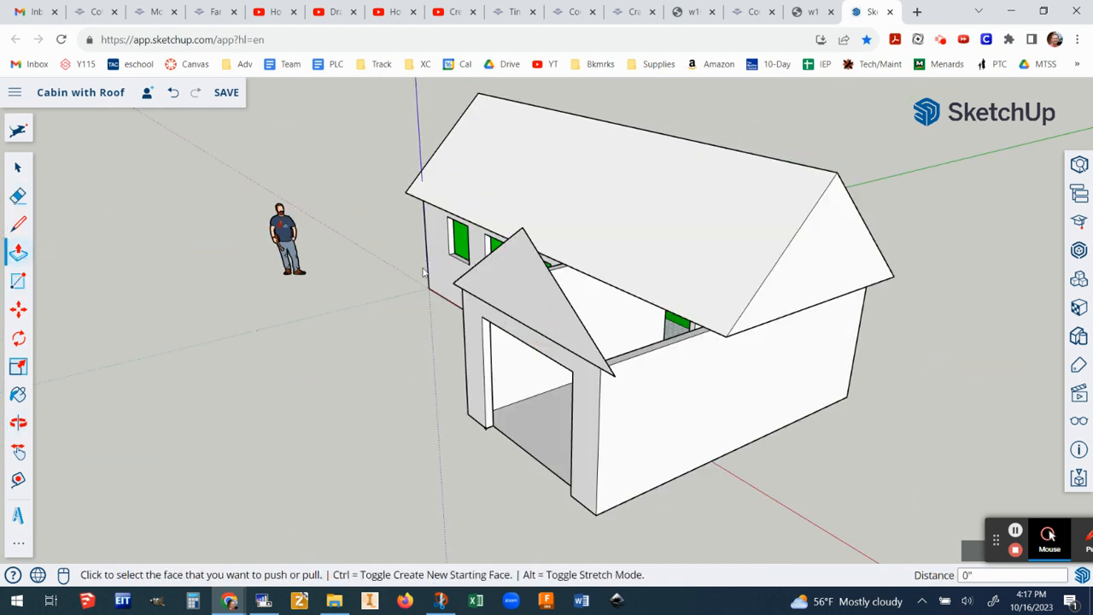
pyautogui.click(527, 306)
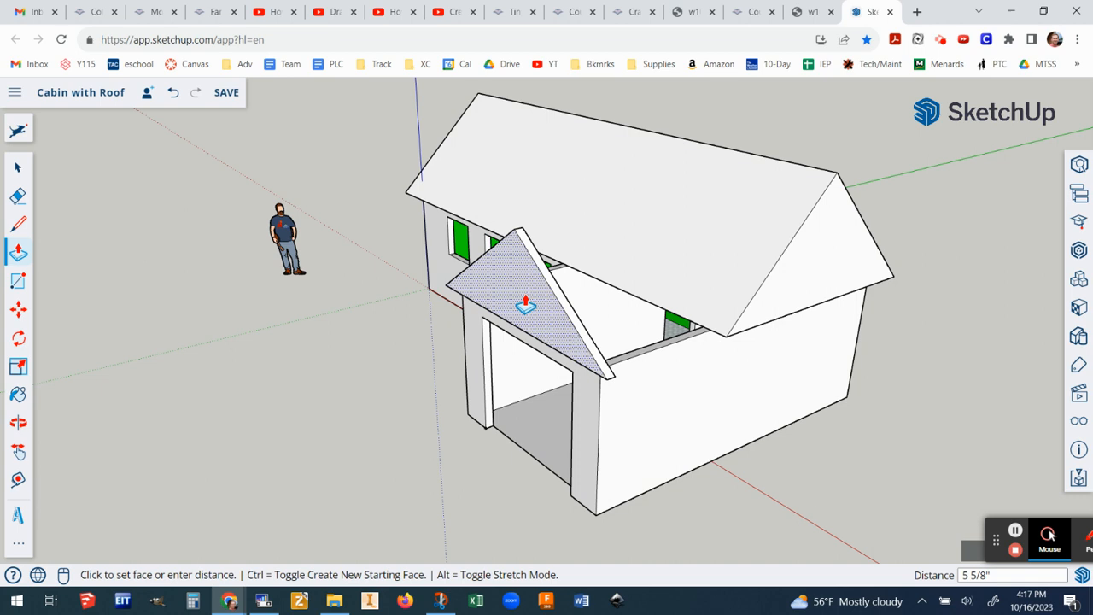
pyautogui.click(525, 305)
# Step: Push/Pull the garage gable's back face 12' 3" into the slope of the main roof
pyautogui.moveTo(819, 368); pyautogui.dragTo(478, 402, button='middle')
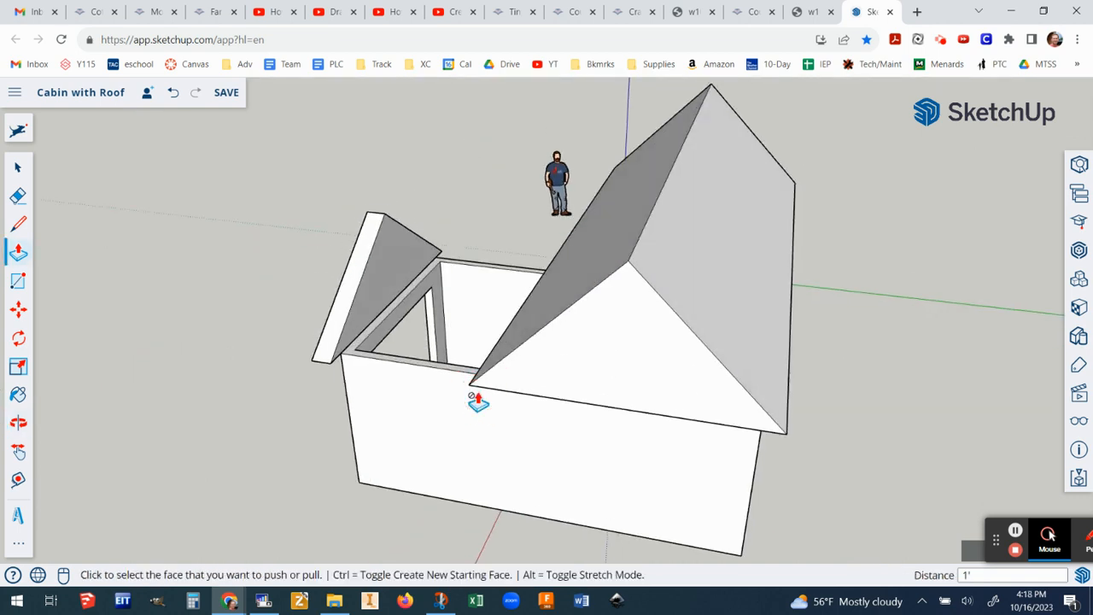
pyautogui.click(392, 265)
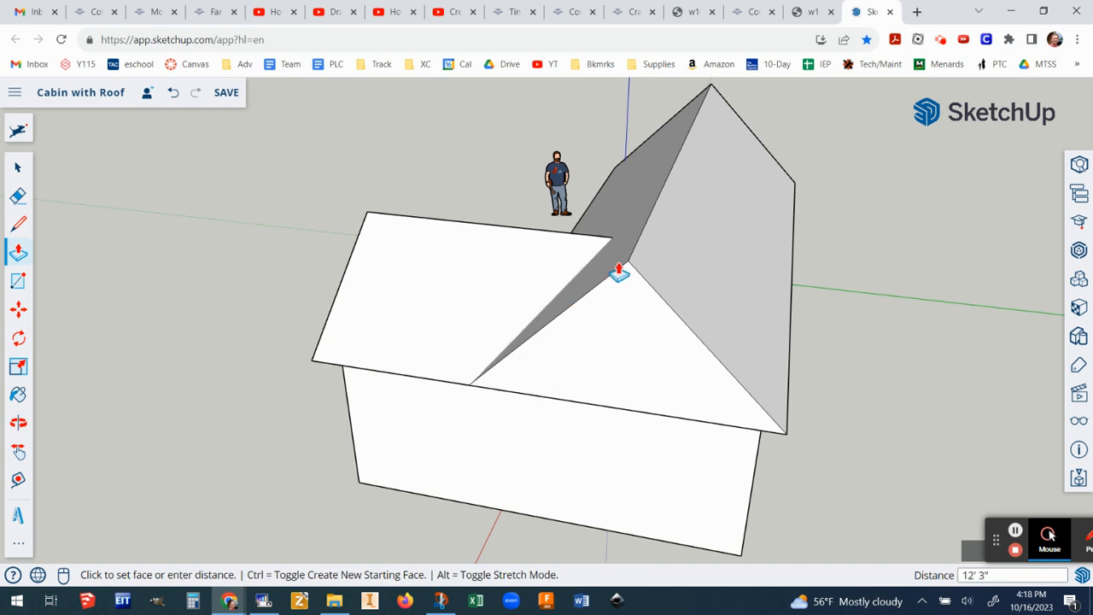
pyautogui.click(618, 272)
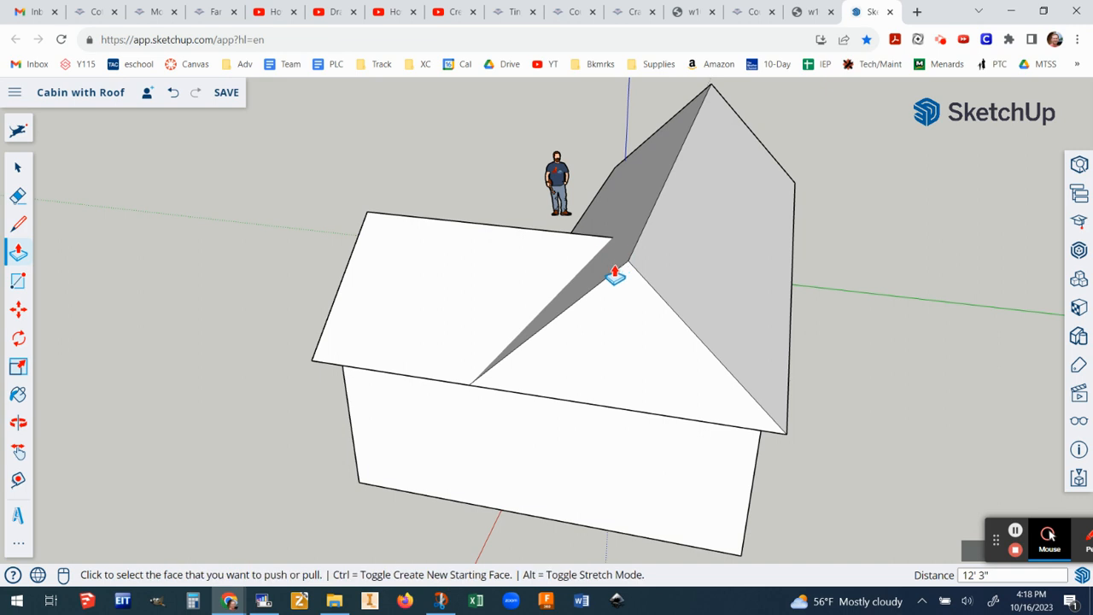
# Step: Check the joined roofs from several sides and save the model
pyautogui.moveTo(640, 367); pyautogui.dragTo(915, 346, button='middle')
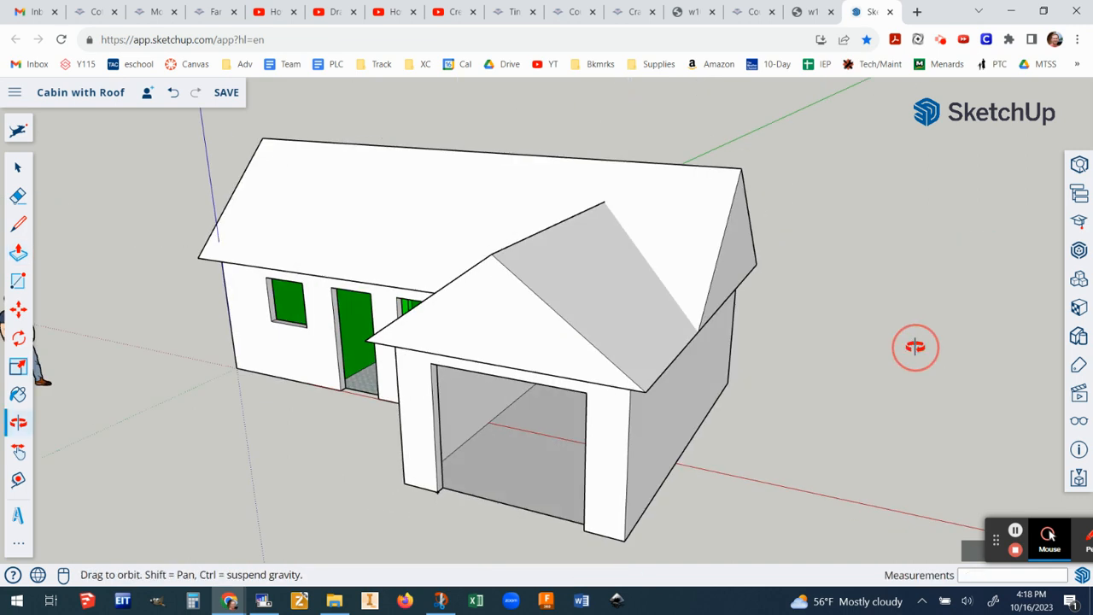
pyautogui.moveTo(700, 385); pyautogui.dragTo(692, 310, button='middle')
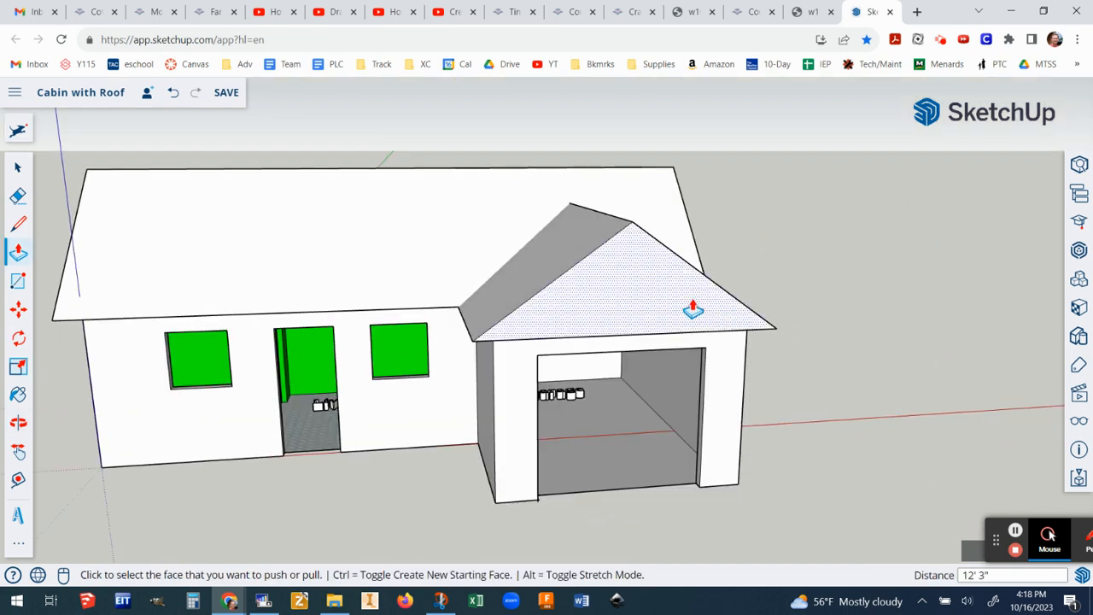
pyautogui.scroll(-1, 475, 424)
pyautogui.moveTo(246, 394); pyautogui.dragTo(628, 341, button='middle')
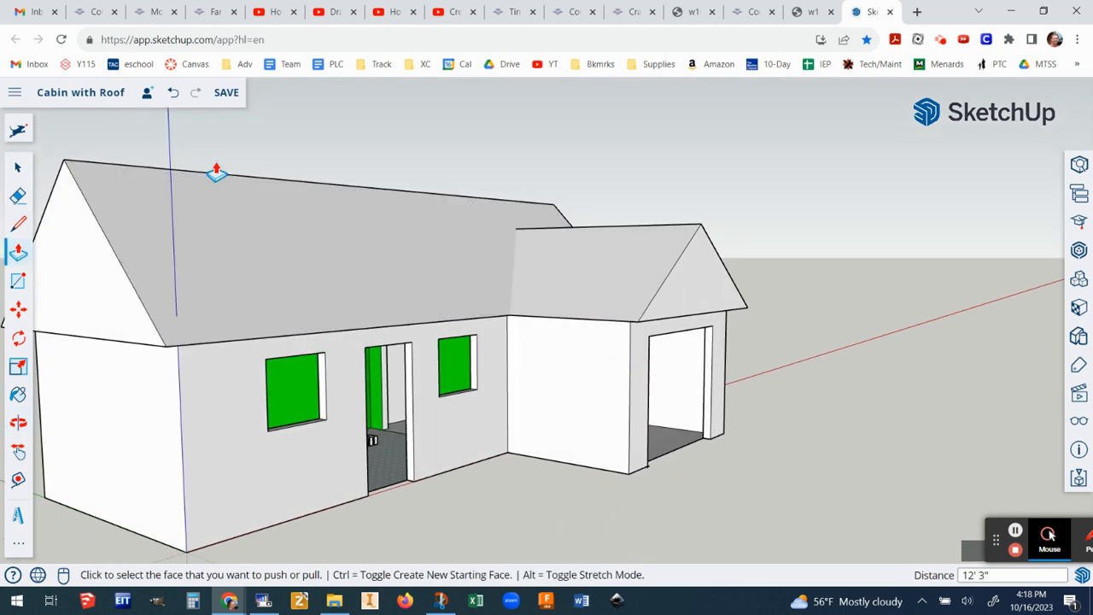
pyautogui.moveTo(197, 210); pyautogui.dragTo(547, 218, button='middle')
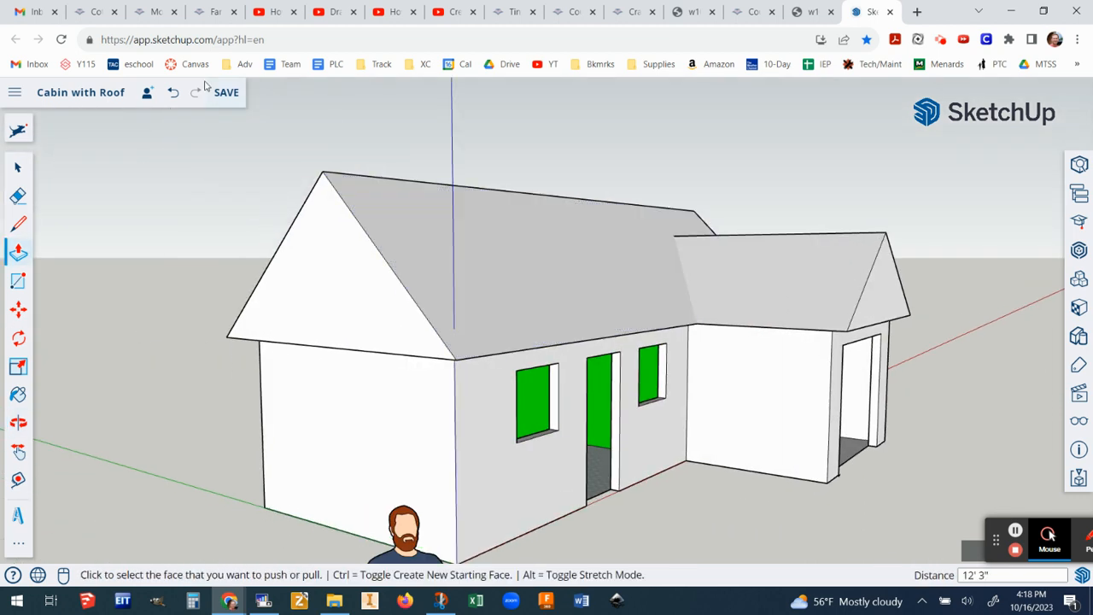
pyautogui.click(227, 94)
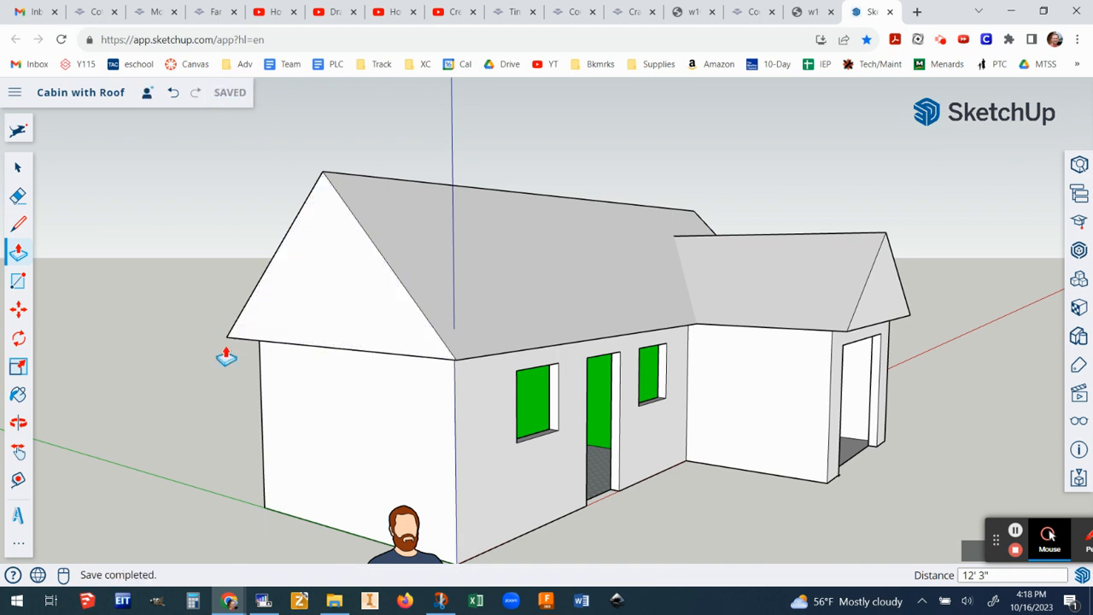
# Step: Draw a closed rectangular eave profile, 6" high, under the roof overhang at the rear corner of the cabin's gable wall
pyautogui.moveTo(478, 371); pyautogui.dragTo(605, 327, button='middle')
pyautogui.scroll(5, 449, 309)
pyautogui.scroll(-1, 450, 311)
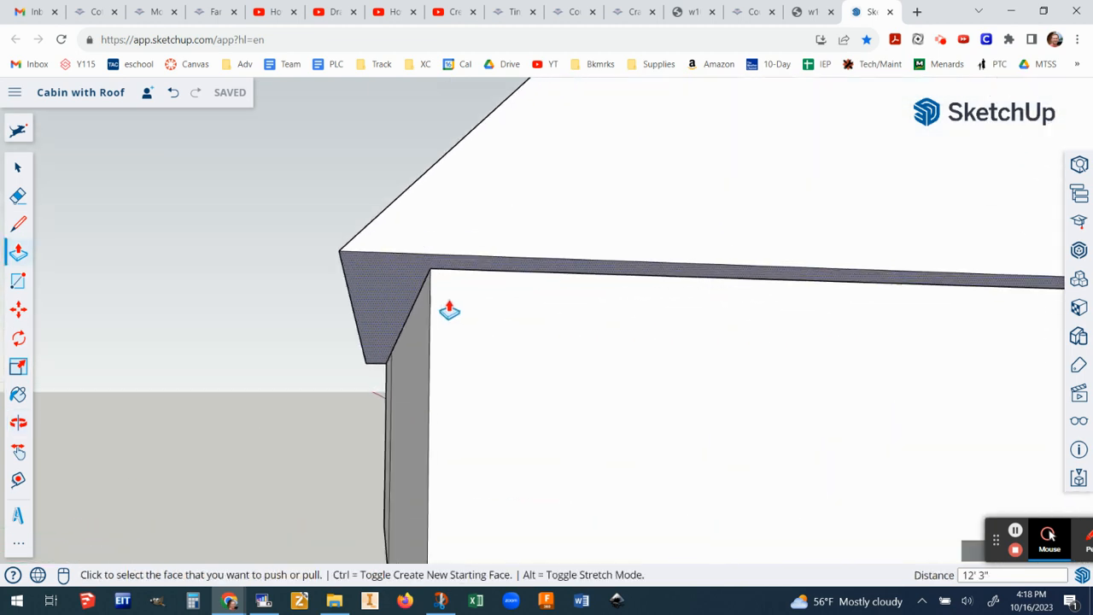
pyautogui.click(23, 226)
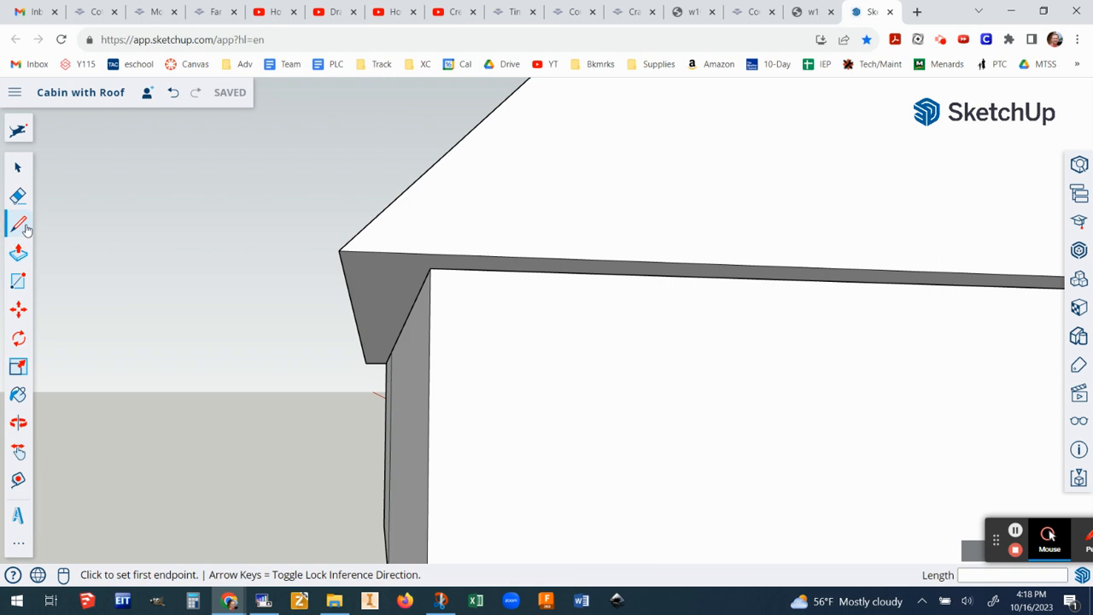
pyautogui.click(430, 268)
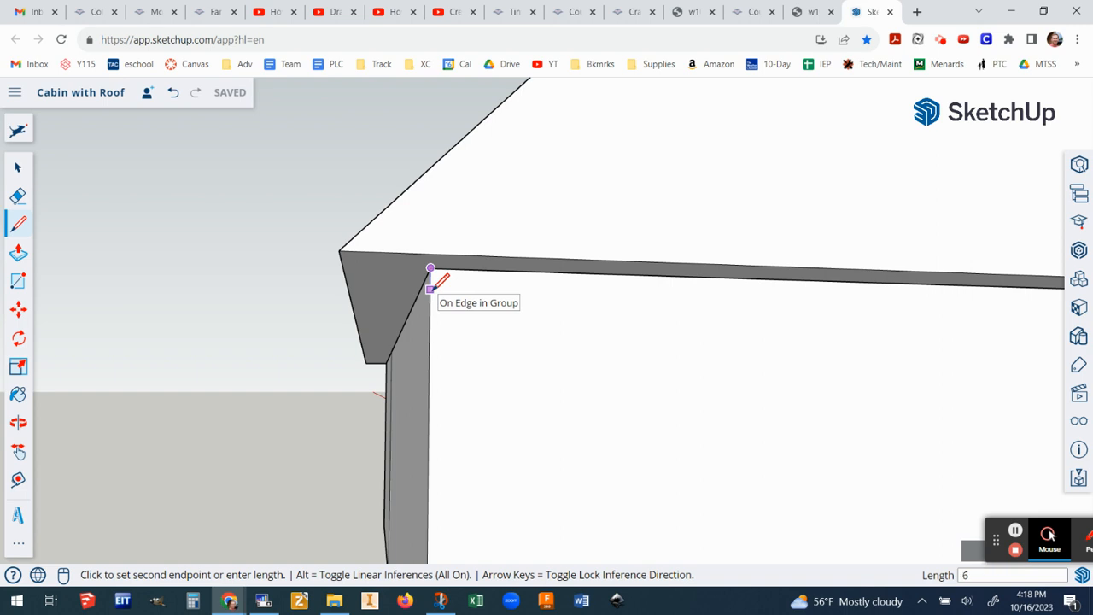
pyautogui.click(429, 288)
pyautogui.click(429, 309)
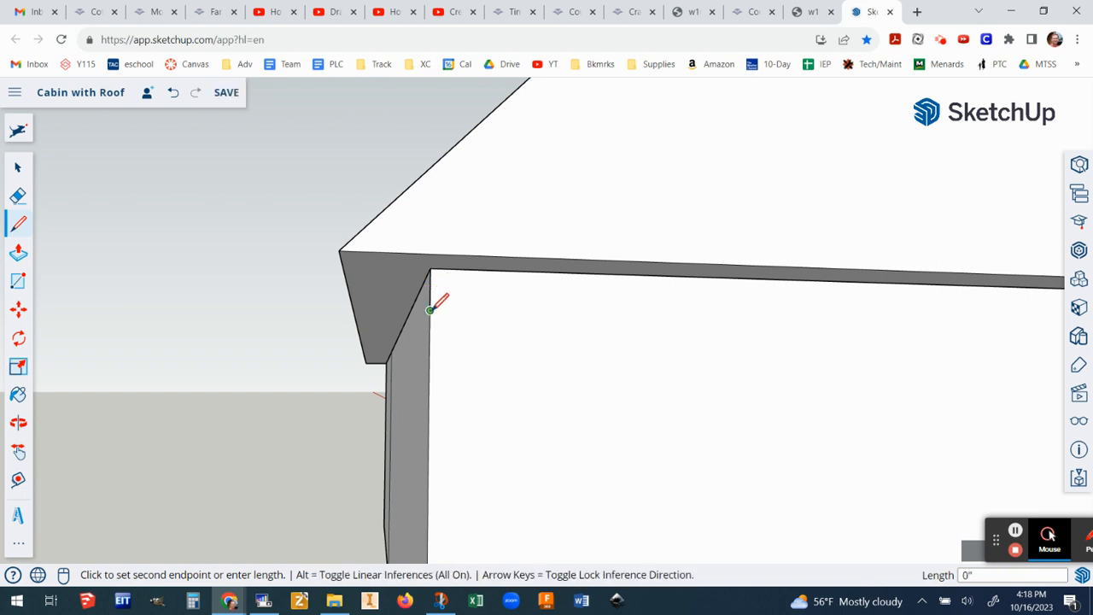
pyautogui.click(342, 308)
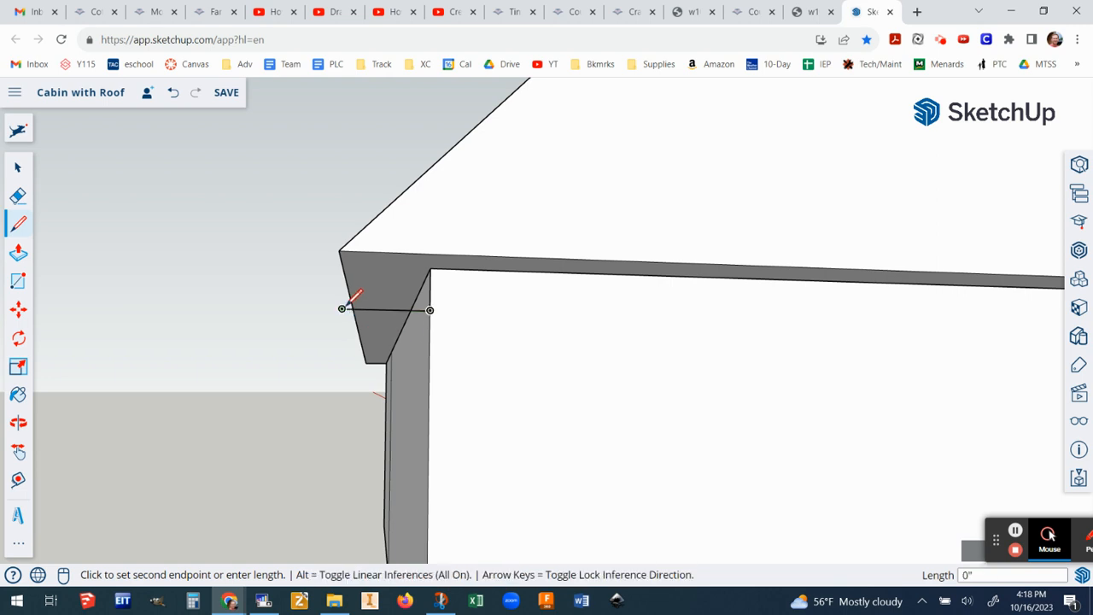
pyautogui.click(342, 265)
pyautogui.click(431, 270)
pyautogui.scroll(-4, 430, 288)
pyautogui.moveTo(441, 315)
pyautogui.mouseDown(button='middle')
pyautogui.moveTo(747, 335)
pyautogui.moveTo(609, 292)
pyautogui.moveTo(603, 275)
pyautogui.mouseUp(button='middle')
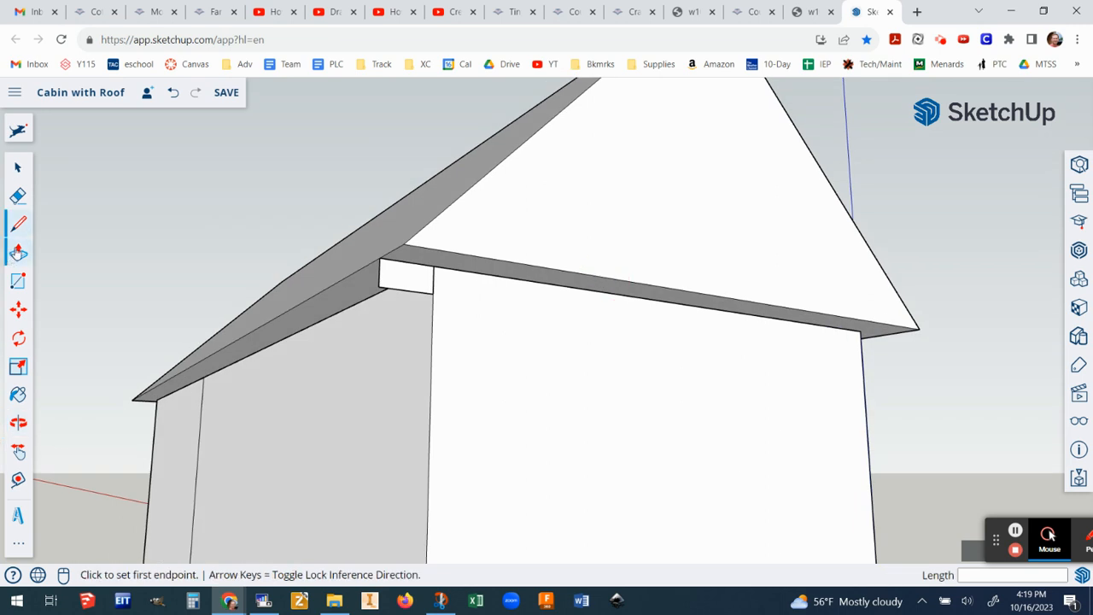
# Step: Push/Pull the rectangular eave profile 1' outward, flush with the overhanging gable face
pyautogui.click(18, 252)
pyautogui.click(410, 276)
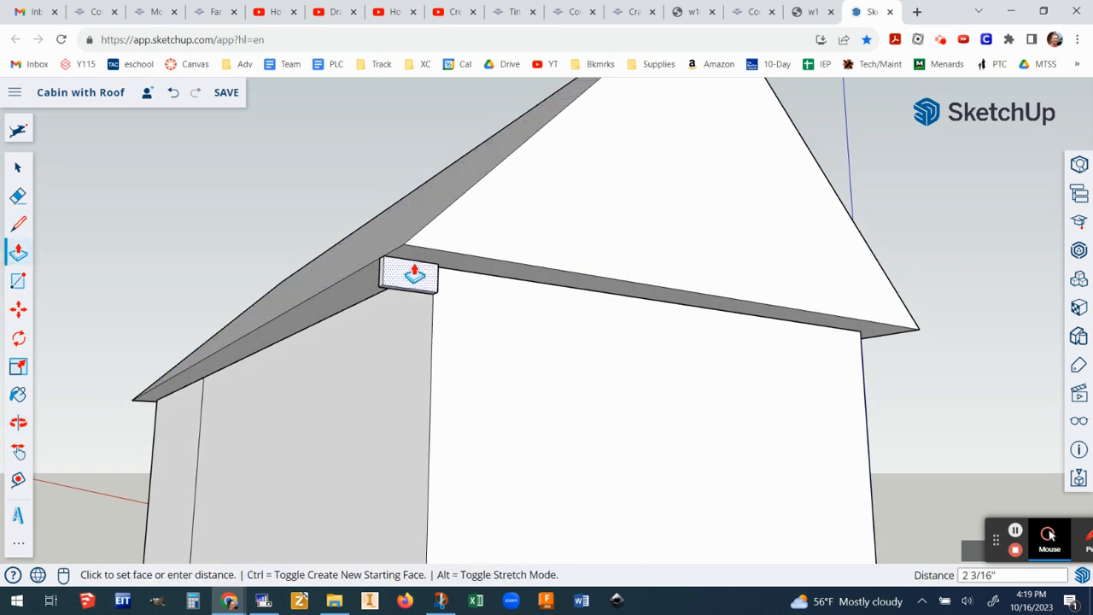
pyautogui.click(427, 239)
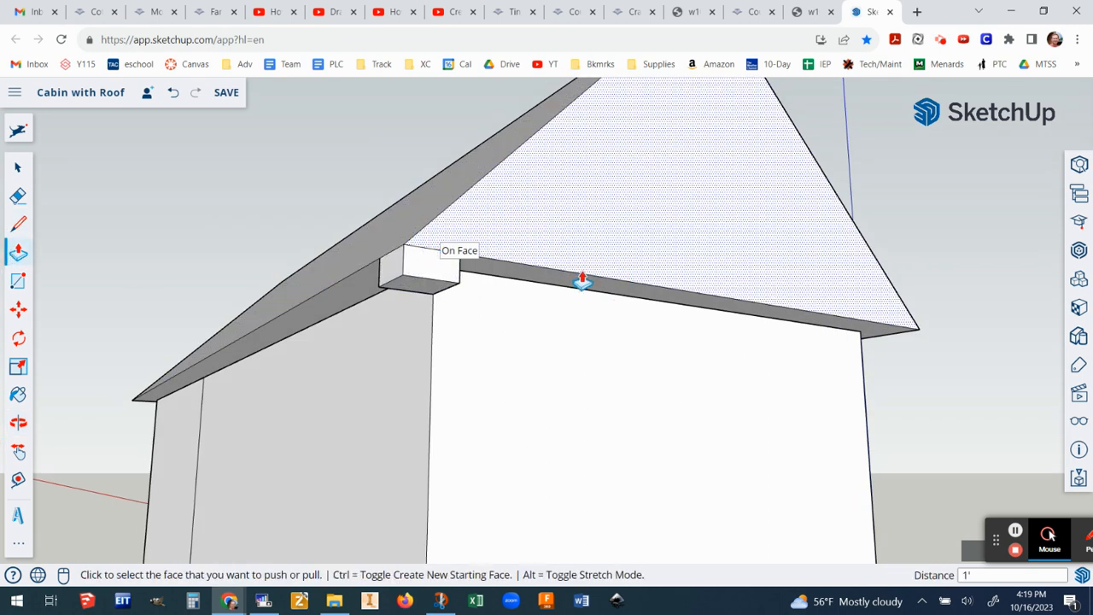
# Step: Close the eave block's inner side with a vertical line and Push/Pull that face 13' across the gable end to the front overhang
pyautogui.moveTo(577, 281); pyautogui.dragTo(415, 298, button='middle')
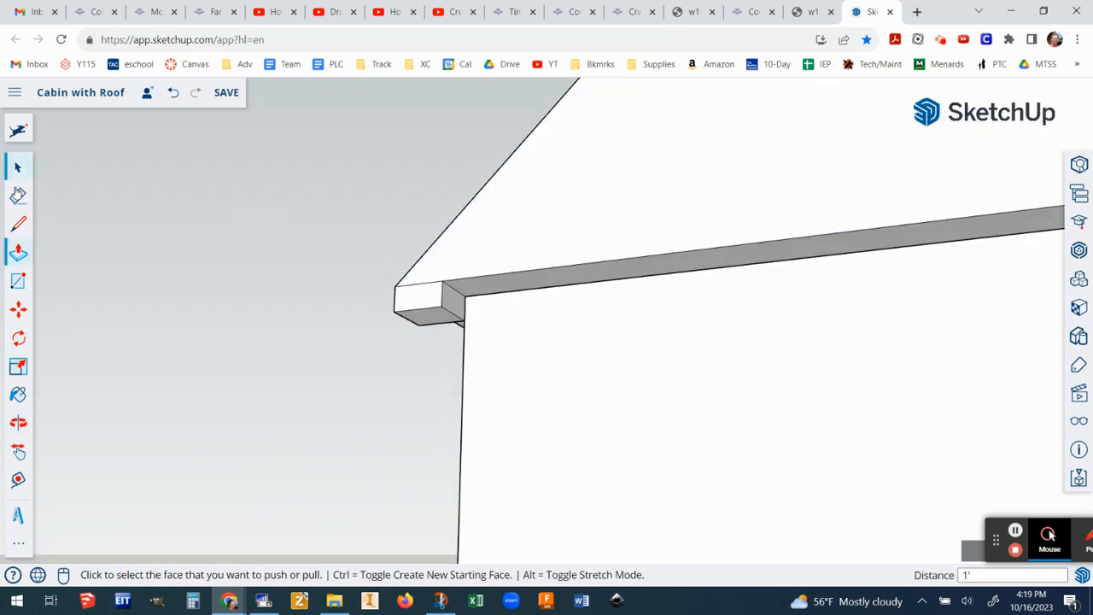
pyautogui.click(19, 223)
pyautogui.click(466, 296)
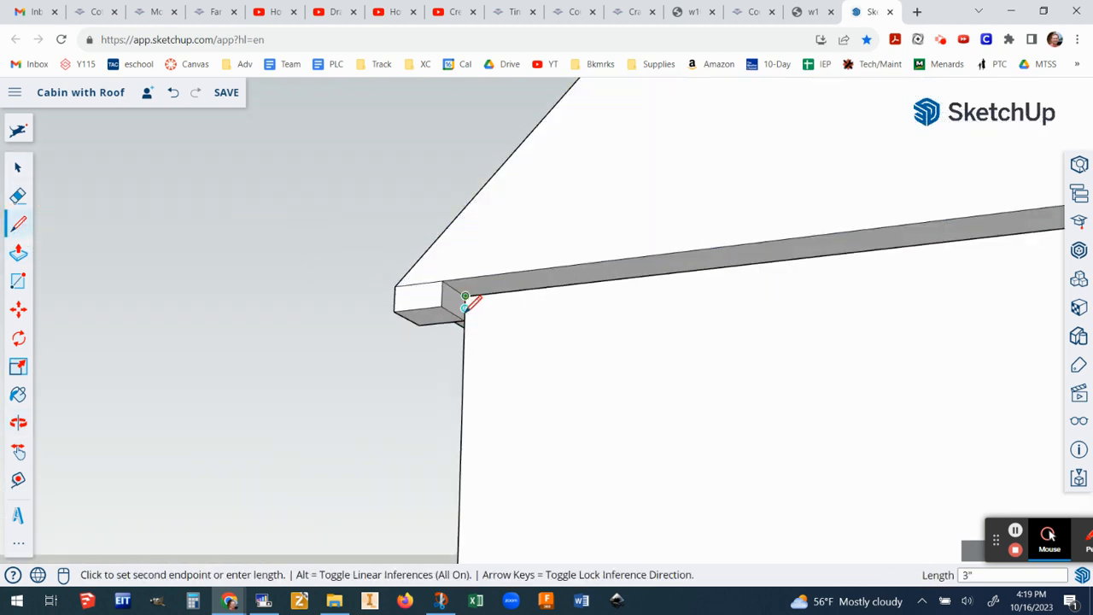
pyautogui.click(465, 318)
pyautogui.scroll(-5, 469, 316)
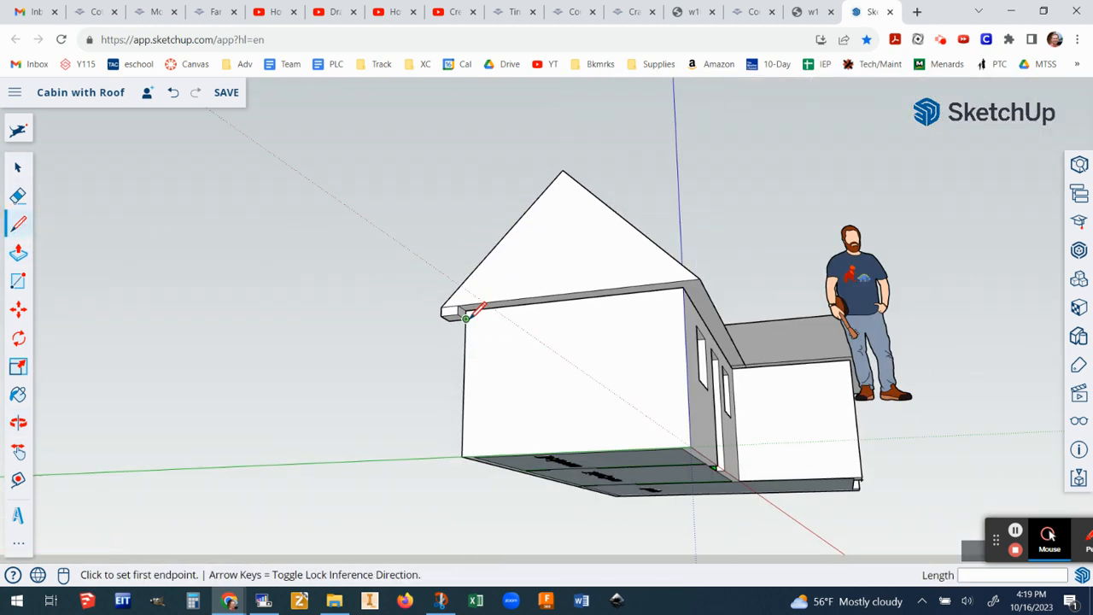
pyautogui.scroll(1, 475, 316)
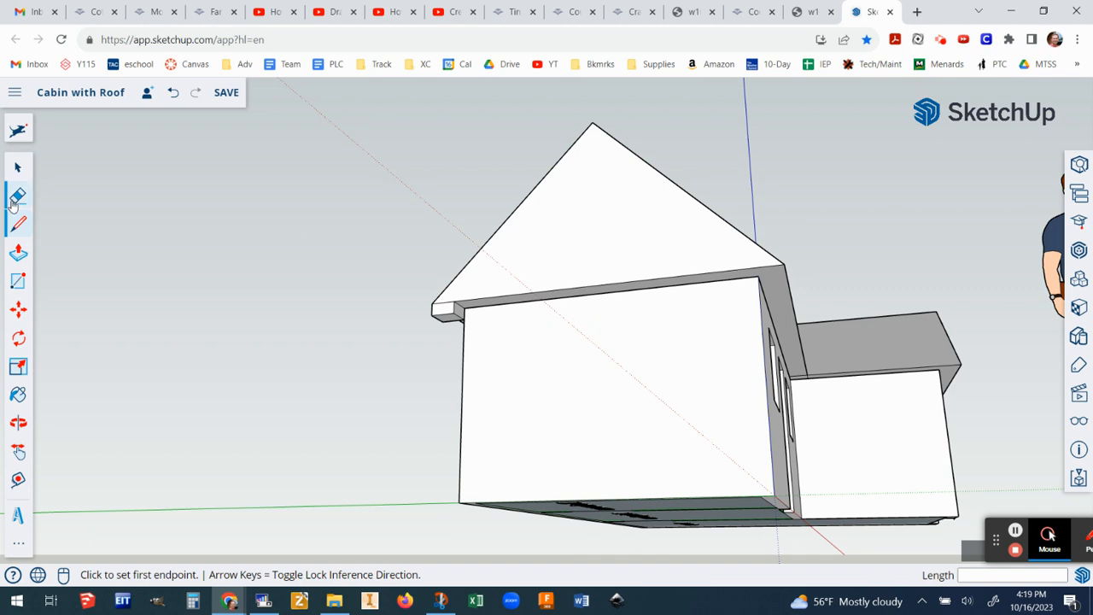
pyautogui.click(19, 253)
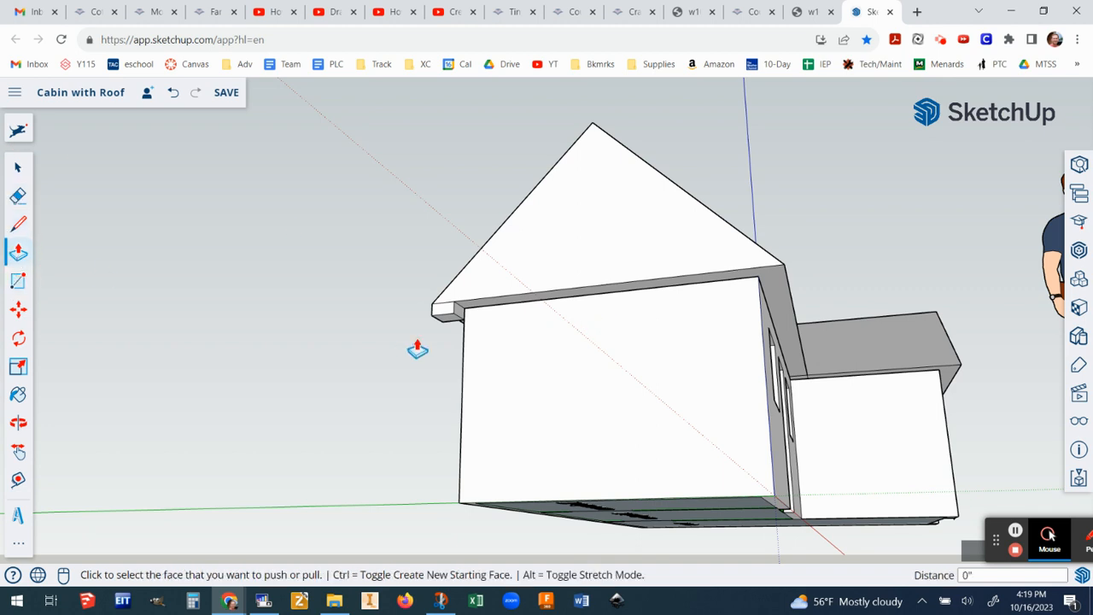
pyautogui.click(453, 314)
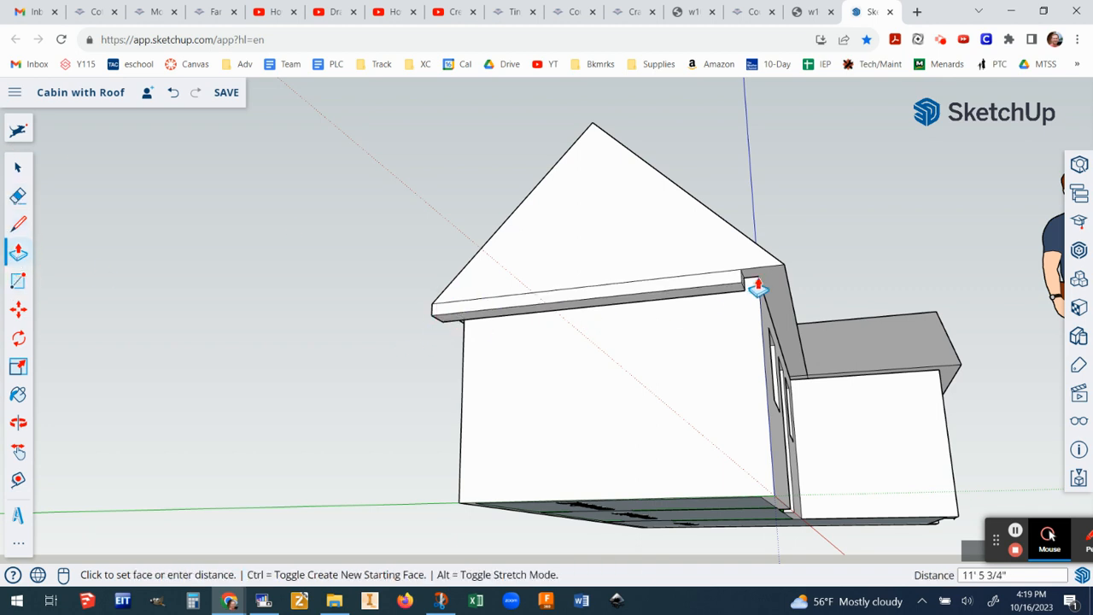
pyautogui.scroll(4, 786, 281)
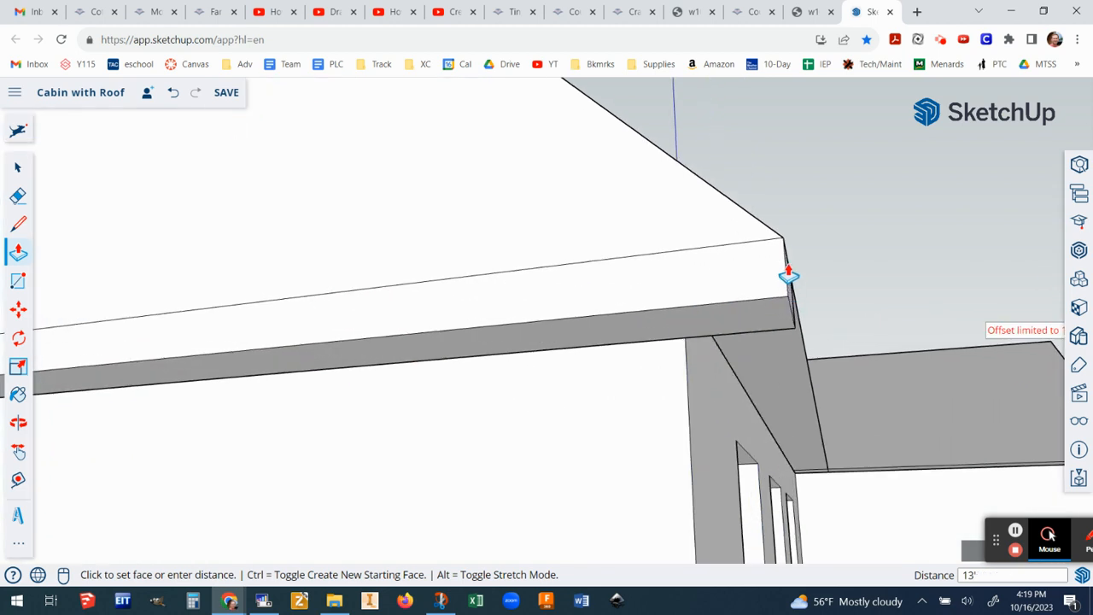
pyautogui.click(786, 275)
pyautogui.scroll(-5, 784, 286)
# Step: Close the eave's inner side at the front wall corner with a vertical line and Push/Pull it 18' 6" along the front to the garage roof
pyautogui.moveTo(824, 325); pyautogui.dragTo(258, 325, button='middle')
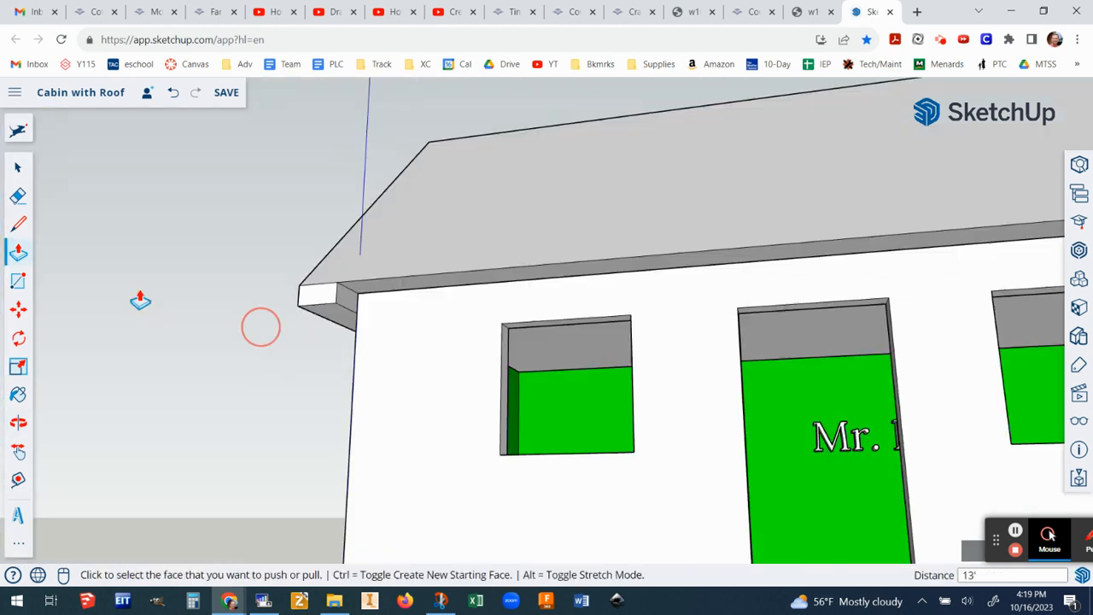
pyautogui.click(18, 223)
pyautogui.click(358, 292)
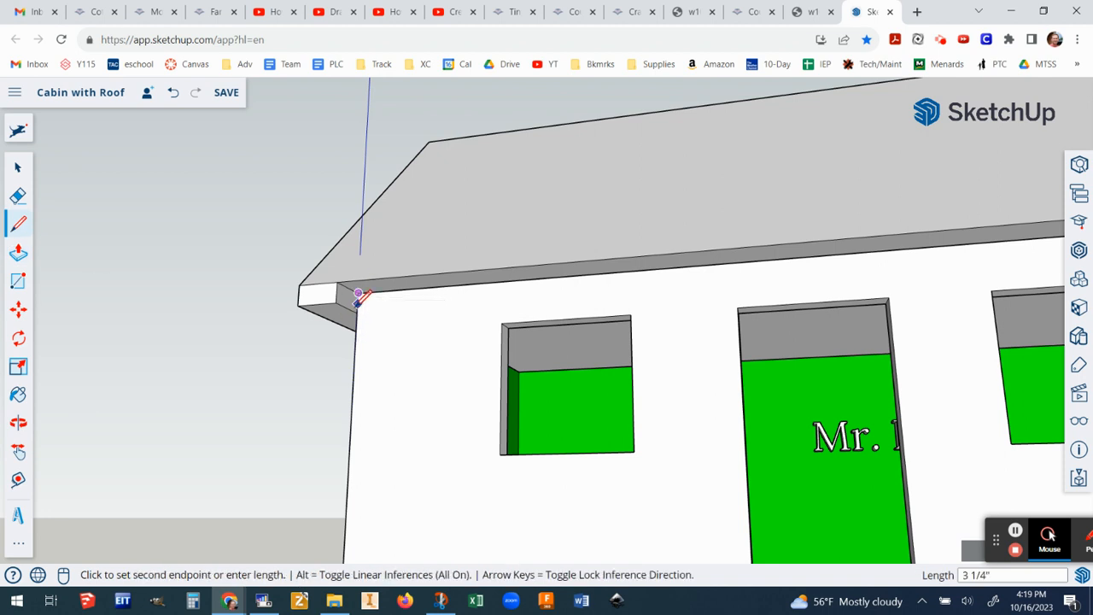
pyautogui.click(357, 313)
pyautogui.scroll(1, 372, 312)
pyautogui.scroll(-5, 389, 312)
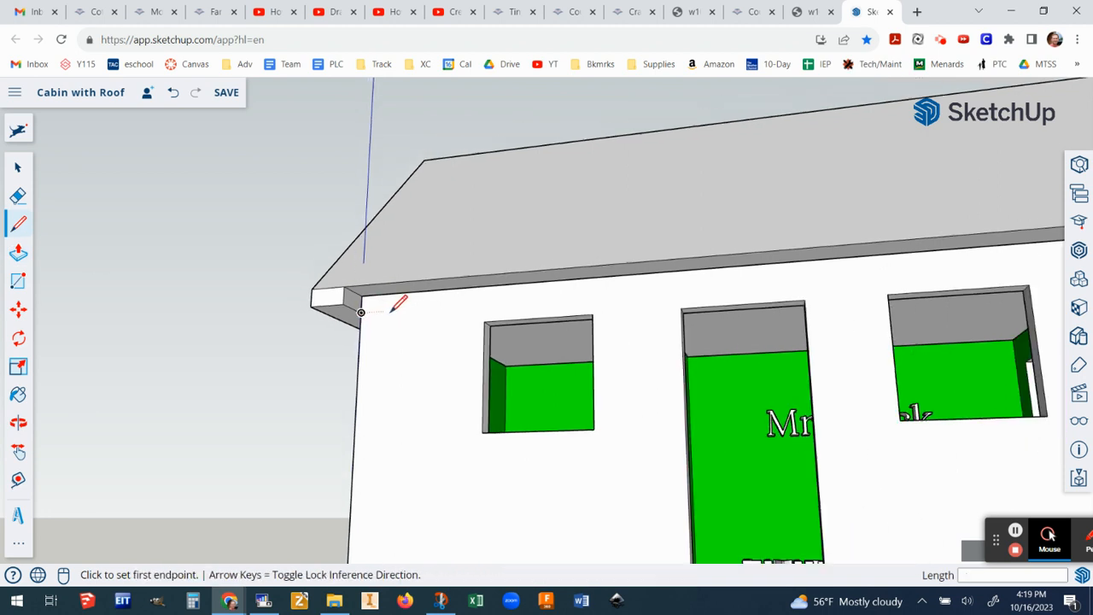
pyautogui.moveTo(841, 323); pyautogui.dragTo(863, 325, button='middle')
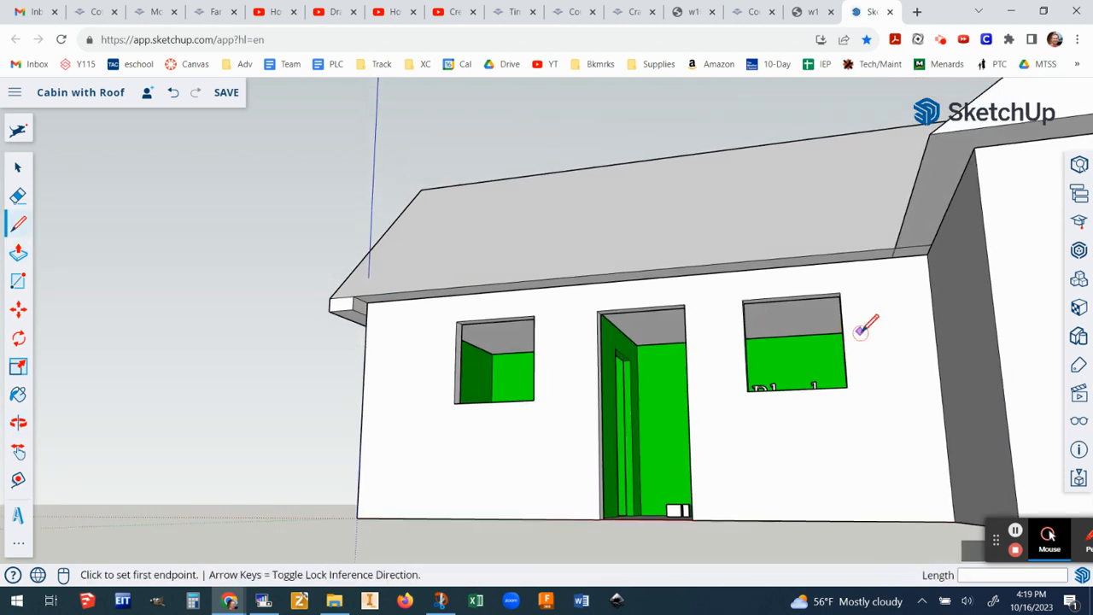
pyautogui.click(18, 253)
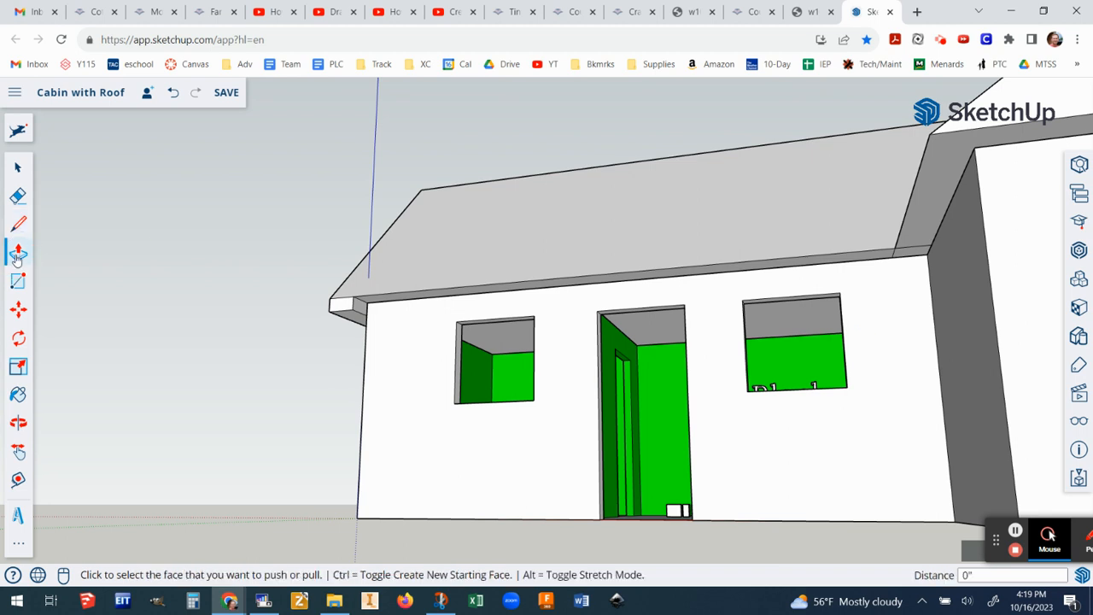
pyautogui.click(359, 314)
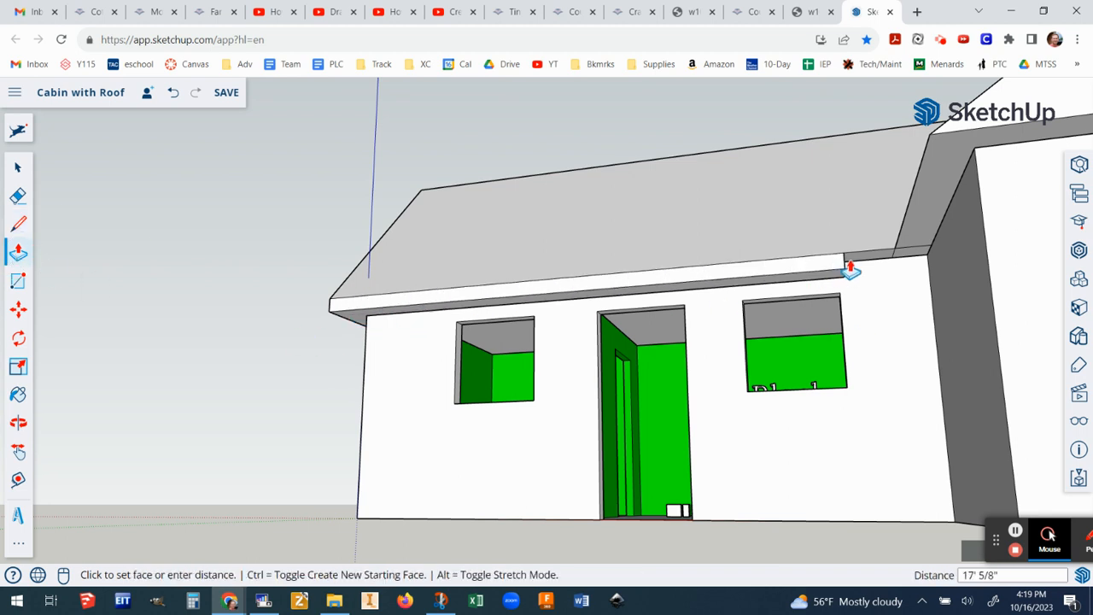
pyautogui.click(905, 266)
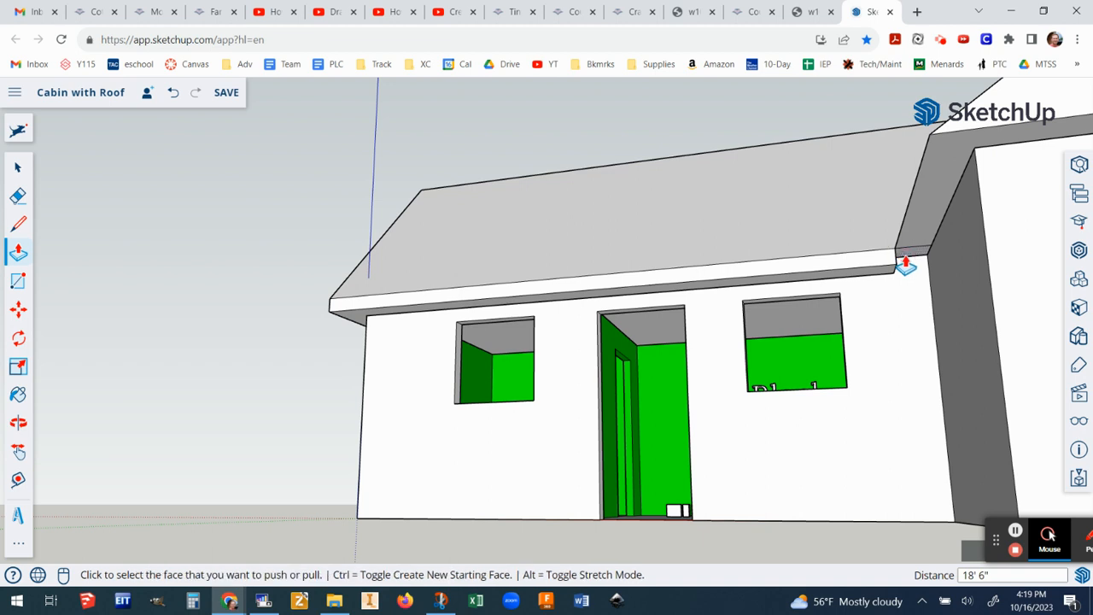
# Step: Push/Pull the end of the cabin's front eave under the garage overhang to the garage side wall
pyautogui.moveTo(916, 274); pyautogui.dragTo(866, 330, button='middle')
pyautogui.scroll(5, 884, 311)
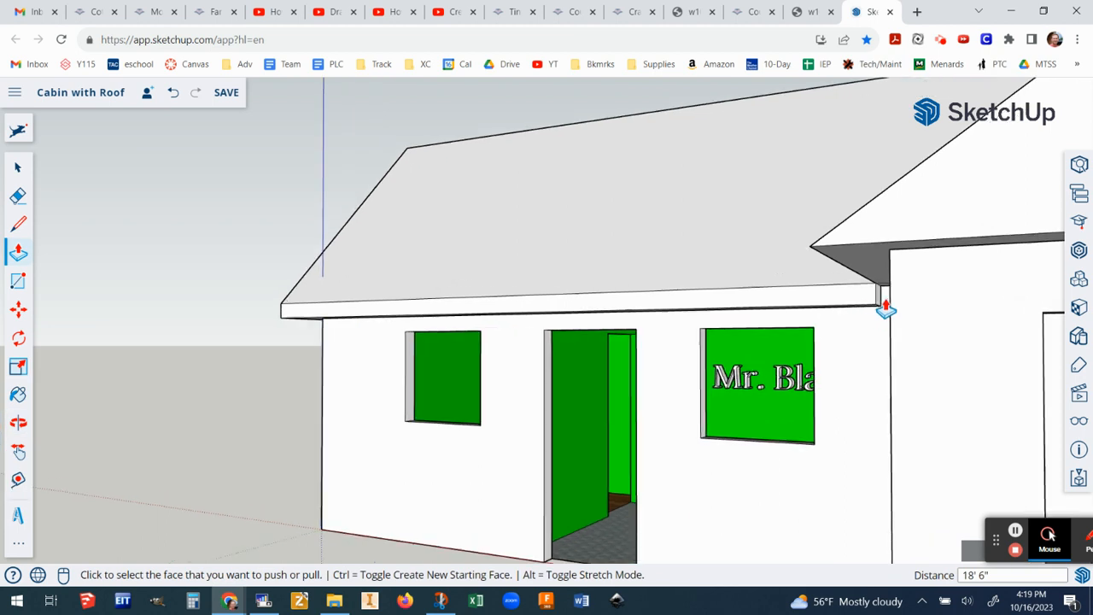
pyautogui.scroll(4, 882, 311)
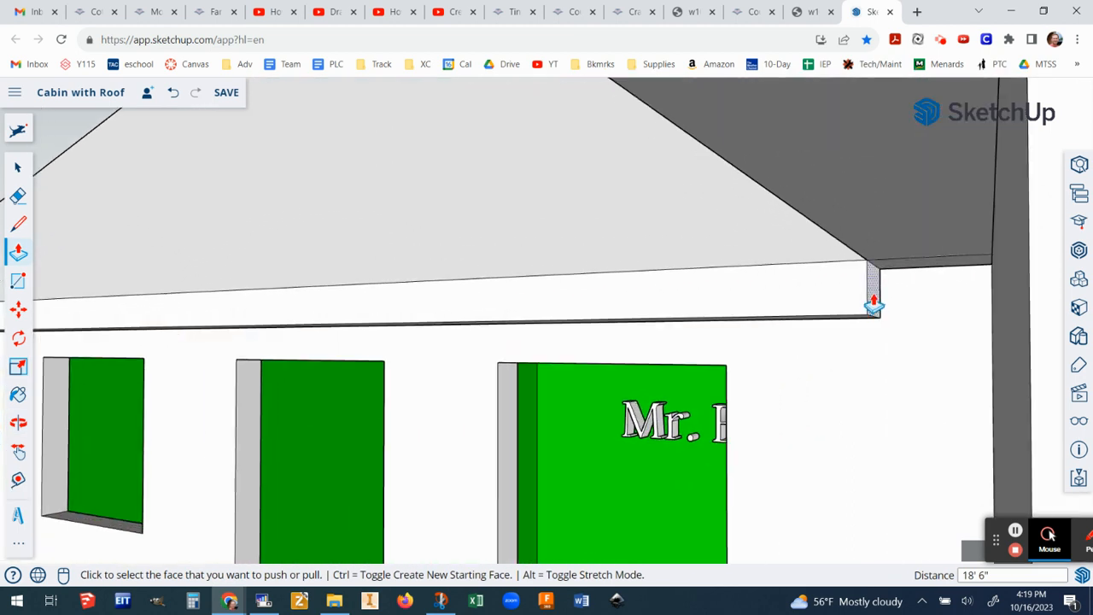
pyautogui.click(873, 305)
pyautogui.moveTo(814, 356); pyautogui.dragTo(959, 313, button='middle')
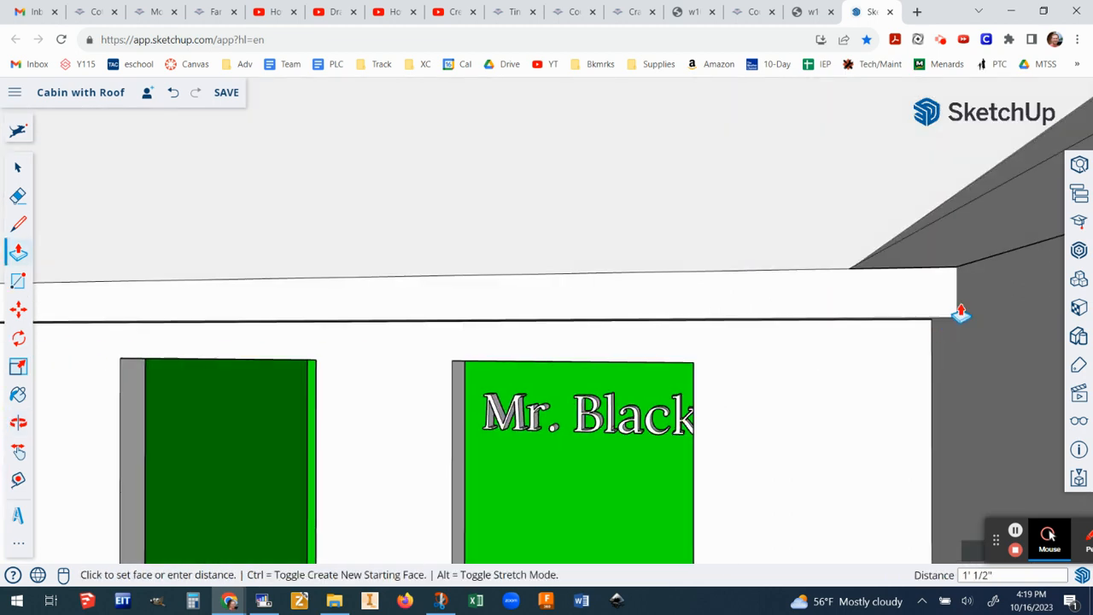
pyautogui.click(964, 272)
# Step: Split the front eave with a vertical line at the garage roof edge and Push/Pull the end portion 8' forward to the garage gable face
pyautogui.moveTo(964, 272); pyautogui.dragTo(891, 285, button='middle')
pyautogui.click(19, 224)
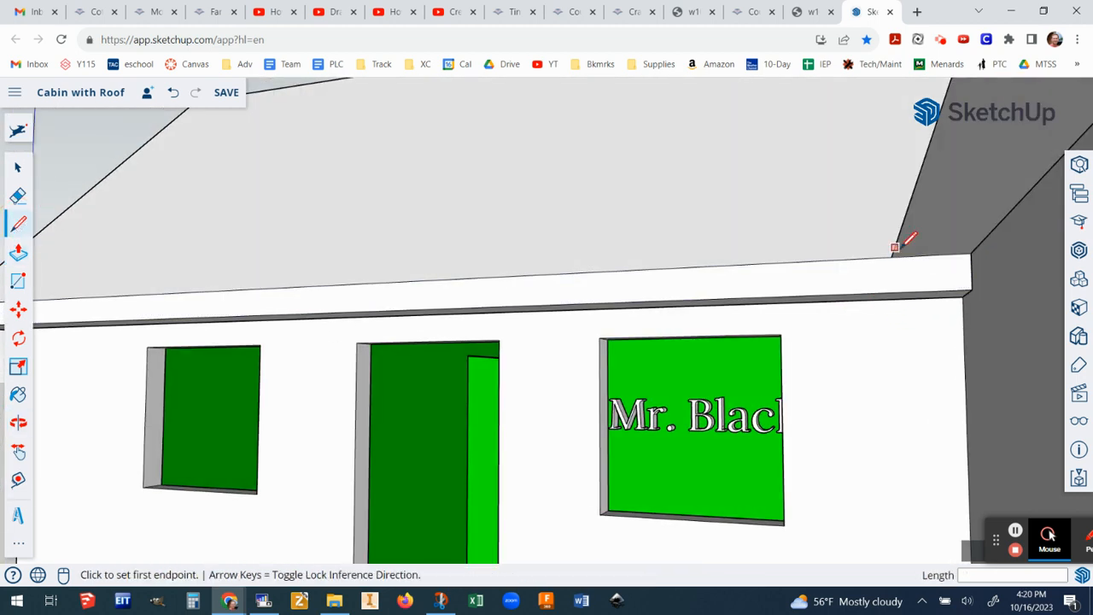
pyautogui.click(892, 256)
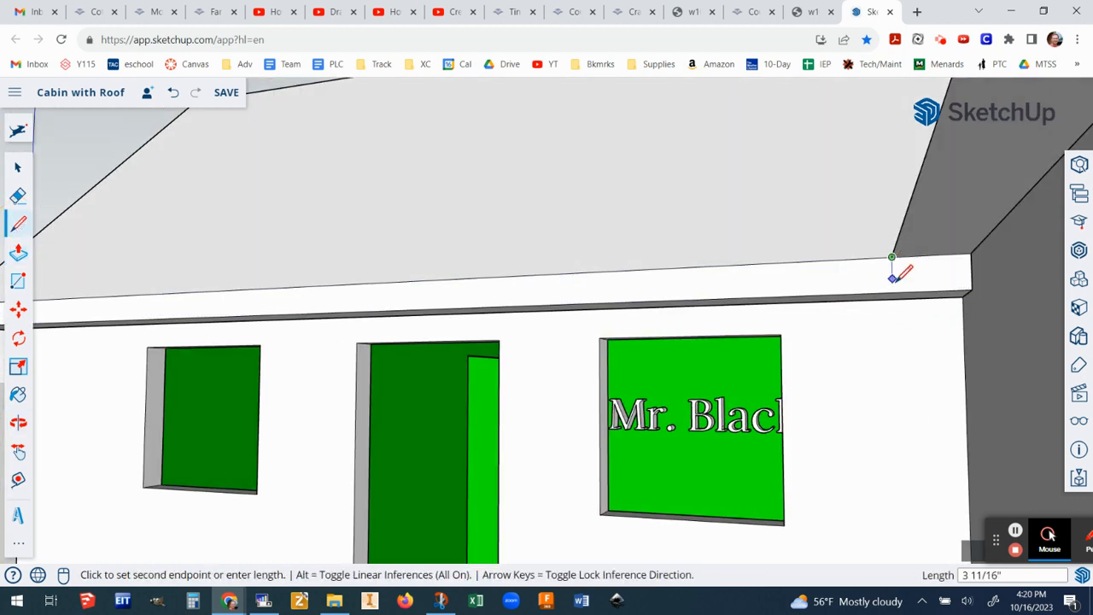
pyautogui.click(892, 292)
pyautogui.scroll(-5, 895, 289)
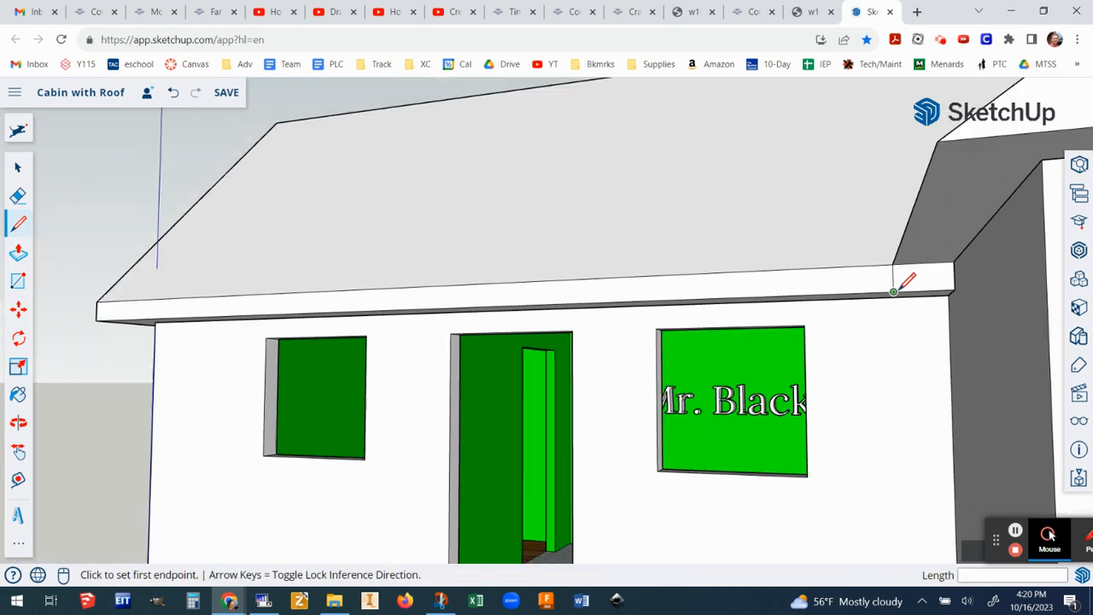
pyautogui.click(18, 252)
pyautogui.click(915, 285)
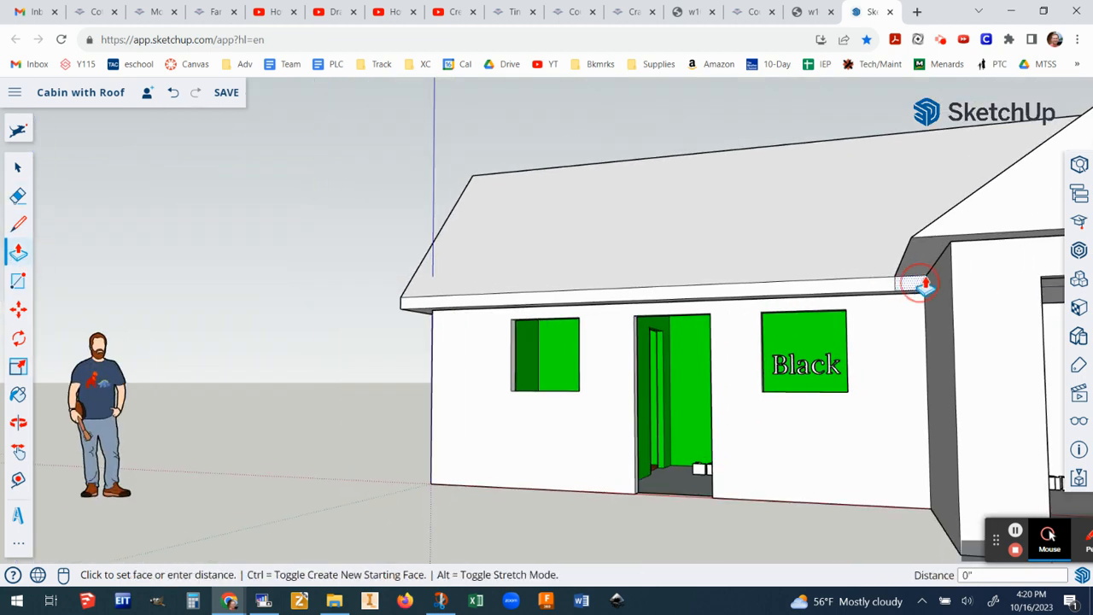
pyautogui.click(973, 245)
# Step: Close the garage eave's inner side with a vertical line and Push/Pull that face 12' 11 13/16" across the garage front
pyautogui.moveTo(979, 246); pyautogui.dragTo(5, 350, button='middle')
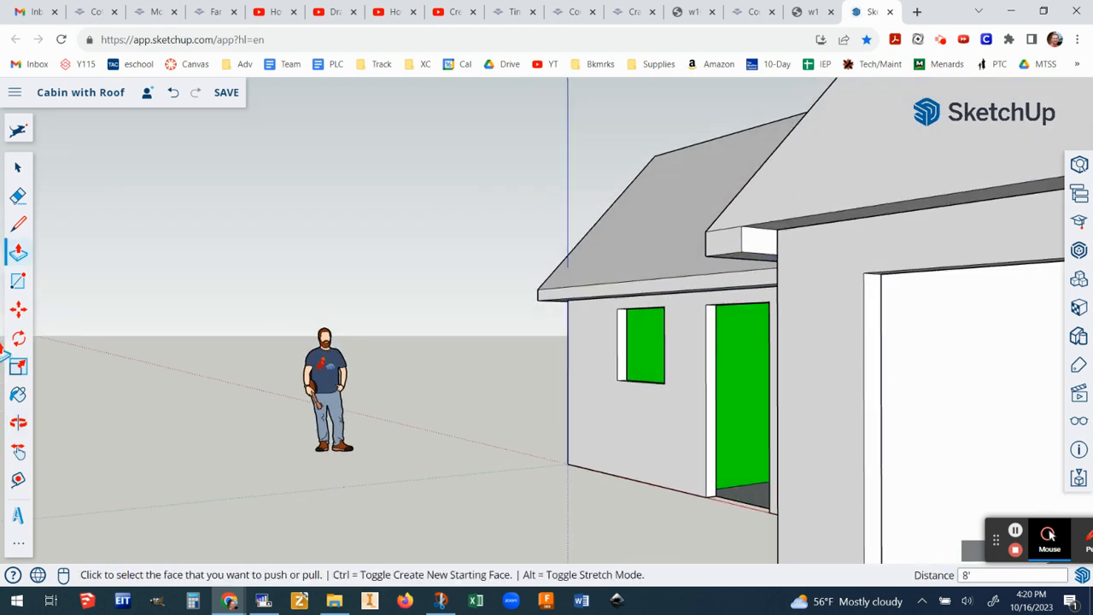
pyautogui.click(18, 223)
pyautogui.click(778, 228)
pyautogui.click(779, 254)
pyautogui.scroll(-1, 855, 272)
pyautogui.scroll(-4, 856, 271)
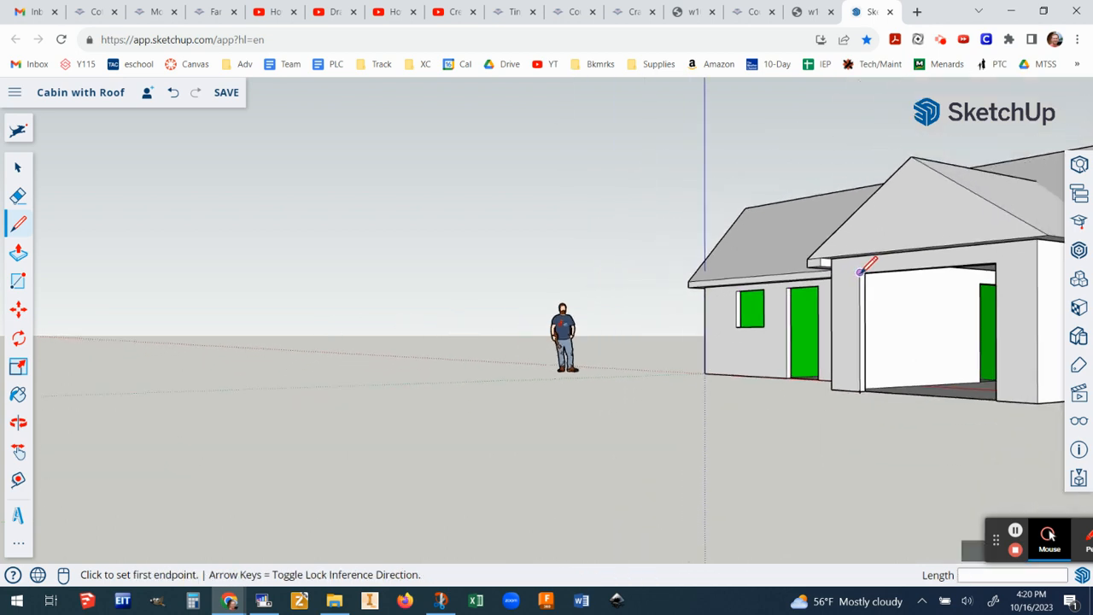
pyautogui.click(18, 253)
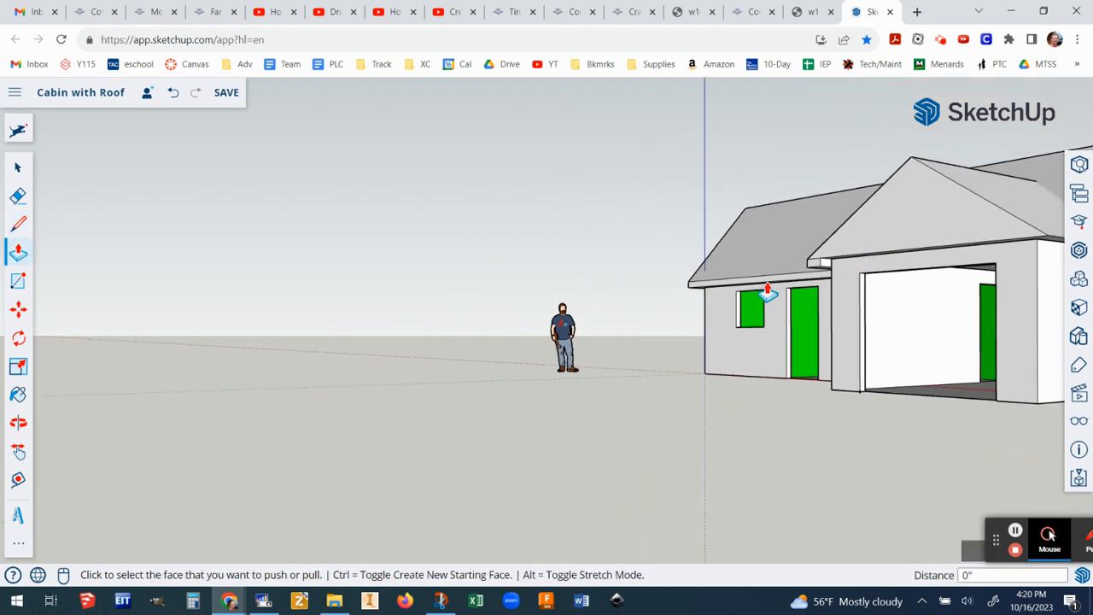
pyautogui.click(833, 268)
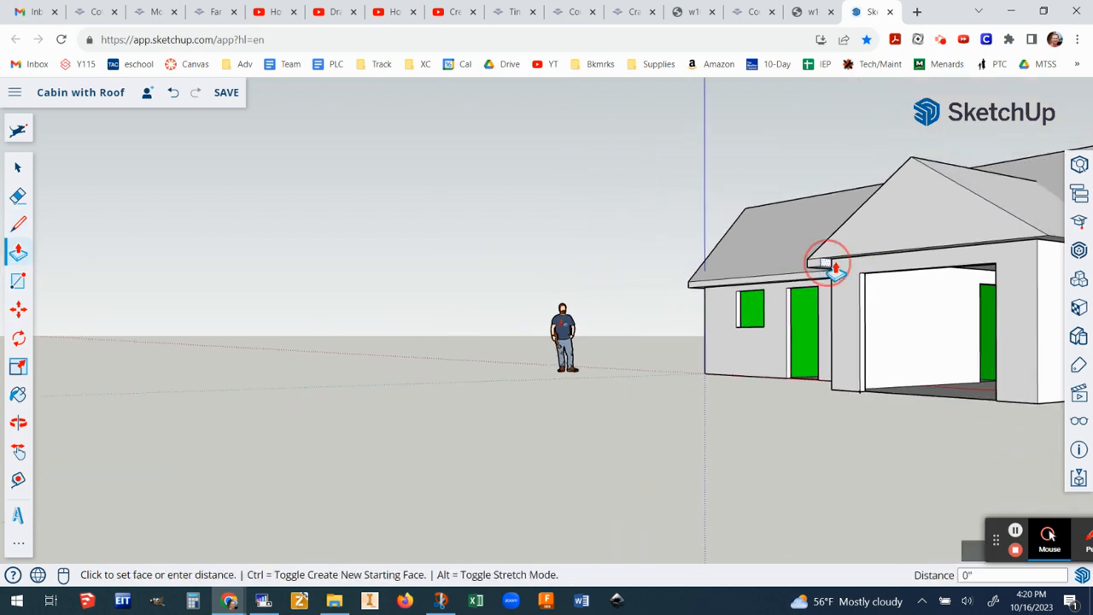
pyautogui.click(1054, 244)
pyautogui.scroll(-5, 1027, 271)
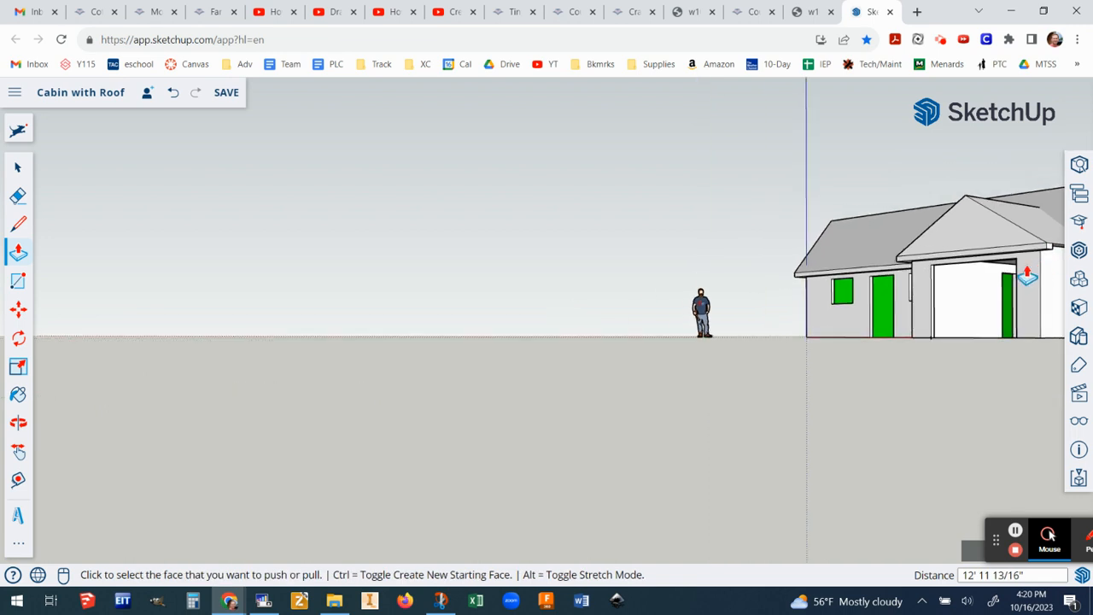
pyautogui.scroll(5, 900, 273)
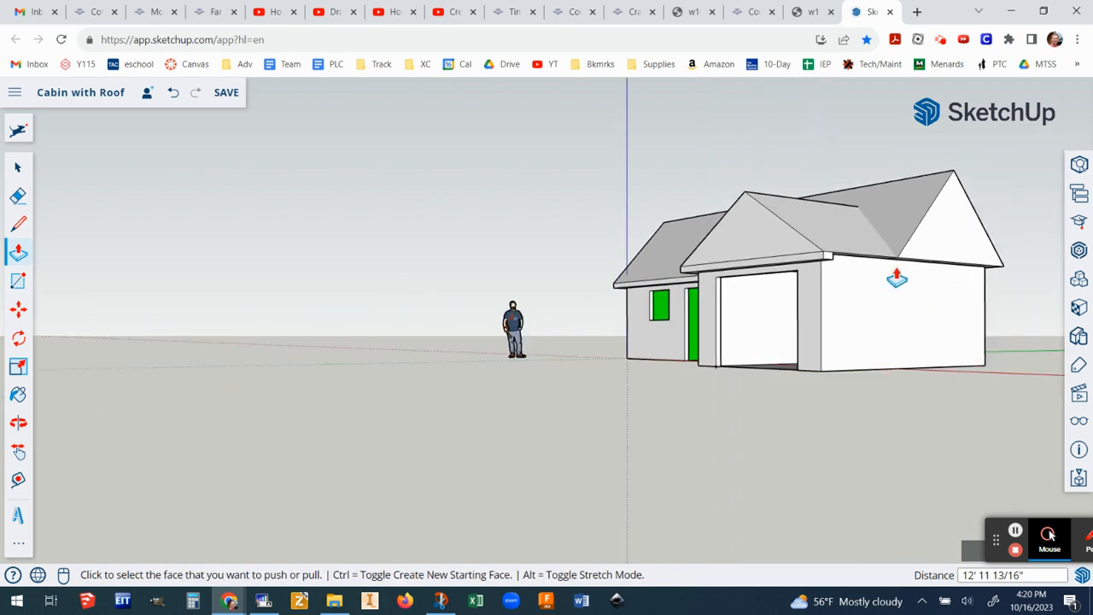
# Step: Close the eave's inner side at the garage side wall's front corner with a 6" vertical line
pyautogui.moveTo(917, 299); pyautogui.dragTo(421, 310, button='middle')
pyautogui.click(18, 224)
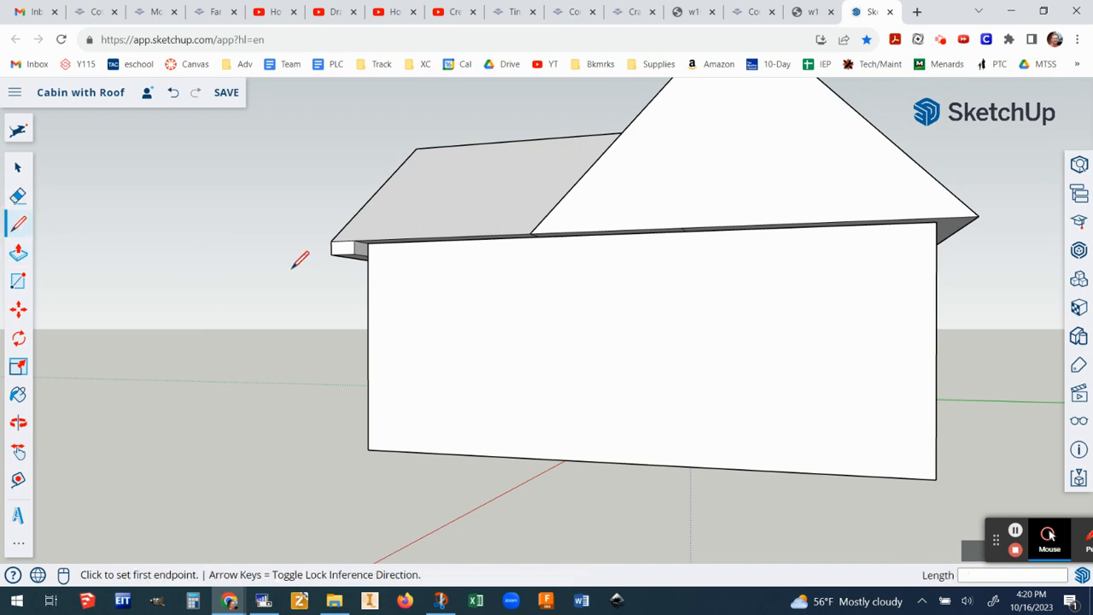
pyautogui.scroll(2, 368, 243)
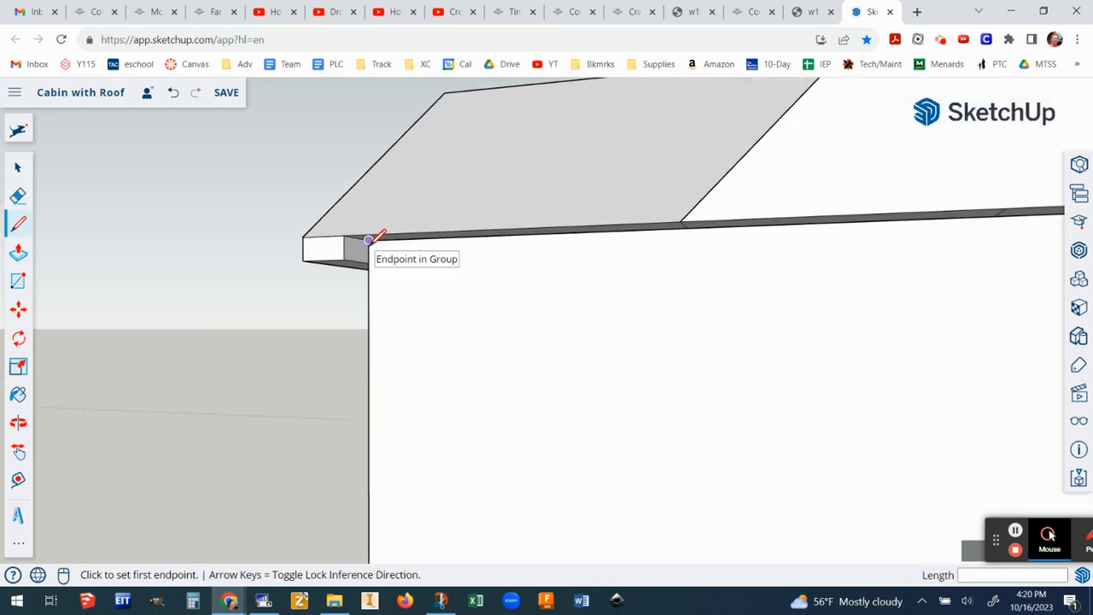
pyautogui.click(367, 240)
pyautogui.press('Escape')
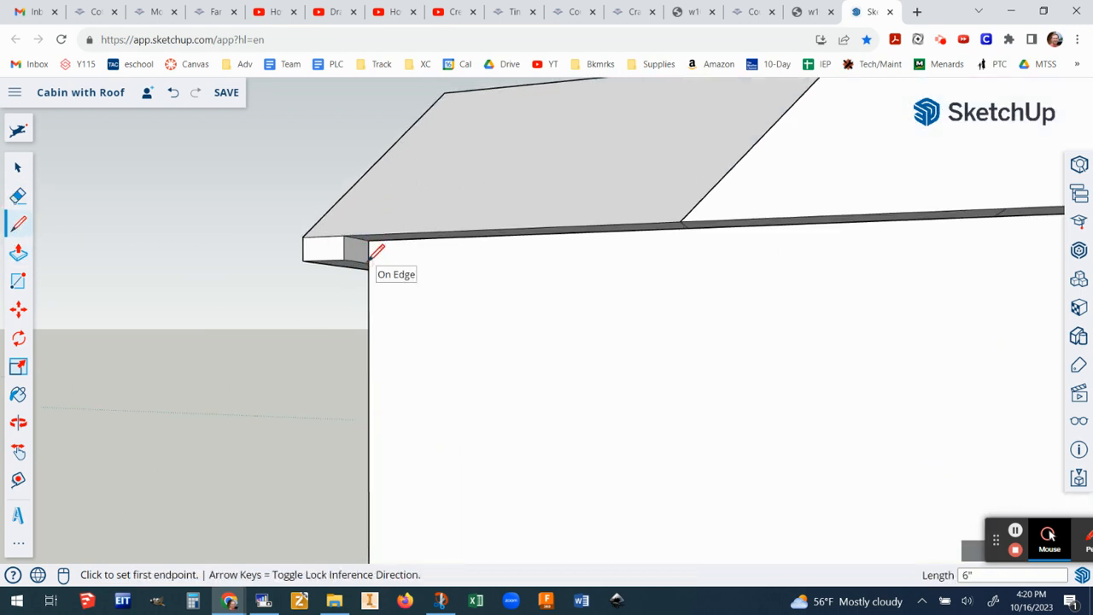
# Step: Push/Pull the closed eave face 7' along the garage side wall and a further 14' to the roof's back corner
pyautogui.scroll(-2, 129, 237)
pyautogui.click(19, 251)
pyautogui.click(464, 293)
pyautogui.scroll(-3, 873, 264)
pyautogui.scroll(3, 880, 271)
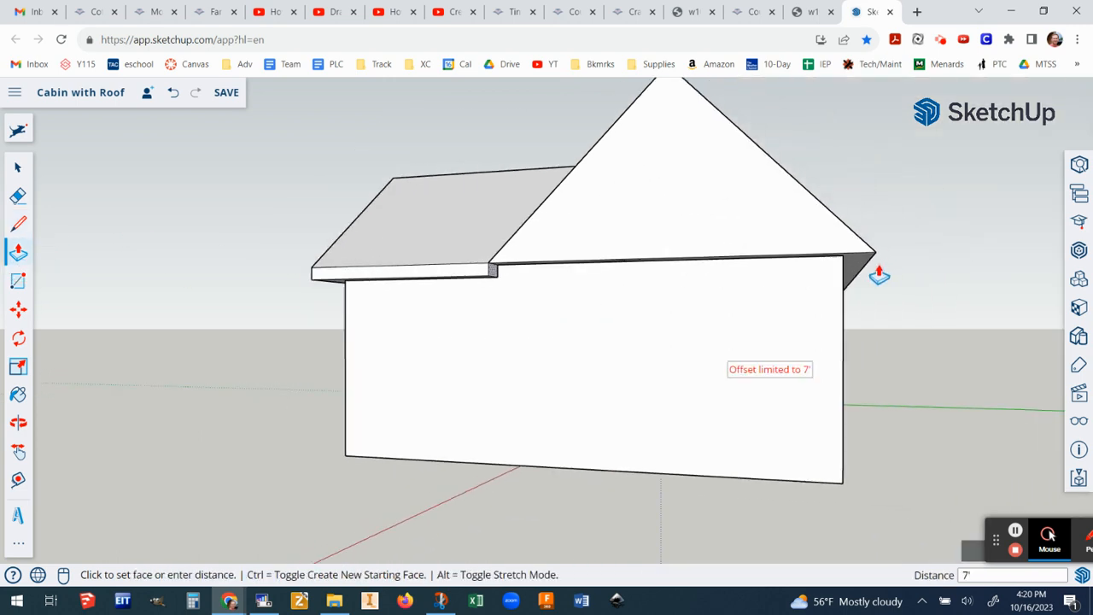
pyautogui.scroll(1, 570, 259)
pyautogui.moveTo(570, 259); pyautogui.dragTo(585, 192, button='middle')
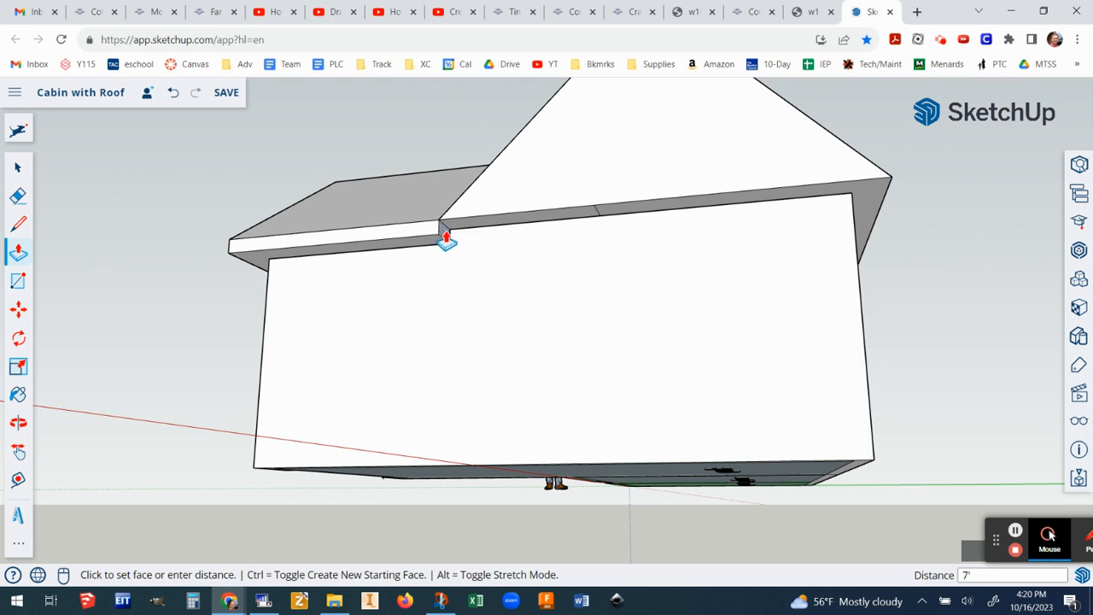
pyautogui.click(471, 232)
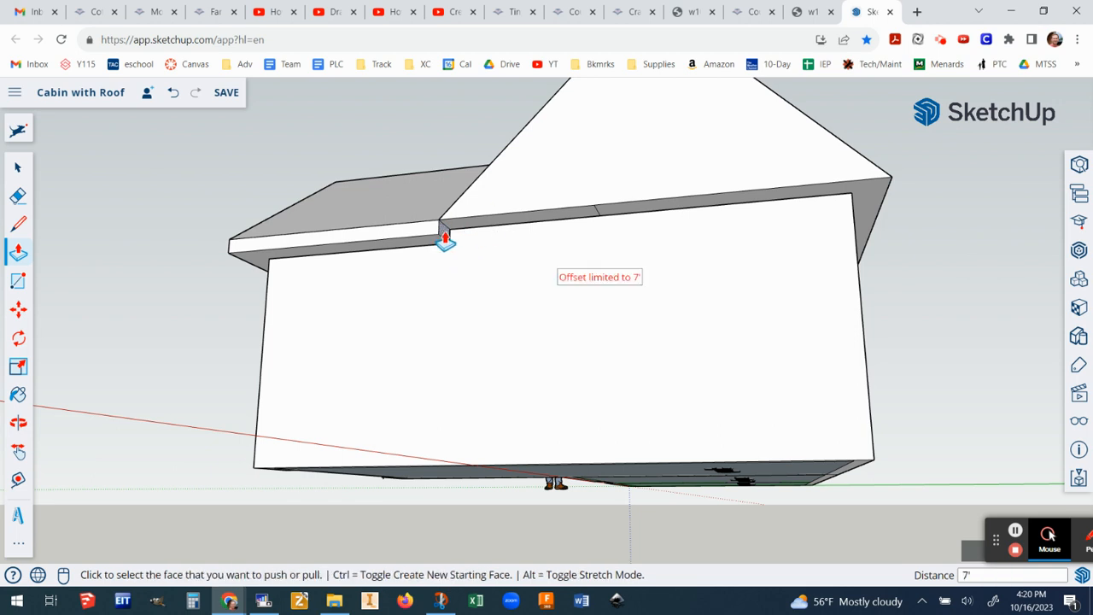
pyautogui.click(444, 242)
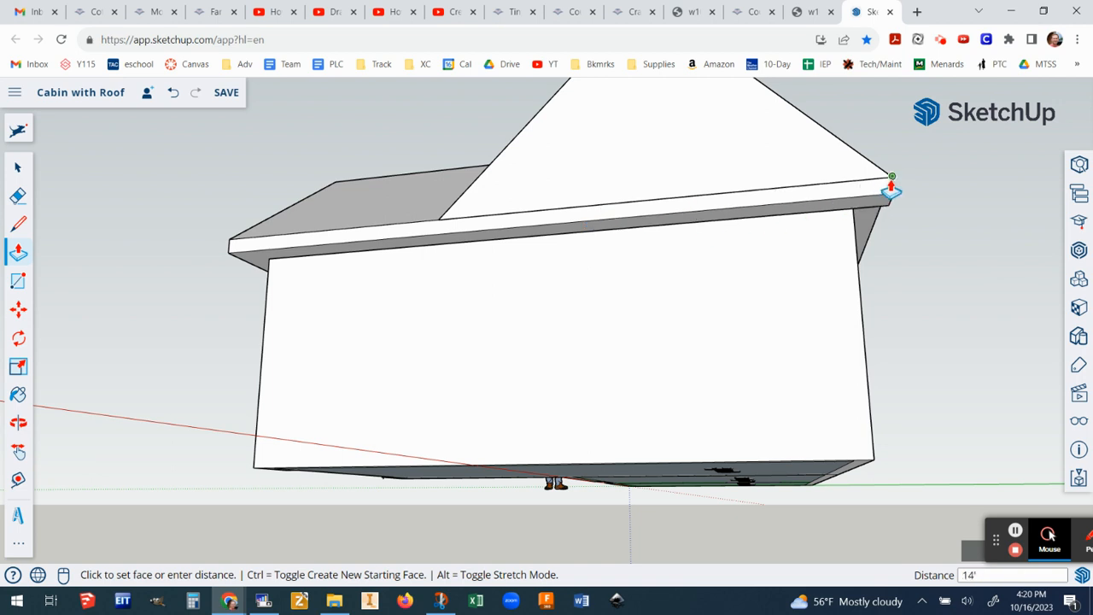
pyautogui.click(891, 184)
# Step: Close the eave's inner side at the back wall corner behind the garage with a 6" vertical line
pyautogui.moveTo(912, 215); pyautogui.dragTo(248, 257, button='middle')
pyautogui.click(20, 222)
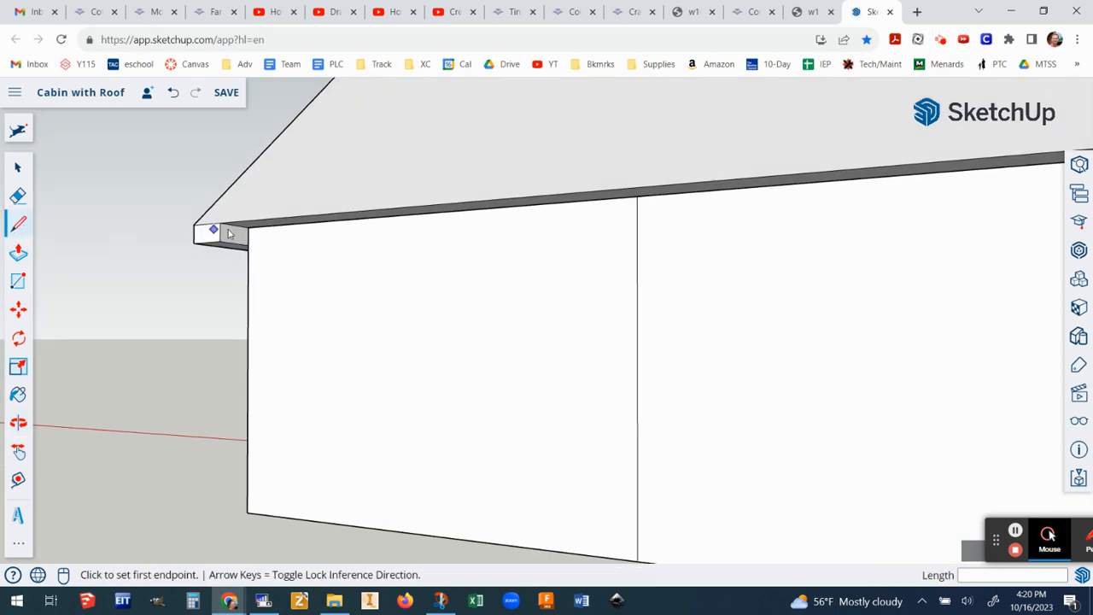
pyautogui.click(248, 226)
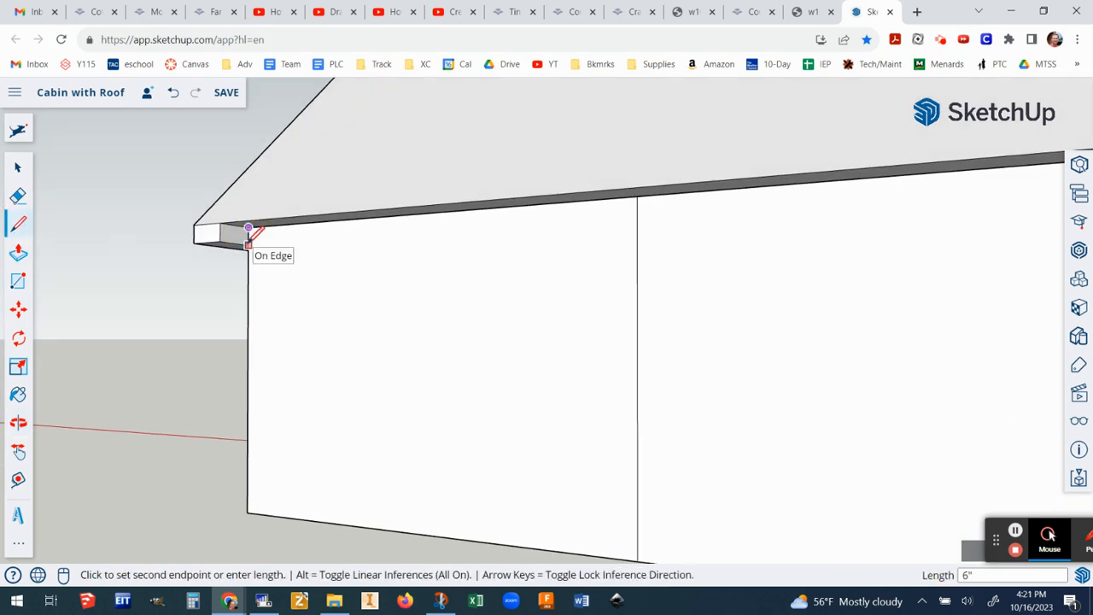
pyautogui.press('Escape')
pyautogui.scroll(-1, 303, 284)
pyautogui.scroll(-5, 303, 284)
pyautogui.scroll(6, 300, 281)
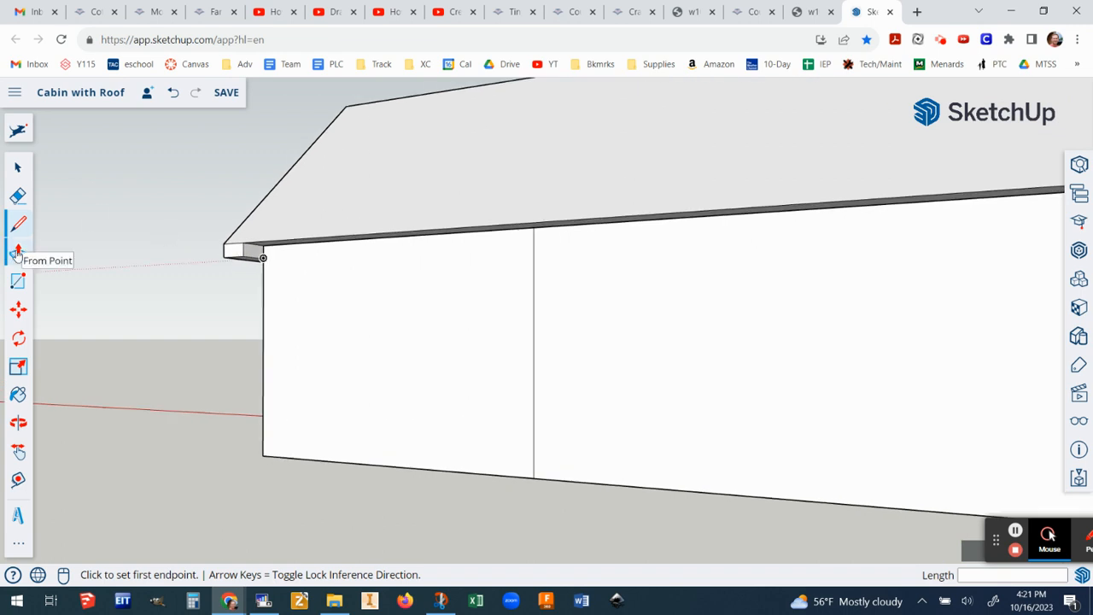
# Step: Push/Pull the closed eave face 31' 6" along the back wall to the far end of the cabin
pyautogui.click(19, 252)
pyautogui.click(253, 256)
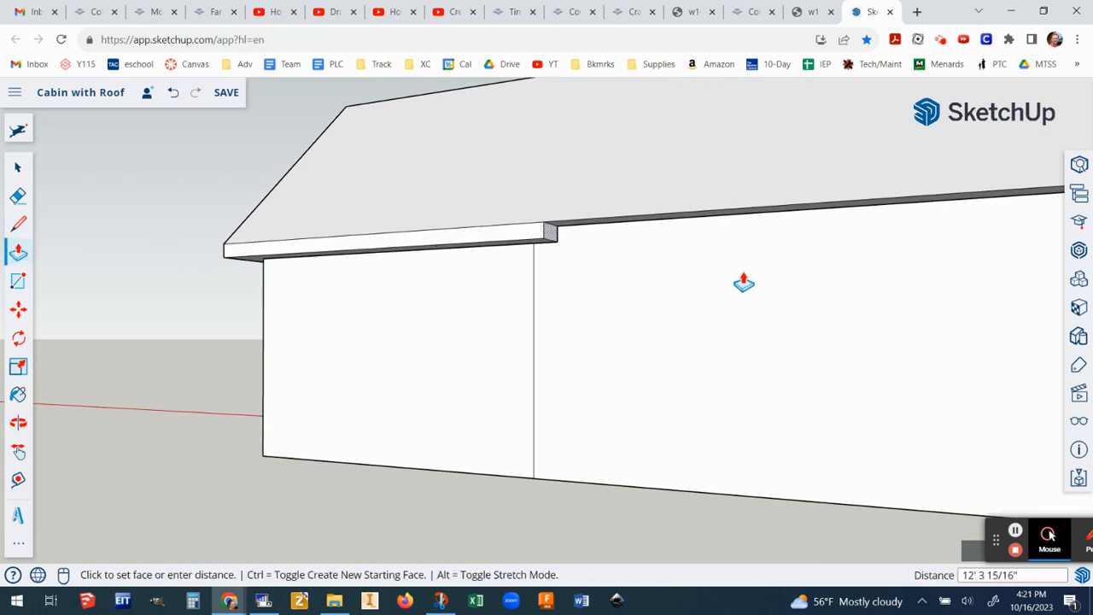
pyautogui.scroll(-3, 903, 246)
pyautogui.moveTo(959, 245); pyautogui.dragTo(882, 262, button='middle')
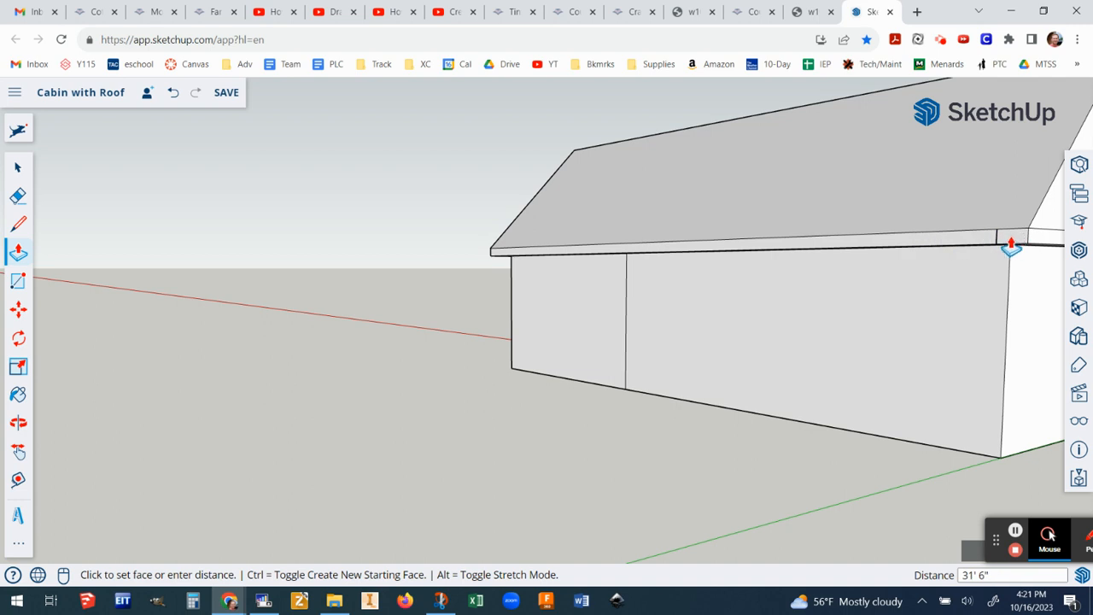
pyautogui.click(1014, 245)
# Step: Erase the leftover vertical edge near the end of the back eave and inspect the boxed eaves around the house
pyautogui.scroll(3, 993, 256)
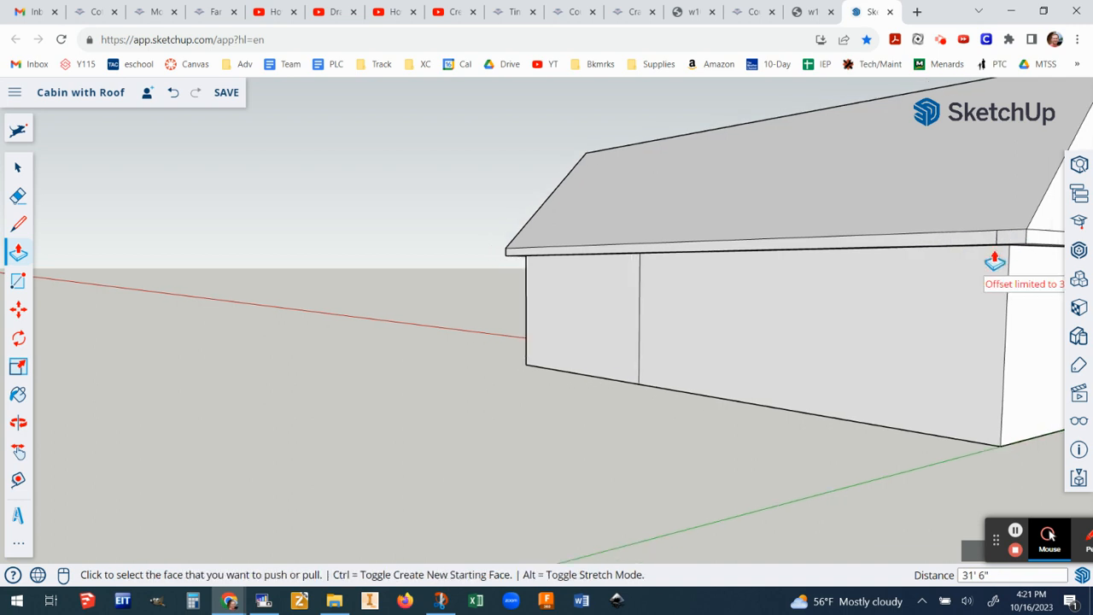
pyautogui.scroll(1, 986, 262)
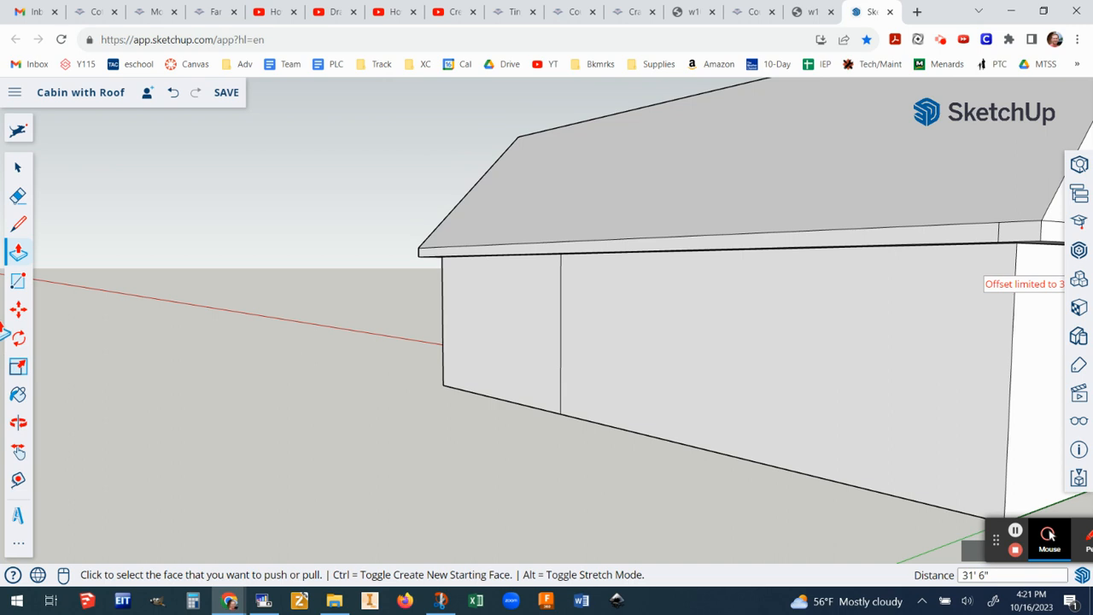
pyautogui.click(18, 197)
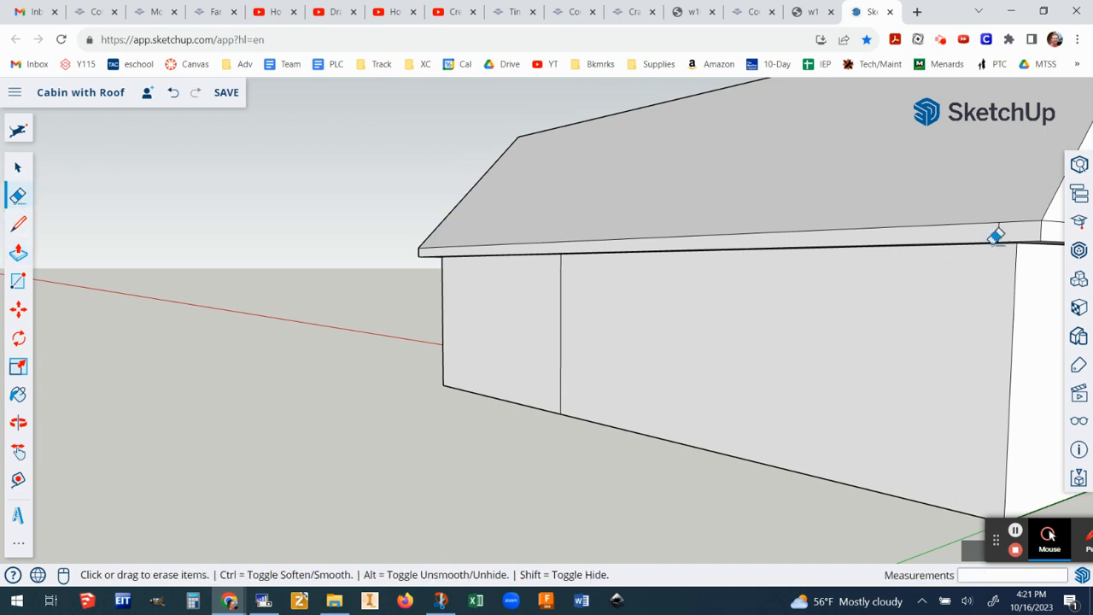
pyautogui.scroll(-2, 1012, 245)
pyautogui.moveTo(957, 221)
pyautogui.mouseDown(button='middle')
pyautogui.moveTo(941, 171)
pyautogui.moveTo(984, 134)
pyautogui.mouseUp(button='middle')
pyautogui.moveTo(967, 185)
pyautogui.mouseDown(button='middle')
pyautogui.moveTo(618, 219)
pyautogui.moveTo(967, 258)
pyautogui.moveTo(247, 341)
pyautogui.mouseUp(button='middle')
pyautogui.moveTo(685, 256)
pyautogui.mouseDown(button='middle')
pyautogui.moveTo(558, 245)
pyautogui.moveTo(296, 264)
pyautogui.moveTo(299, 283)
pyautogui.moveTo(555, 312)
pyautogui.moveTo(693, 293)
pyautogui.mouseUp(button='middle')
pyautogui.moveTo(617, 217)
pyautogui.mouseDown(button='middle')
pyautogui.moveTo(825, 273)
pyautogui.moveTo(805, 252)
pyautogui.mouseUp(button='middle')
pyautogui.moveTo(896, 245)
pyautogui.mouseDown(button='middle')
pyautogui.moveTo(897, 336)
pyautogui.moveTo(835, 210)
pyautogui.mouseUp(button='middle')
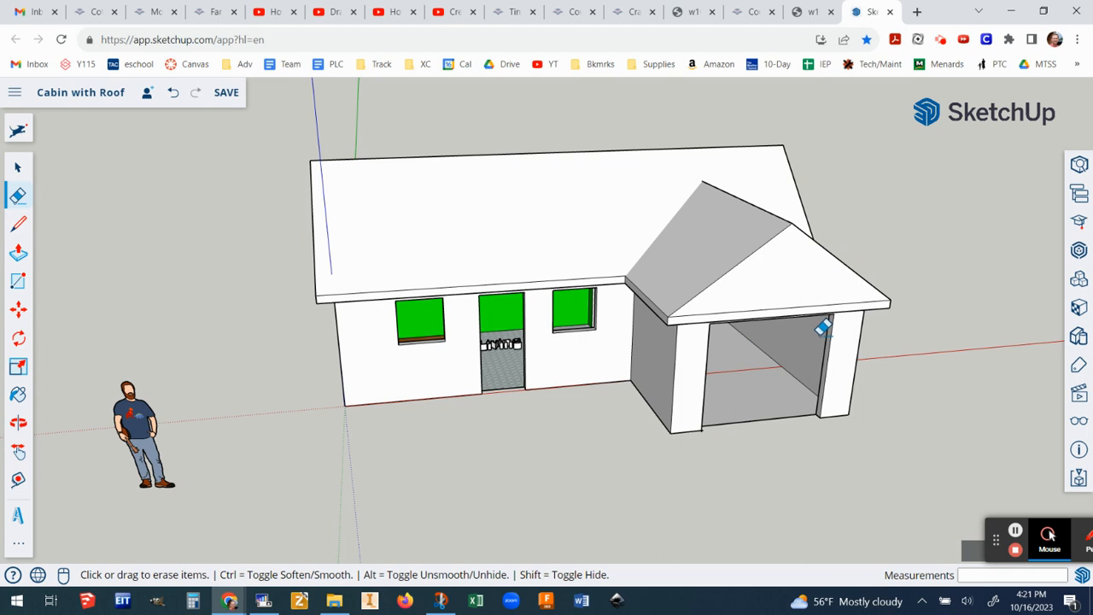
# Step: Hide the Walls tag so that only the roof geometry is shown
pyautogui.click(1079, 367)
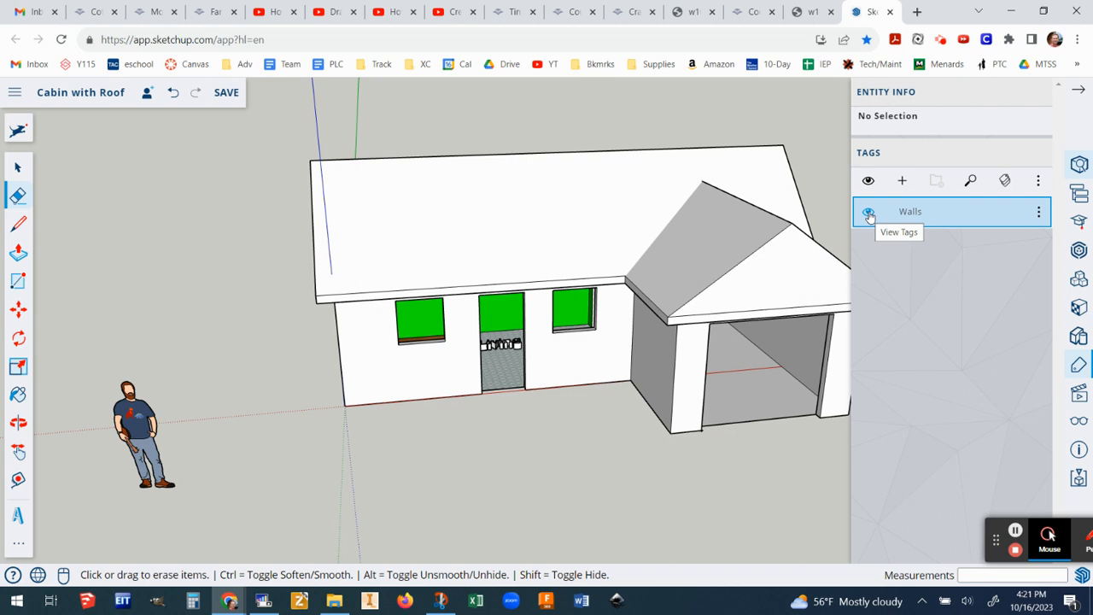
pyautogui.click(868, 212)
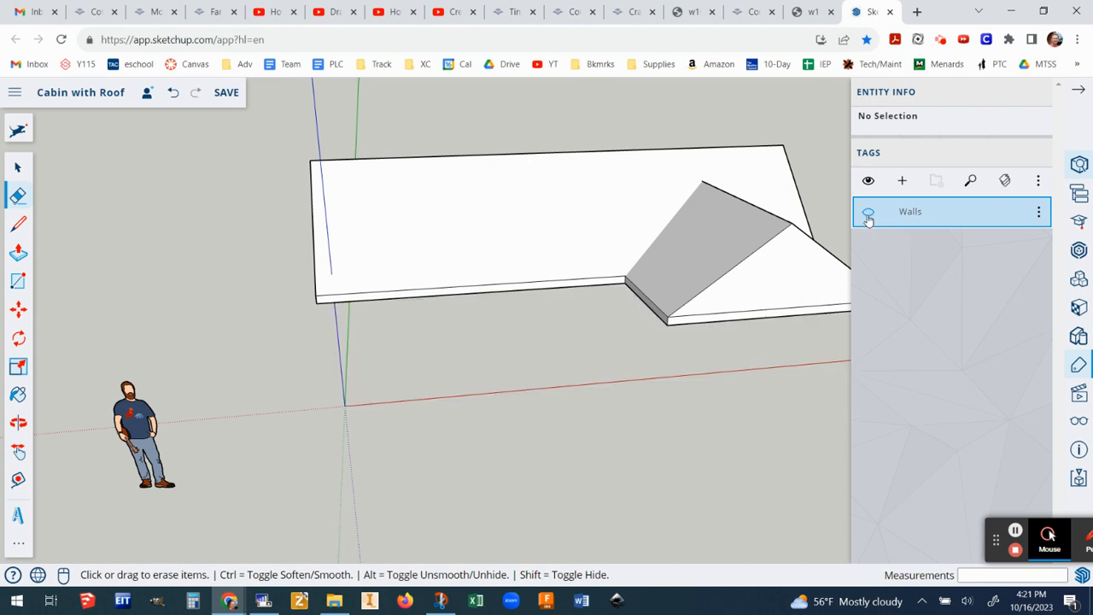
pyautogui.scroll(-1, 834, 284)
pyautogui.scroll(-4, 834, 284)
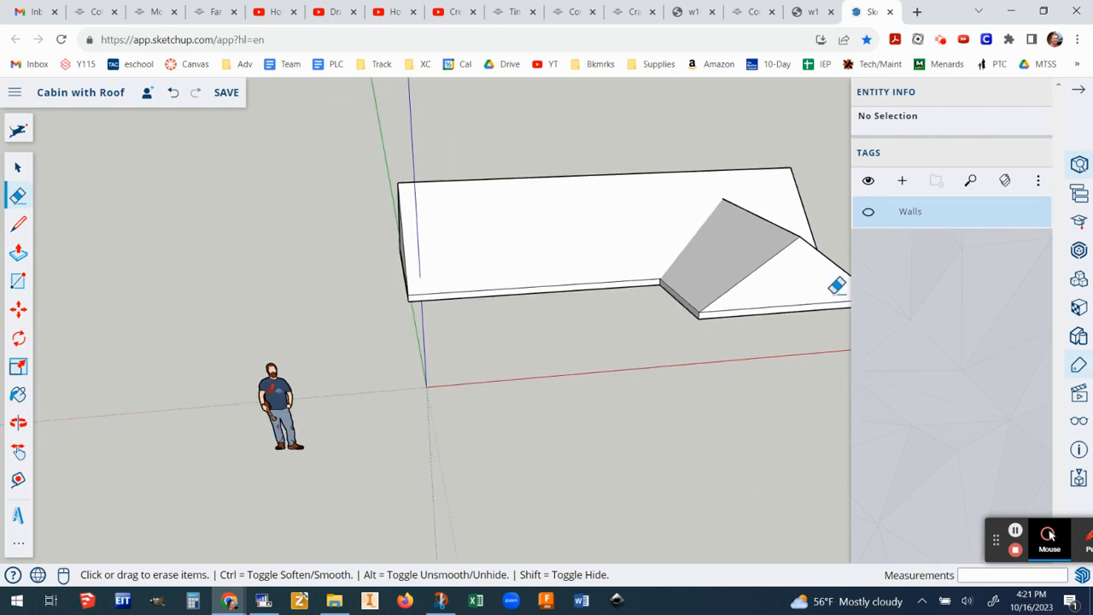
pyautogui.keyDown('shift'); pyautogui.moveTo(822, 263); pyautogui.dragTo(746, 273, button='middle'); pyautogui.keyUp('shift')
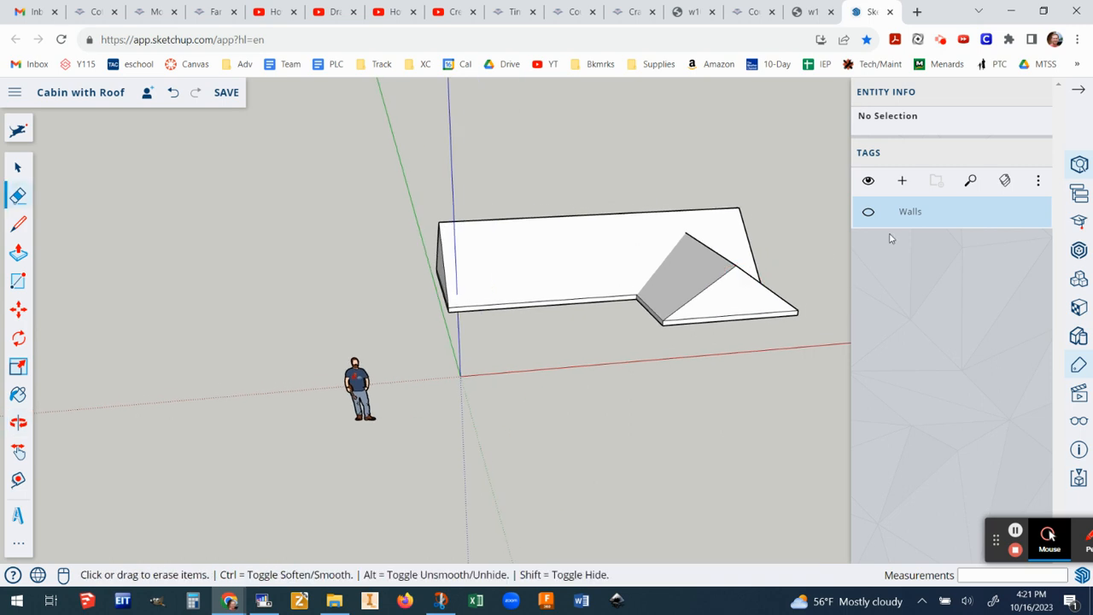
# Step: Select all of the roof geometry and make it a group
pyautogui.click(18, 167)
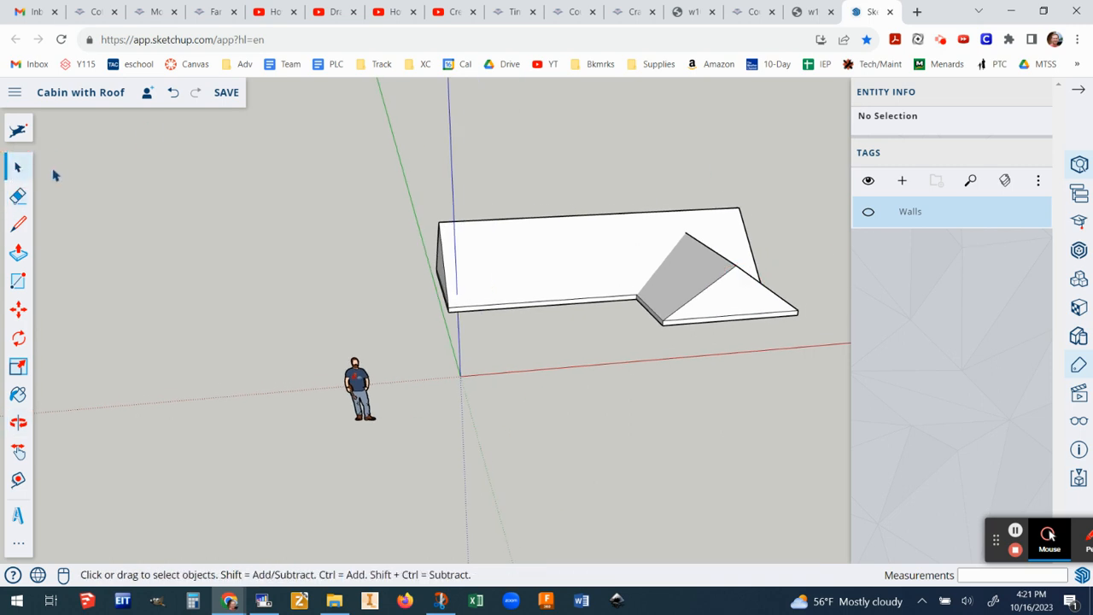
pyautogui.moveTo(405, 177); pyautogui.dragTo(816, 367)
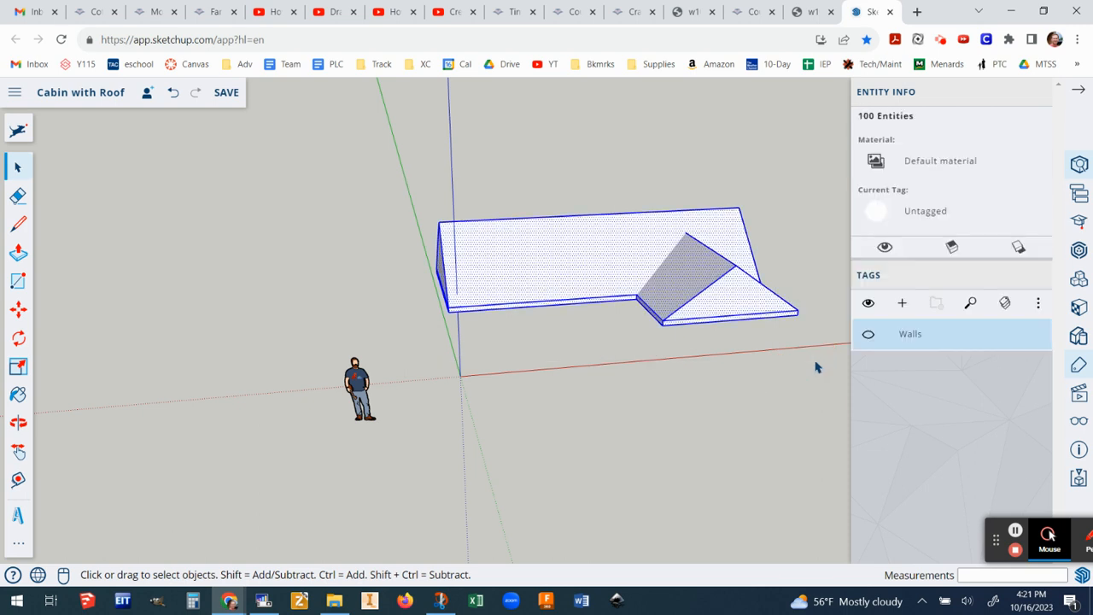
pyautogui.rightClick(606, 265)
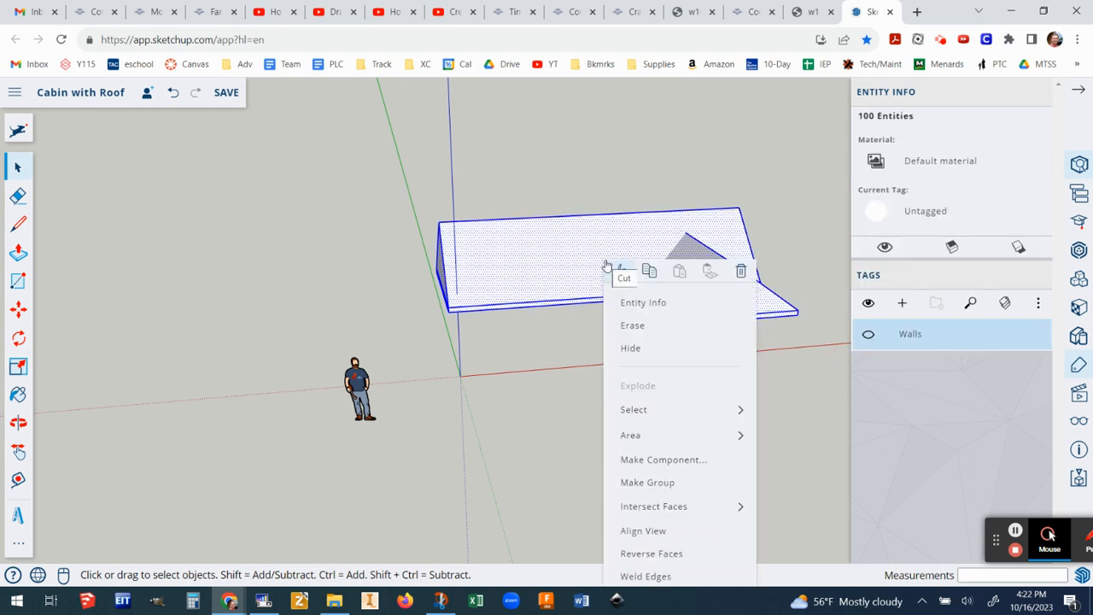
pyautogui.click(655, 483)
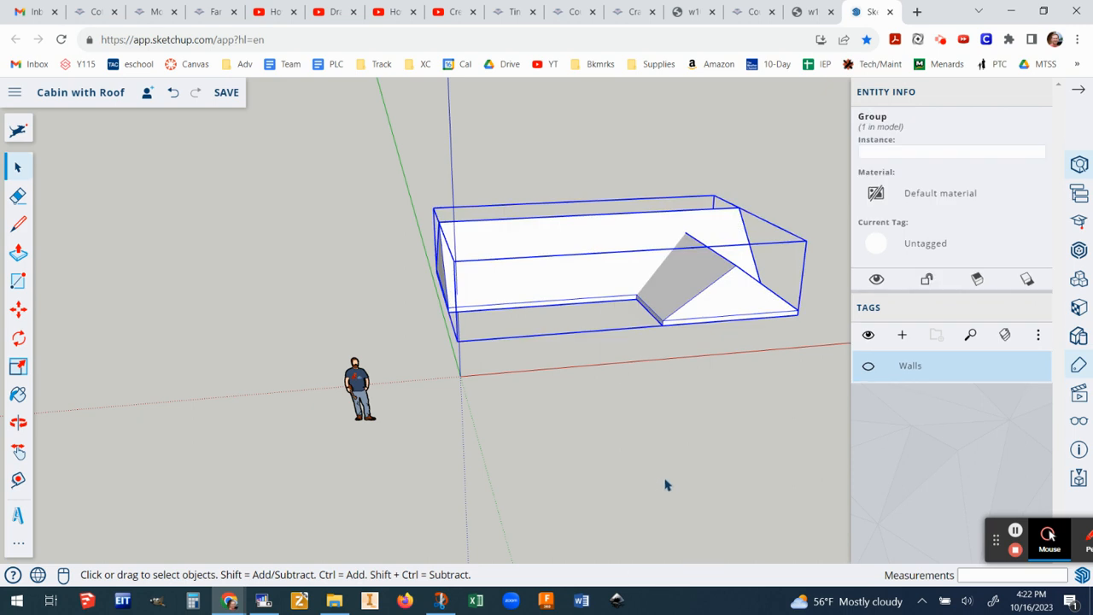
# Step: Create a new tag named "Roof"
pyautogui.click(866, 366)
pyautogui.click(902, 337)
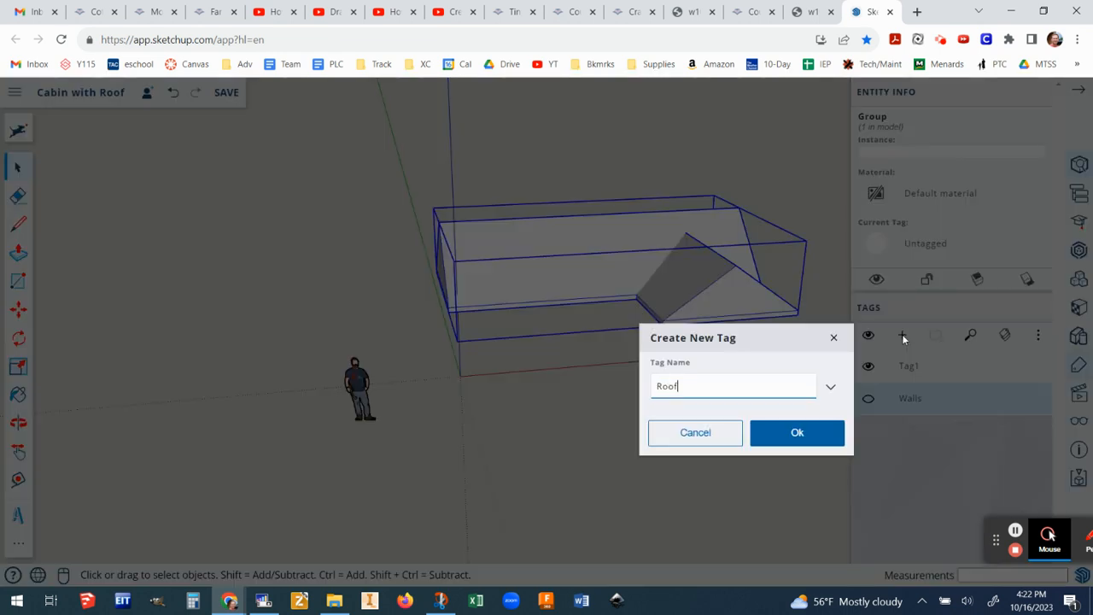
pyautogui.click(803, 440)
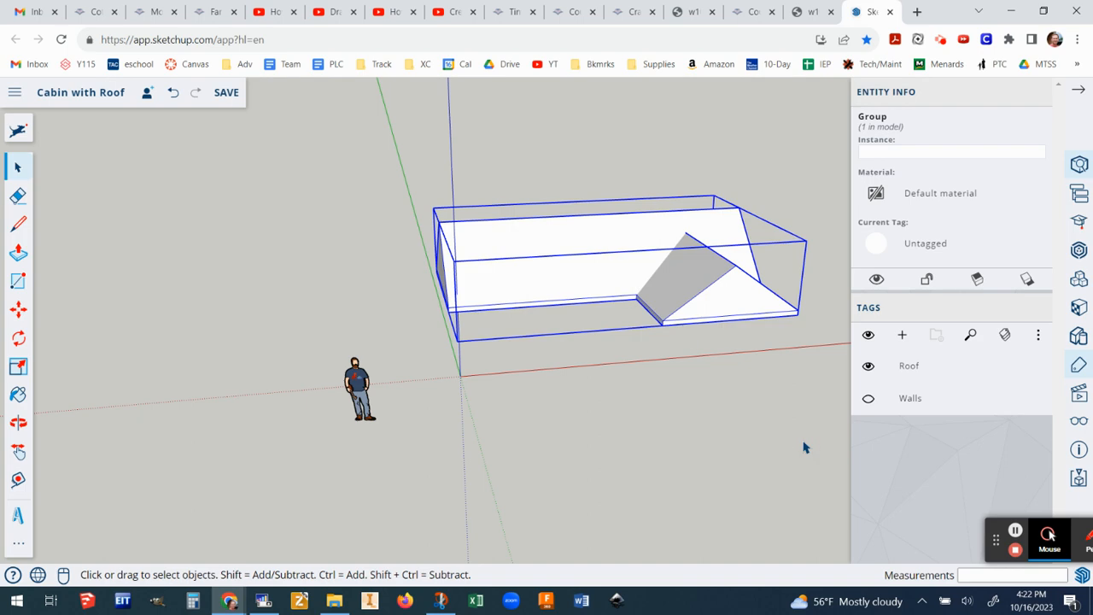
# Step: Assign the Roof tag to the roof group through its entity info
pyautogui.rightClick(767, 270)
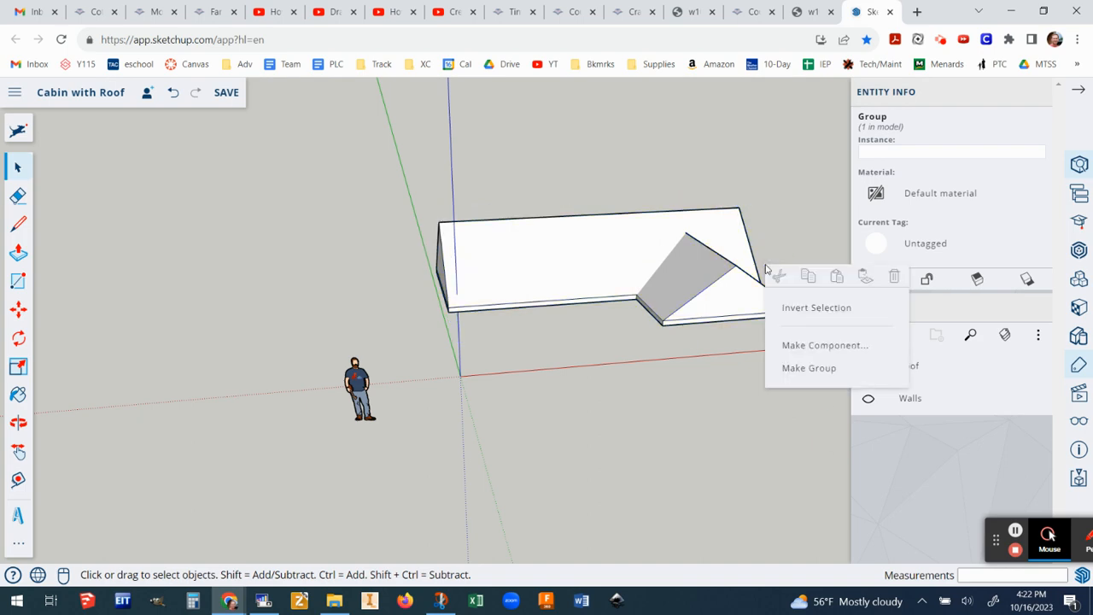
pyautogui.rightClick(722, 246)
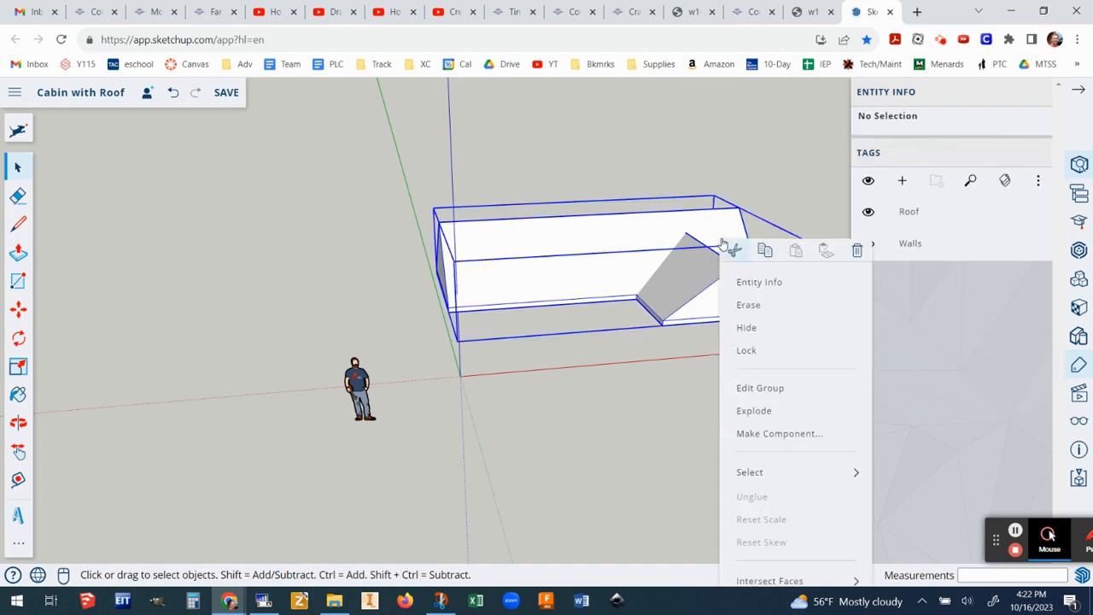
pyautogui.click(760, 282)
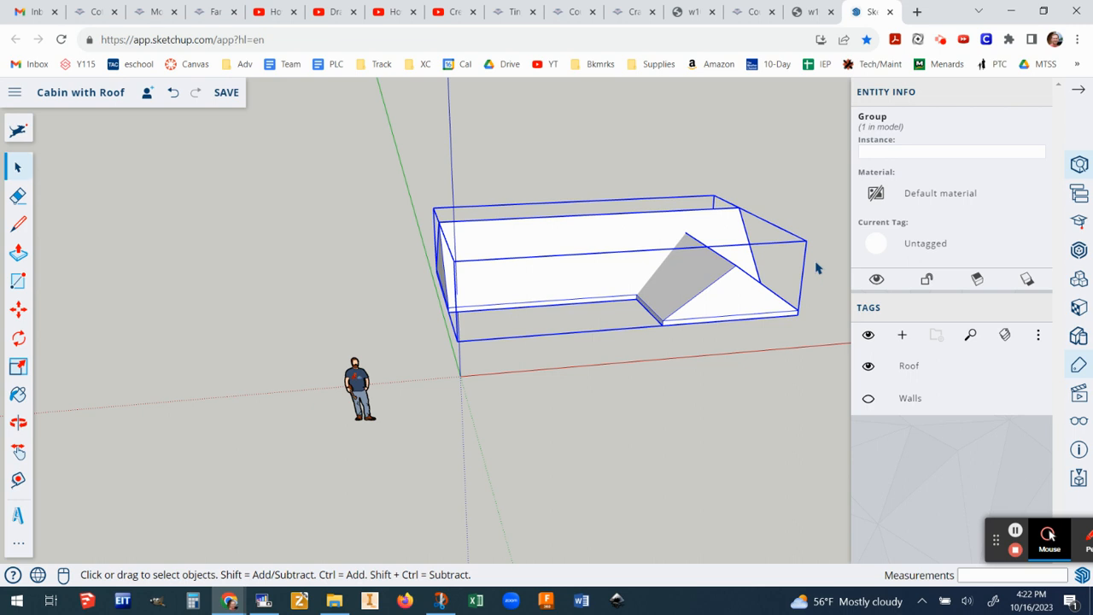
pyautogui.click(914, 244)
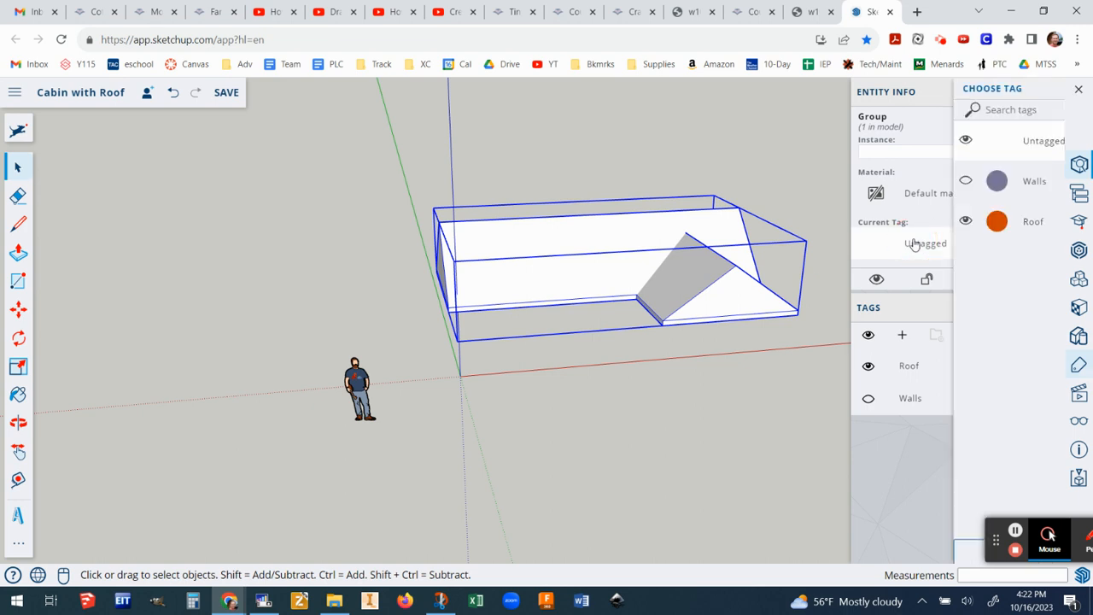
pyautogui.click(932, 229)
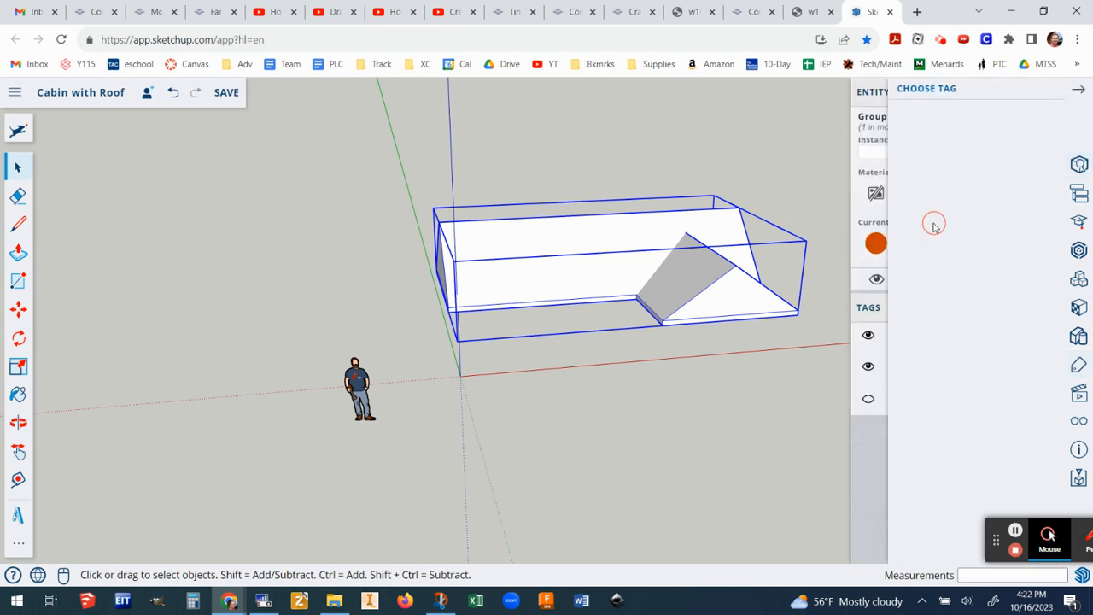
# Step: Show the Walls tag again and test toggling the visibility of both tags, leaving Roof hidden and Walls shown
pyautogui.click(869, 400)
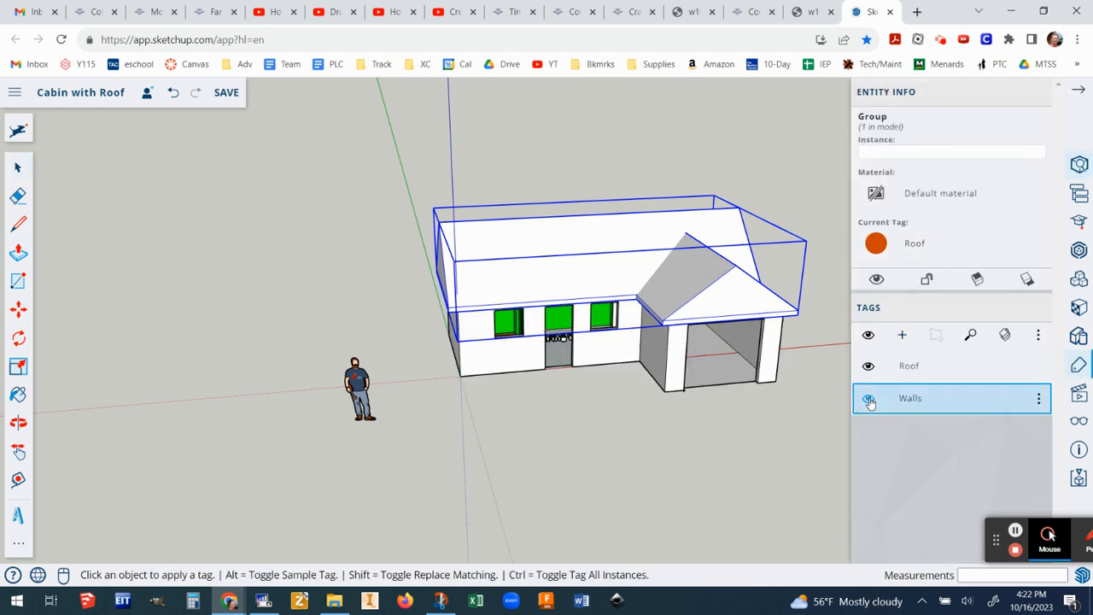
pyautogui.click(868, 367)
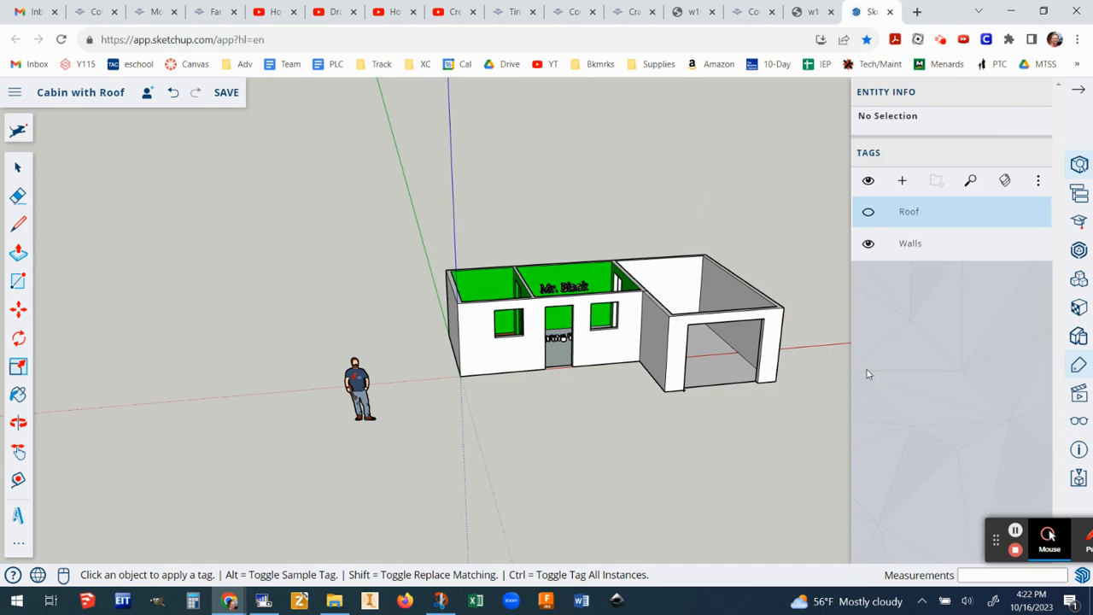
pyautogui.click(867, 211)
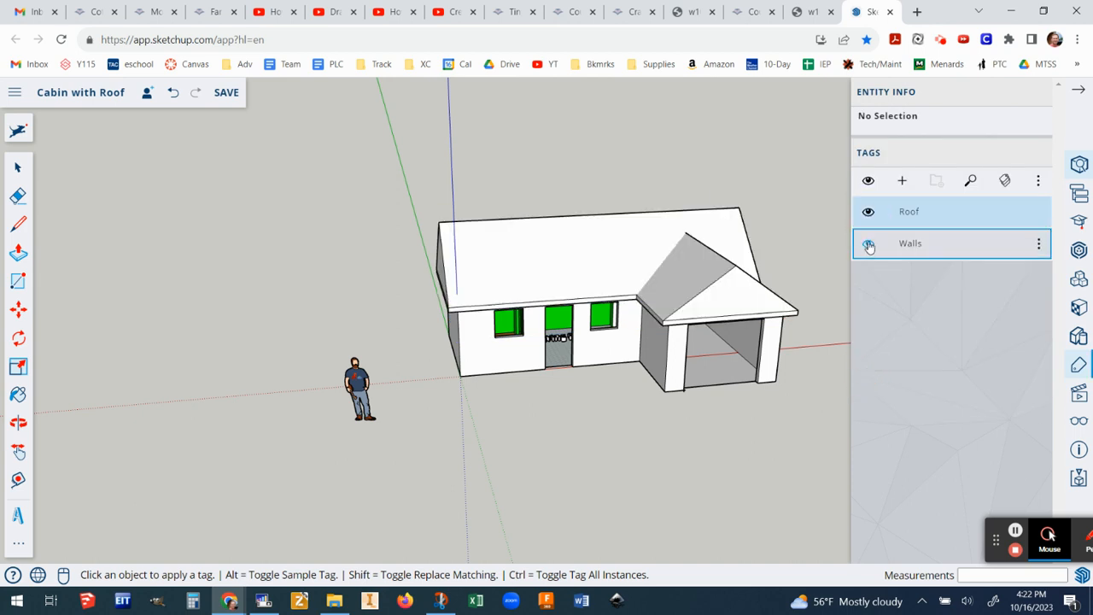
pyautogui.click(867, 244)
pyautogui.click(868, 244)
pyautogui.click(868, 212)
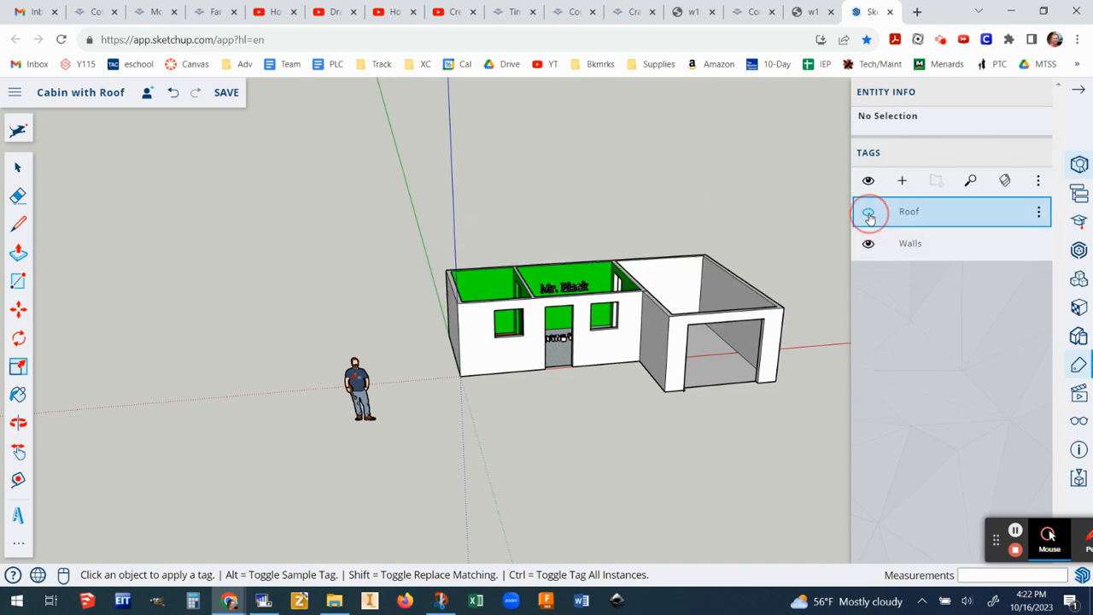
# Step: Make the Roof tag visible again so the roof is displayed above the walls
pyautogui.click(867, 213)
pyautogui.scroll(-1, 773, 369)
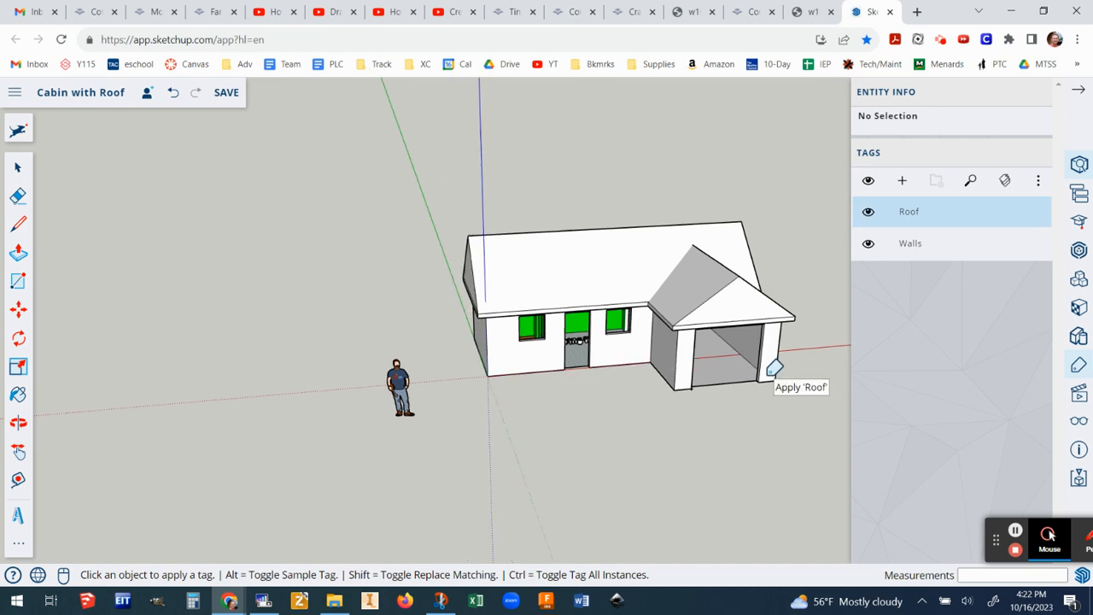
pyautogui.scroll(2, 774, 368)
pyautogui.moveTo(769, 271); pyautogui.dragTo(530, 302, button='middle')
pyautogui.scroll(2, 530, 295)
pyautogui.scroll(-1, 534, 286)
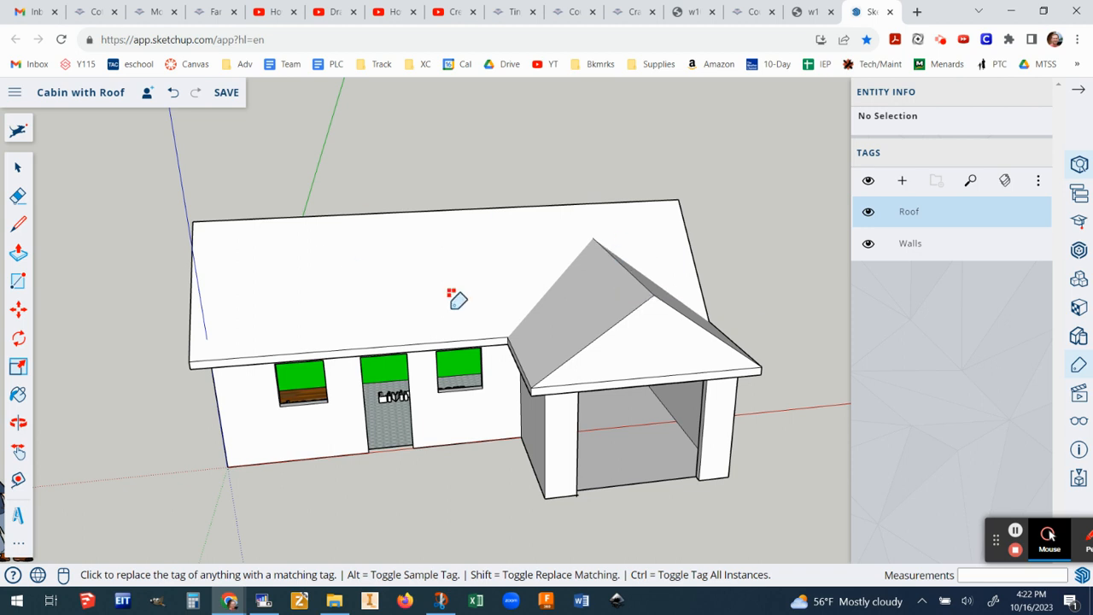
pyautogui.scroll(-1, 613, 286)
pyautogui.scroll(-1, 612, 286)
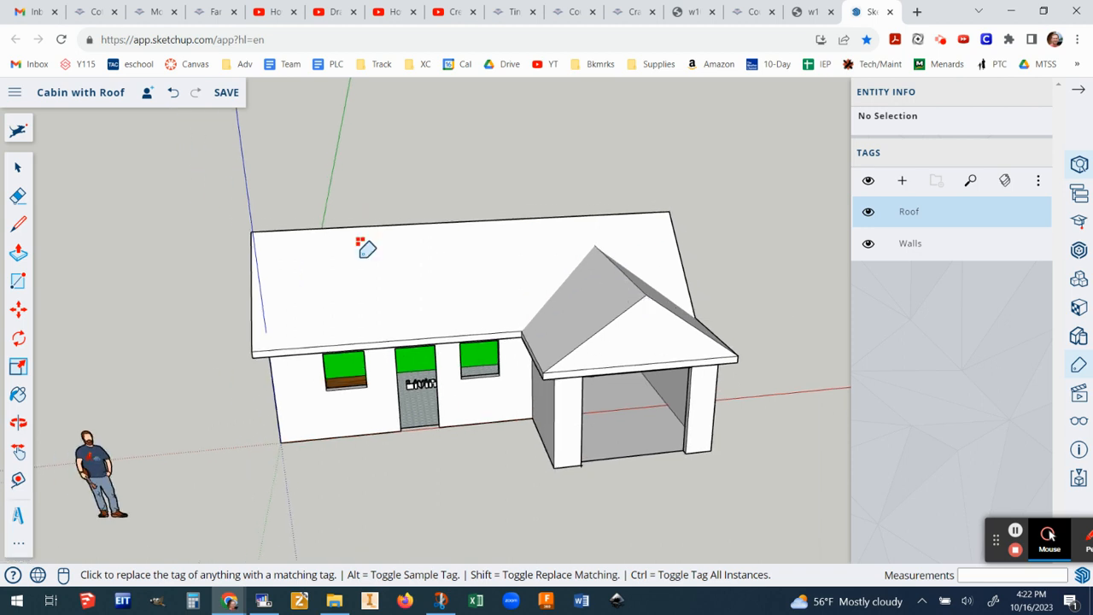
pyautogui.click(18, 168)
pyautogui.doubleClick(360, 270)
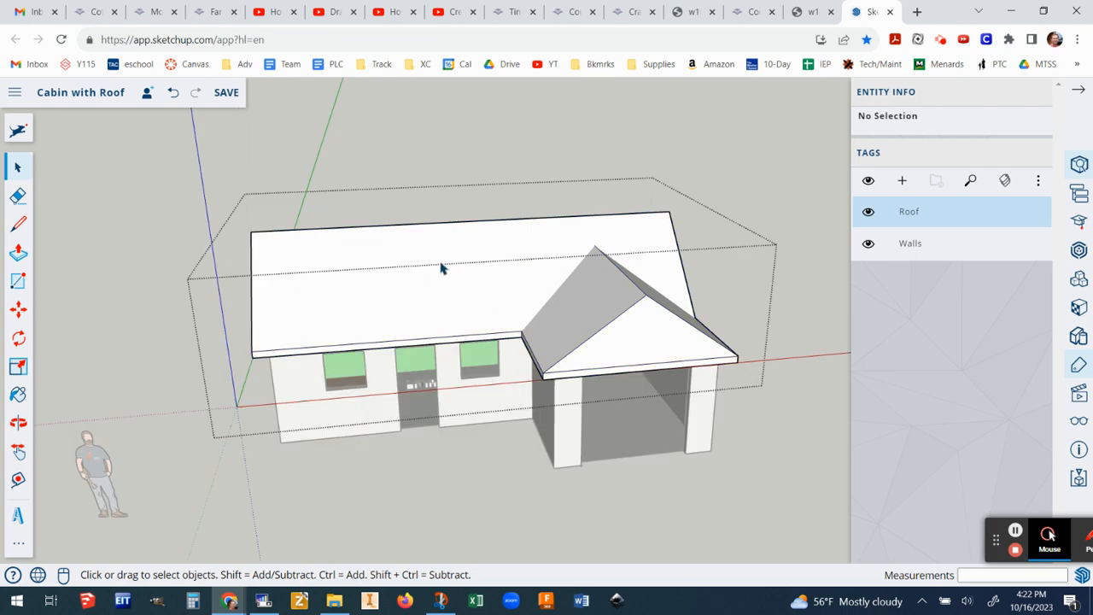
pyautogui.rightClick(392, 297)
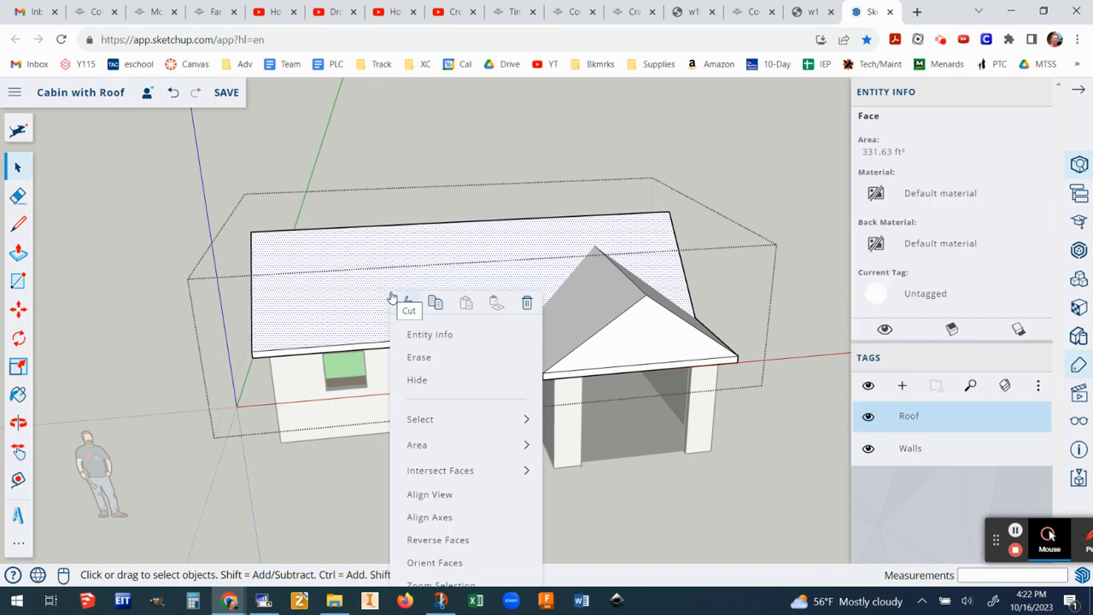
pyautogui.scroll(-3, 492, 235)
pyautogui.scroll(3, 637, 357)
pyautogui.click(719, 394)
# Step: Explode the roof group into separate faces and edges
pyautogui.click(442, 232)
pyautogui.rightClick(444, 233)
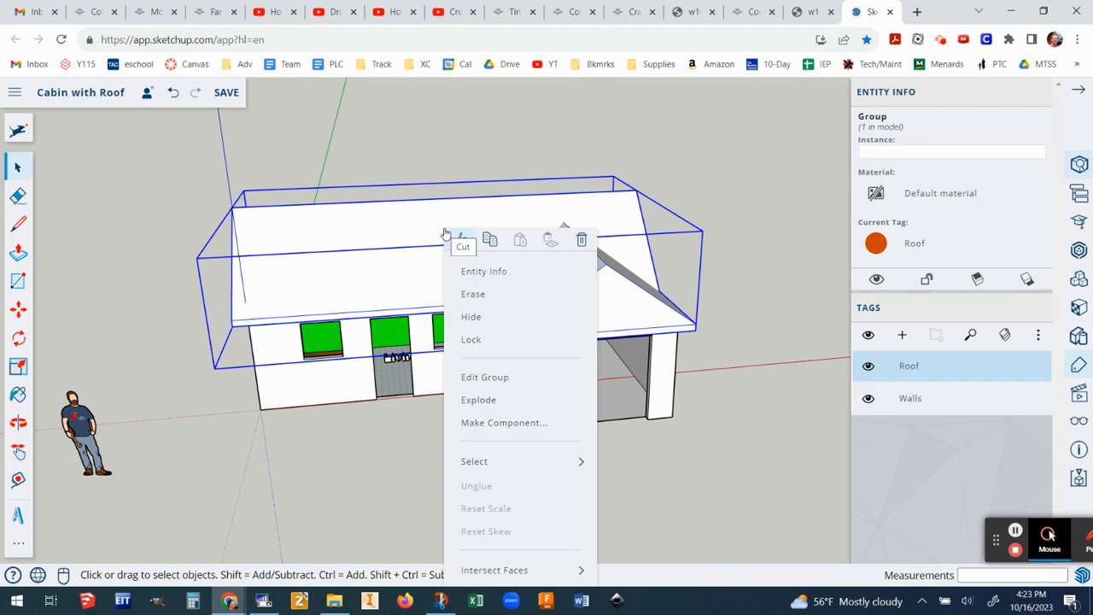
pyautogui.click(478, 400)
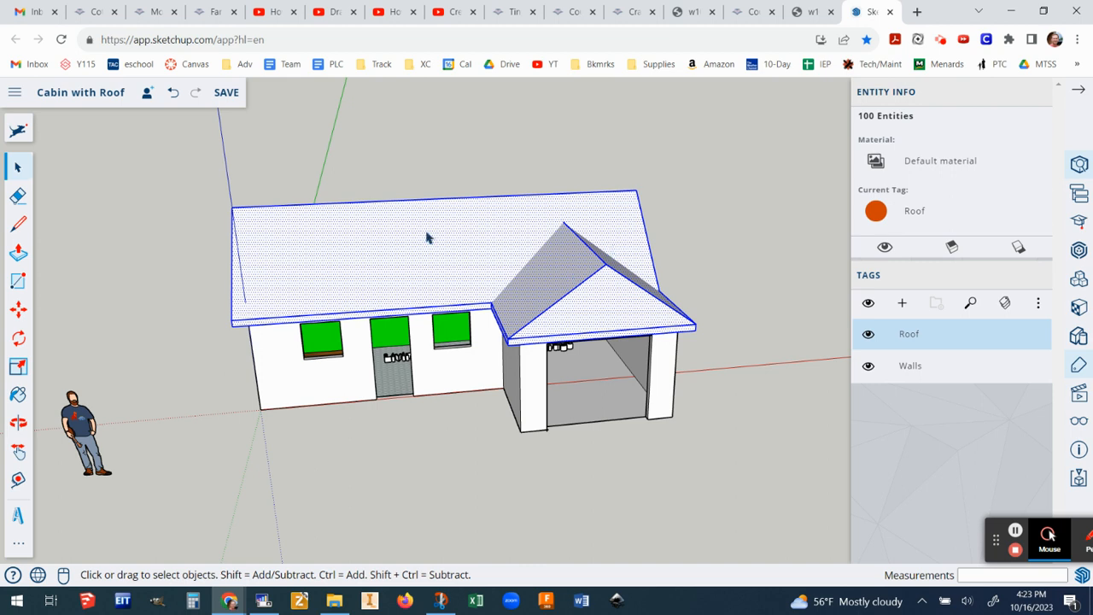
# Step: Select the cabin's front roof slope on its own and check the commands available for the face
pyautogui.click(720, 208)
pyautogui.rightClick(473, 226)
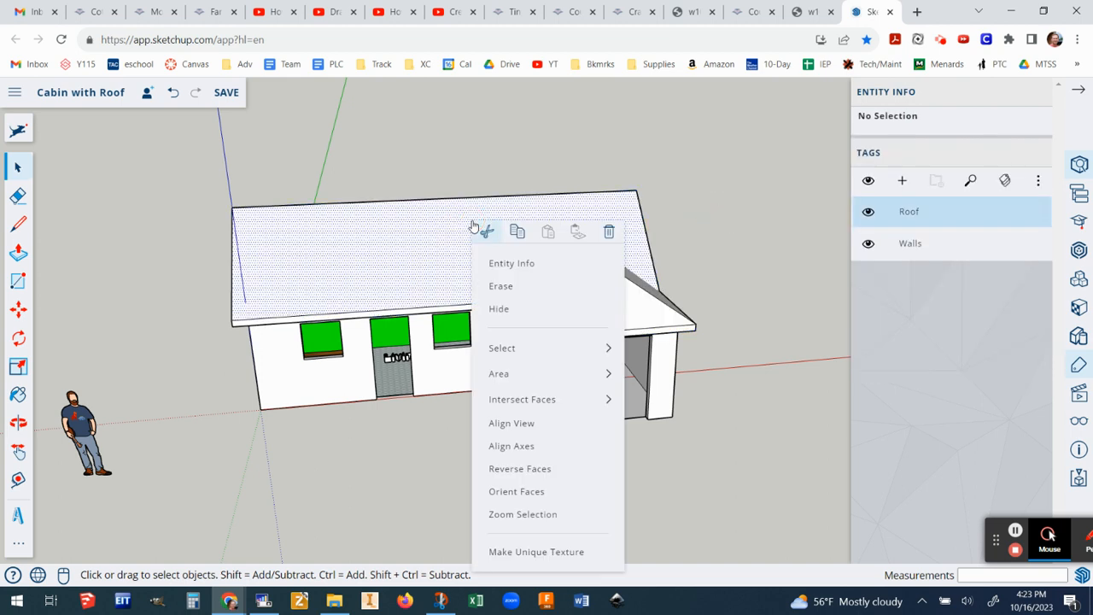
pyautogui.click(742, 240)
pyautogui.click(485, 235)
pyautogui.rightClick(485, 234)
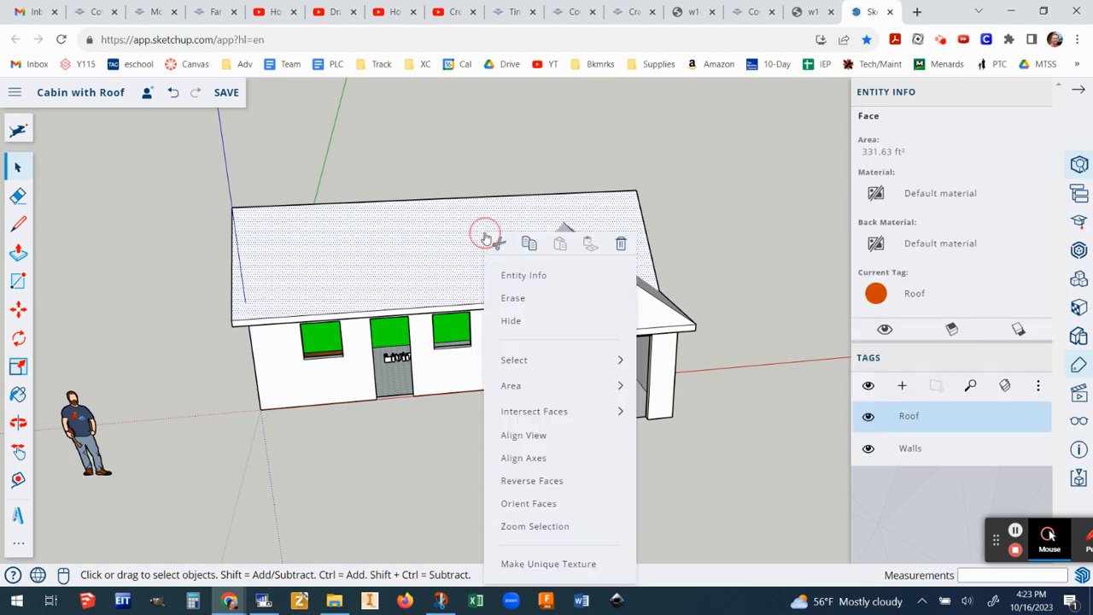
pyautogui.click(786, 177)
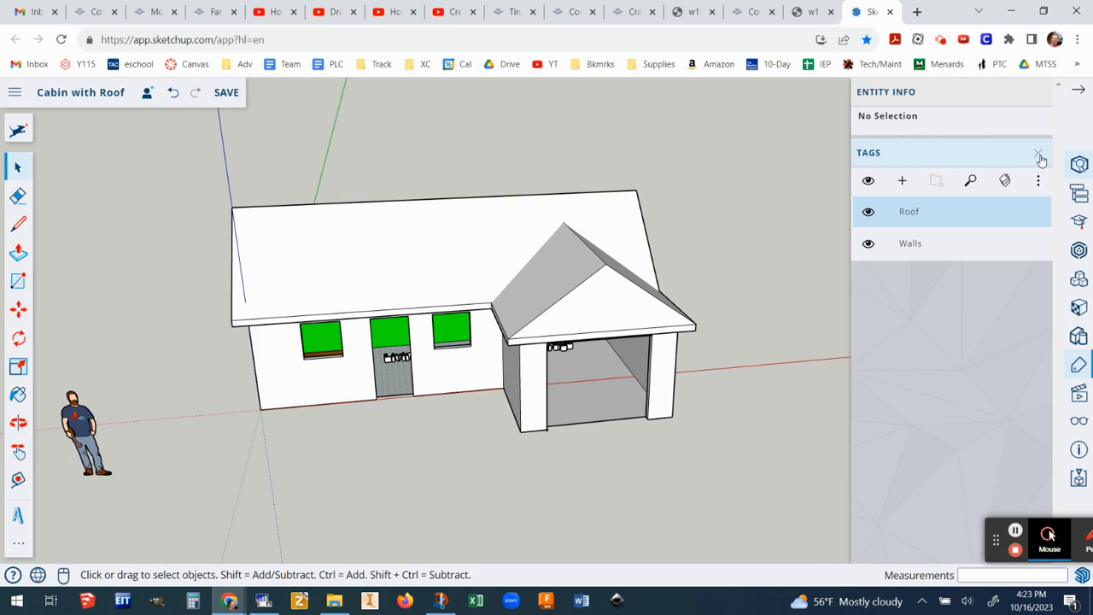
# Step: Display the model's components and materials collections alongside the tags
pyautogui.click(1078, 279)
pyautogui.click(1079, 309)
pyautogui.scroll(-3, 1049, 319)
pyautogui.scroll(5, 1027, 323)
pyautogui.click(1081, 92)
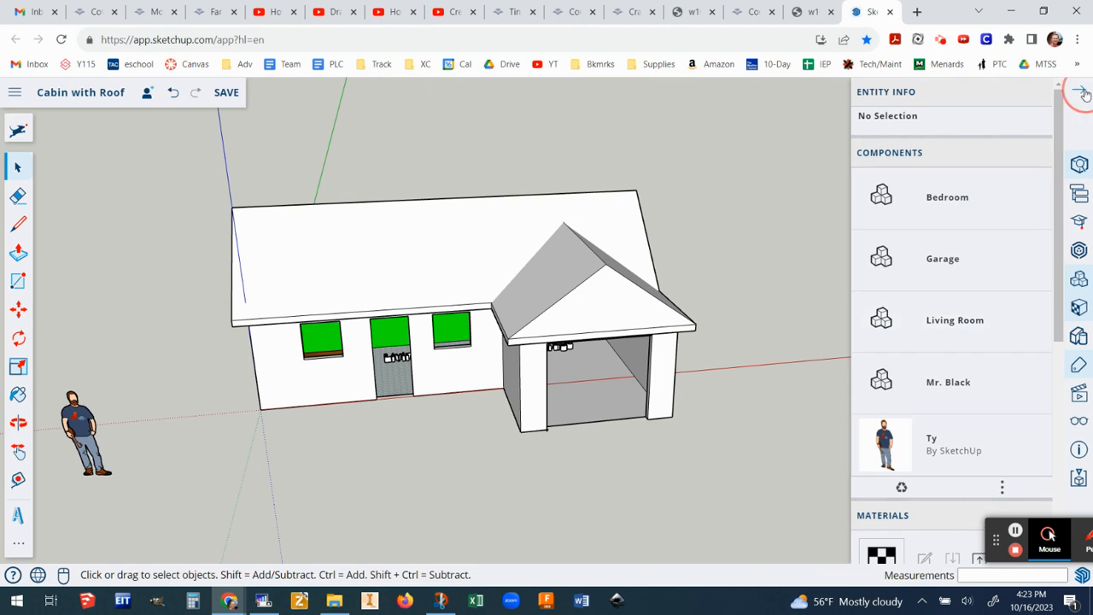
pyautogui.click(1078, 332)
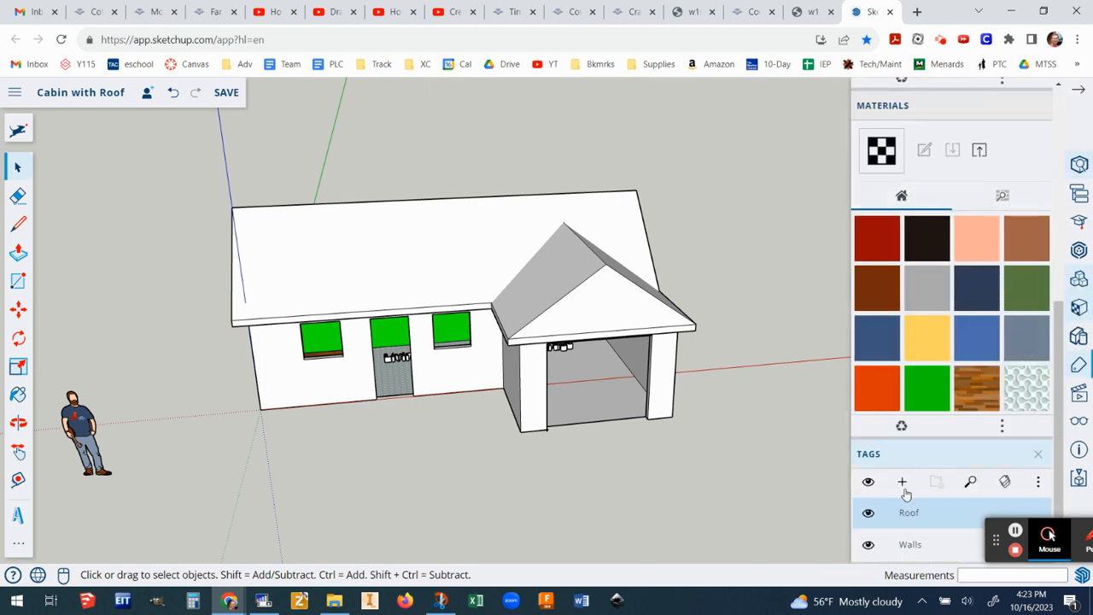
# Step: Paint the cabin's front roof slope and the adjoining garage slope with the red ribbed metal material from the Roofing category
pyautogui.click(1004, 198)
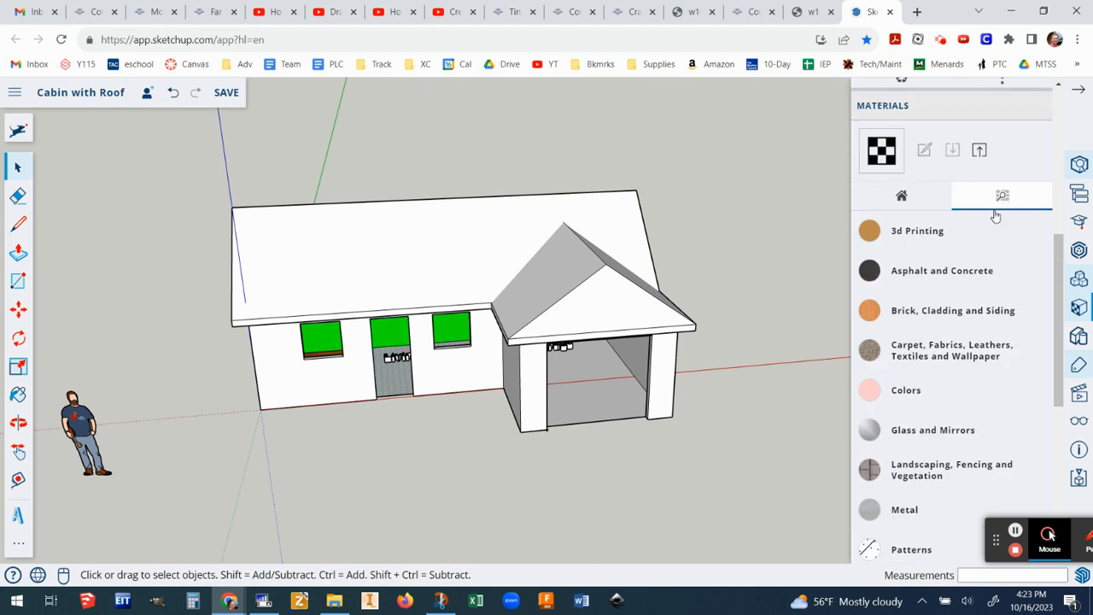
pyautogui.scroll(-3, 922, 309)
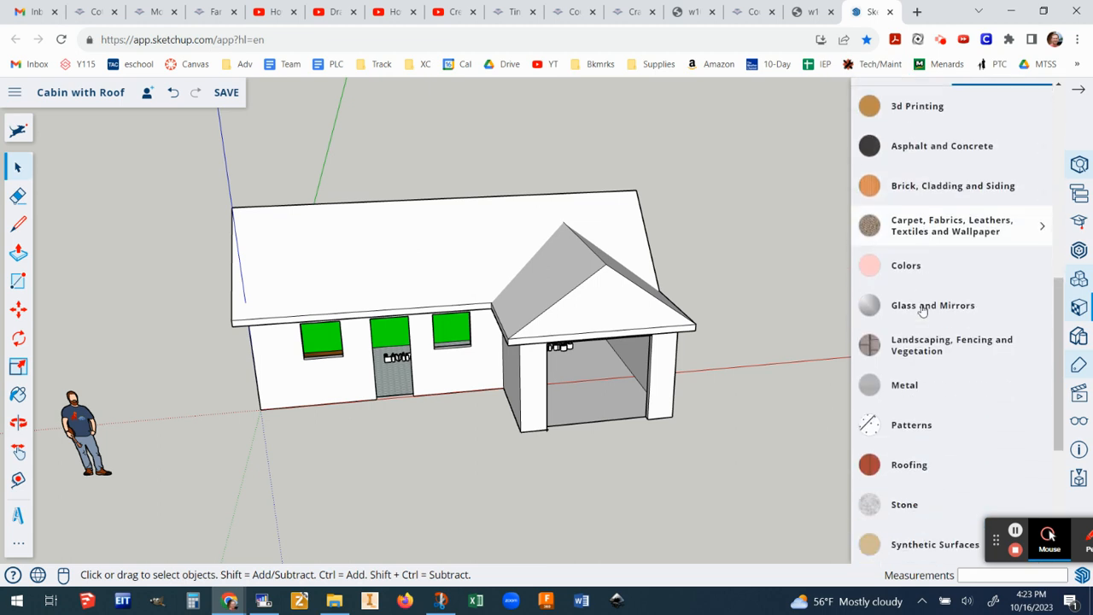
pyautogui.scroll(-2, 922, 309)
pyautogui.click(919, 391)
pyautogui.scroll(-2, 920, 397)
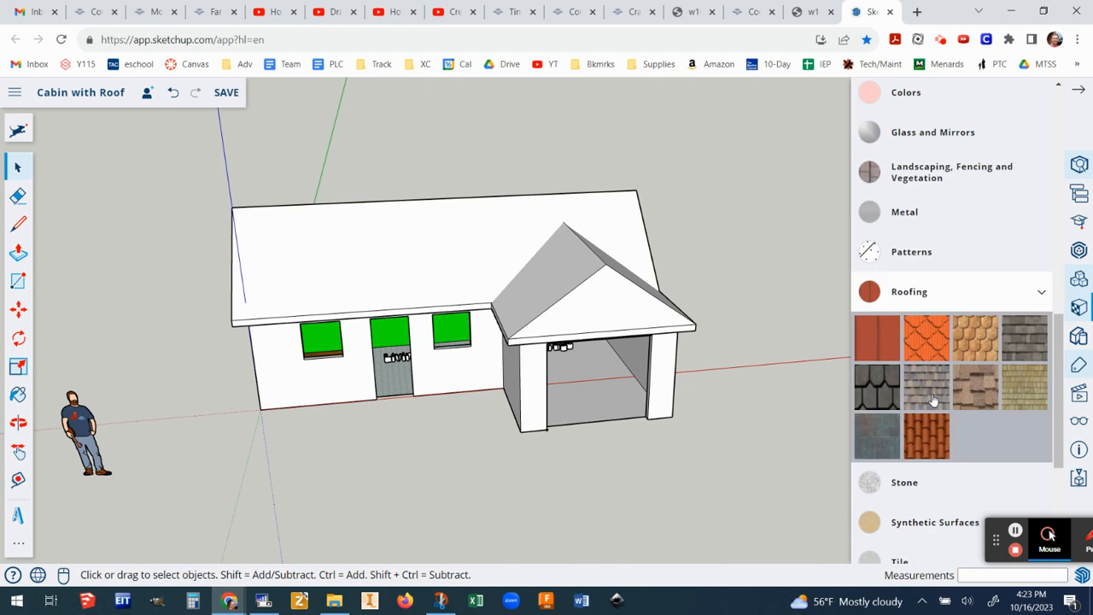
pyautogui.scroll(-3, 933, 401)
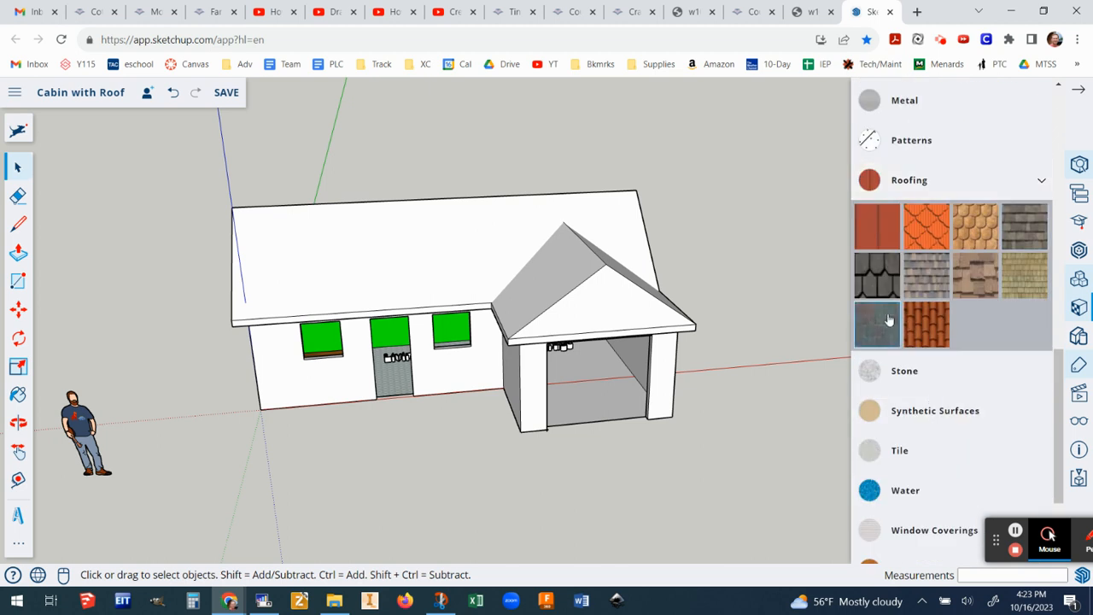
pyautogui.click(873, 224)
pyautogui.click(357, 245)
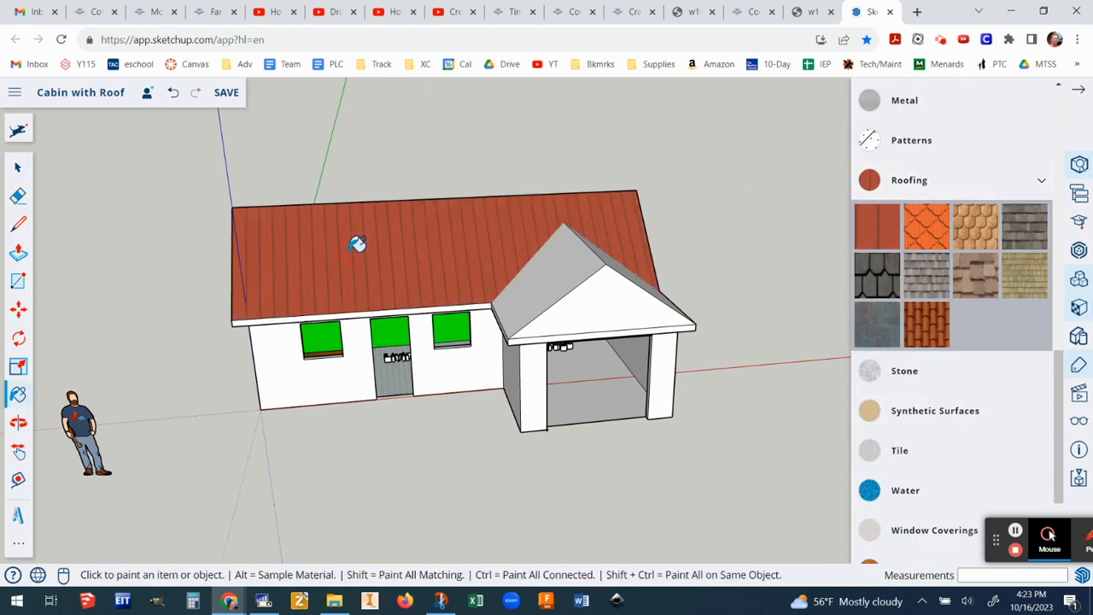
pyautogui.click(556, 285)
pyautogui.click(682, 270)
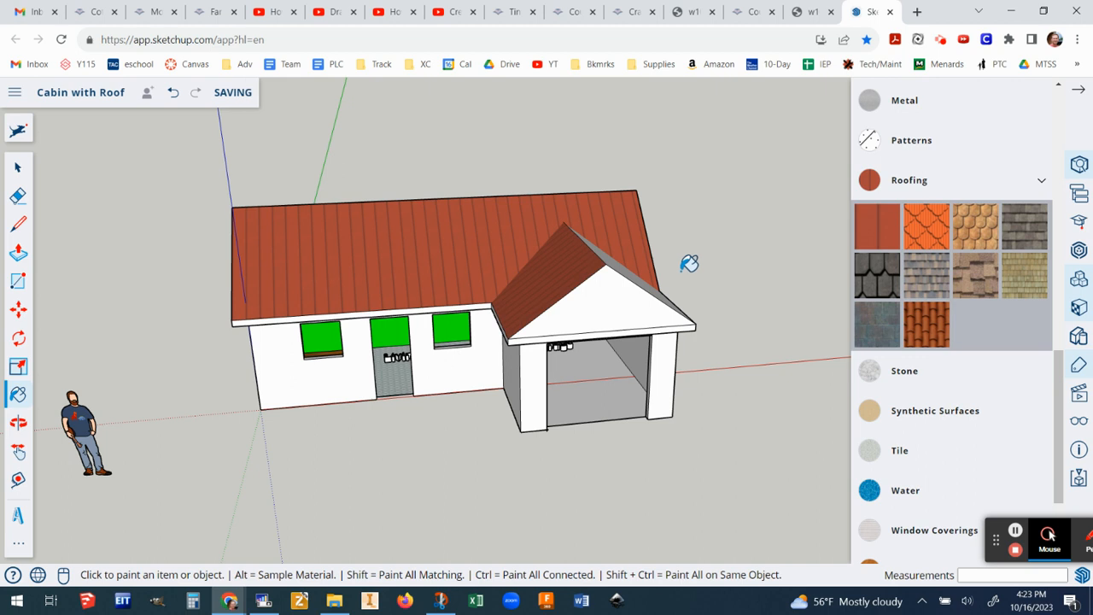
# Step: Paint the garage roof's outer slope and the cabin's back roof slope with the same red roofing
pyautogui.moveTo(657, 301); pyautogui.dragTo(453, 362, button='middle')
pyautogui.click(578, 310)
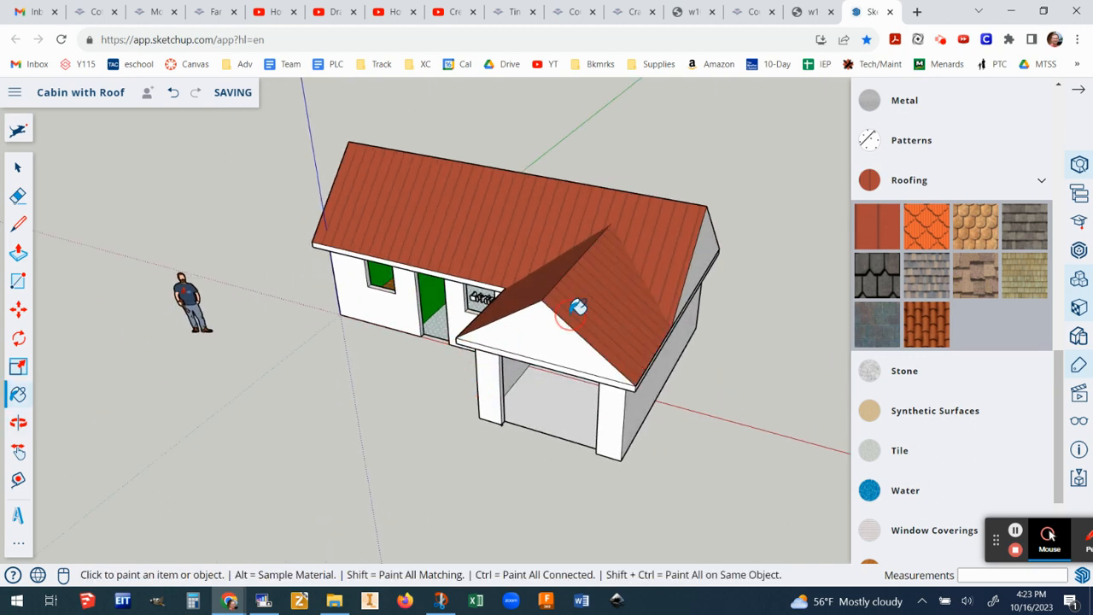
pyautogui.moveTo(405, 417)
pyautogui.mouseDown(button='middle')
pyautogui.moveTo(341, 421)
pyautogui.moveTo(34, 371)
pyautogui.mouseUp(button='middle')
pyautogui.click(661, 314)
pyautogui.moveTo(540, 326); pyautogui.dragTo(451, 355, button='middle')
pyautogui.moveTo(390, 312); pyautogui.dragTo(794, 142, button='middle')
pyautogui.moveTo(360, 213); pyautogui.dragTo(647, 292, button='middle')
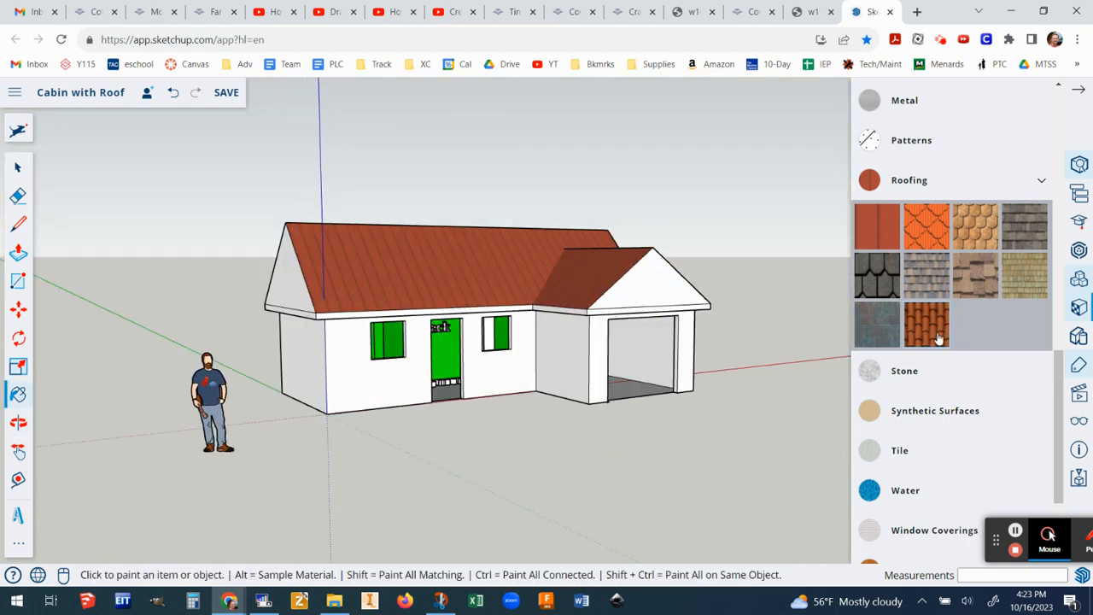
# Step: Paint the garage gable and the cabin's gable ends with Modern Siding from the Brick, Cladding and Siding category
pyautogui.click(1040, 180)
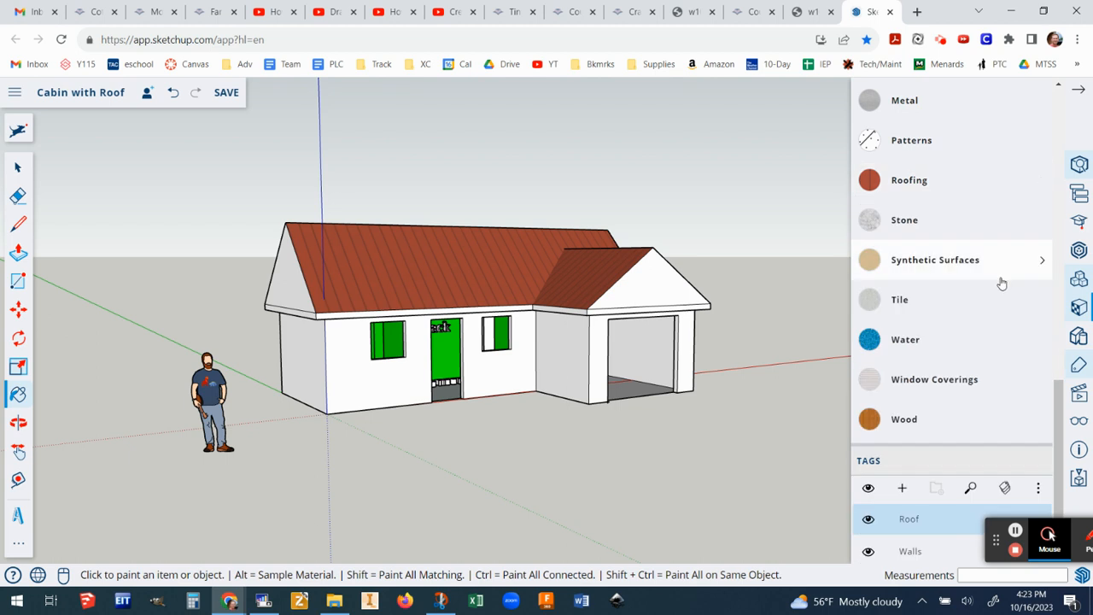
pyautogui.scroll(5, 960, 290)
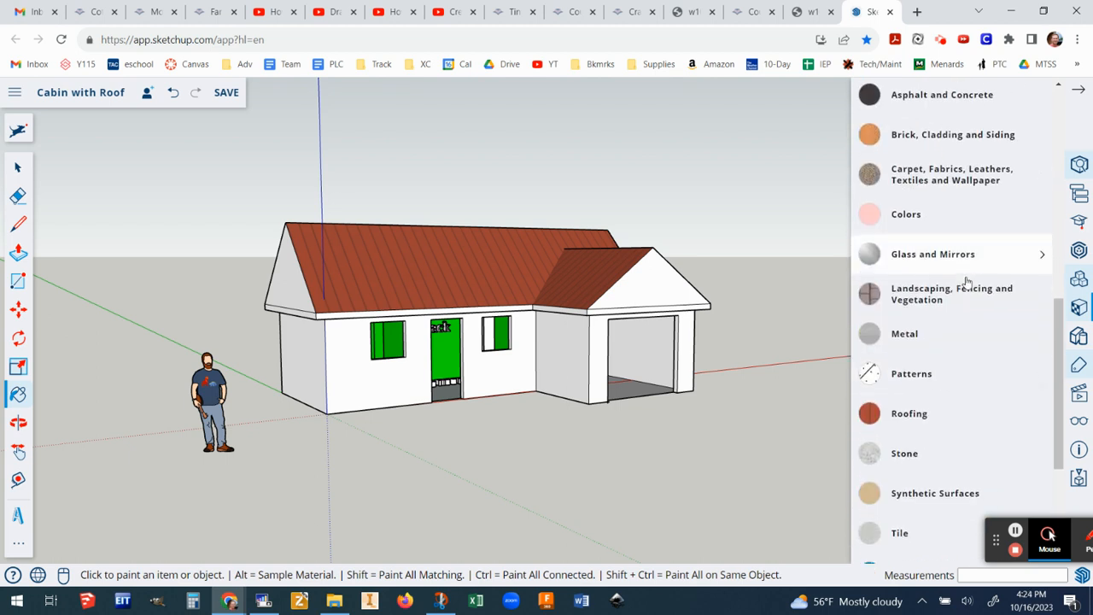
pyautogui.click(975, 255)
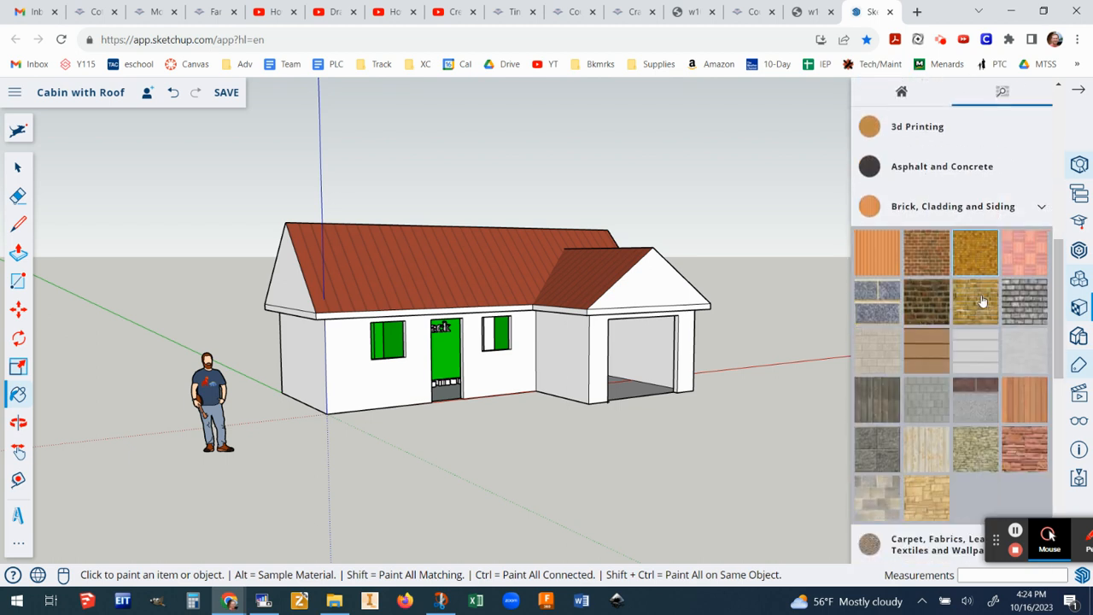
pyautogui.click(1024, 275)
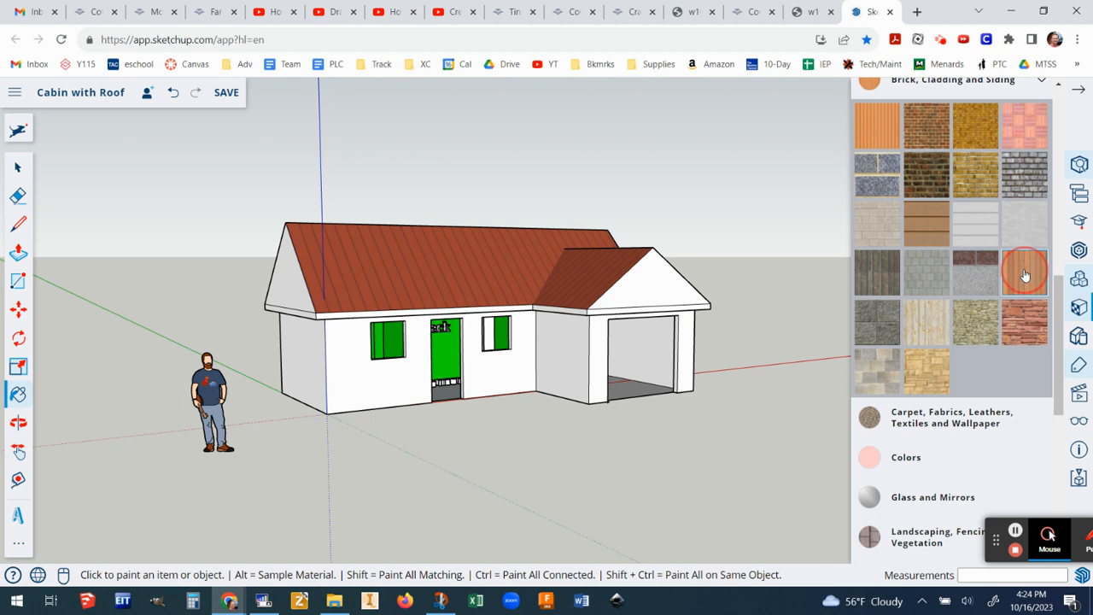
pyautogui.click(653, 280)
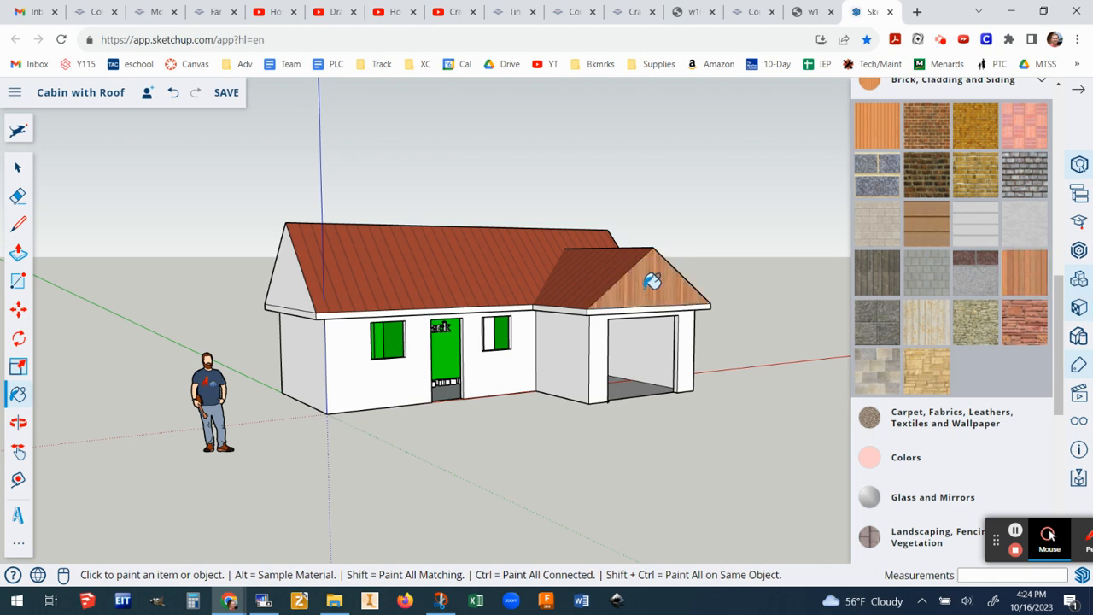
pyautogui.moveTo(701, 320); pyautogui.dragTo(163, 359, button='middle')
pyautogui.click(698, 284)
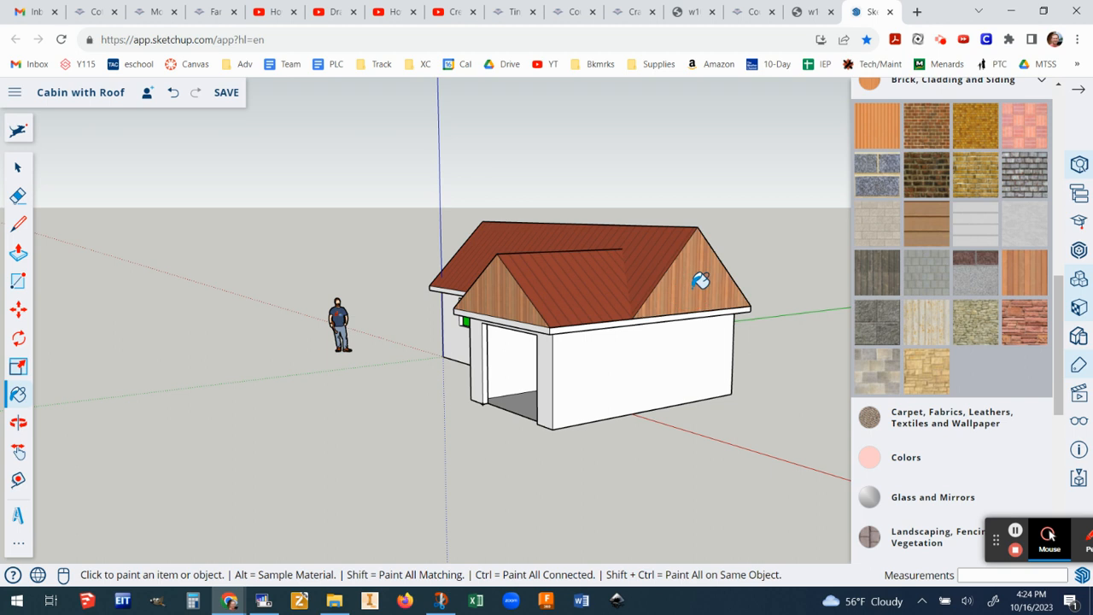
pyautogui.scroll(-2, 707, 288)
pyautogui.moveTo(604, 345)
pyautogui.mouseDown(button='middle')
pyautogui.moveTo(805, 330)
pyautogui.moveTo(842, 278)
pyautogui.mouseUp(button='middle')
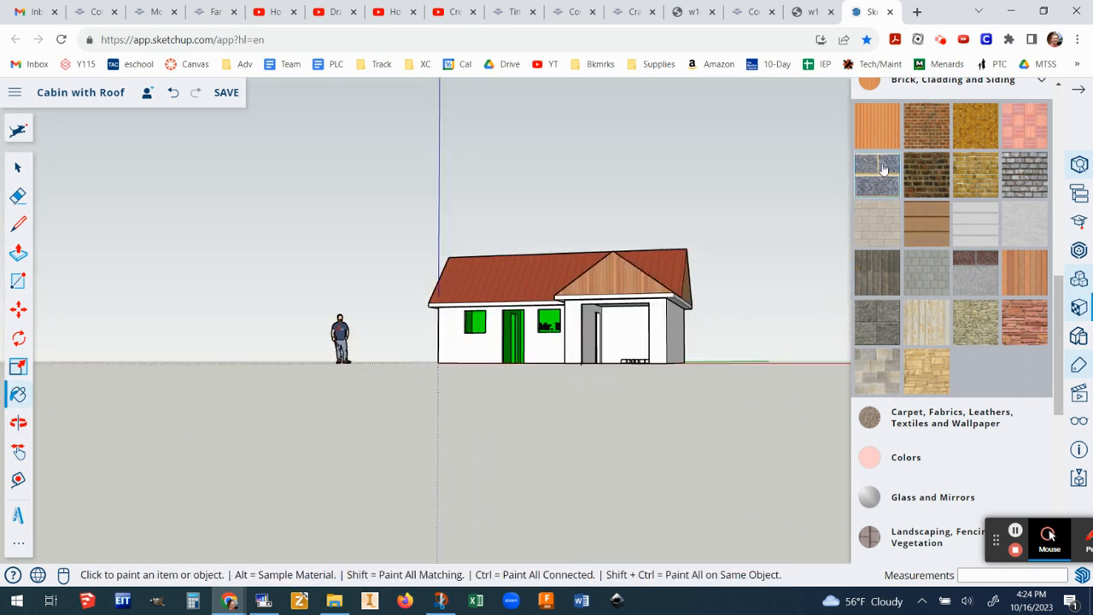
# Step: Paint the garage's front fascia with a dark gray from the Colors category
pyautogui.scroll(-1, 916, 150)
pyautogui.scroll(5, 922, 145)
pyautogui.click(1042, 417)
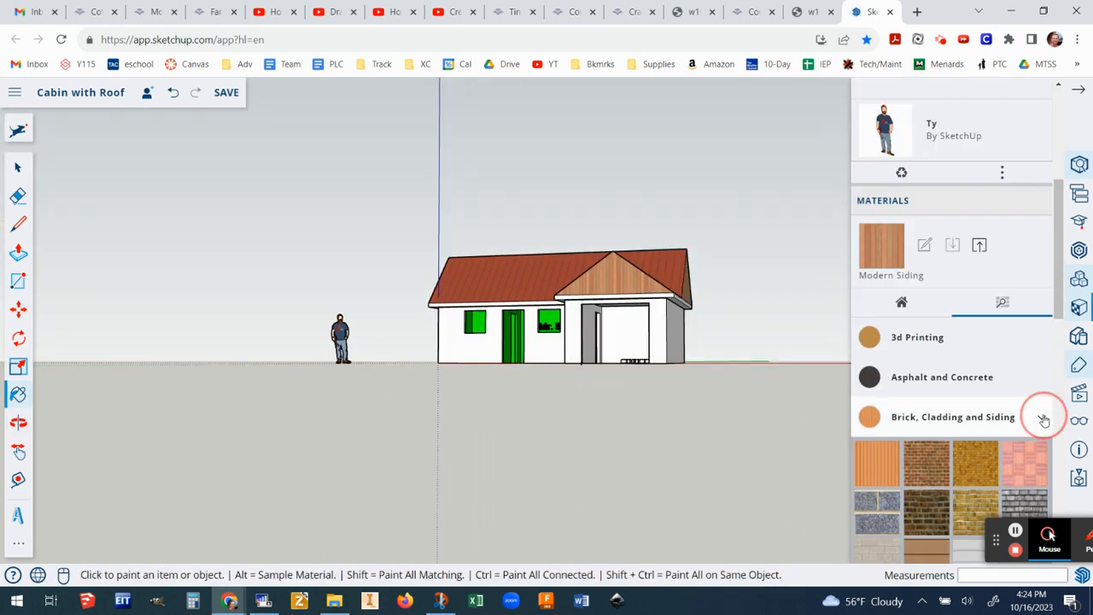
pyautogui.scroll(-1, 965, 436)
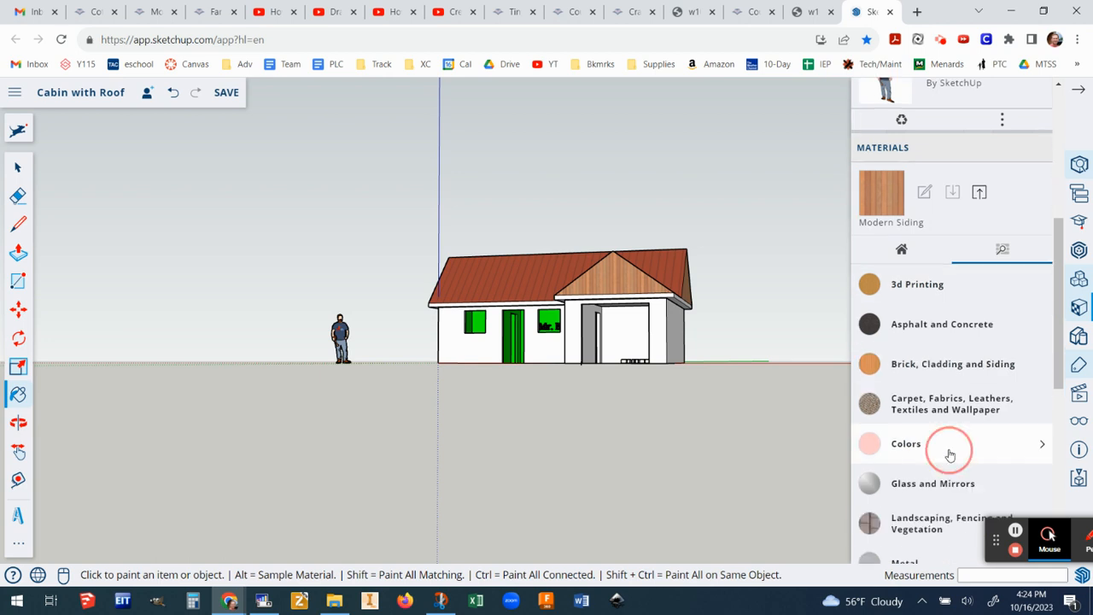
pyautogui.click(949, 446)
pyautogui.scroll(-5, 954, 452)
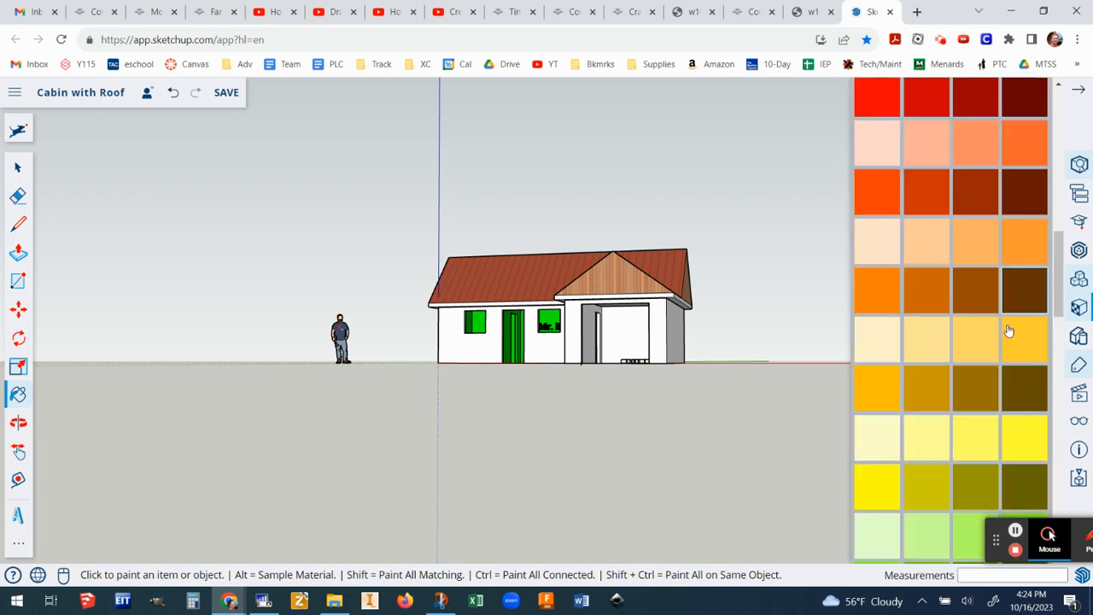
pyautogui.scroll(-5, 1011, 362)
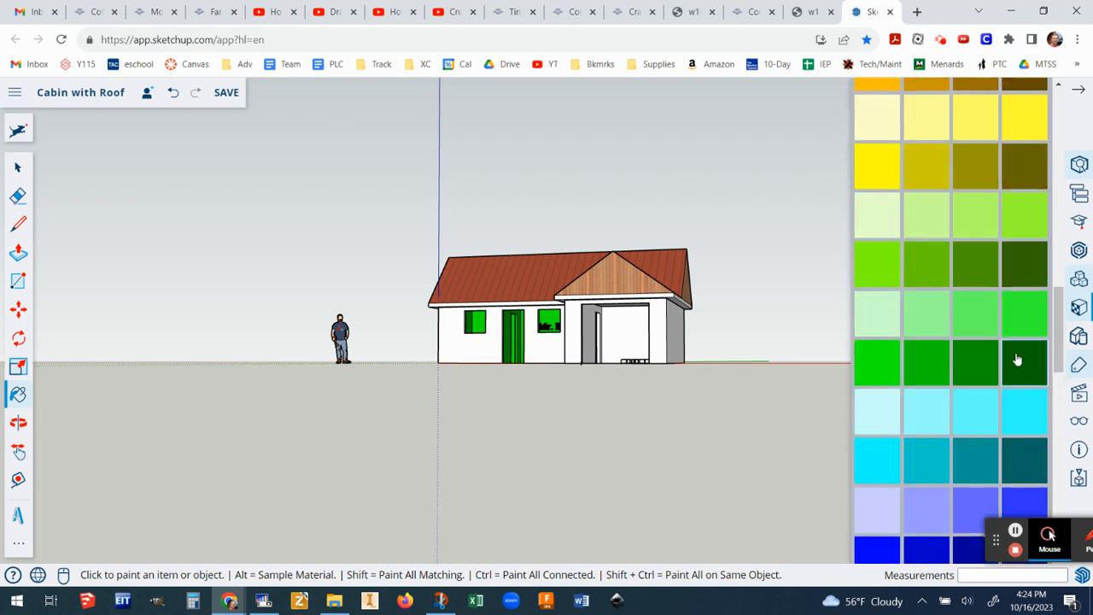
pyautogui.scroll(-5, 1016, 360)
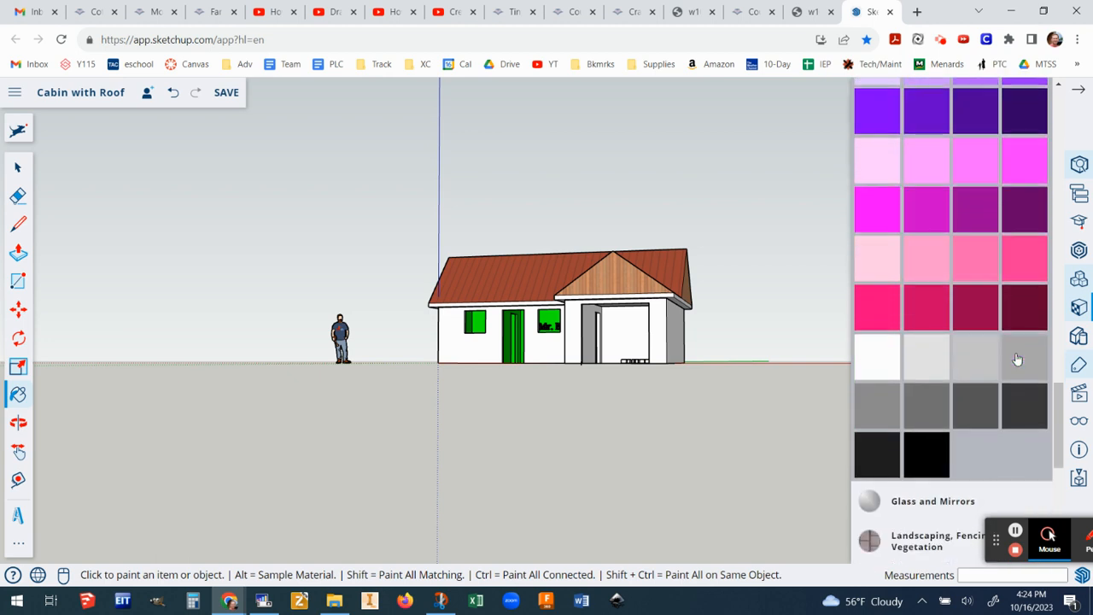
pyautogui.scroll(5, 641, 285)
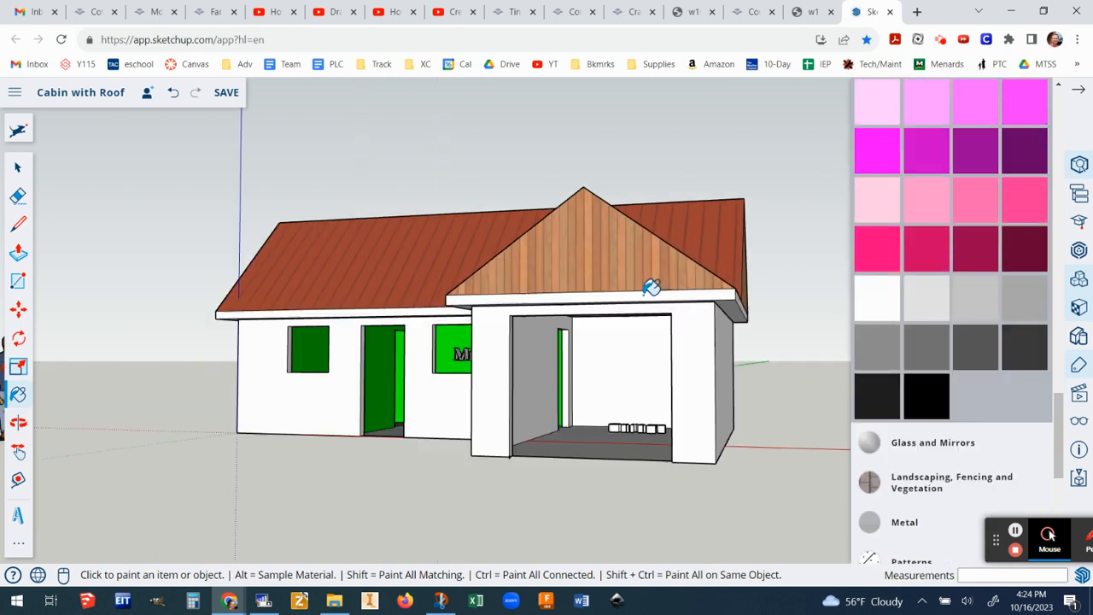
pyautogui.click(653, 286)
# Step: Paint the fascias along the garage's outer side and the cabin's back with the same dark gray
pyautogui.moveTo(746, 285); pyautogui.dragTo(562, 288, button='middle')
pyautogui.click(560, 292)
pyautogui.moveTo(470, 265); pyautogui.dragTo(38, 281, button='middle')
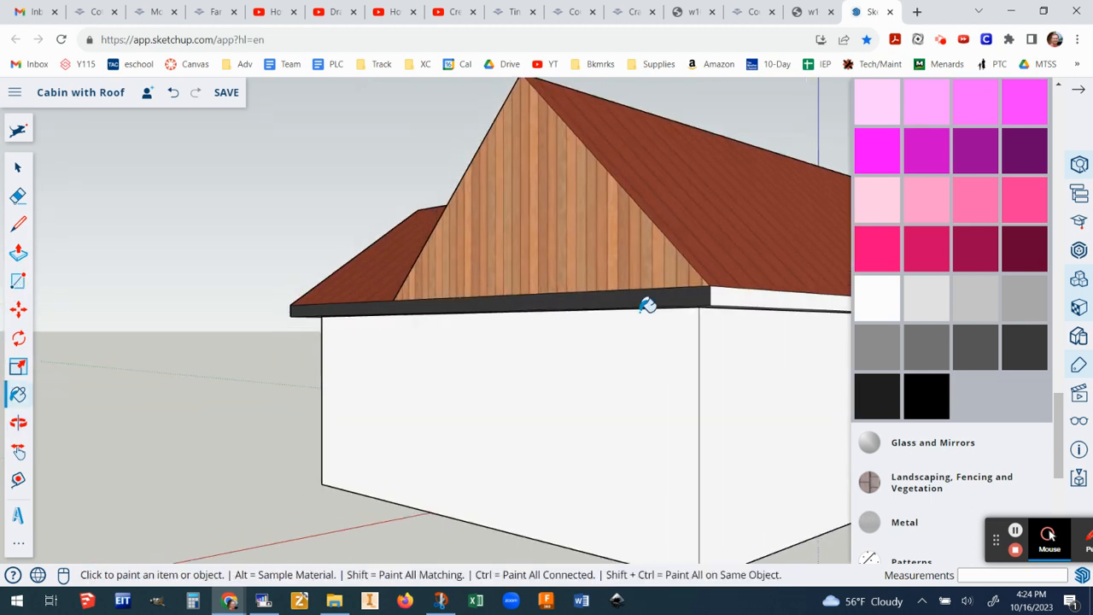
pyautogui.click(766, 294)
# Step: Paint the fascias on the cabin's other gable end, its front and the garage's inner side dark gray
pyautogui.scroll(-5, 771, 293)
pyautogui.moveTo(702, 303)
pyautogui.mouseDown(button='middle')
pyautogui.moveTo(32, 254)
pyautogui.moveTo(63, 298)
pyautogui.mouseUp(button='middle')
pyautogui.moveTo(457, 314)
pyautogui.mouseDown(button='middle')
pyautogui.moveTo(222, 295)
pyautogui.moveTo(110, 301)
pyautogui.moveTo(334, 247)
pyautogui.mouseUp(button='middle')
pyautogui.click(437, 249)
pyautogui.moveTo(525, 292); pyautogui.dragTo(332, 268, button='middle')
pyautogui.click(332, 269)
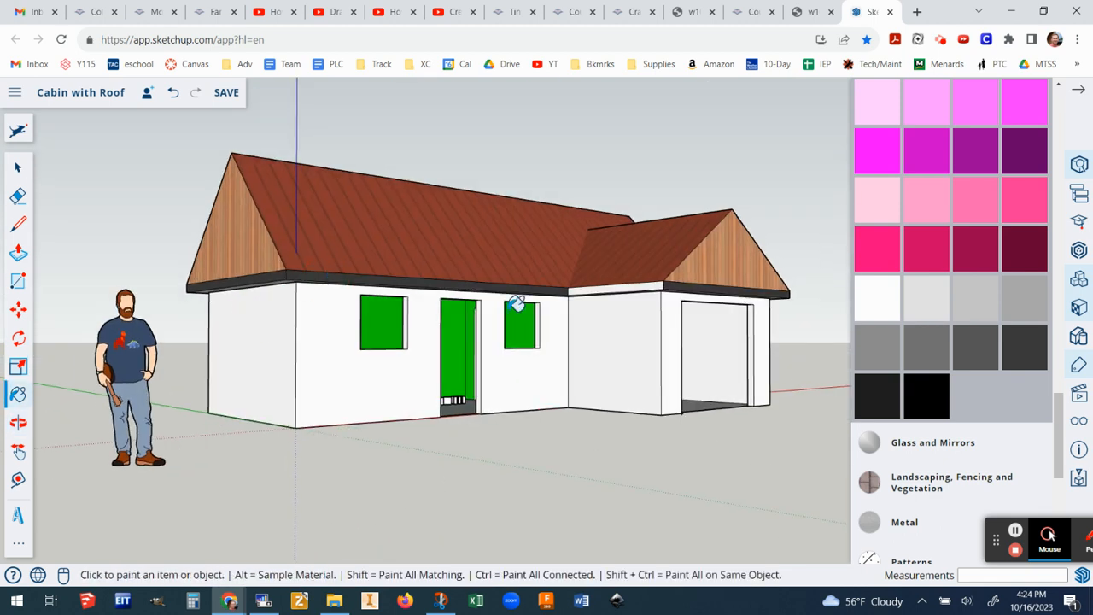
pyautogui.scroll(-5, 611, 285)
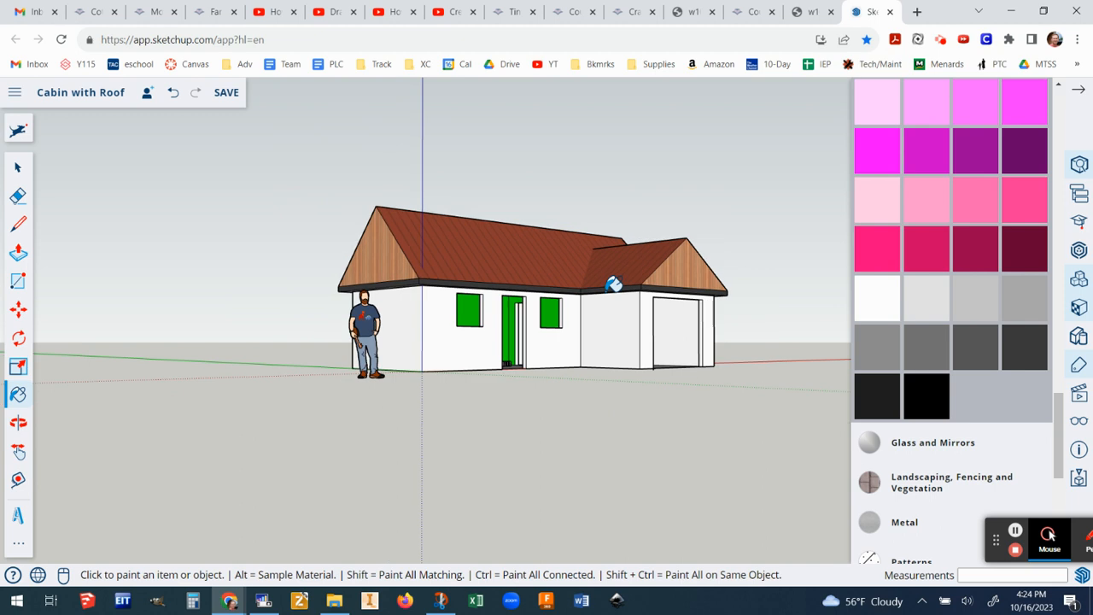
pyautogui.moveTo(637, 310)
pyautogui.mouseDown(button='middle')
pyautogui.moveTo(441, 395)
pyautogui.moveTo(178, 458)
pyautogui.moveTo(569, 492)
pyautogui.moveTo(384, 442)
pyautogui.mouseUp(button='middle')
pyautogui.press('b')
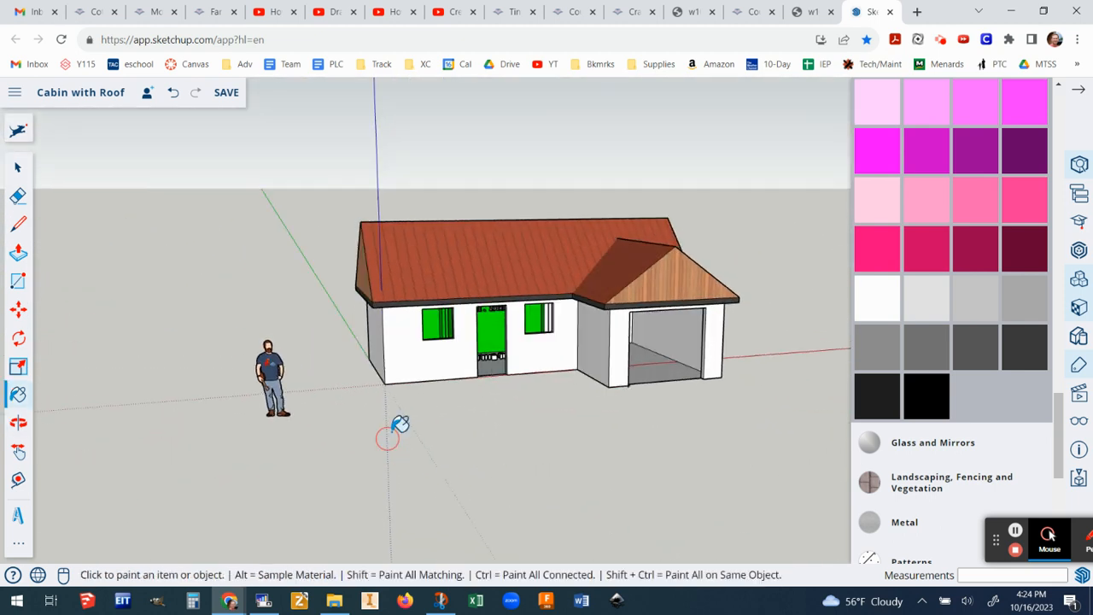
# Step: Save the cabin model
pyautogui.click(226, 94)
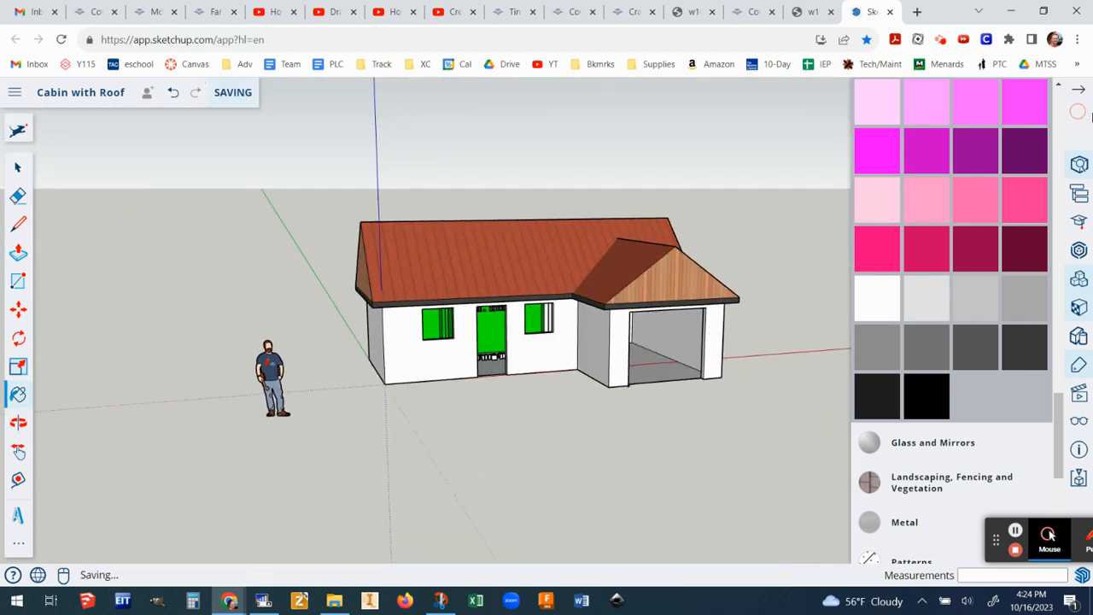
pyautogui.click(1079, 94)
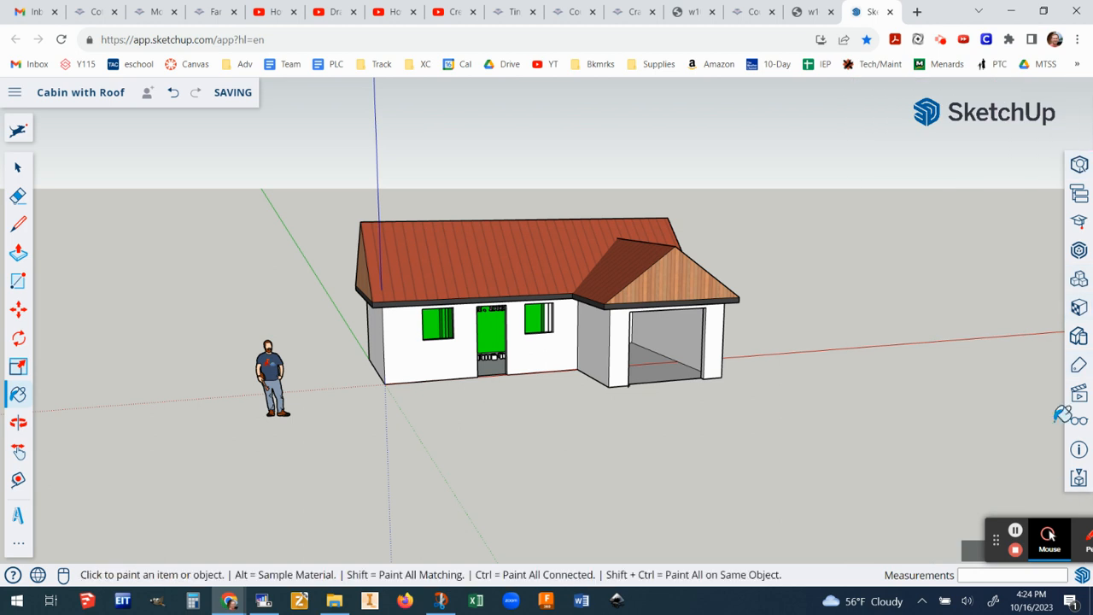
pyautogui.click(1078, 365)
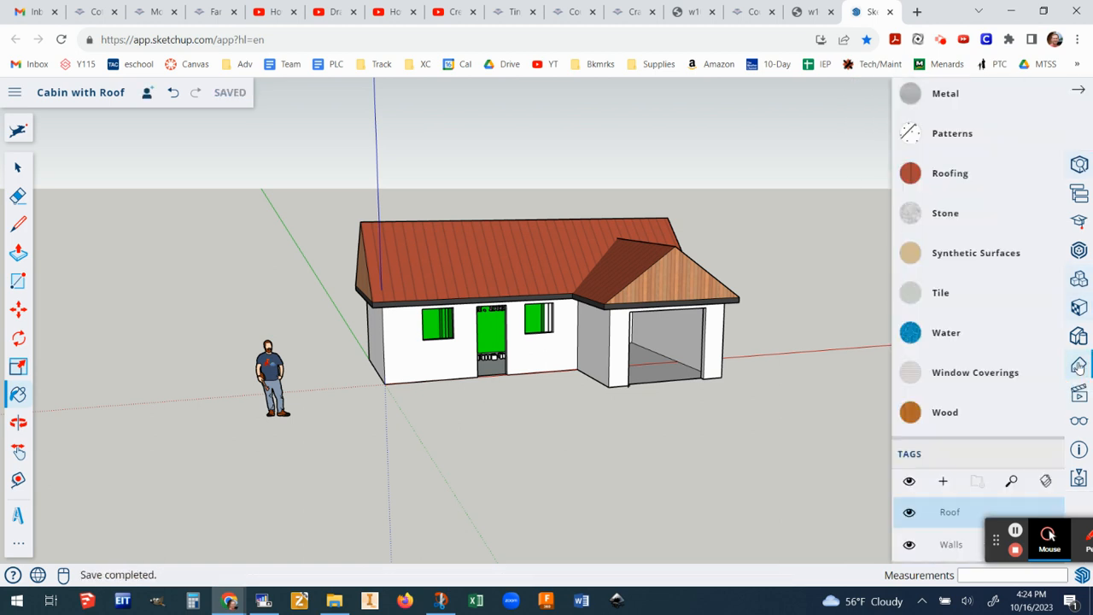
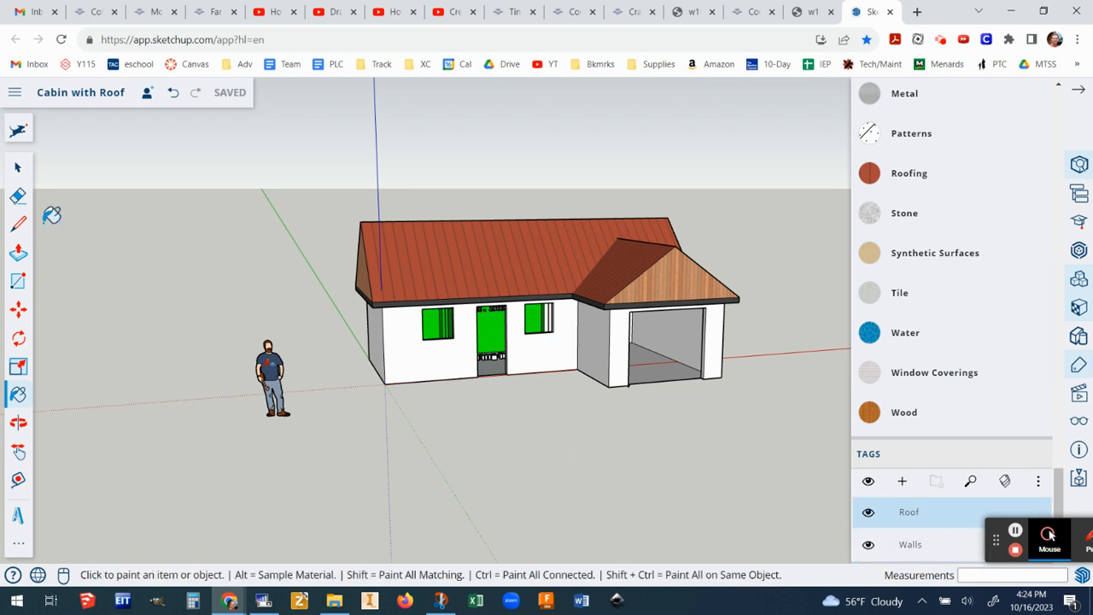
# Step: Explode the walls group into separate faces that can be painted individually
pyautogui.click(19, 170)
pyautogui.click(394, 357)
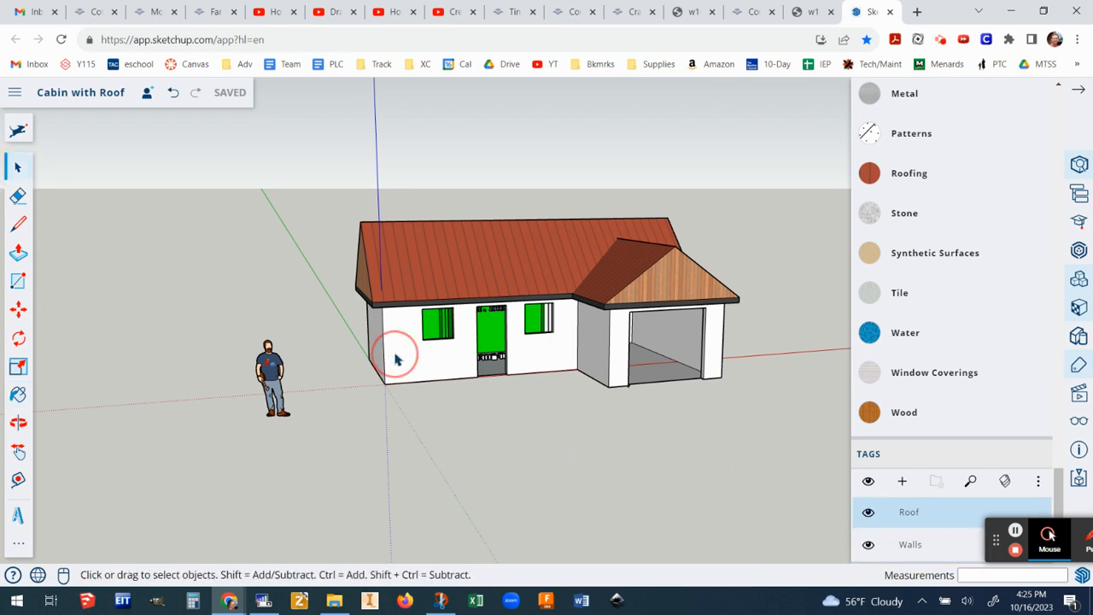
pyautogui.rightClick(398, 357)
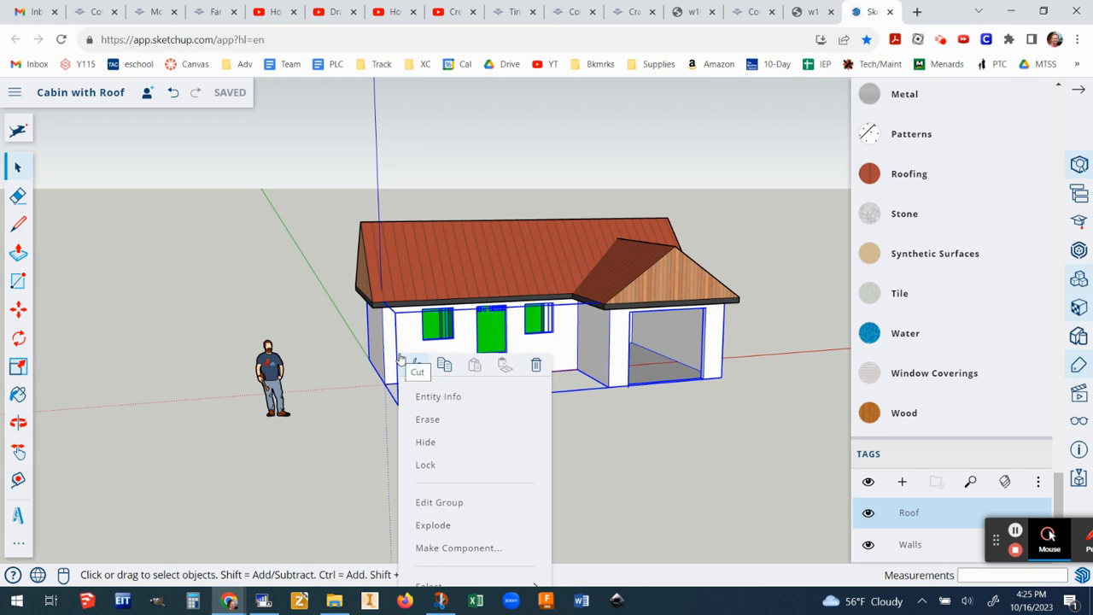
pyautogui.click(429, 525)
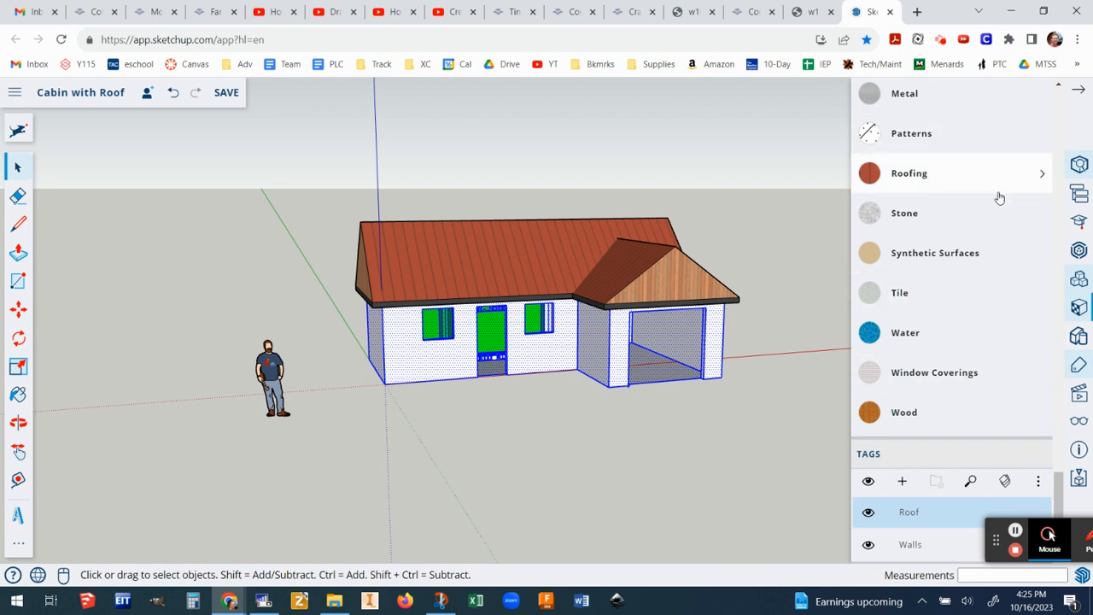
# Step: Open the Brick, Cladding and Siding category in the material library
pyautogui.scroll(3, 986, 165)
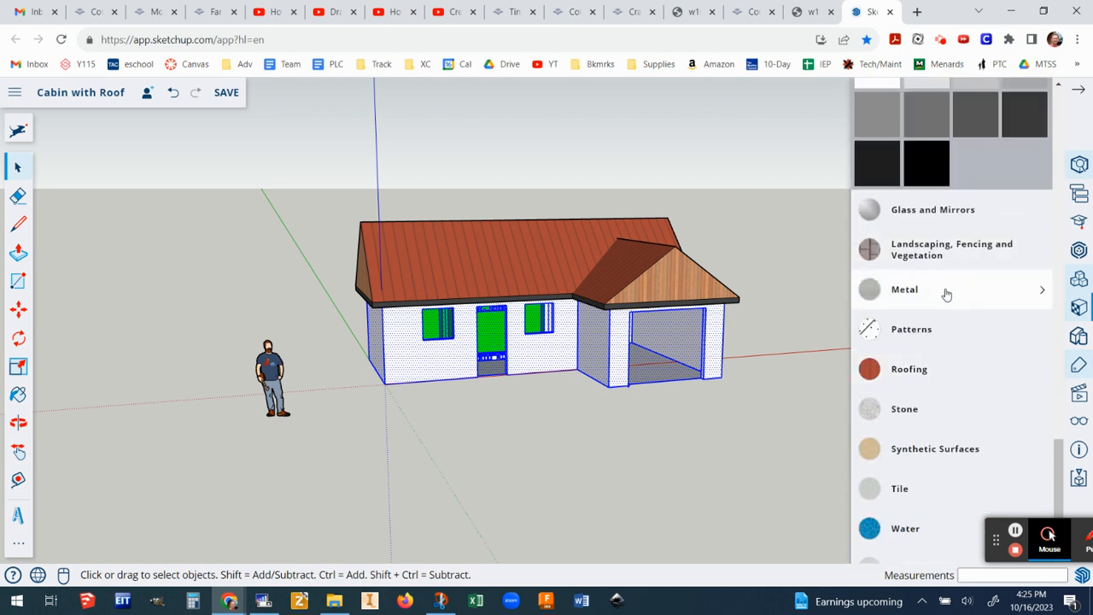
pyautogui.scroll(15, 956, 286)
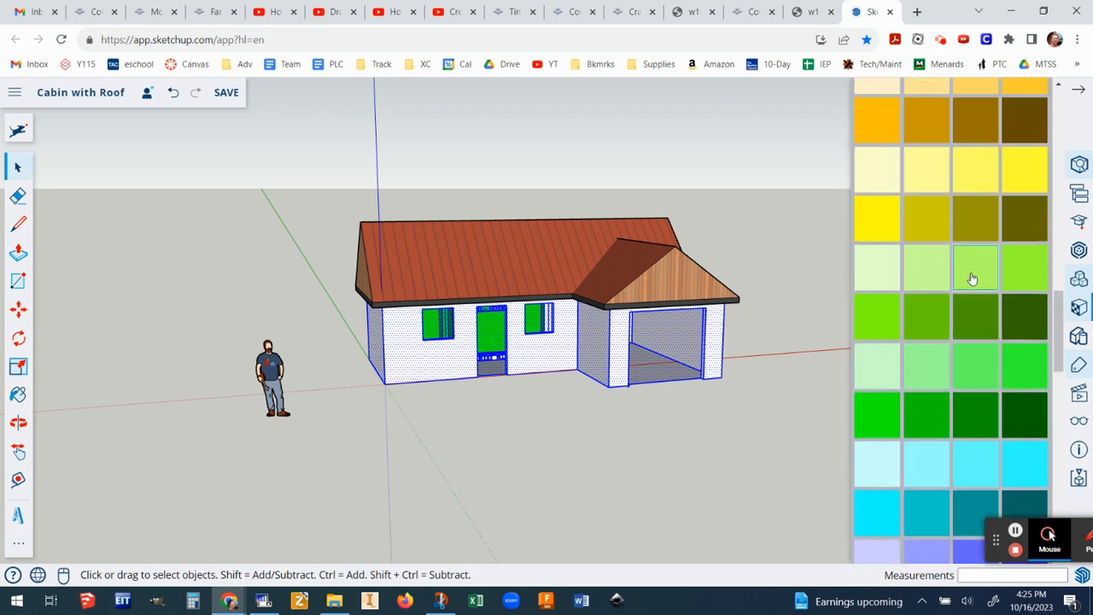
pyautogui.scroll(10, 973, 274)
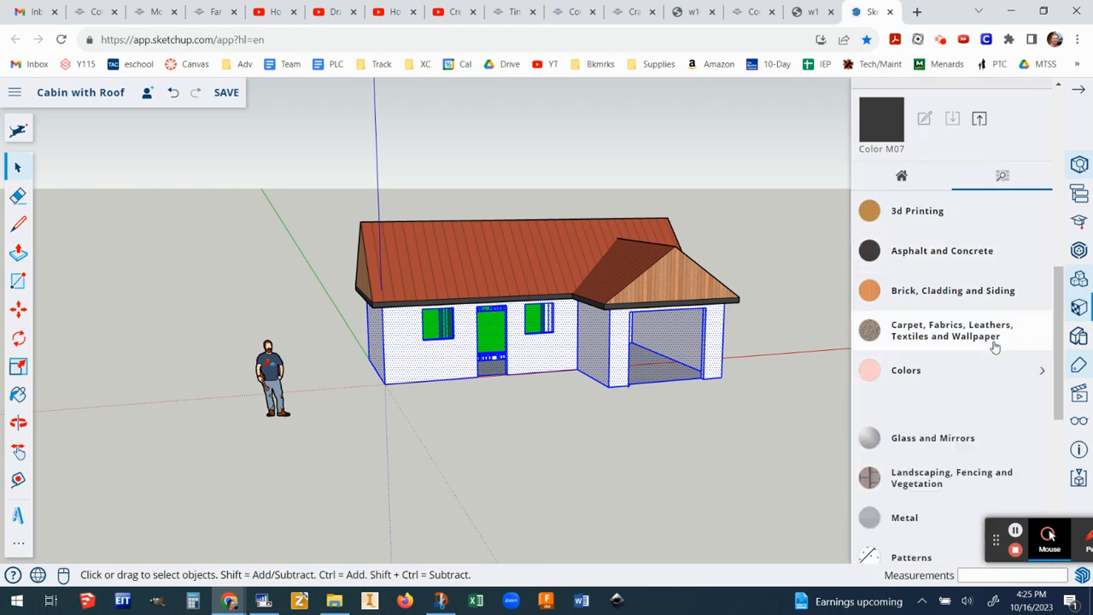
pyautogui.click(963, 292)
pyautogui.scroll(-1, 962, 407)
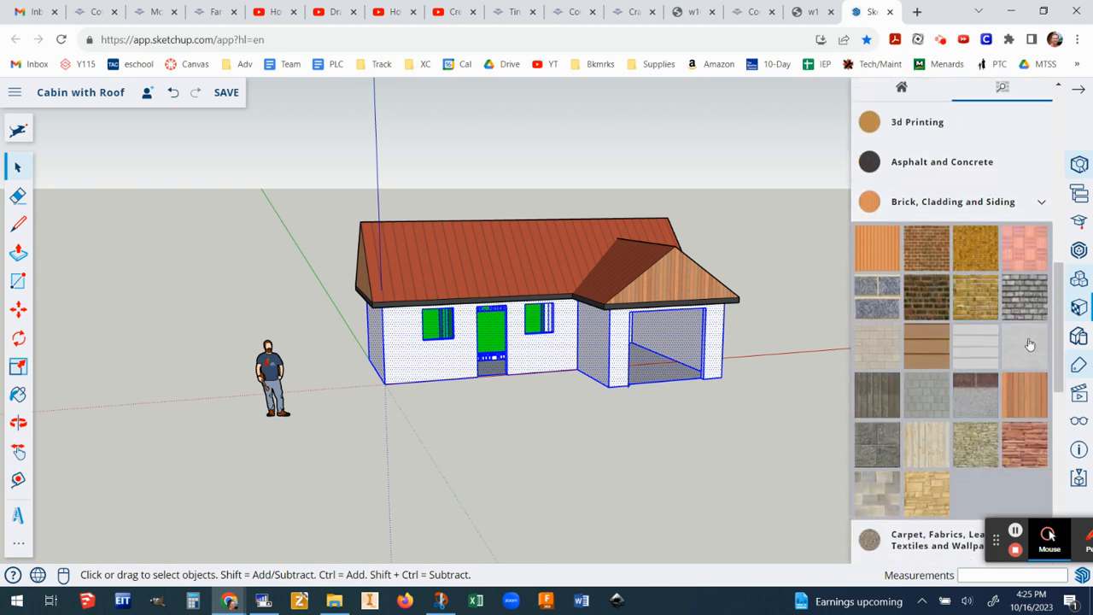
# Step: Try to paint all the selected wall geometry at once with gray brick, and undo it
pyautogui.click(1024, 296)
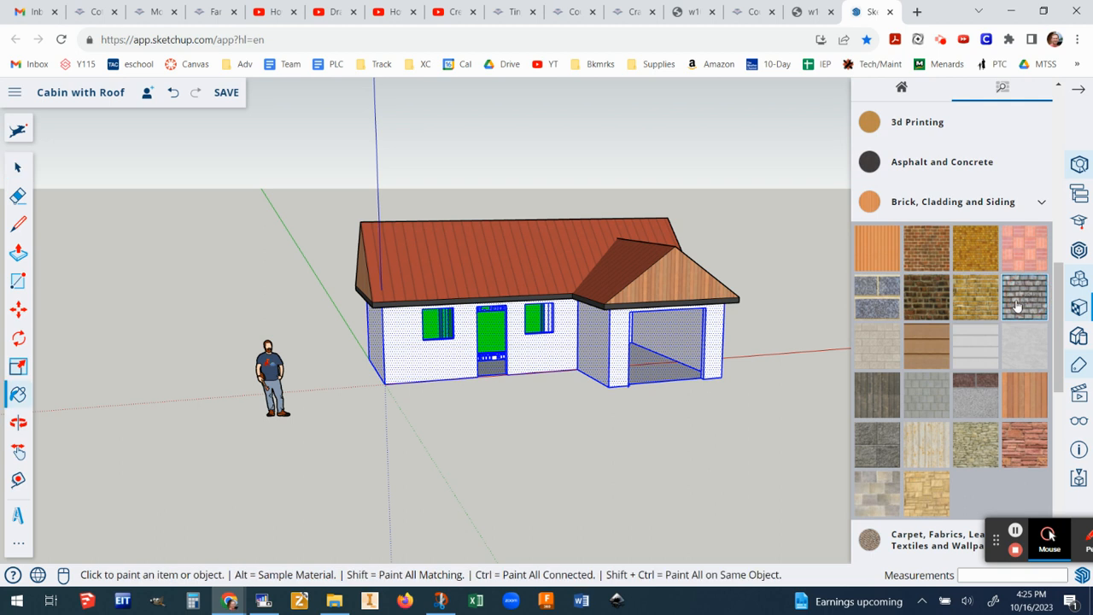
pyautogui.click(606, 330)
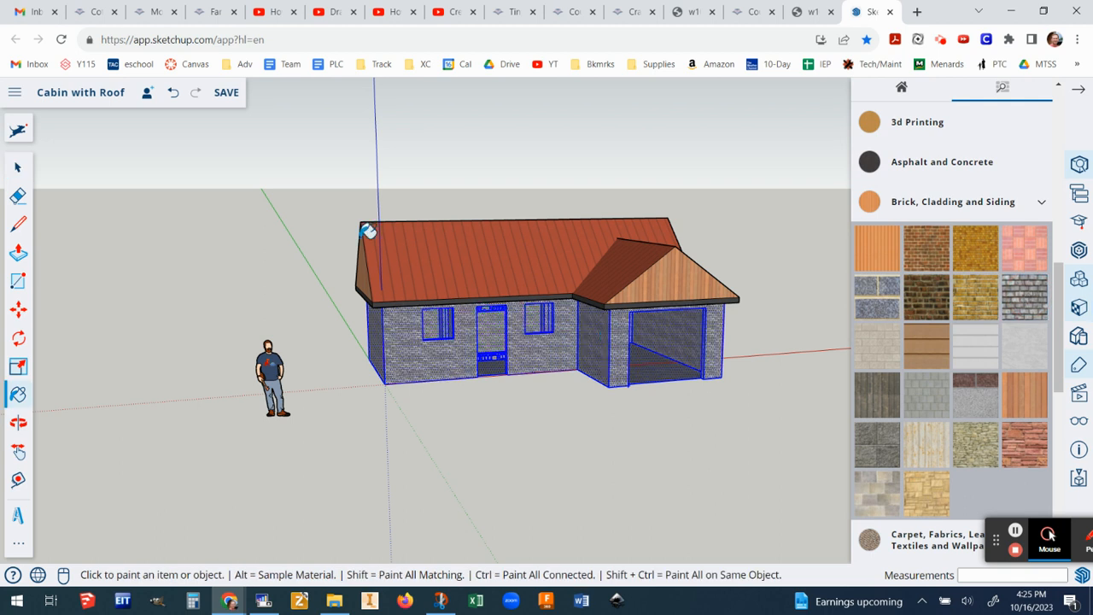
pyautogui.click(173, 92)
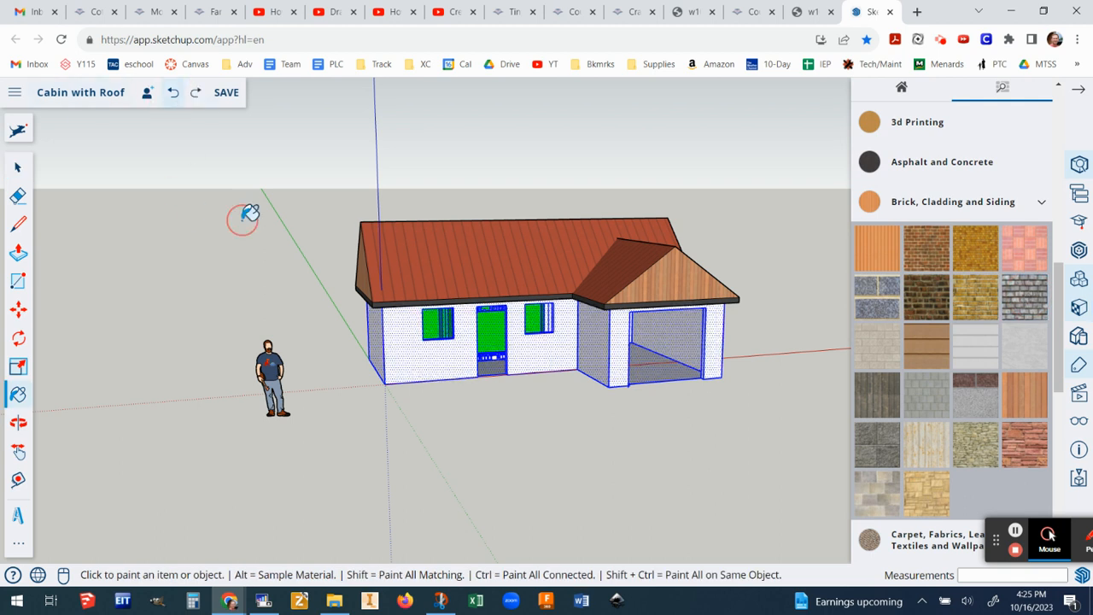
# Step: Clear the selection and paint the cabin's front wall, the garage's inner side wall and the garage front with gray brick
pyautogui.click(19, 168)
pyautogui.click(285, 242)
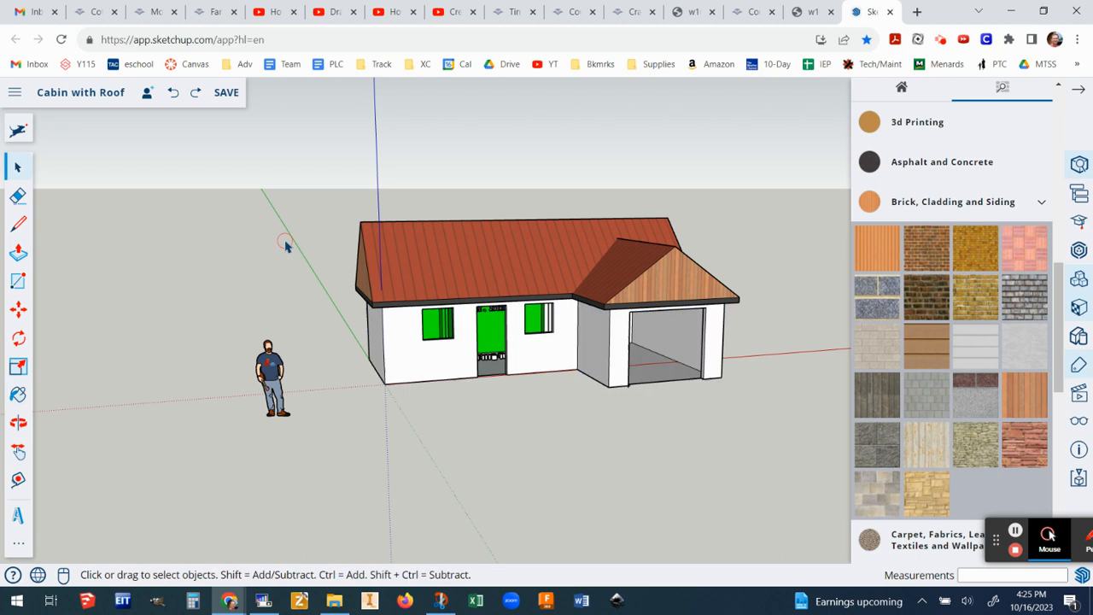
pyautogui.click(1024, 296)
pyautogui.click(536, 346)
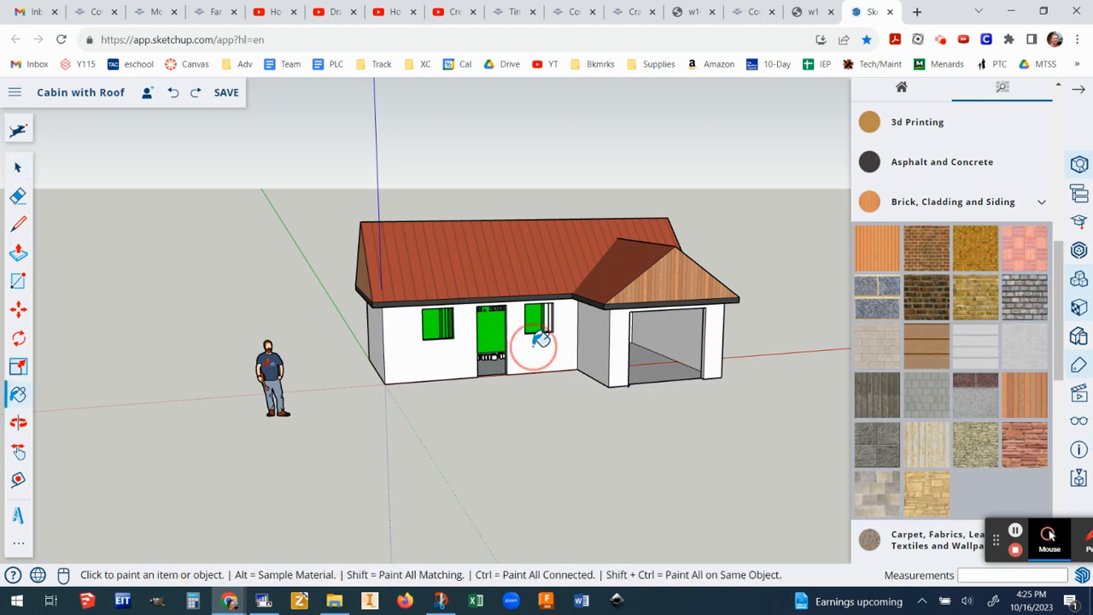
pyautogui.click(603, 342)
pyautogui.click(617, 355)
pyautogui.scroll(-4, 755, 343)
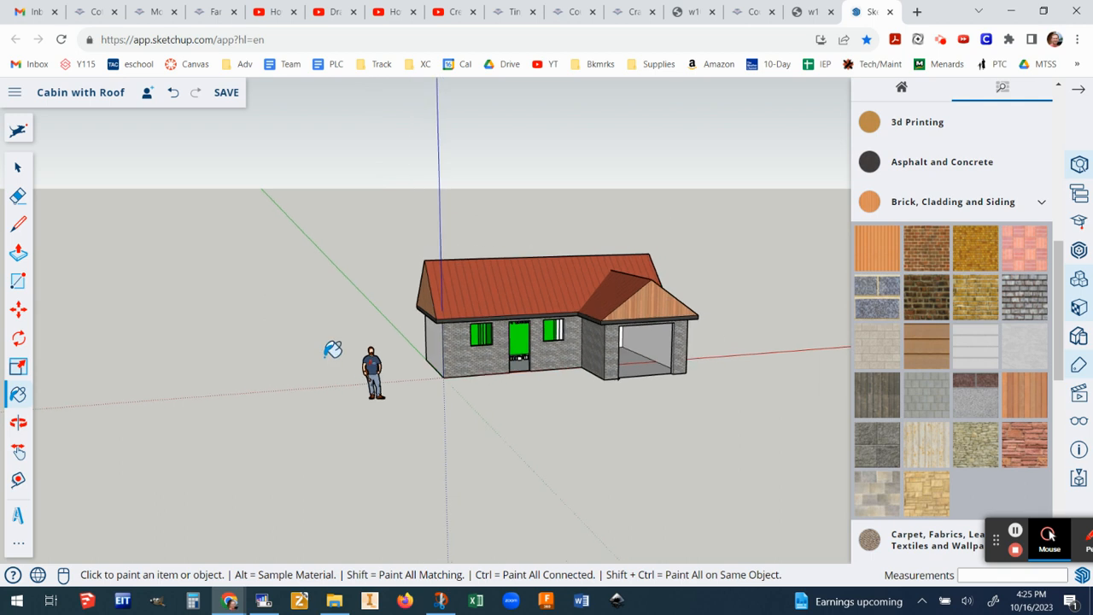
# Step: Paint the cabin's gable-end wall and the adjoining part of its back wall with gray brick
pyautogui.scroll(6, 460, 367)
pyautogui.scroll(-3, 440, 339)
pyautogui.moveTo(440, 339); pyautogui.dragTo(604, 359, button='middle')
pyautogui.click(481, 324)
pyautogui.moveTo(275, 319)
pyautogui.mouseDown(button='middle')
pyautogui.moveTo(319, 339)
pyautogui.moveTo(728, 376)
pyautogui.mouseUp(button='middle')
pyautogui.click(584, 350)
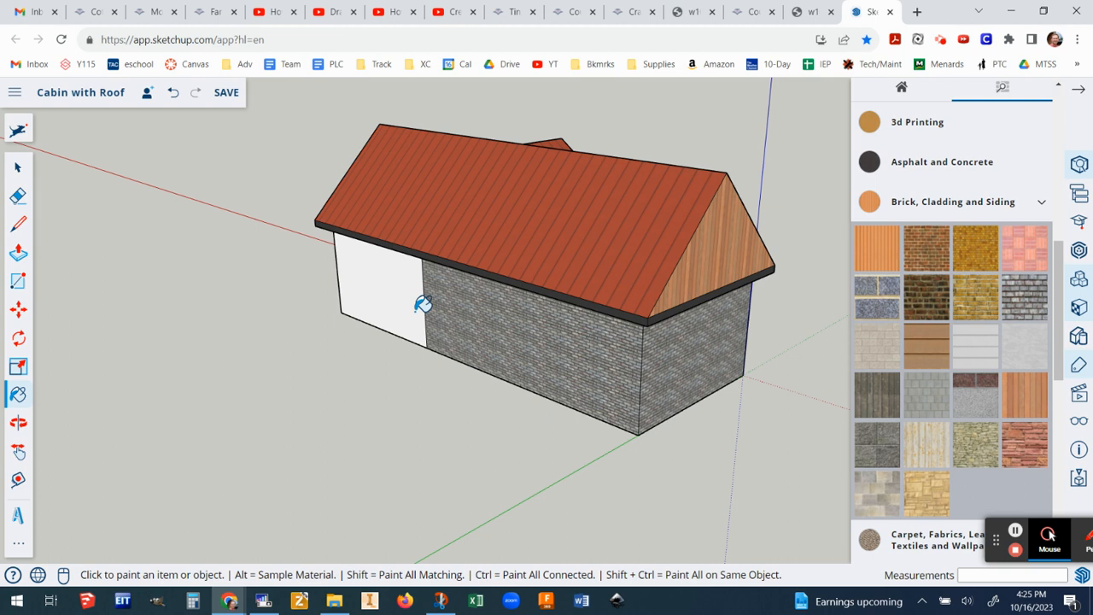
# Step: Undo the brick on the back wall and erase the vertical edge dividing that wall
pyautogui.click(174, 94)
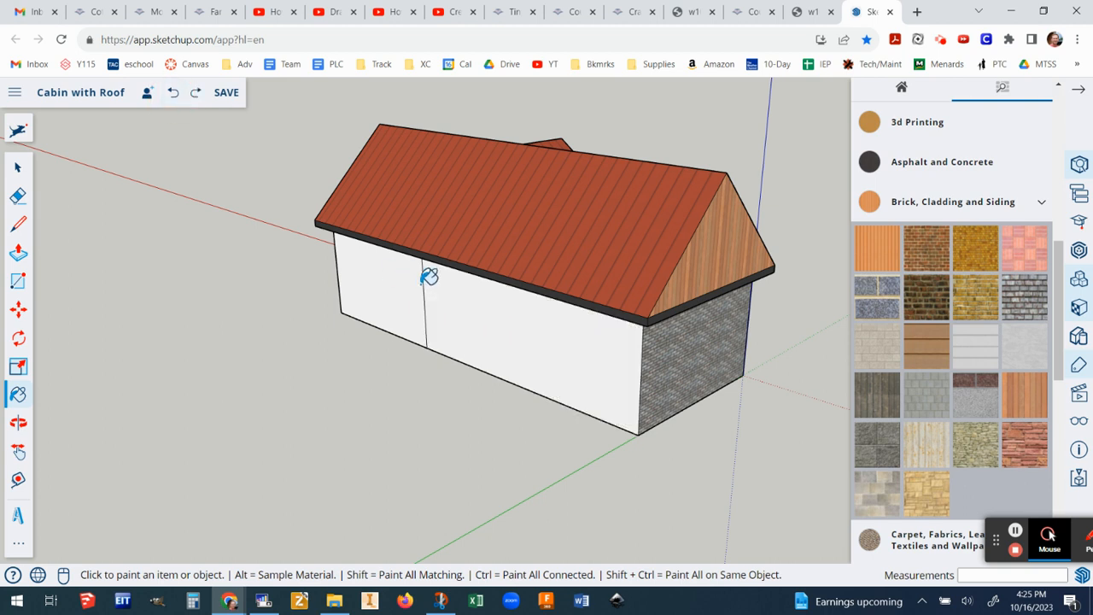
pyautogui.click(18, 195)
pyautogui.moveTo(429, 290); pyautogui.dragTo(434, 287)
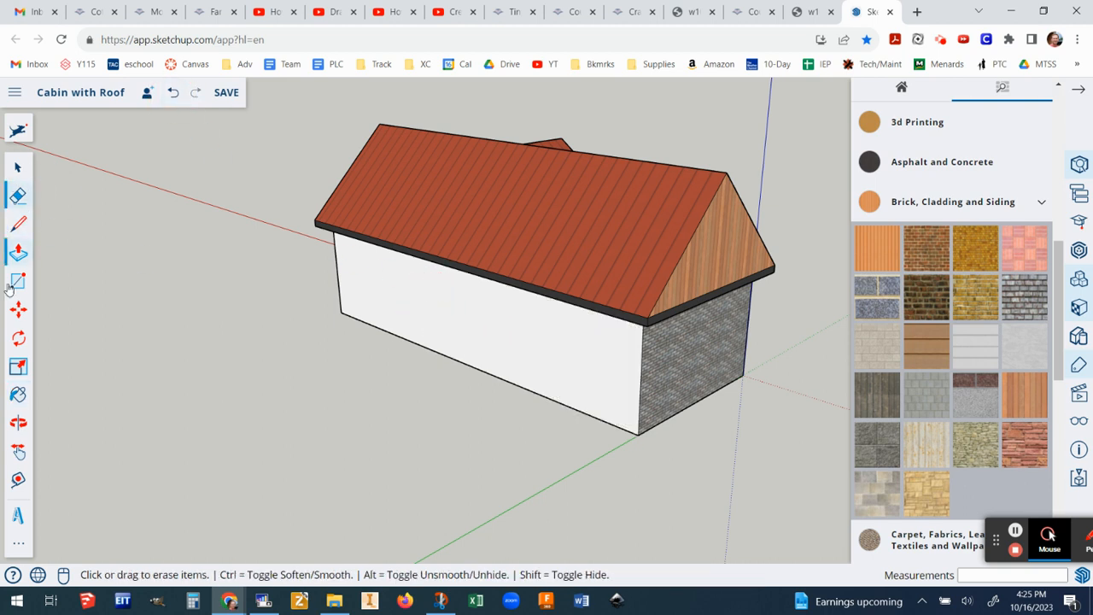
# Step: Paint the whole back wall and the wall on the garage's outer side with gray brick
pyautogui.click(1024, 297)
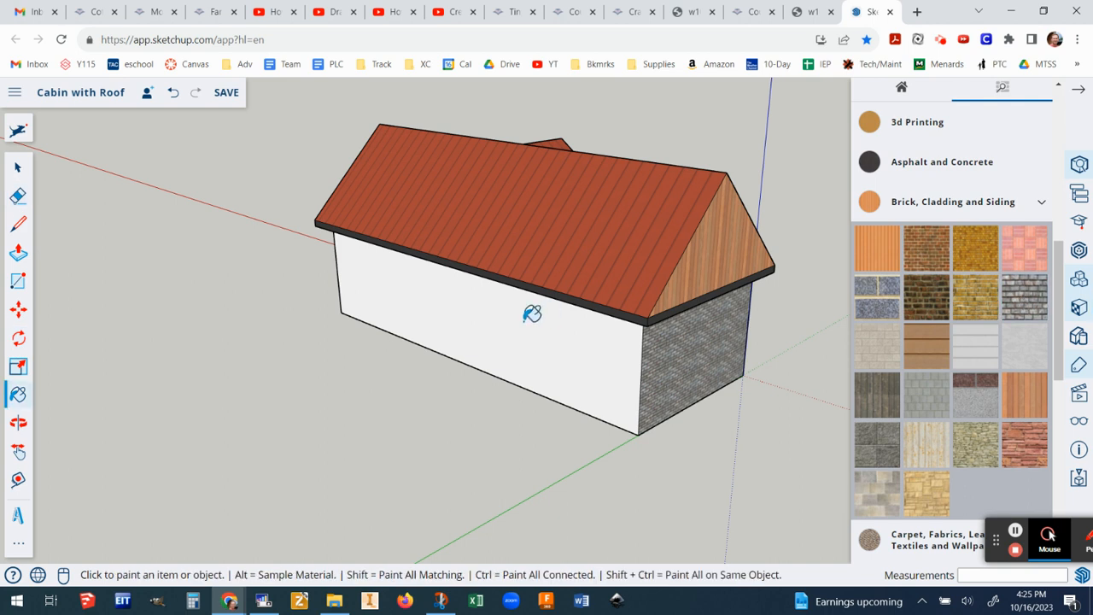
pyautogui.click(493, 322)
pyautogui.moveTo(368, 295); pyautogui.dragTo(421, 362, button='middle')
pyautogui.click(375, 355)
pyautogui.moveTo(501, 349); pyautogui.dragTo(780, 332, button='middle')
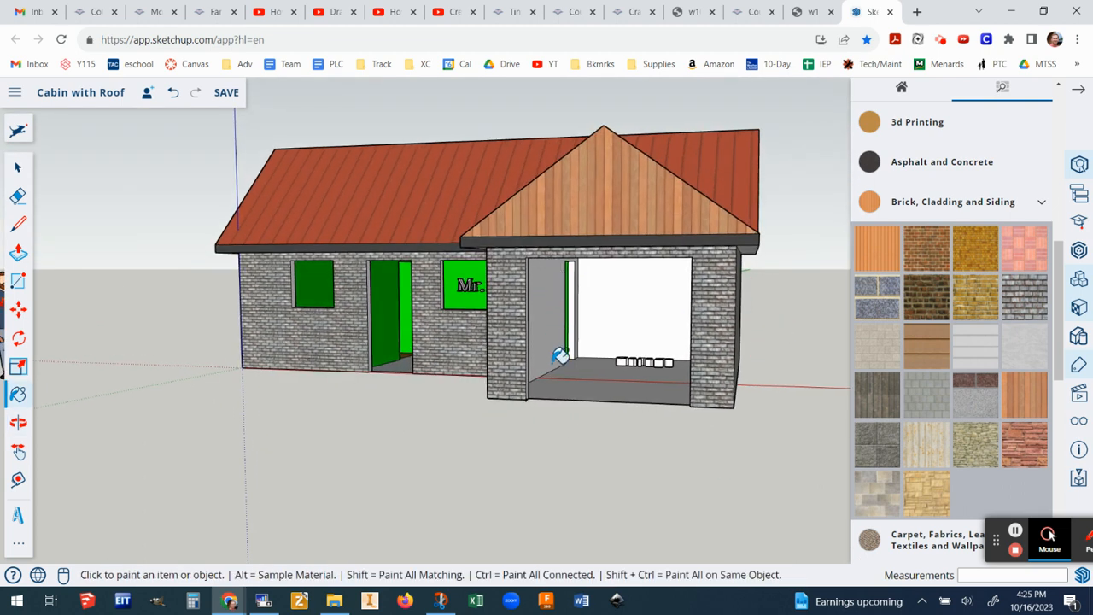
pyautogui.scroll(-3, 590, 325)
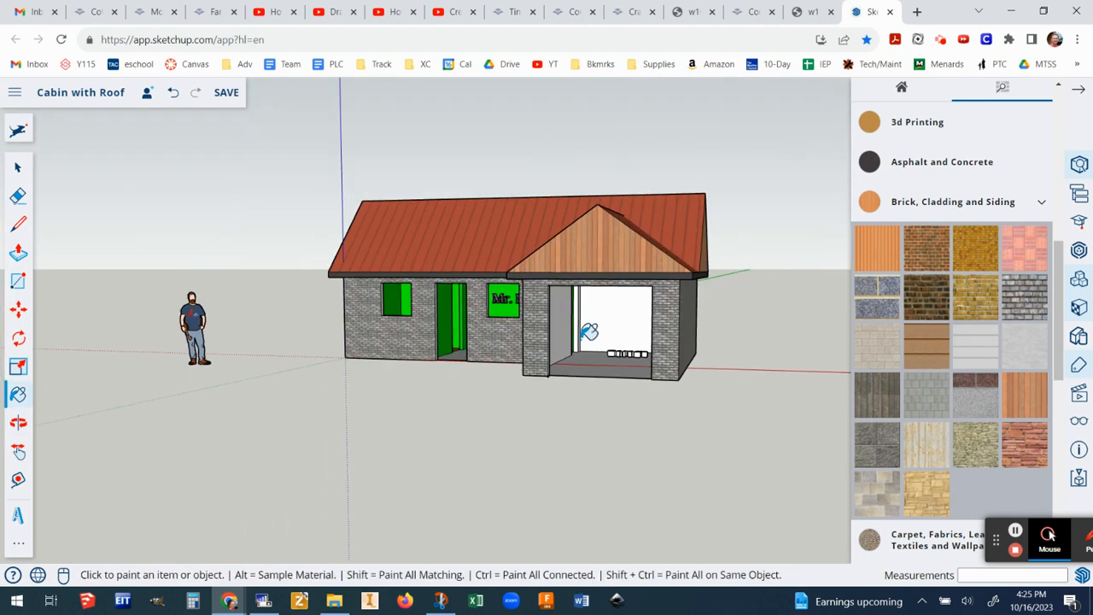
pyautogui.moveTo(609, 345); pyautogui.dragTo(446, 427, button='middle')
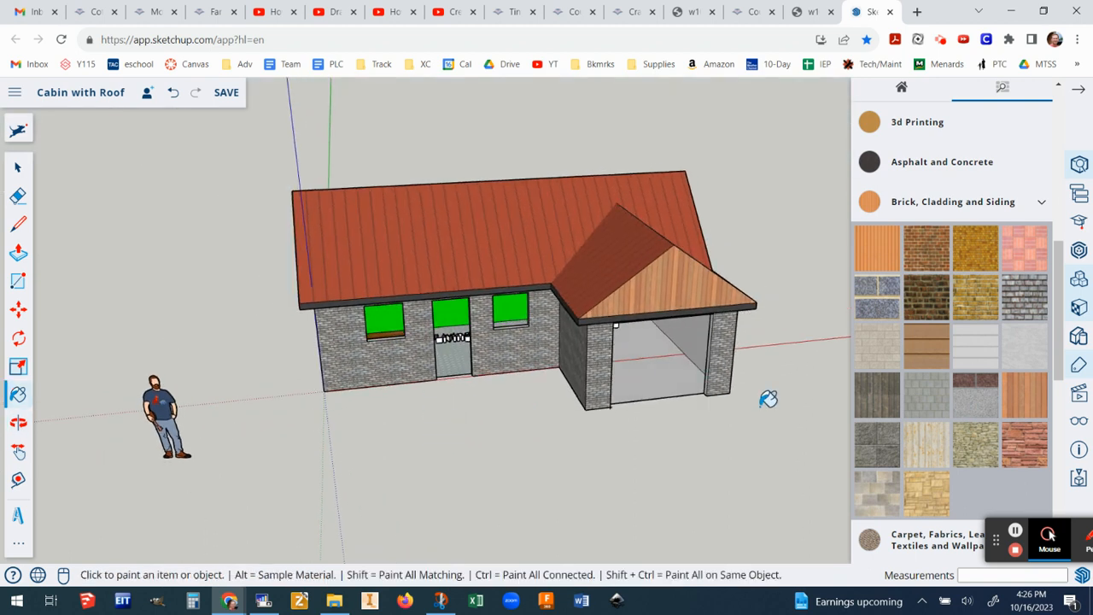
pyautogui.scroll(-1, 769, 399)
pyautogui.scroll(3, 768, 399)
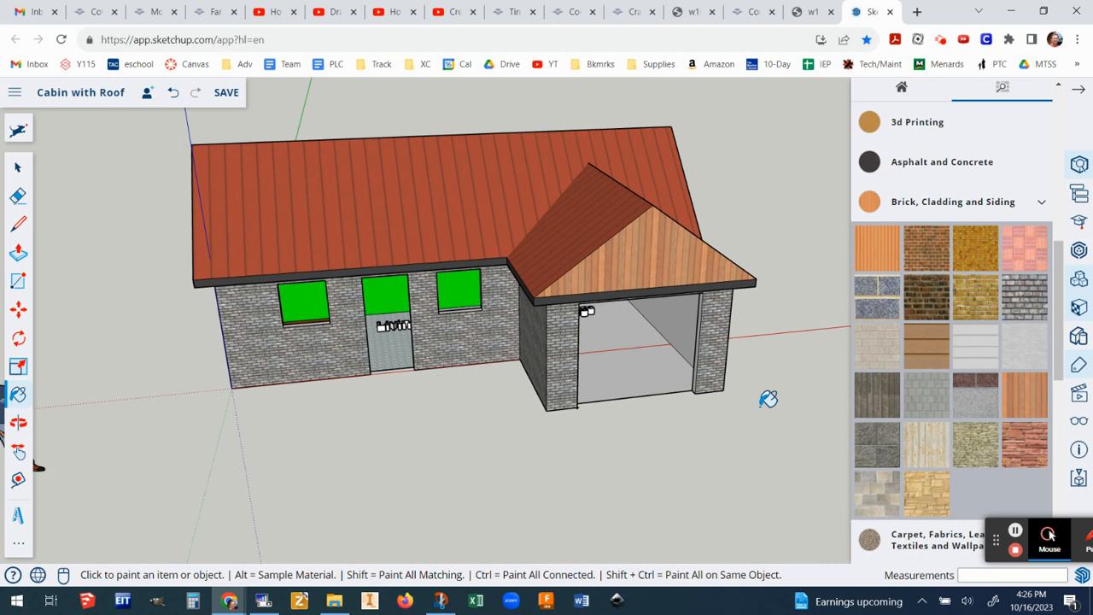
pyautogui.click(1041, 203)
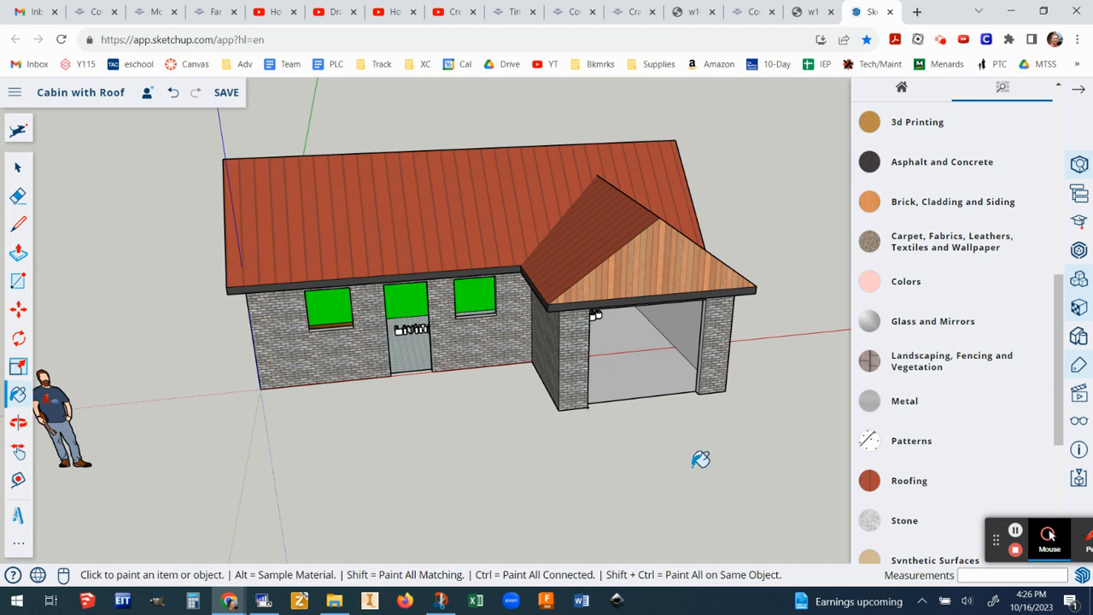
# Step: Draw a driveway rectangle 10' wide and about 20' long on the ground in front of the garage opening
pyautogui.scroll(-1, 700, 460)
pyautogui.click(19, 281)
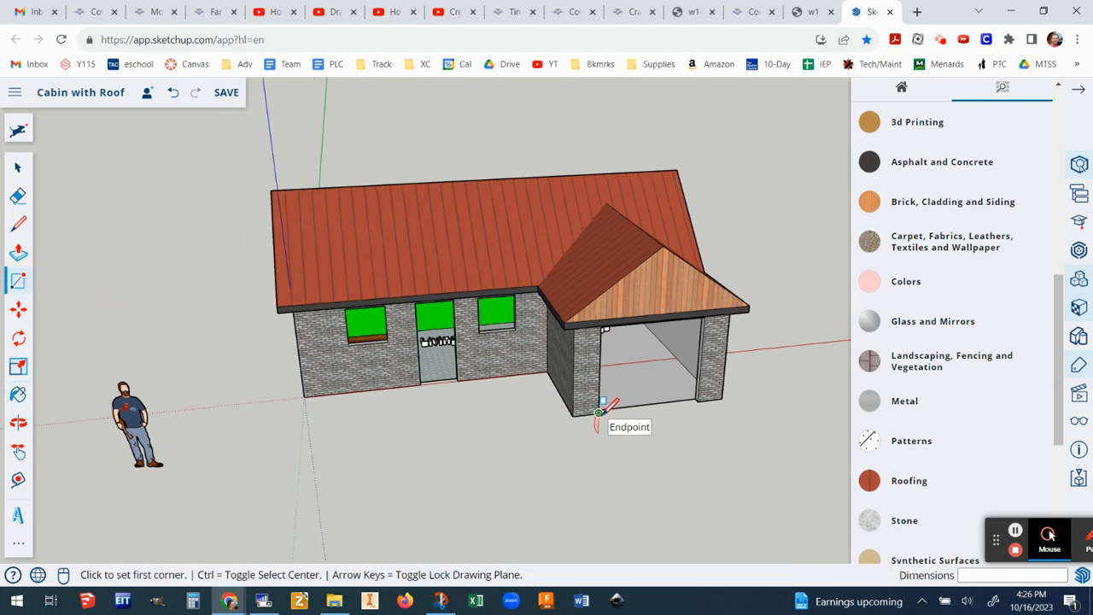
pyautogui.scroll(1, 587, 413)
pyautogui.scroll(2, 588, 412)
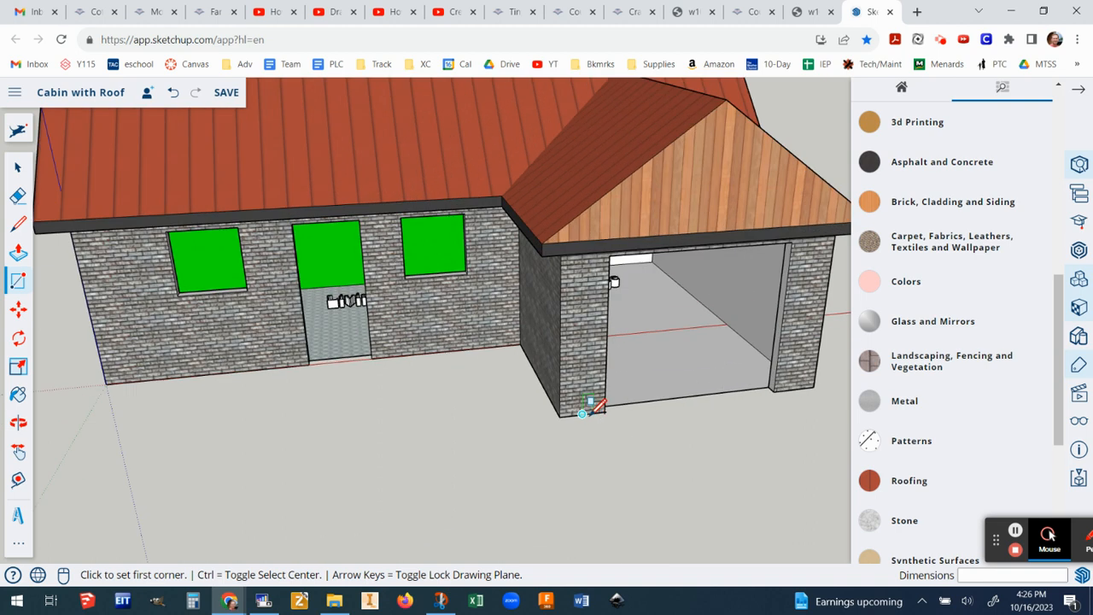
pyautogui.click(585, 413)
pyautogui.scroll(-3, 585, 413)
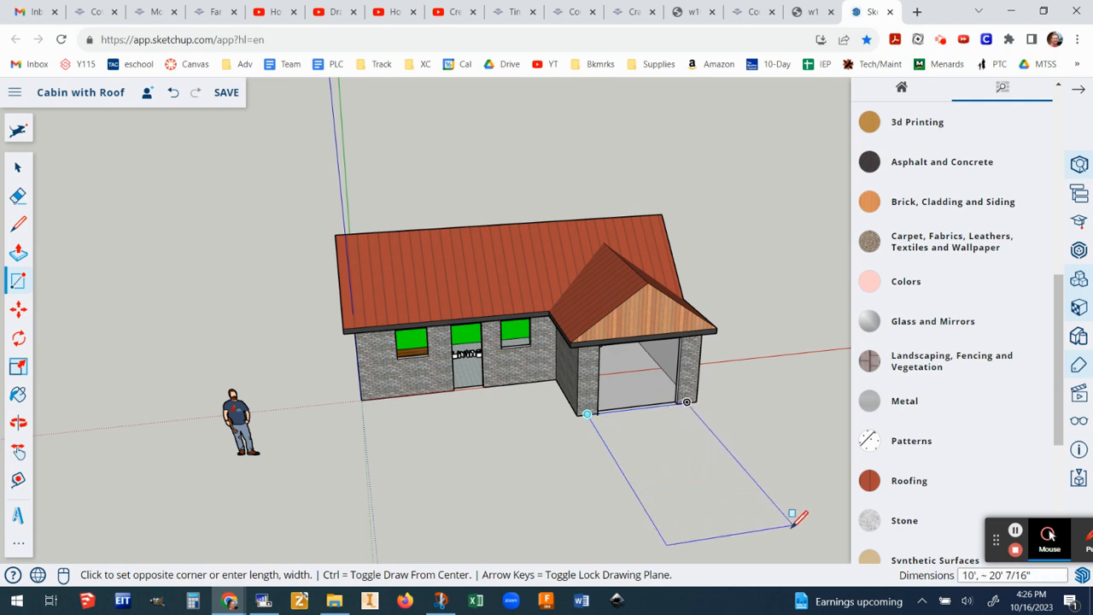
pyautogui.click(792, 524)
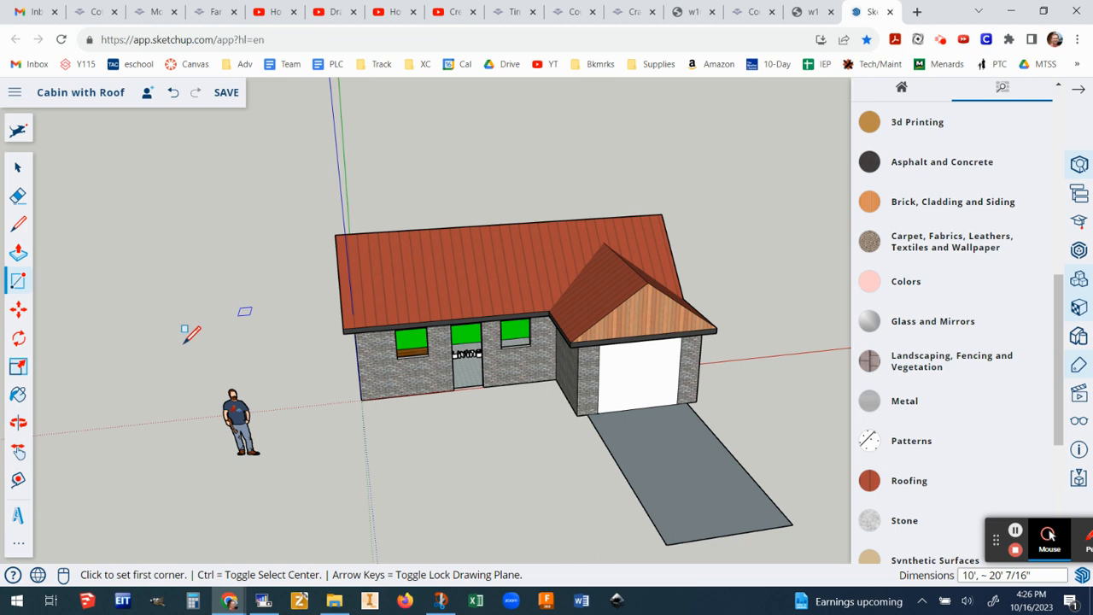
pyautogui.click(18, 170)
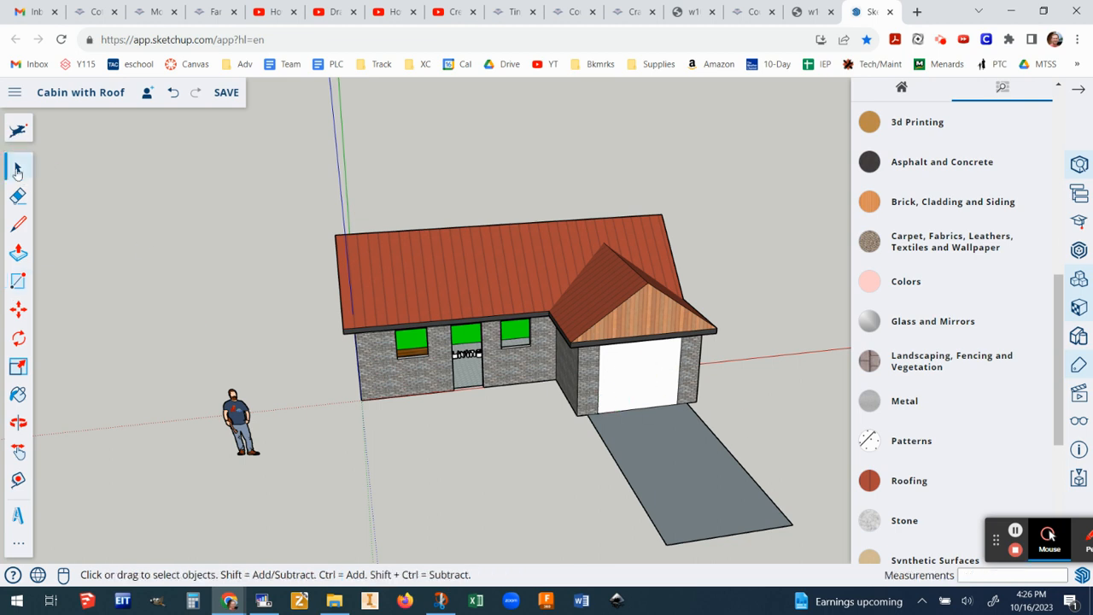
# Step: Delete the white face filling the garage opening and paint the driveway with the black asphalt material
pyautogui.click(648, 372)
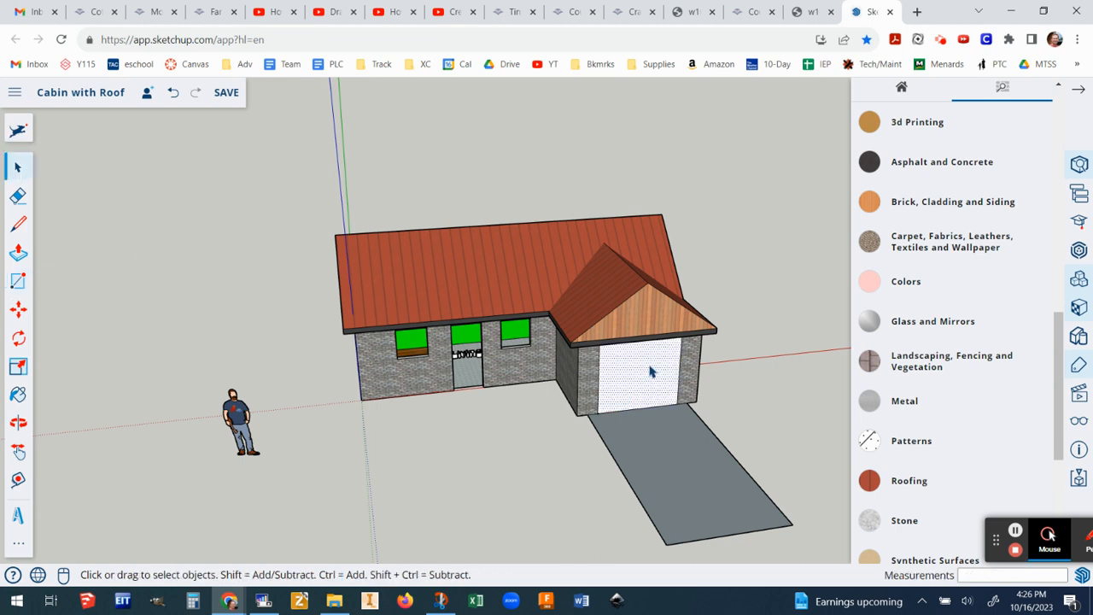
pyautogui.press('Delete')
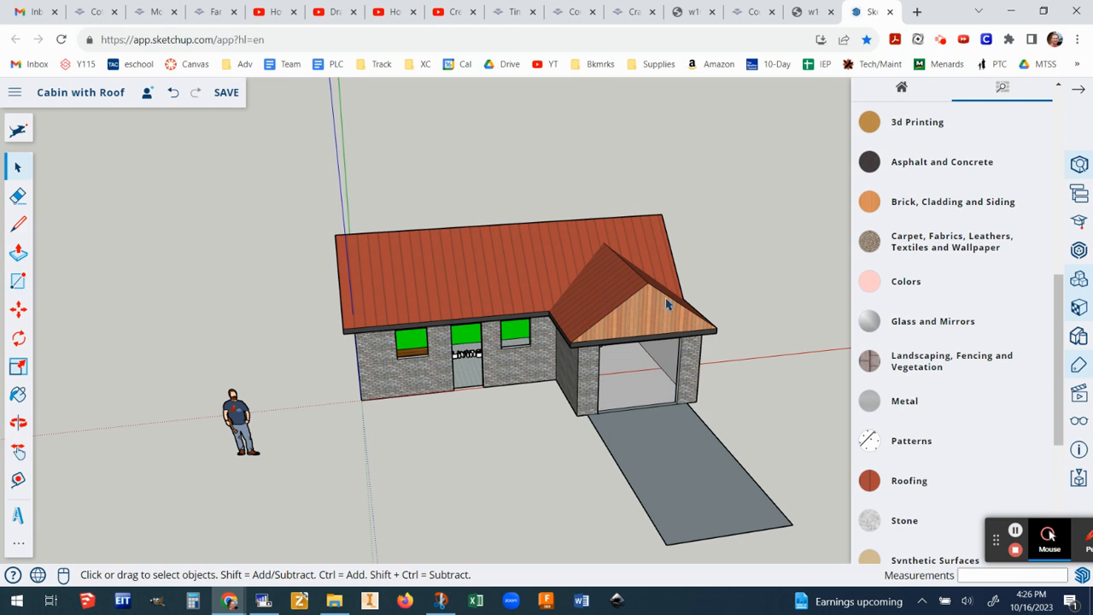
pyautogui.click(985, 164)
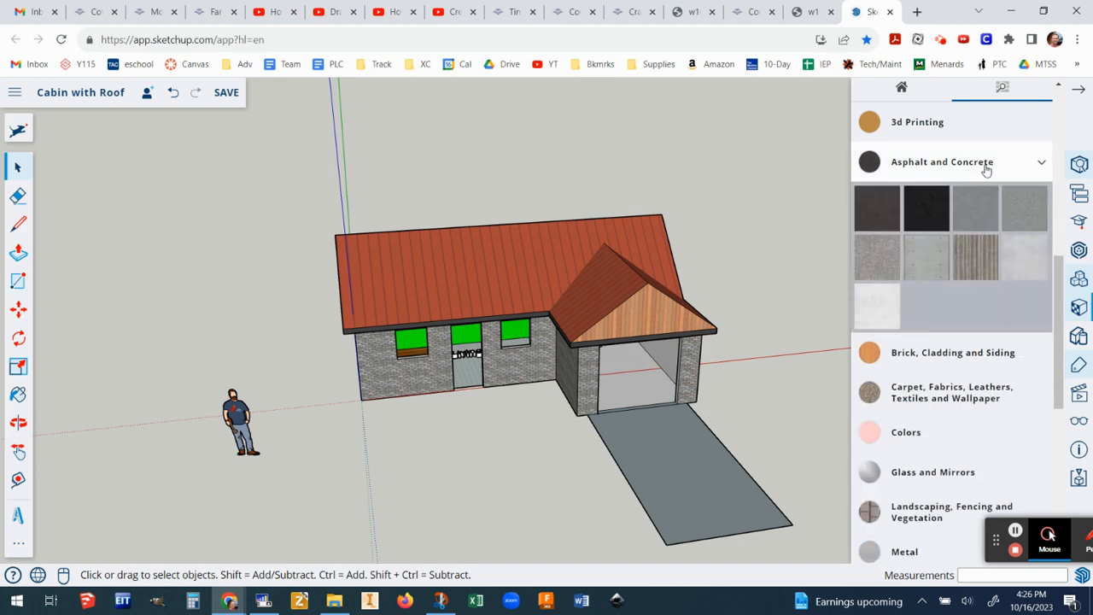
pyautogui.click(921, 209)
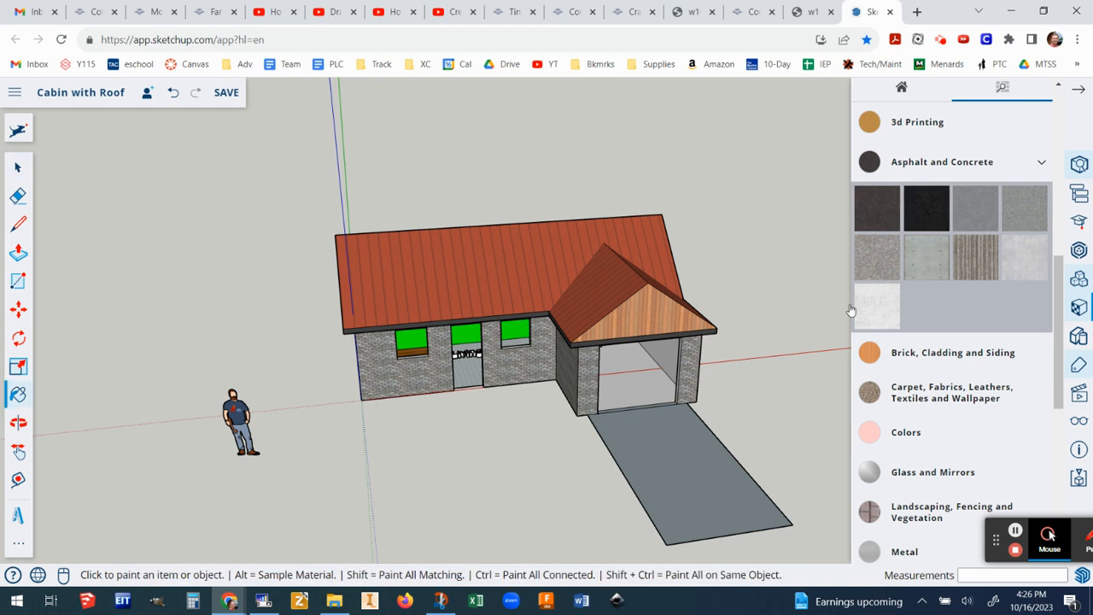
pyautogui.click(675, 452)
pyautogui.scroll(-1, 675, 452)
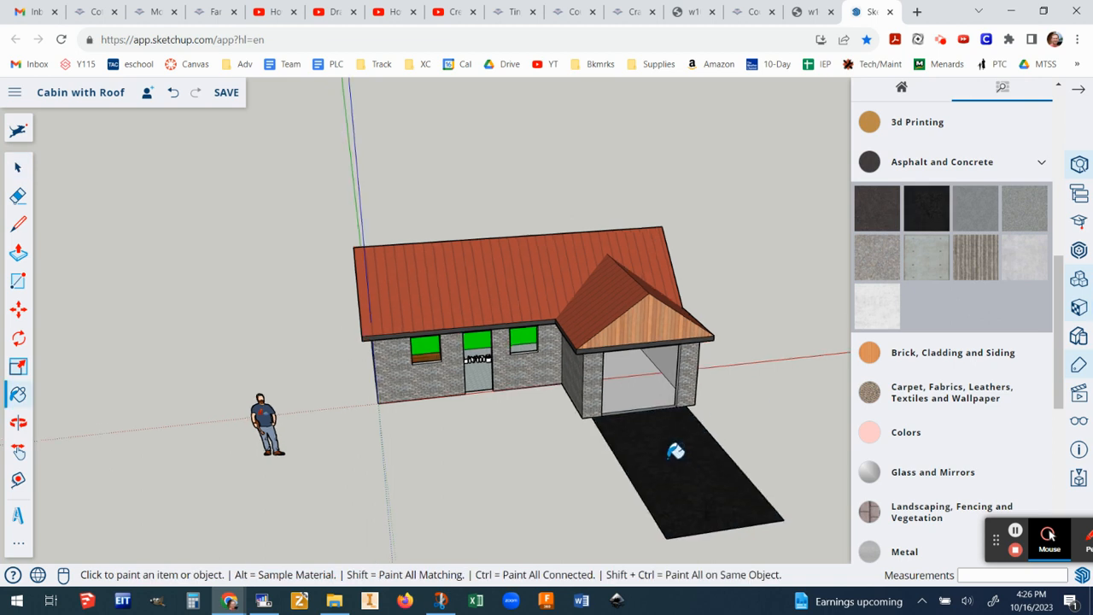
# Step: Draw a two-point arc on the ground from the door's garage-side corner to the driveway's near edge, bulging outward about 2'
pyautogui.moveTo(683, 457)
pyautogui.mouseDown(button='middle')
pyautogui.moveTo(695, 379)
pyautogui.moveTo(640, 471)
pyautogui.moveTo(582, 458)
pyautogui.mouseUp(button='middle')
pyautogui.scroll(2, 629, 435)
pyautogui.scroll(1, 629, 435)
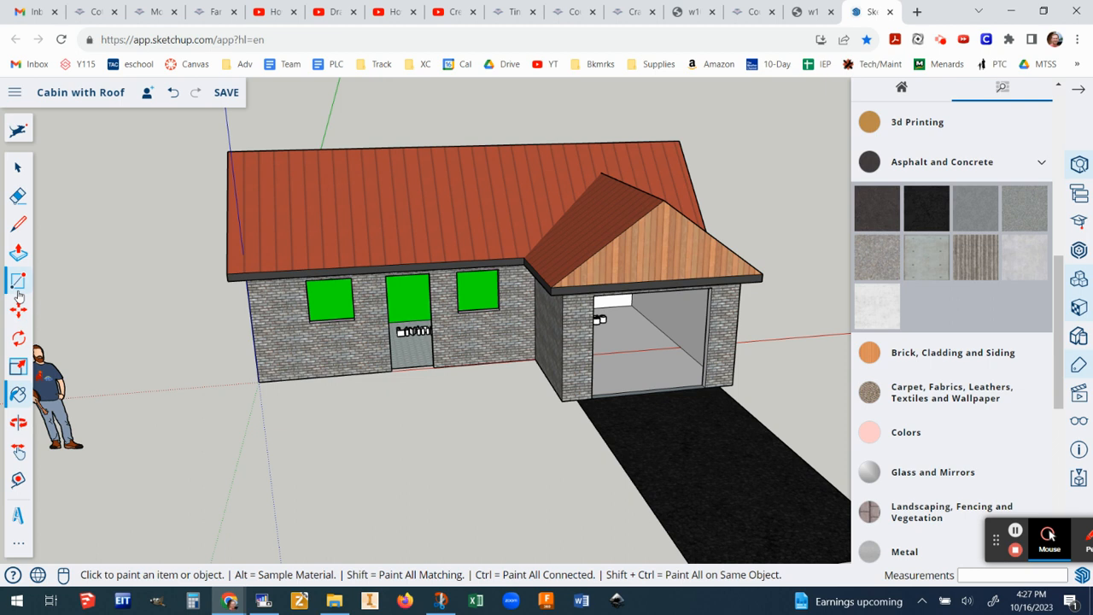
pyautogui.click(19, 543)
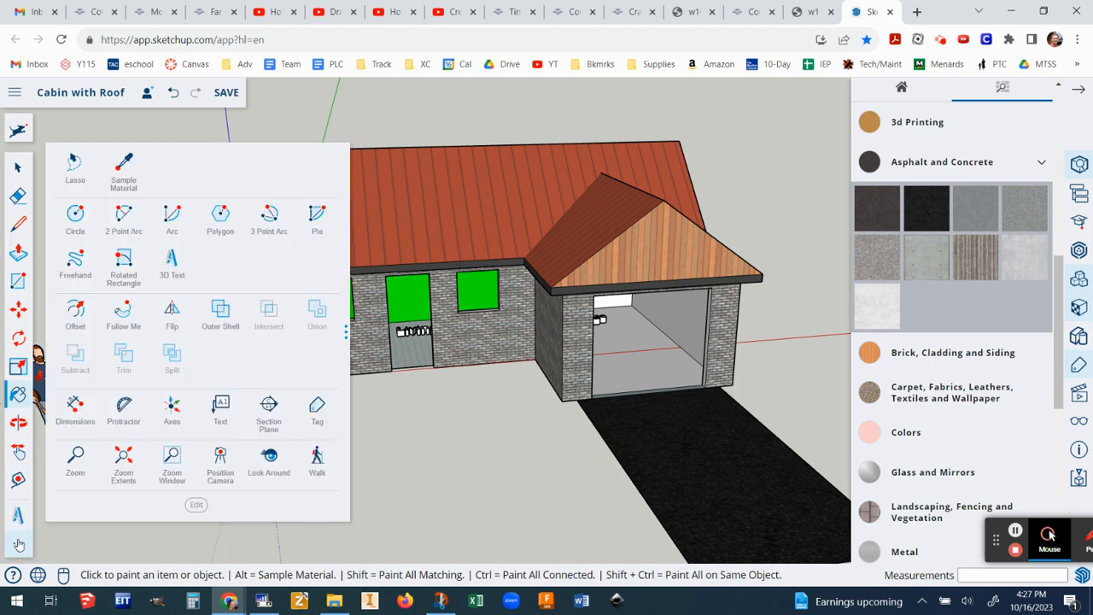
pyautogui.click(122, 219)
pyautogui.scroll(3, 433, 365)
pyautogui.click(434, 366)
pyautogui.scroll(-5, 433, 366)
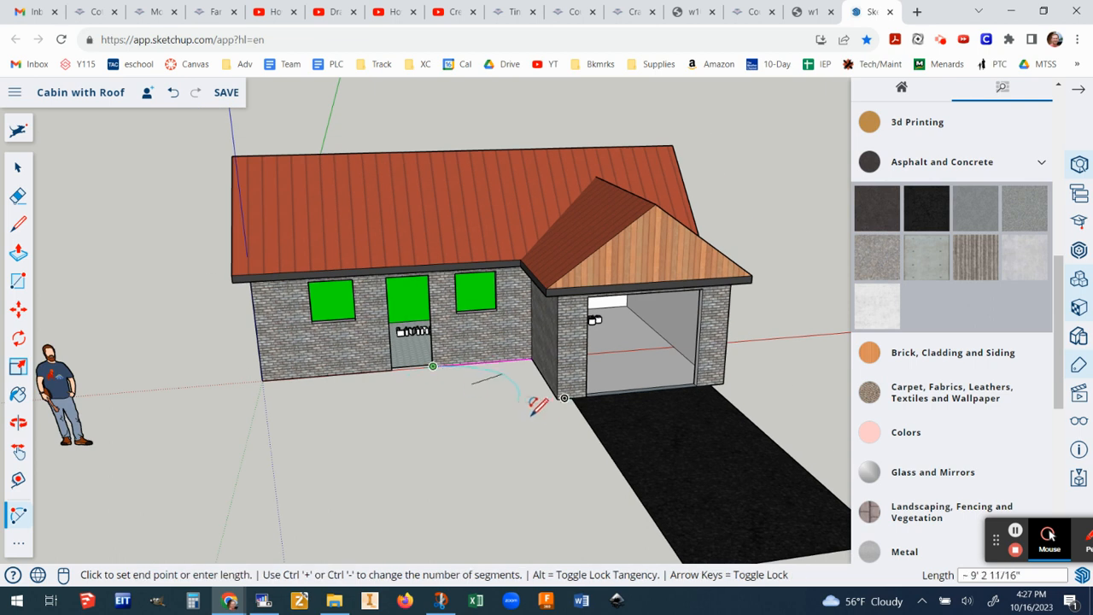
pyautogui.click(590, 425)
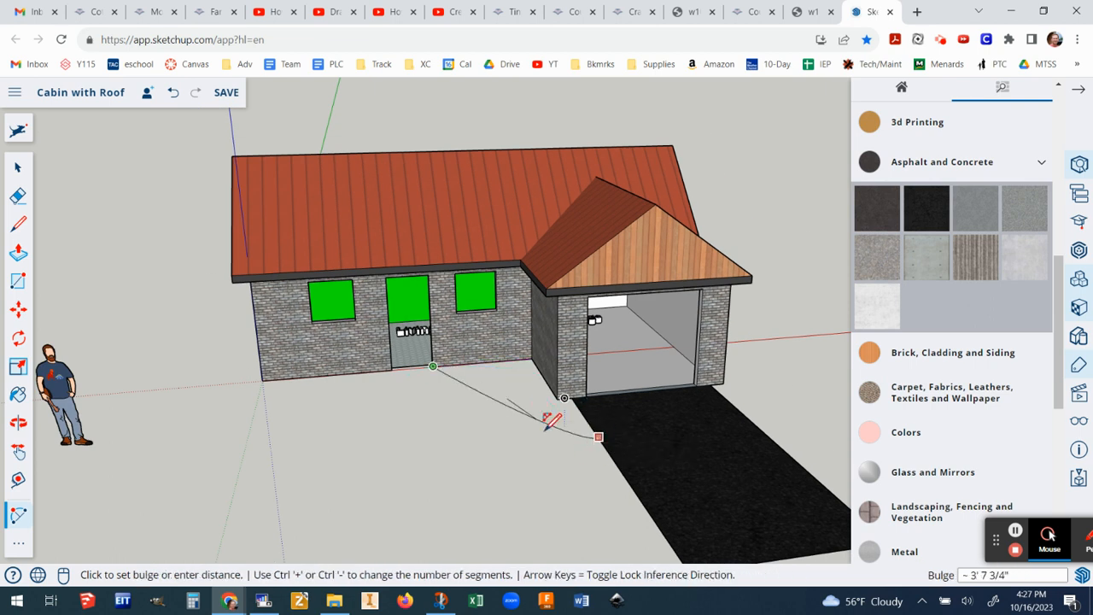
pyautogui.click(493, 412)
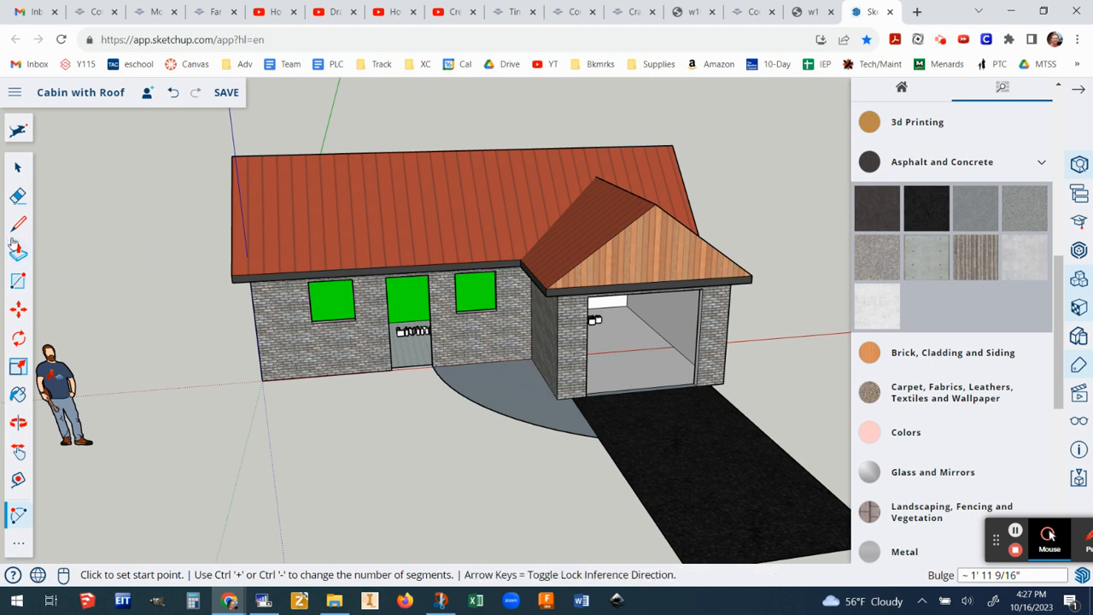
# Step: Place a guide point on the driveway's edge 3' beyond the end of the walkway arc
pyautogui.click(19, 481)
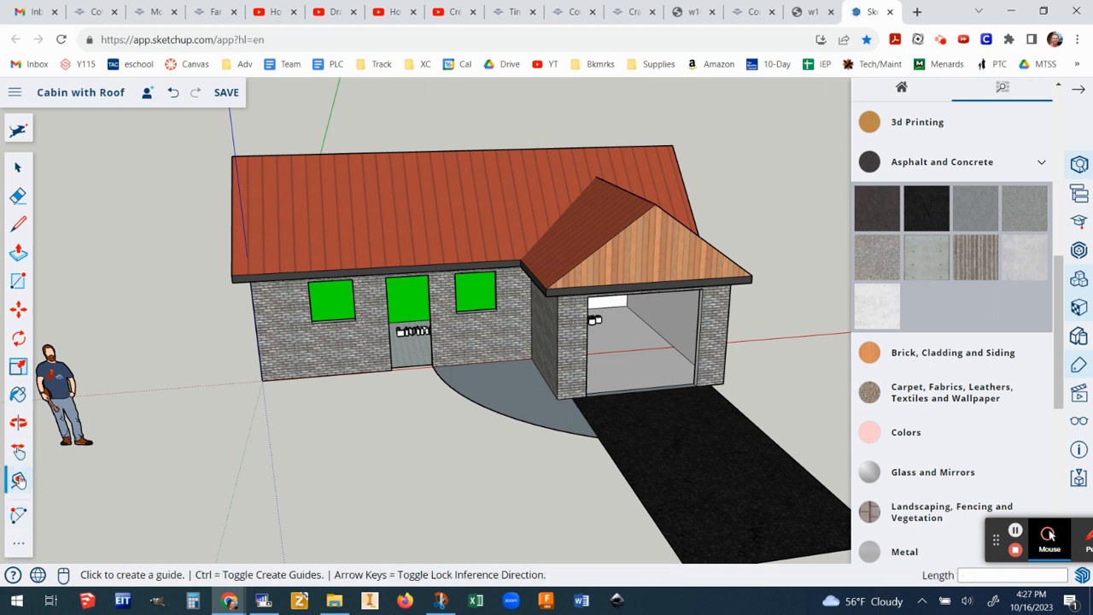
pyautogui.click(598, 436)
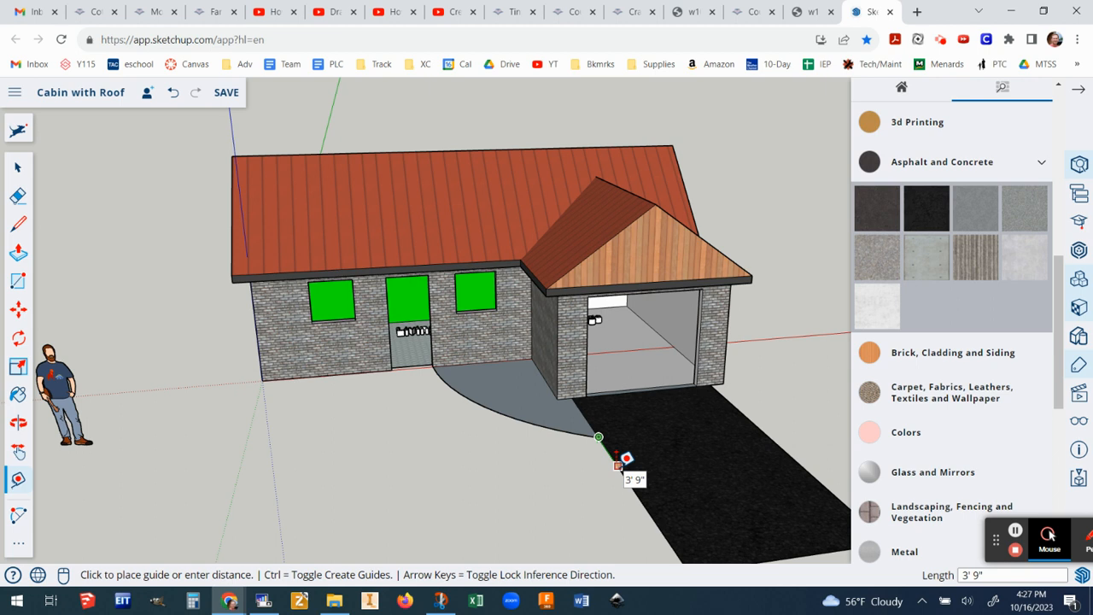
pyautogui.click(617, 465)
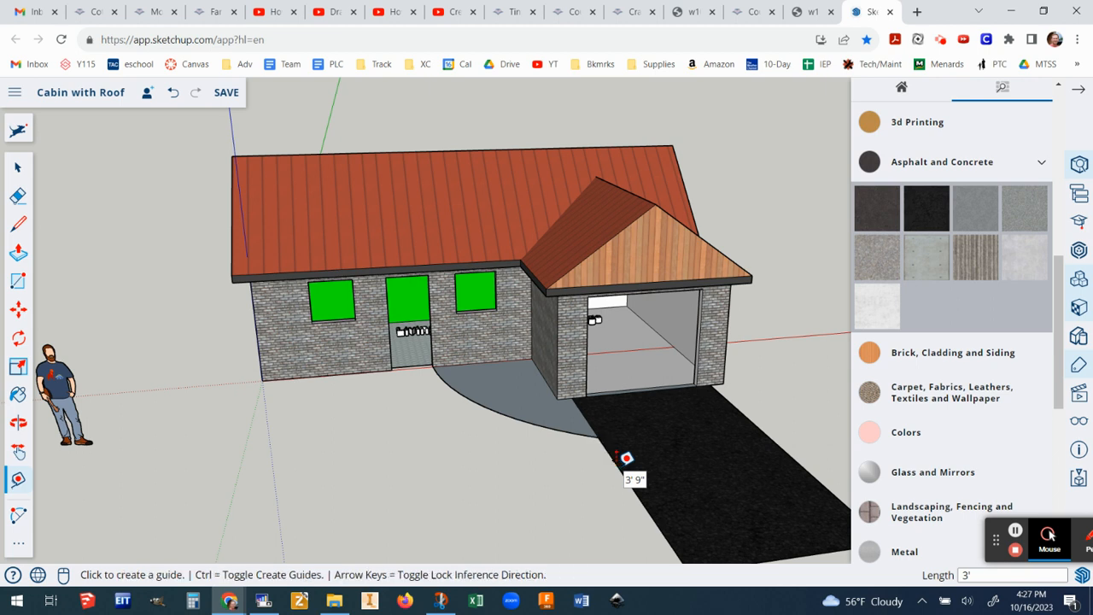
pyautogui.scroll(4, 619, 452)
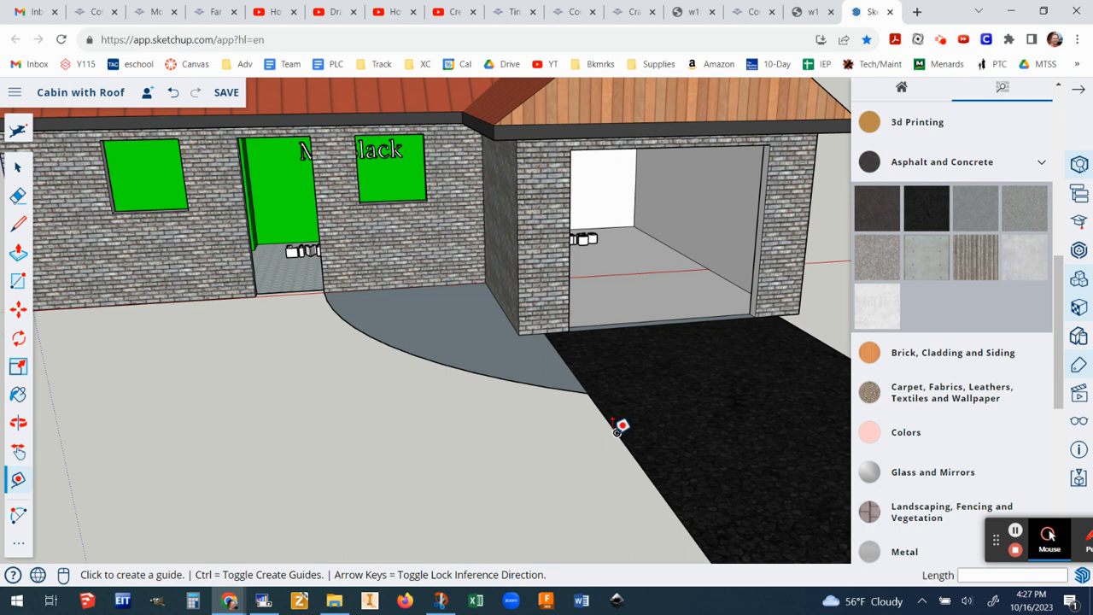
pyautogui.scroll(-4, 618, 431)
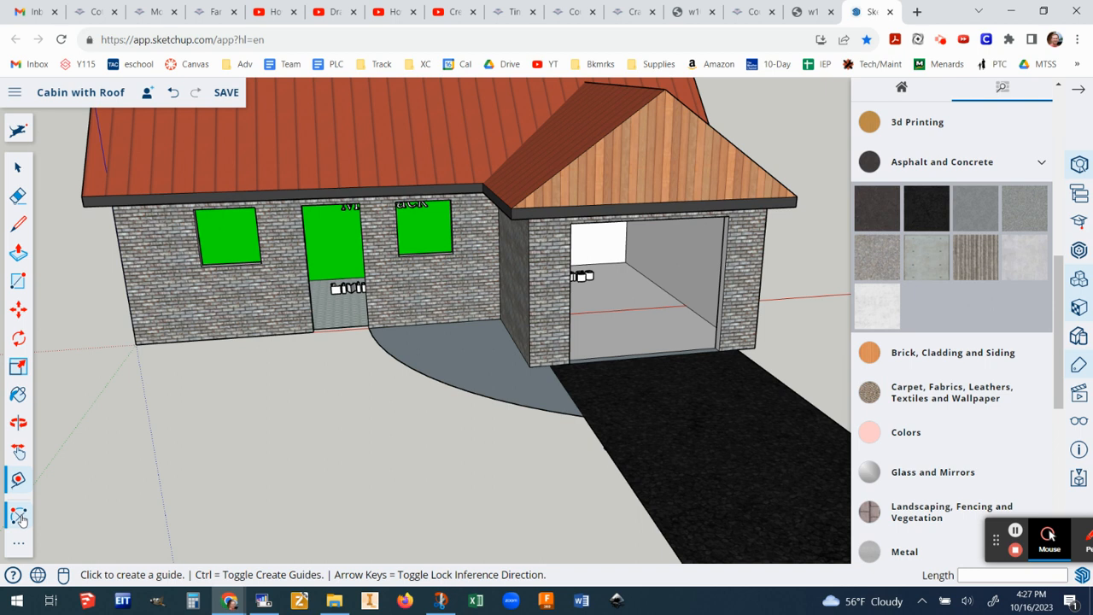
# Step: Draw the outer walkway arc from the door's other bottom corner to the guide point on the driveway edge, with a 3' bulge
pyautogui.click(20, 516)
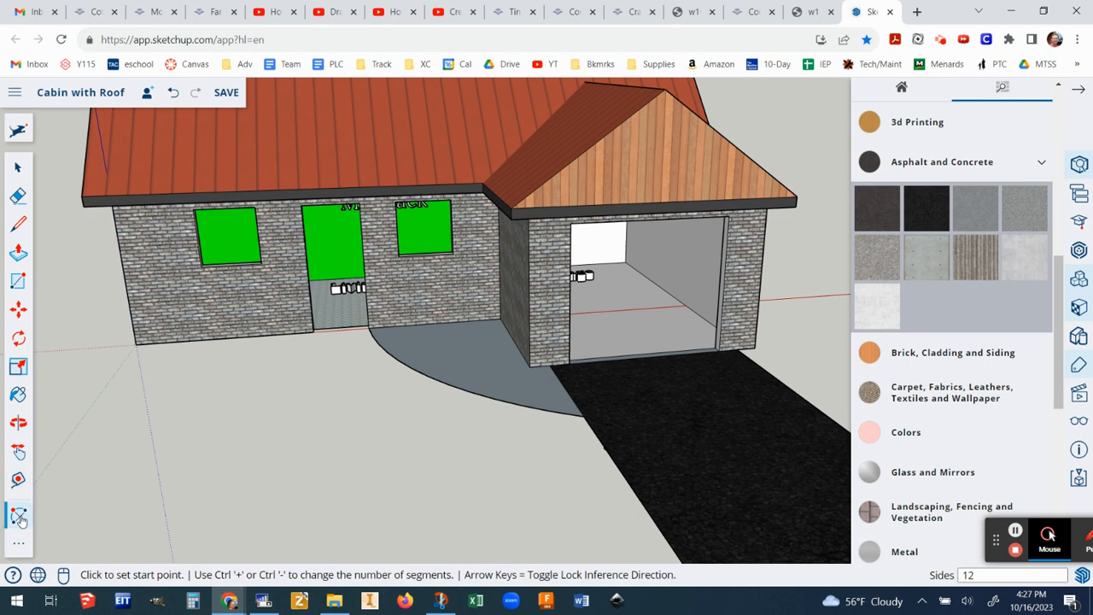
pyautogui.click(312, 331)
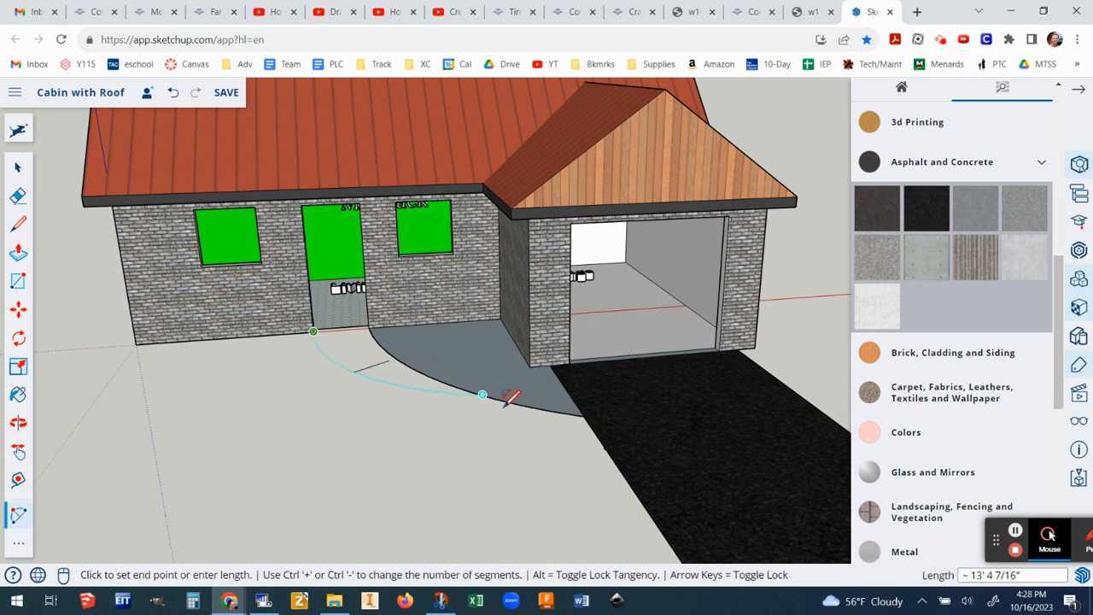
pyautogui.click(605, 446)
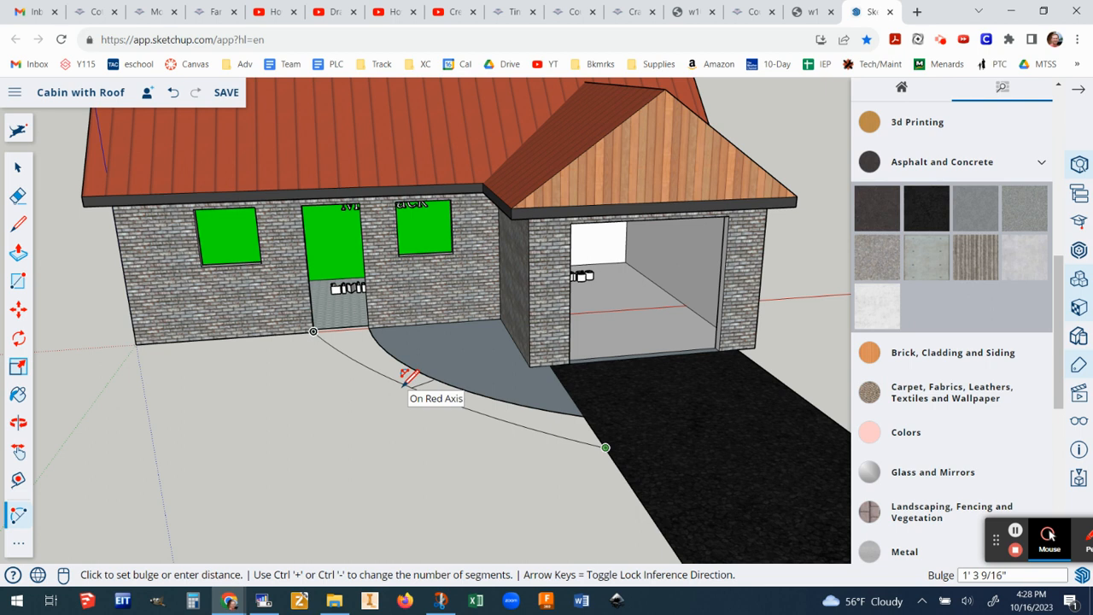
pyautogui.click(403, 383)
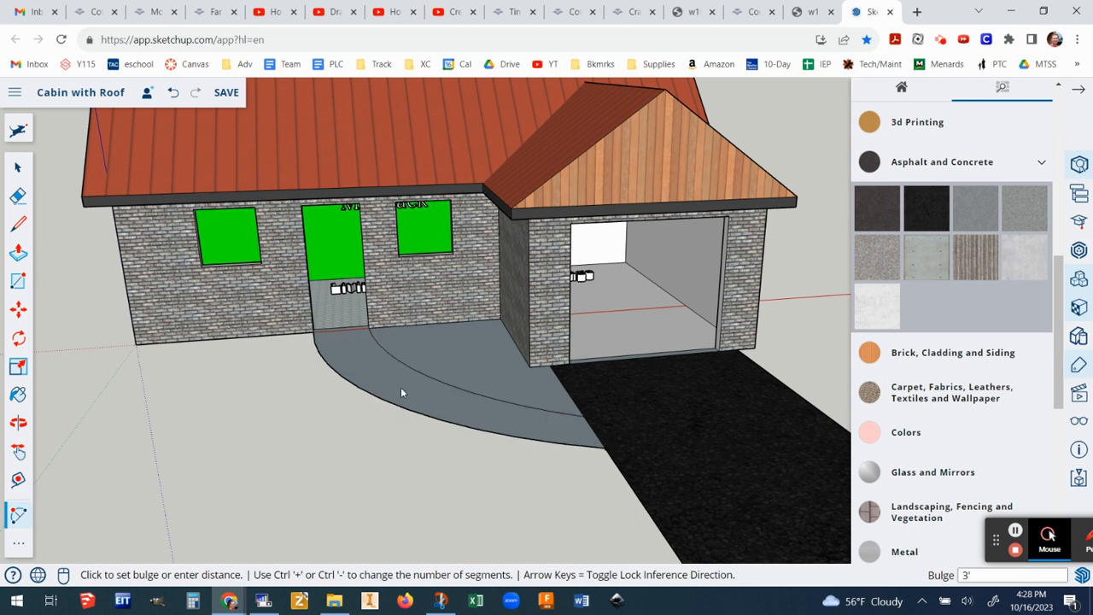
pyautogui.scroll(-2, 401, 387)
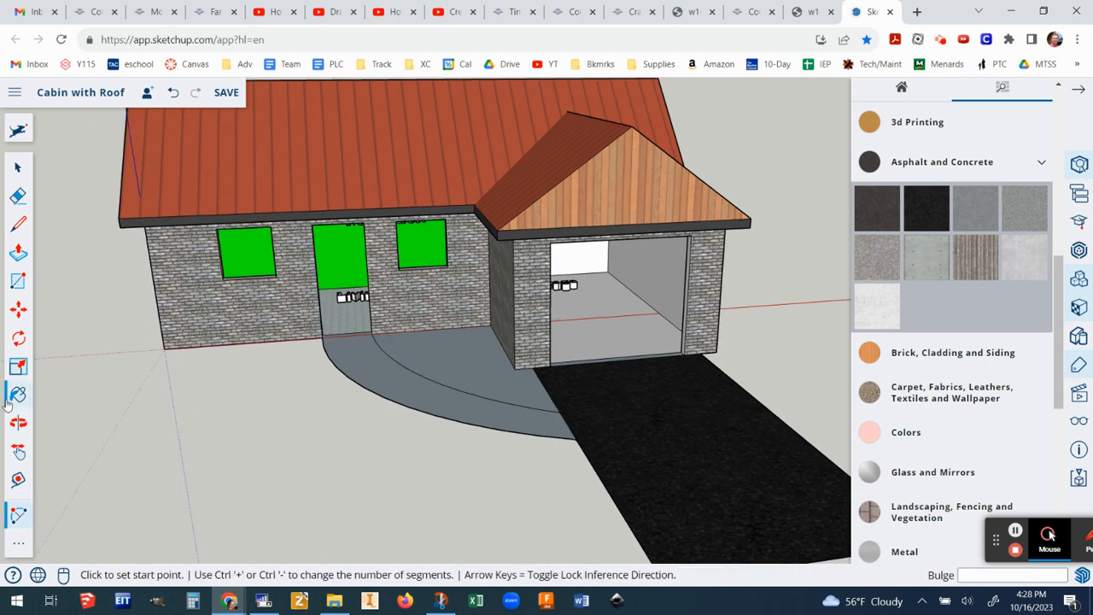
# Step: Delete the ground face between the inner walkway arc and the house walls
pyautogui.click(18, 171)
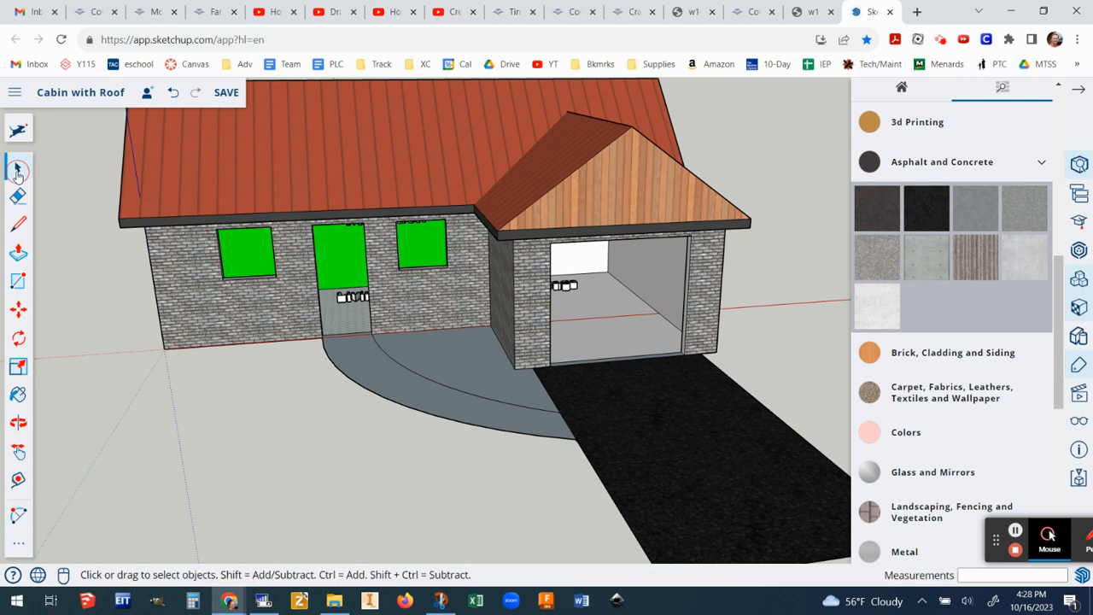
pyautogui.click(476, 369)
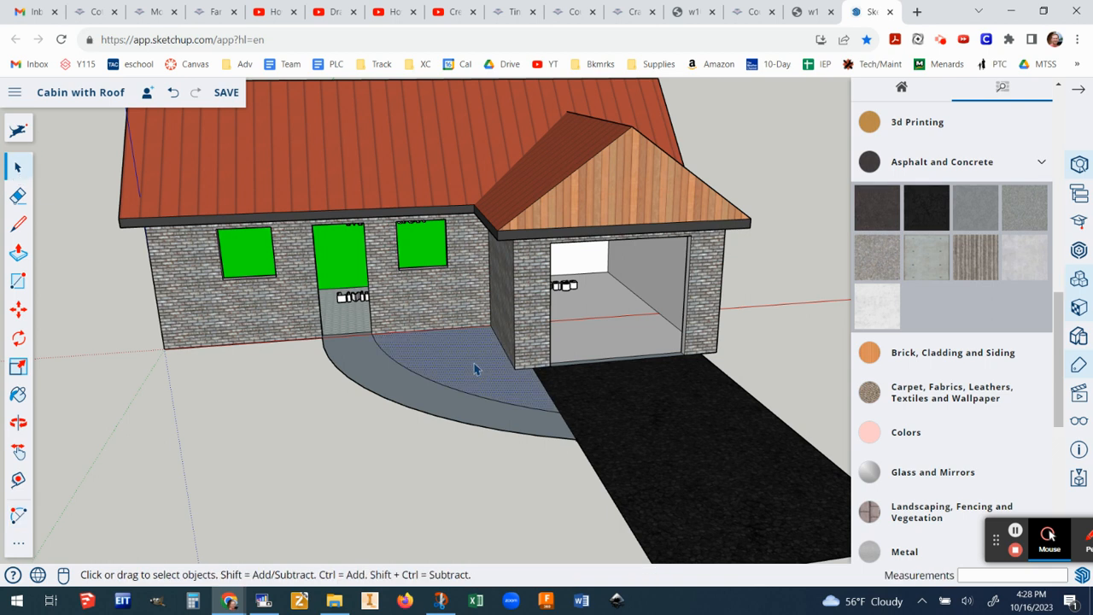
pyautogui.scroll(-3, 483, 279)
pyautogui.moveTo(501, 287)
pyautogui.mouseDown(button='middle')
pyautogui.moveTo(516, 307)
pyautogui.moveTo(488, 354)
pyautogui.moveTo(456, 487)
pyautogui.moveTo(503, 547)
pyautogui.moveTo(441, 339)
pyautogui.moveTo(518, 309)
pyautogui.moveTo(518, 298)
pyautogui.mouseUp(button='middle')
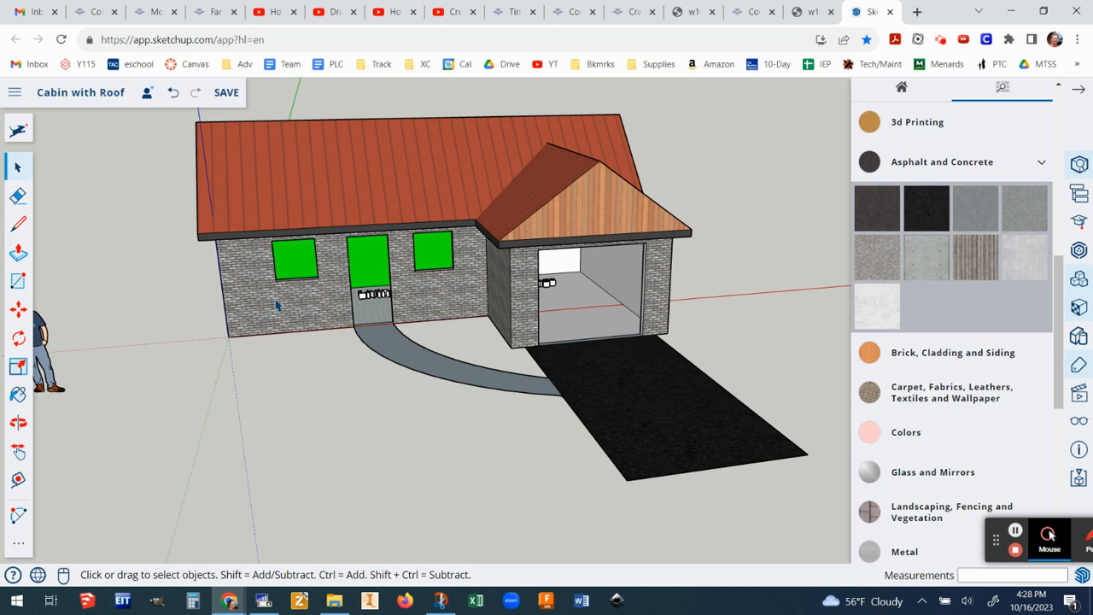
# Step: Examine the finished cabin from its gable end, back and front, including the curved walkway and driveway
pyautogui.moveTo(358, 302); pyautogui.dragTo(707, 348, button='middle')
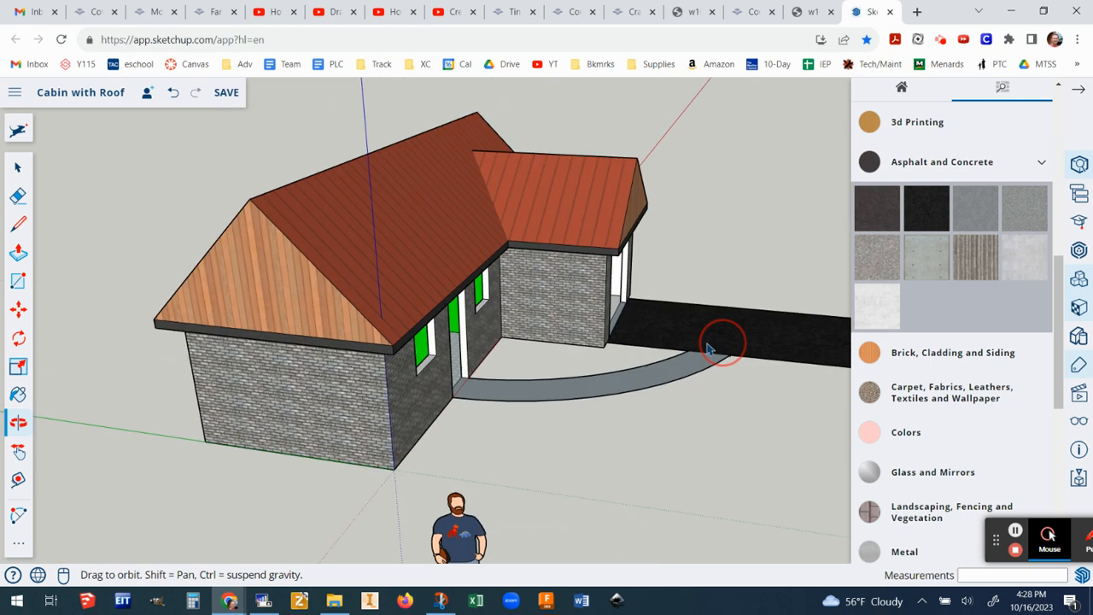
pyautogui.moveTo(205, 392); pyautogui.dragTo(806, 300, button='middle')
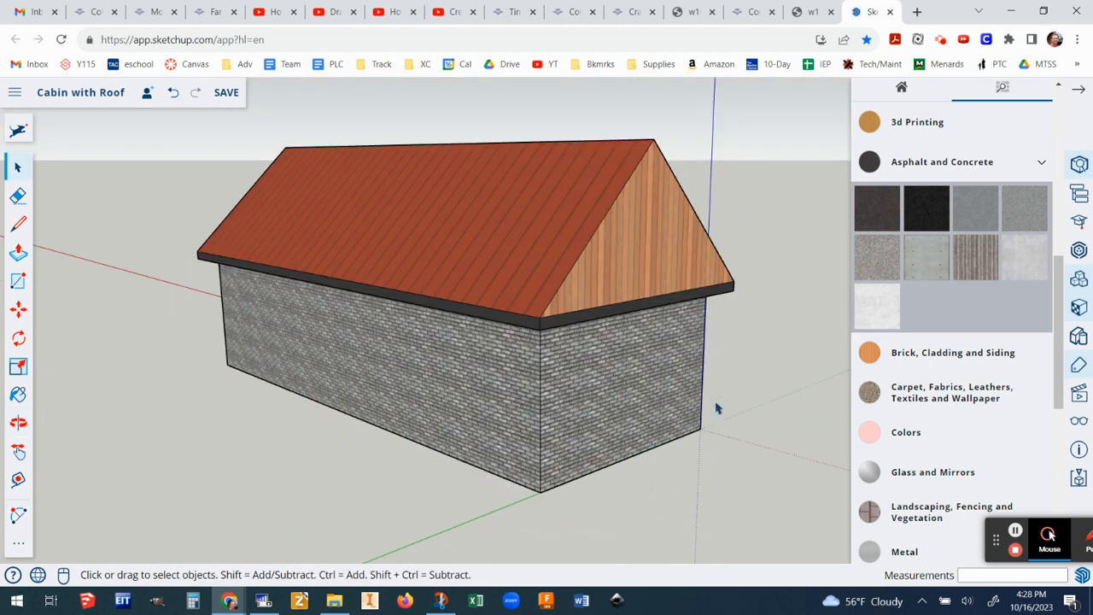
pyautogui.moveTo(740, 401); pyautogui.dragTo(73, 415, button='middle')
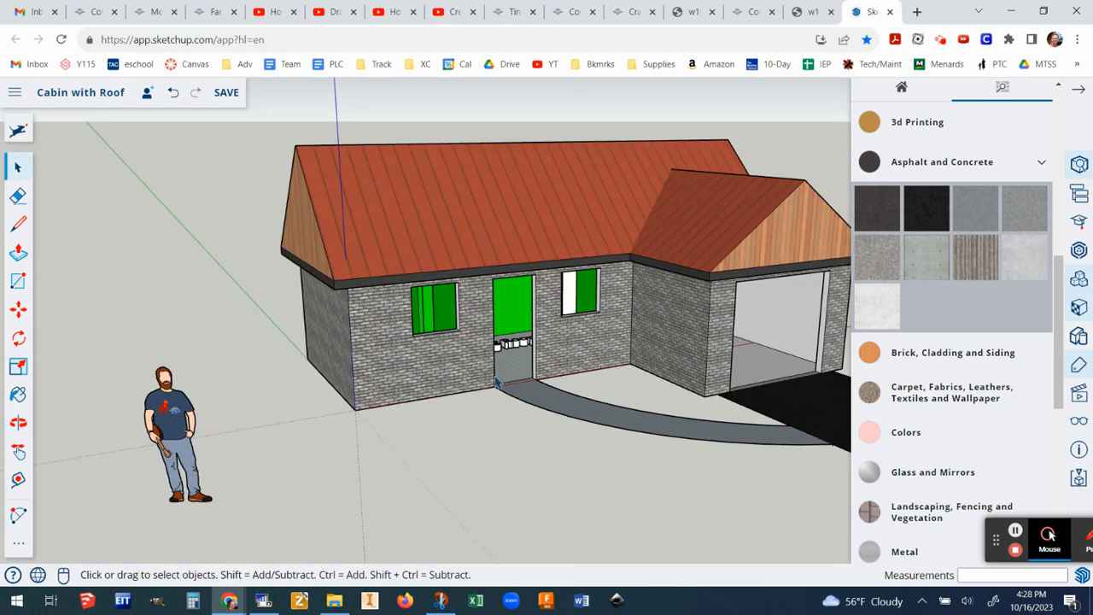
pyautogui.scroll(-4, 759, 390)
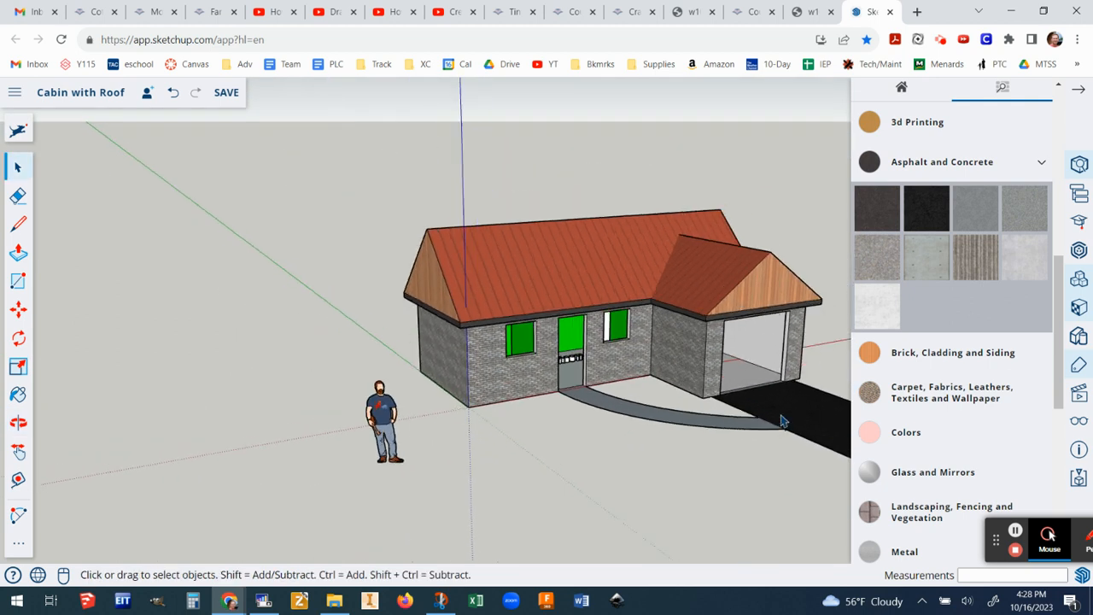
pyautogui.scroll(4, 772, 414)
pyautogui.scroll(-1, 774, 375)
pyautogui.moveTo(777, 352); pyautogui.dragTo(630, 357, button='middle')
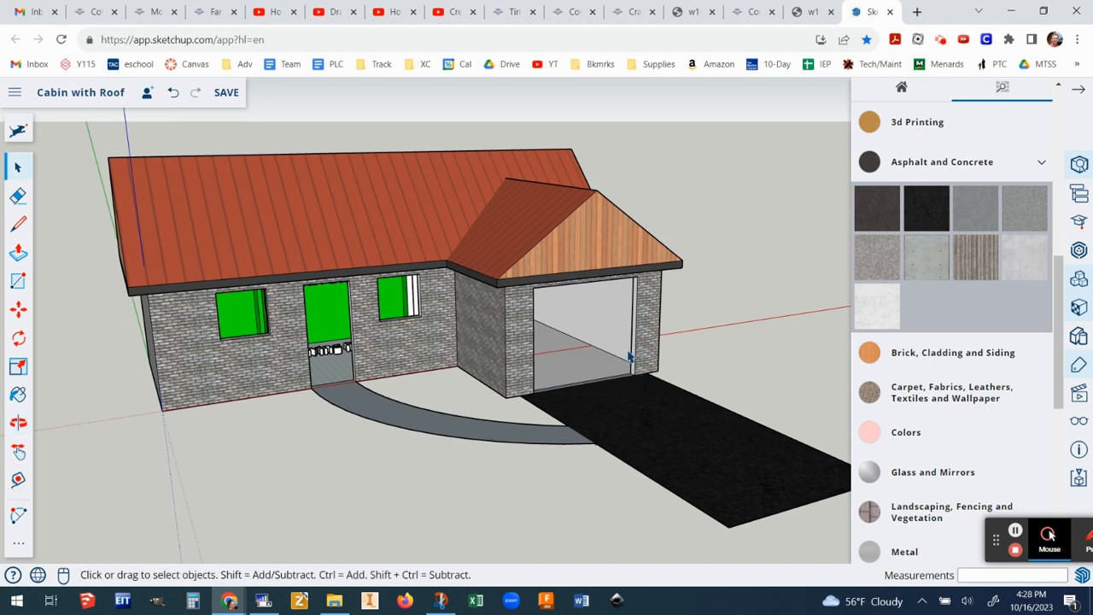
pyautogui.scroll(-1, 630, 357)
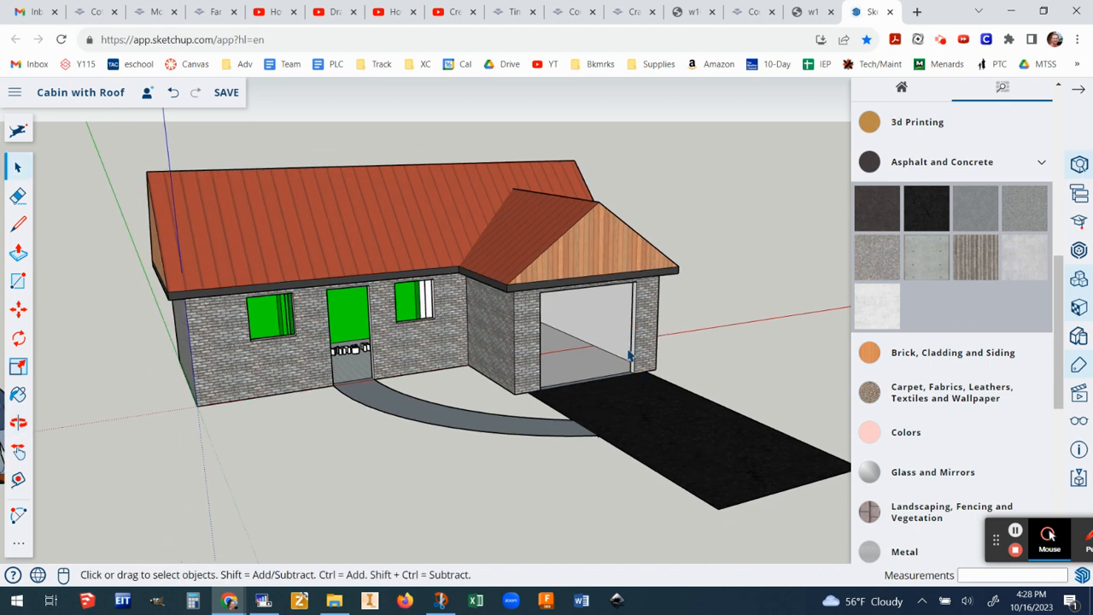
# Step: Close the materials list, view the cabin from the front, save the model and return to the home page
pyautogui.click(1078, 91)
pyautogui.scroll(-2, 725, 375)
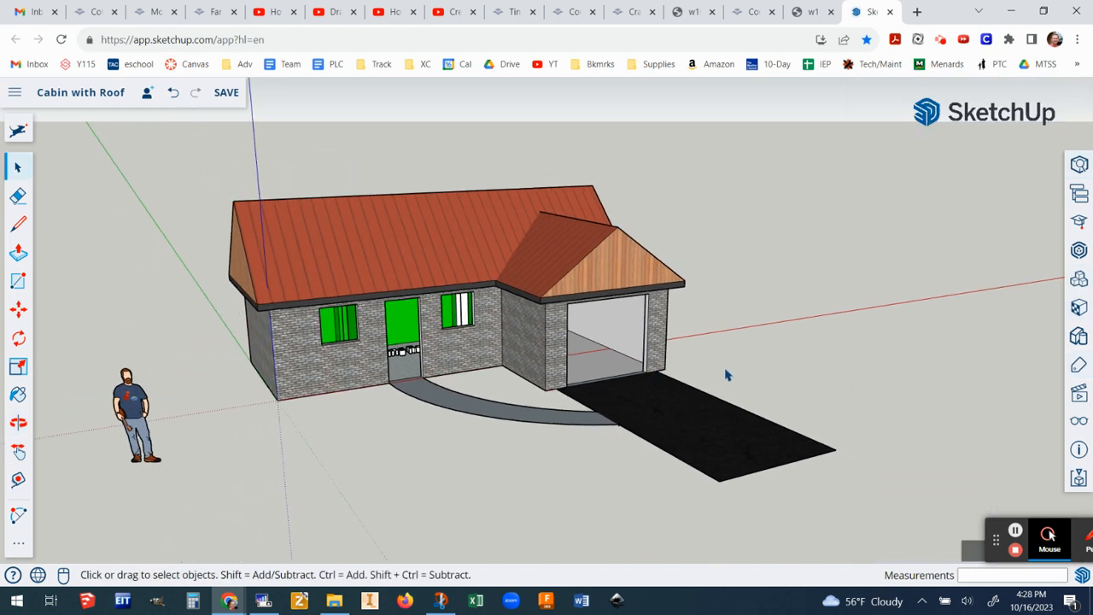
pyautogui.scroll(-2, 724, 375)
pyautogui.moveTo(725, 374); pyautogui.dragTo(604, 390, button='middle')
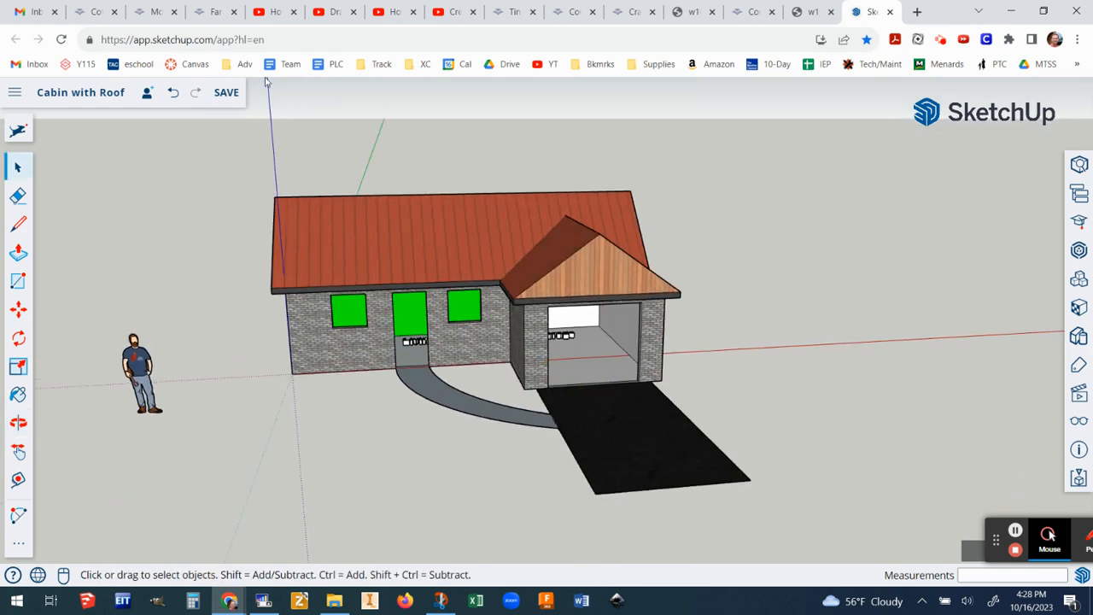
pyautogui.click(225, 95)
pyautogui.click(13, 91)
pyautogui.click(49, 132)
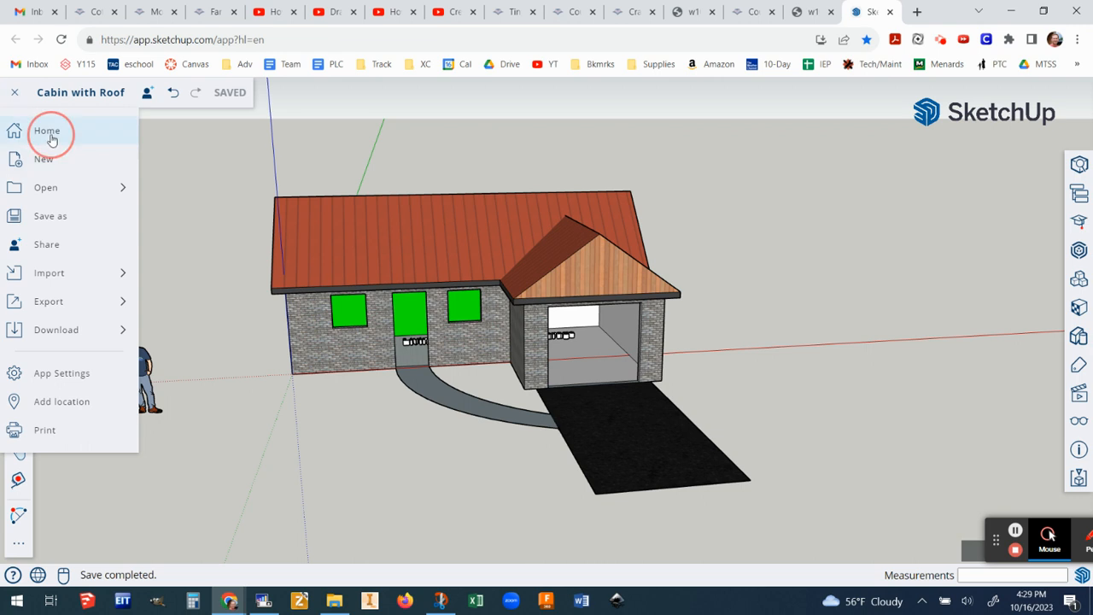